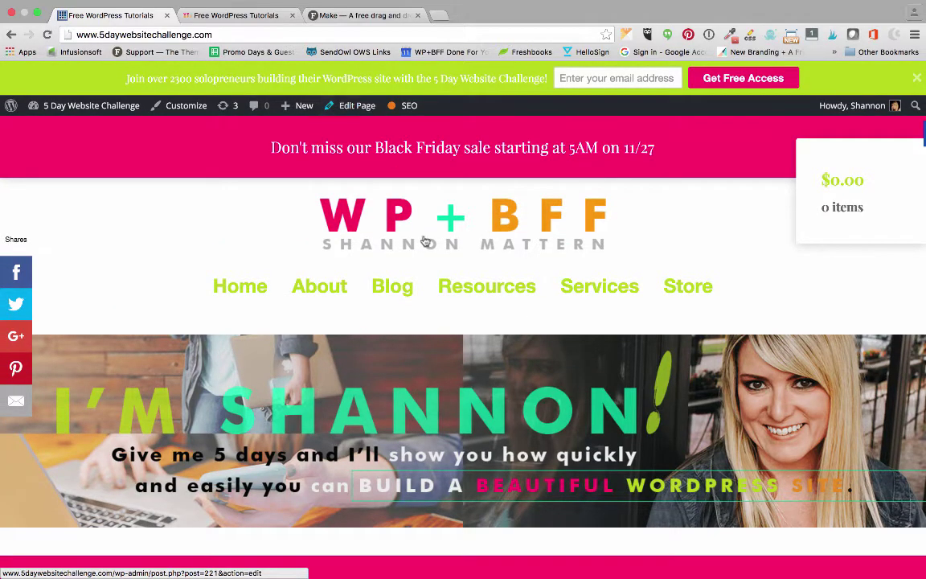
Examine the 5 Day Website Challenge home page, especially the spacing around the header banner and the sign-up section below it
{"action": "scroll", "coordinate": [483, 193], "scroll_direction": "down", "scroll_amount": 3}
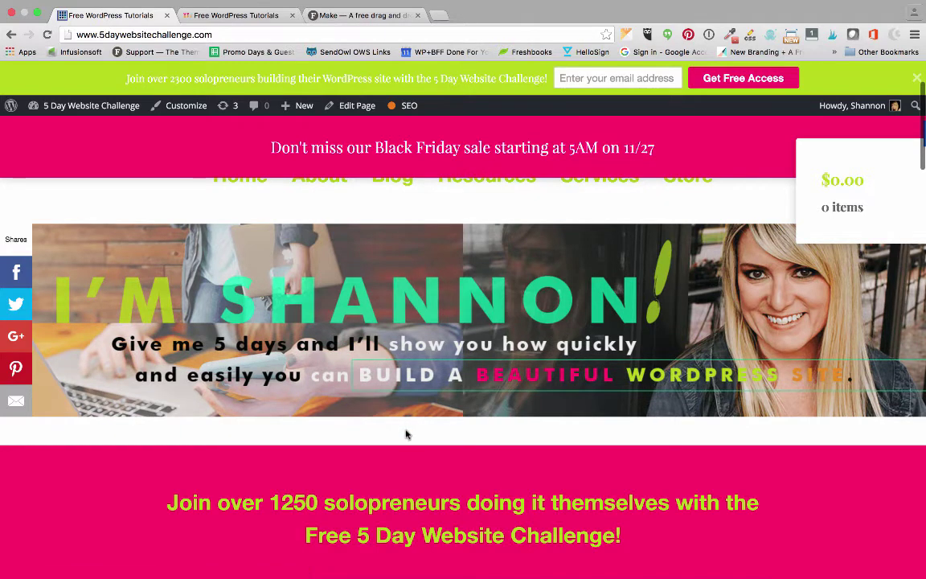
{"action": "scroll", "coordinate": [419, 426], "scroll_direction": "down", "scroll_amount": 1}
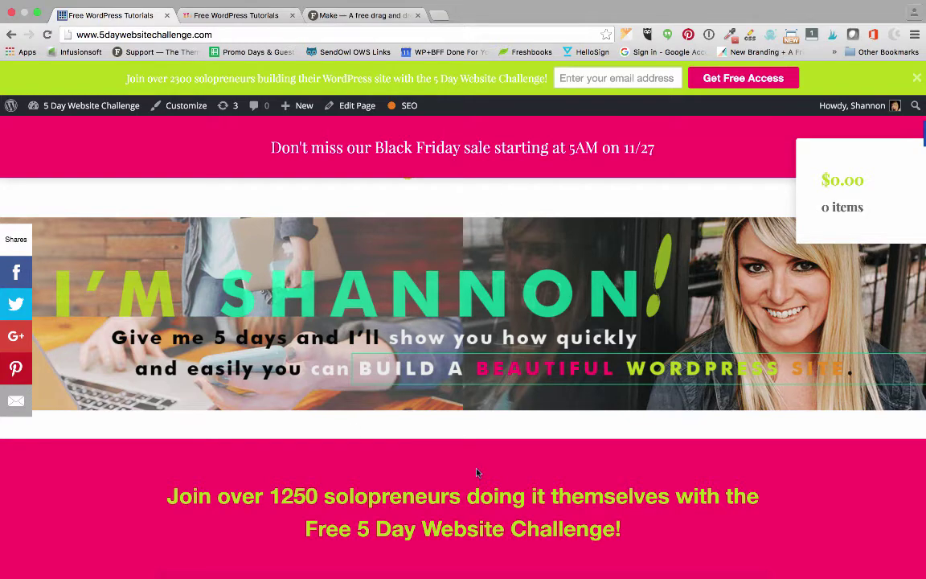
{"action": "scroll", "coordinate": [476, 473], "scroll_direction": "down", "scroll_amount": 2}
{"action": "scroll", "coordinate": [481, 459], "scroll_direction": "down", "scroll_amount": 2}
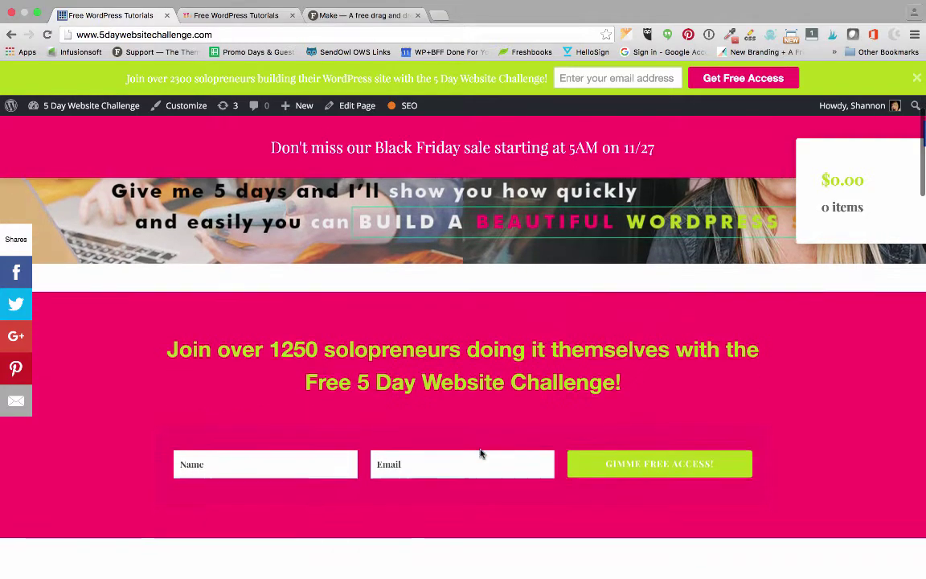
{"action": "scroll", "coordinate": [481, 451], "scroll_direction": "down", "scroll_amount": 2}
{"action": "scroll", "coordinate": [474, 411], "scroll_direction": "up", "scroll_amount": 6}
{"action": "scroll", "coordinate": [475, 404], "scroll_direction": "down", "scroll_amount": 5}
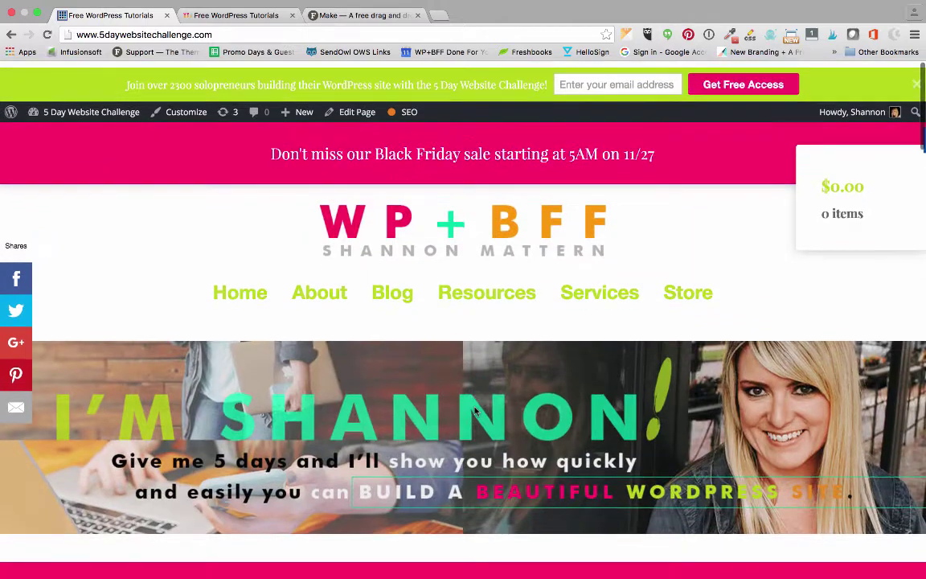
{"action": "scroll", "coordinate": [476, 405], "scroll_direction": "down", "scroll_amount": 1}
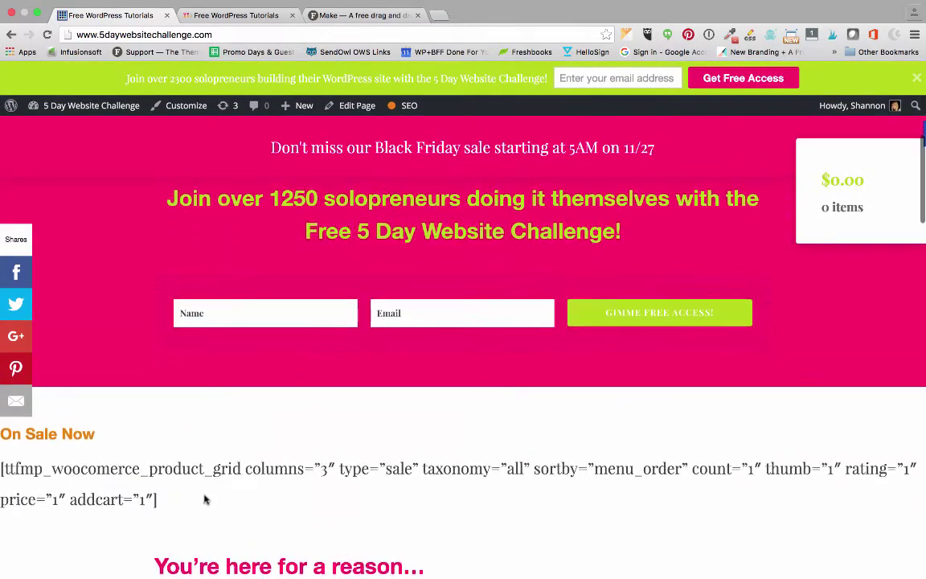
{"action": "scroll", "coordinate": [296, 461], "scroll_direction": "down", "scroll_amount": 2}
{"action": "scroll", "coordinate": [297, 462], "scroll_direction": "up", "scroll_amount": 6}
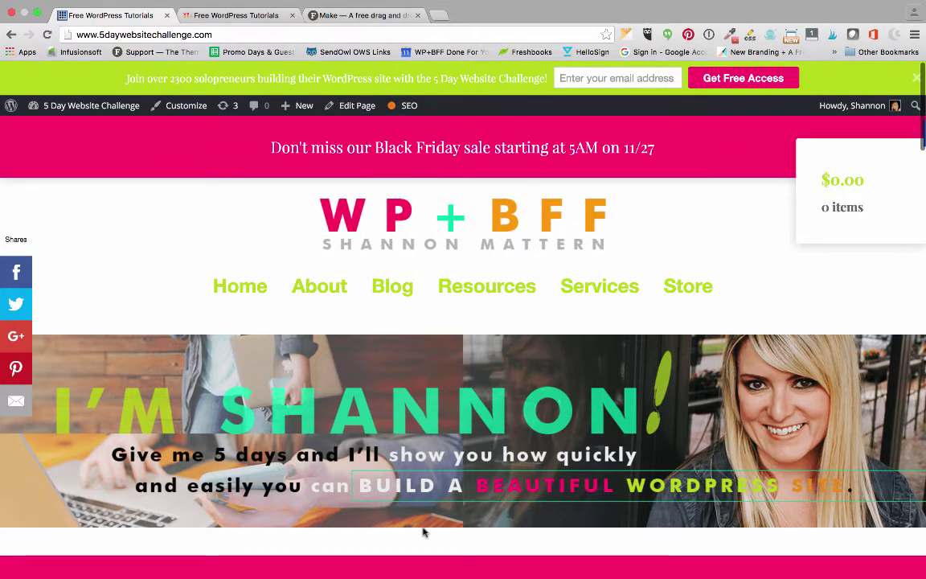
{"action": "scroll", "coordinate": [423, 531], "scroll_direction": "down", "scroll_amount": 1}
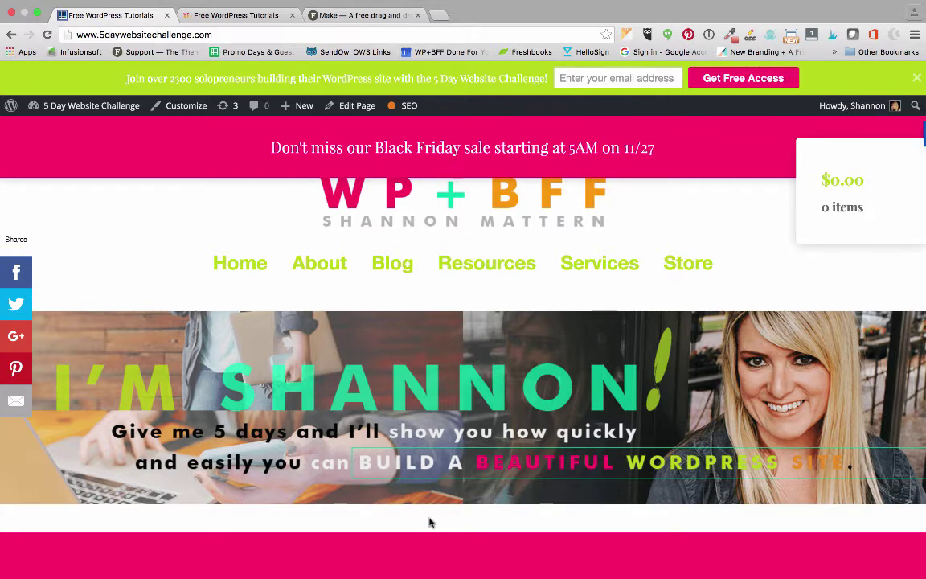
{"action": "scroll", "coordinate": [432, 353], "scroll_direction": "up", "scroll_amount": 1}
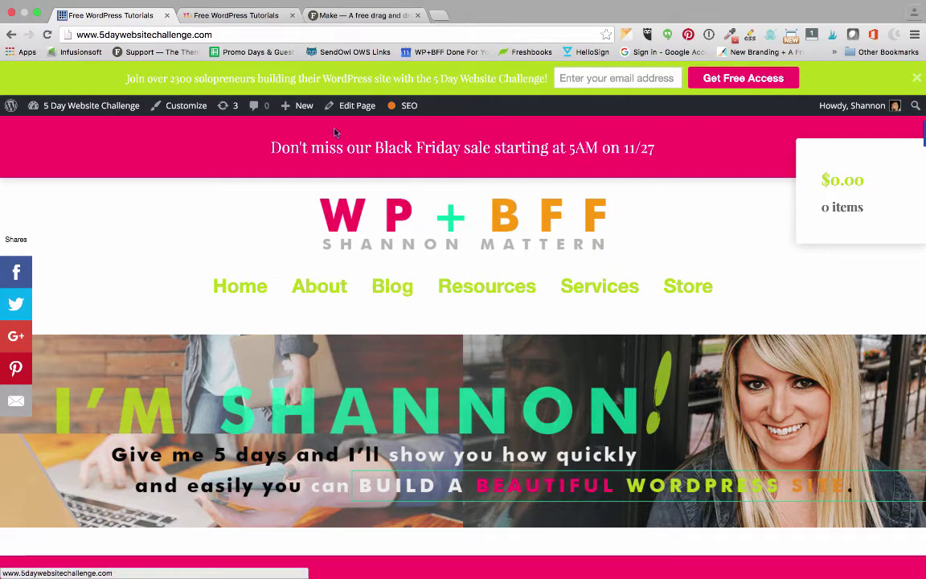
Dismiss the sign-up popup and open the home pages of both the WP+BFF and 5 Day Website Challenge sites for editing
{"action": "mouse_move", "coordinate": [301, 115]}
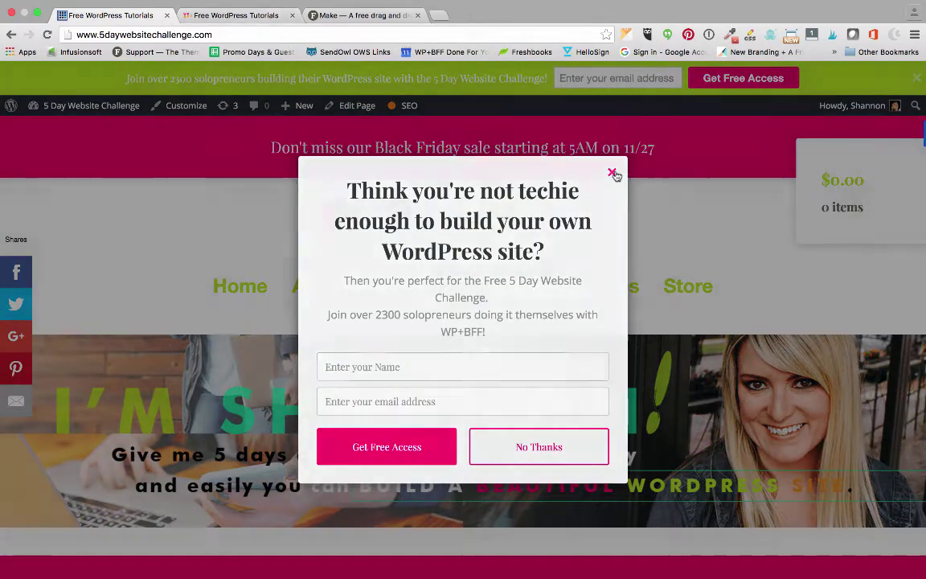
{"action": "left_click", "coordinate": [613, 172]}
{"action": "left_click", "coordinate": [225, 17]}
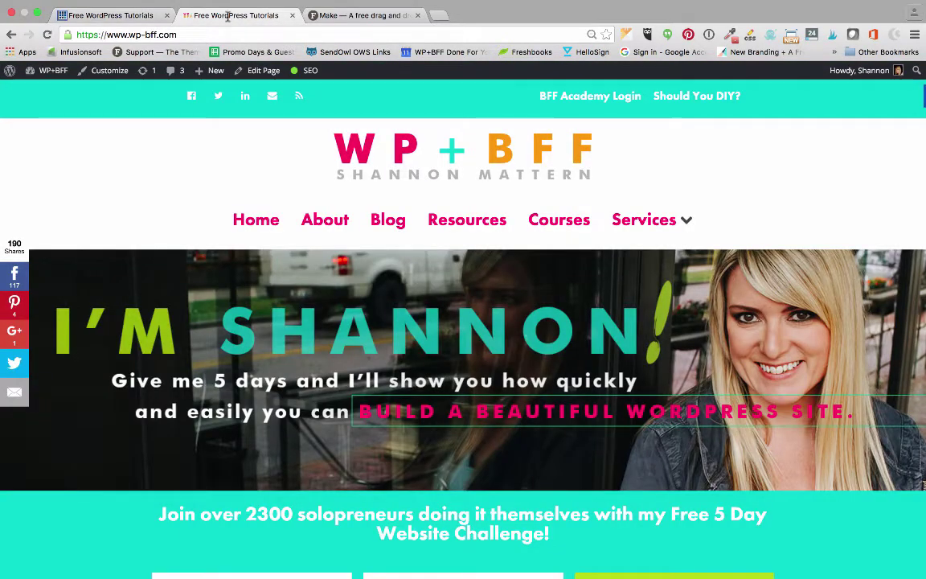
{"action": "left_click", "coordinate": [267, 72]}
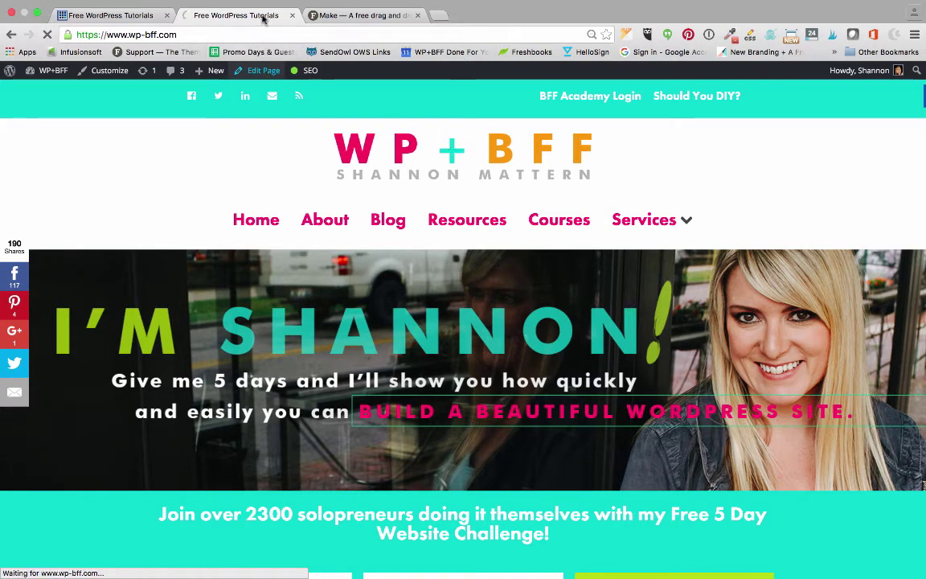
{"action": "left_click", "coordinate": [138, 14]}
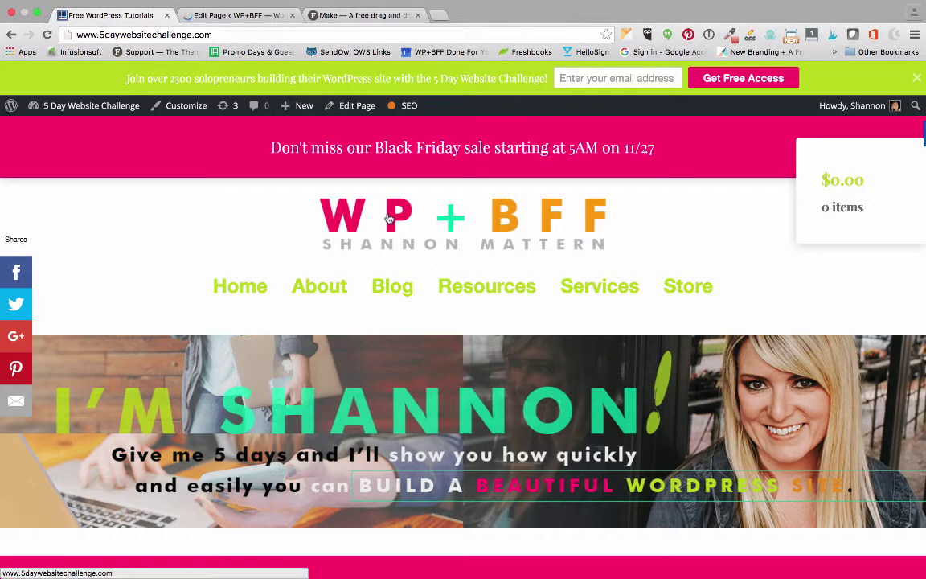
{"action": "left_click", "coordinate": [344, 105]}
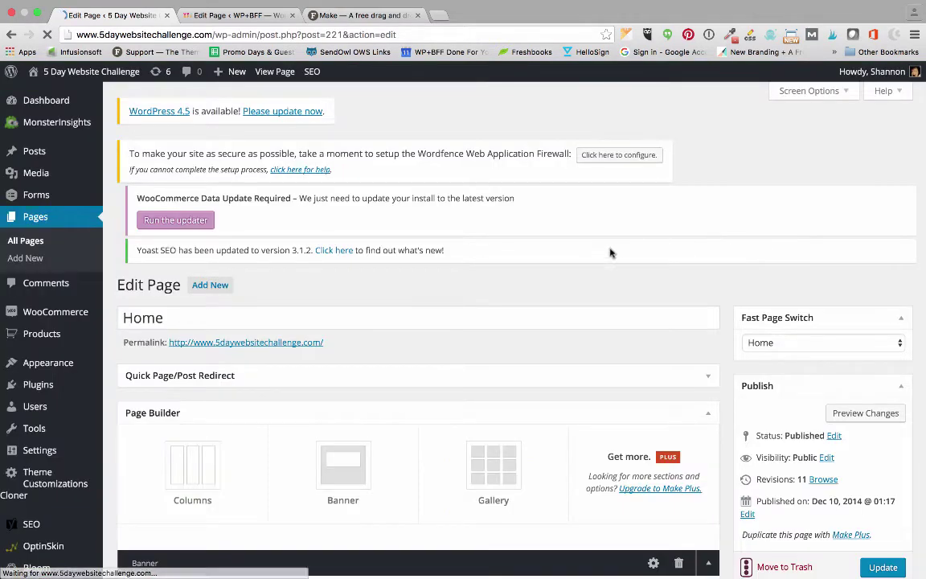
Open the Banner section's settings on the 5 Day Website Challenge home page and review the options down to the background color
{"action": "scroll", "coordinate": [599, 254], "scroll_direction": "down", "scroll_amount": 5}
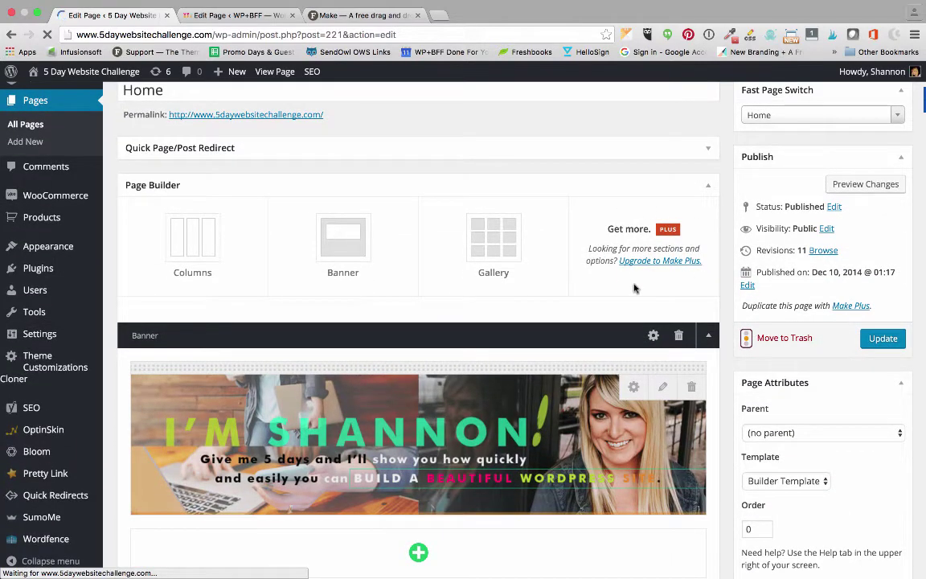
{"action": "scroll", "coordinate": [634, 290], "scroll_direction": "down", "scroll_amount": 1}
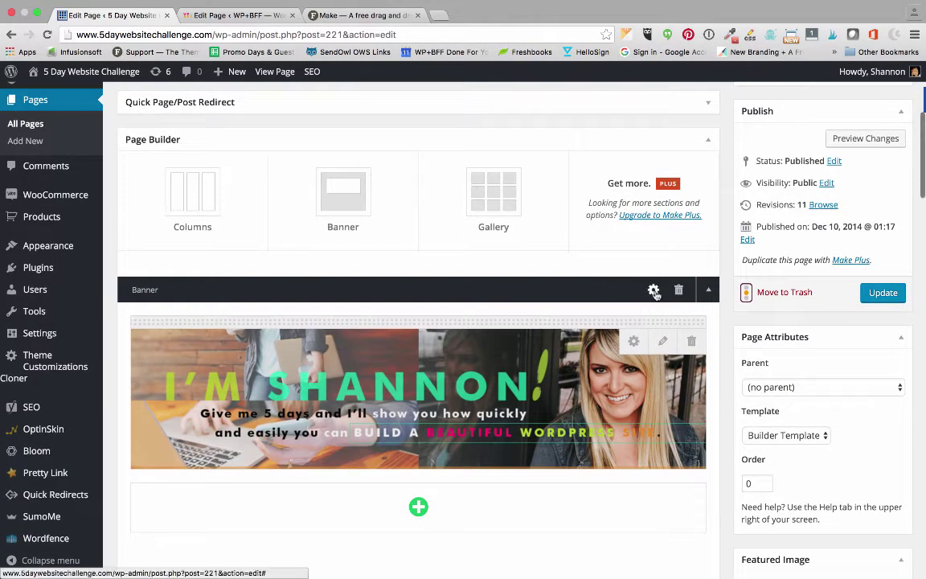
{"action": "left_click", "coordinate": [654, 291]}
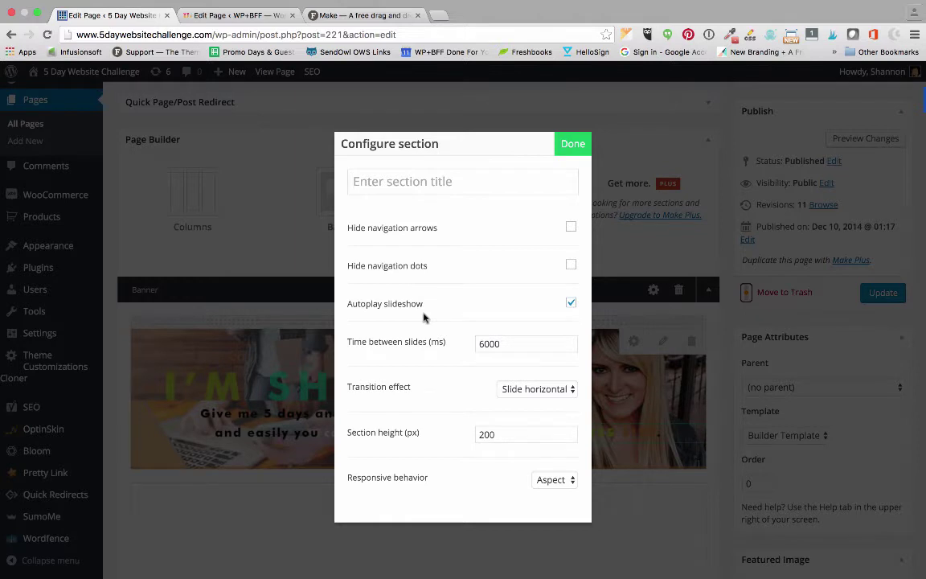
{"action": "scroll", "coordinate": [424, 318], "scroll_direction": "down", "scroll_amount": 5}
{"action": "scroll", "coordinate": [423, 314], "scroll_direction": "down", "scroll_amount": 8}
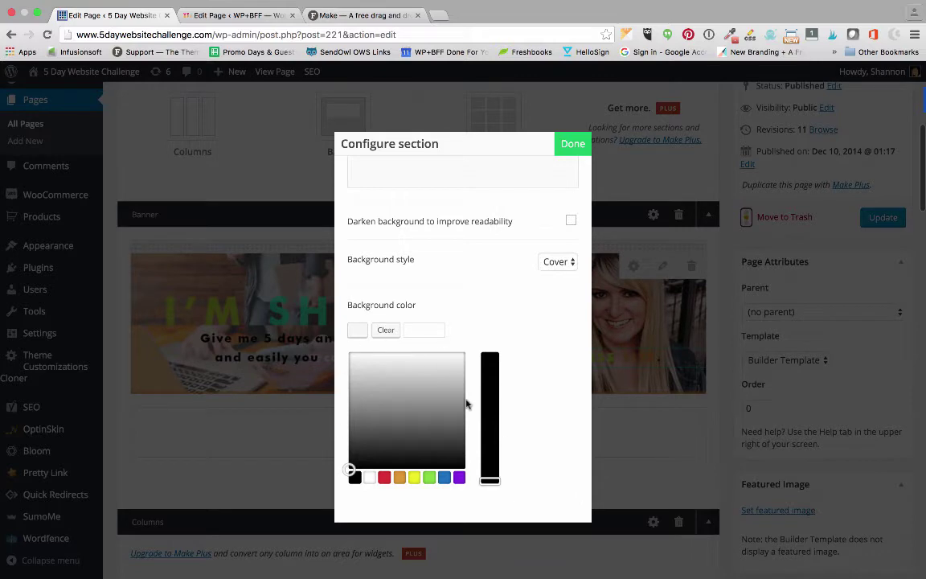
Open the Banner section's settings on the WP+BFF edit page and review the options through to Remove space below section
{"action": "left_click", "coordinate": [263, 14]}
{"action": "scroll", "coordinate": [352, 215], "scroll_direction": "down", "scroll_amount": 5}
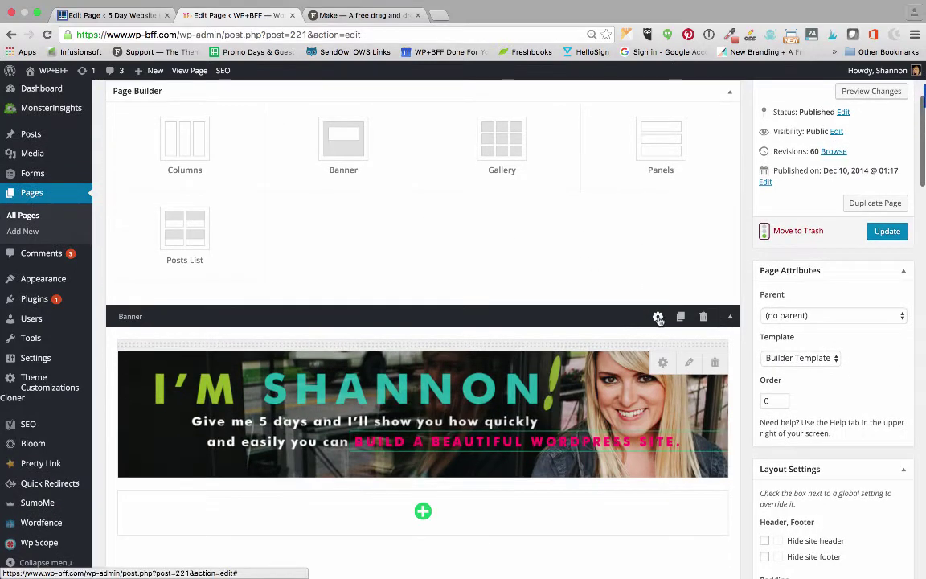
{"action": "left_click", "coordinate": [658, 317]}
{"action": "scroll", "coordinate": [462, 378], "scroll_direction": "down", "scroll_amount": 1}
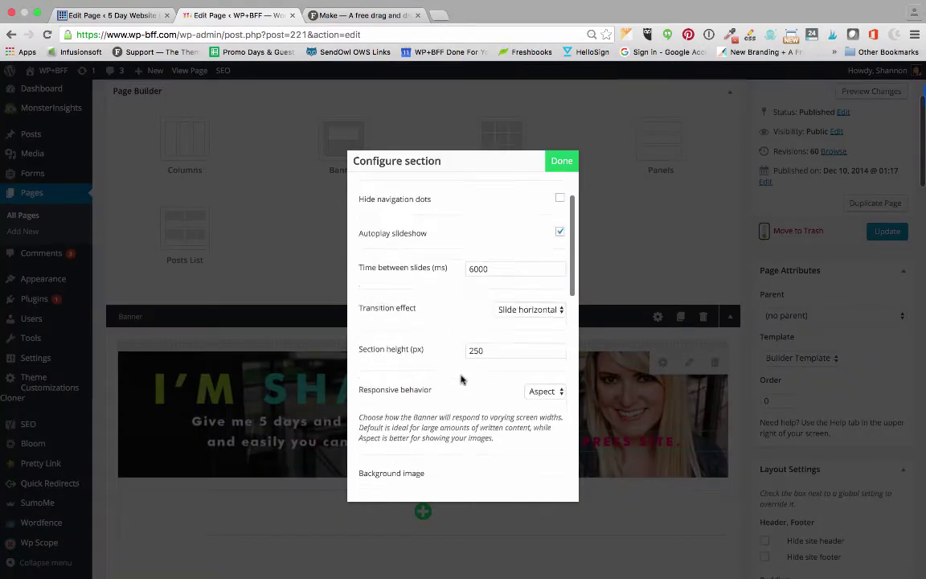
{"action": "scroll", "coordinate": [460, 379], "scroll_direction": "down", "scroll_amount": 10}
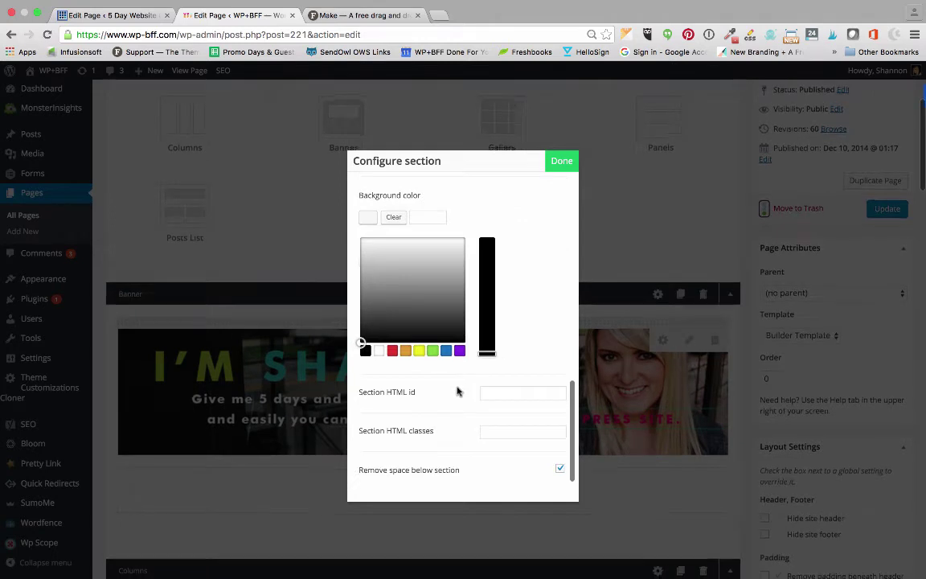
{"action": "scroll", "coordinate": [457, 391], "scroll_direction": "down", "scroll_amount": 2}
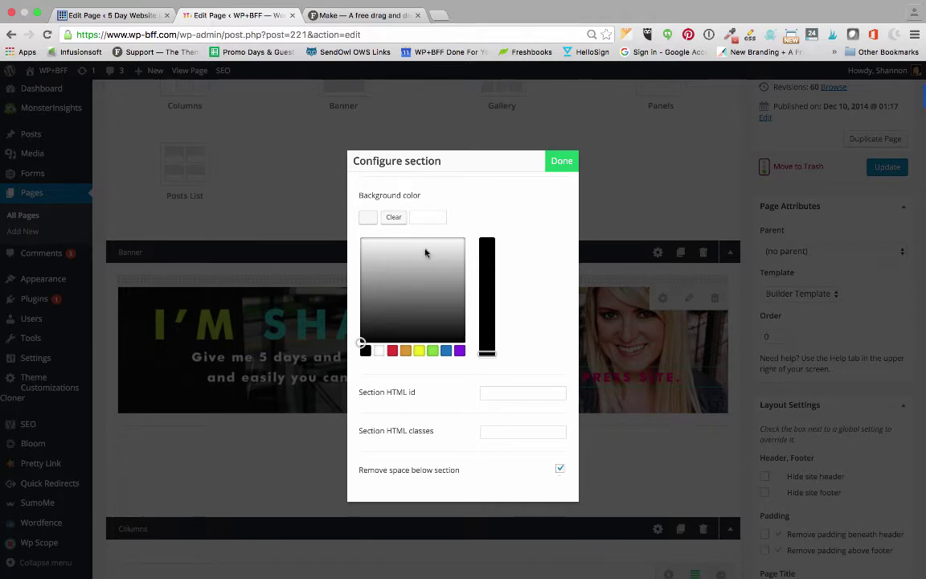
Return to the 5 Day Website Challenge banner settings, check the last available options, and close the settings
{"action": "left_click", "coordinate": [141, 16]}
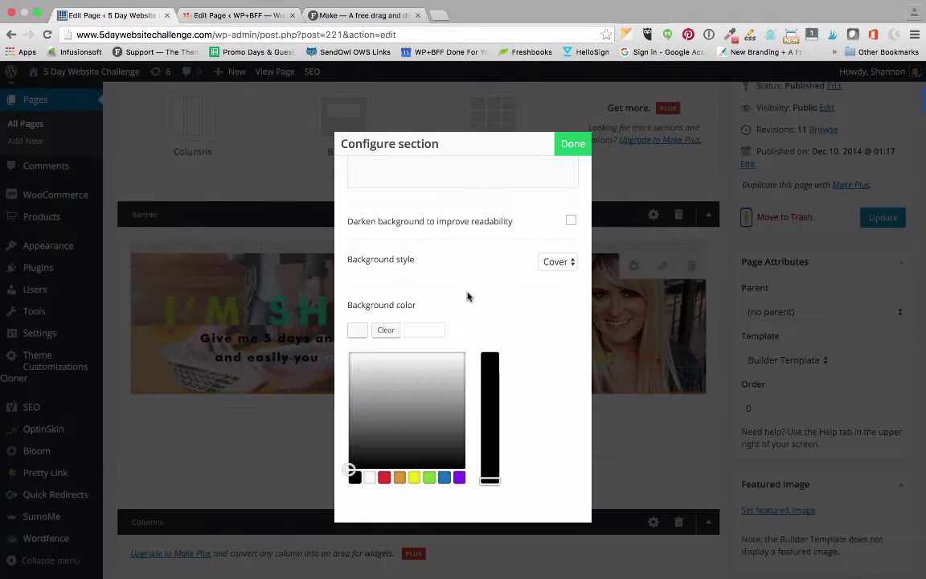
{"action": "scroll", "coordinate": [578, 189], "scroll_direction": "down", "scroll_amount": 3}
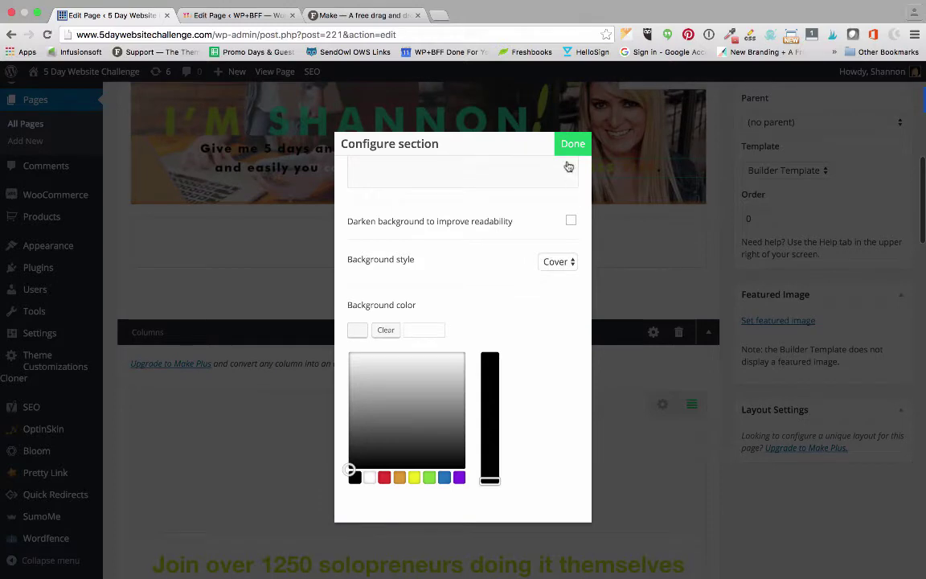
{"action": "scroll", "coordinate": [542, 214], "scroll_direction": "up", "scroll_amount": 2}
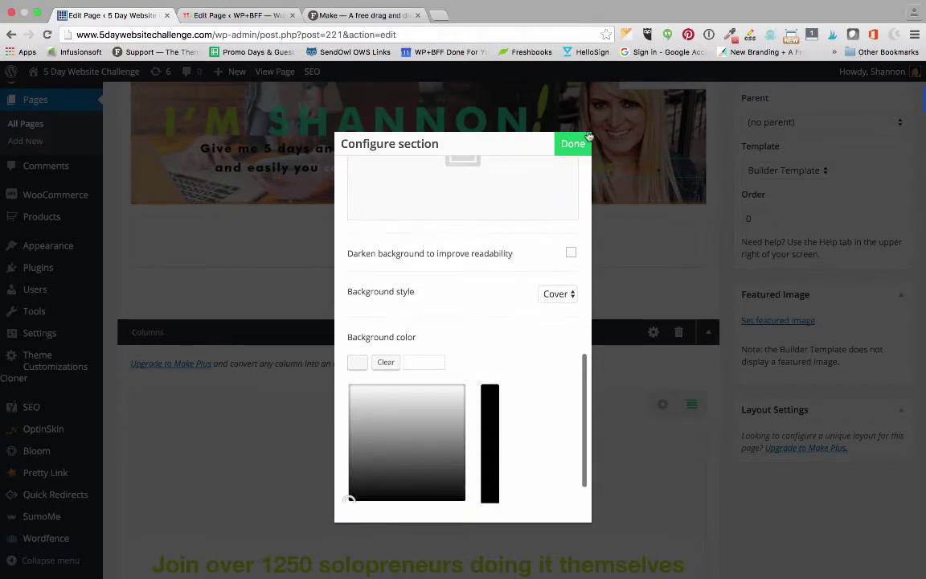
{"action": "left_click", "coordinate": [580, 145]}
{"action": "scroll", "coordinate": [196, 127], "scroll_direction": "up", "scroll_amount": 3}
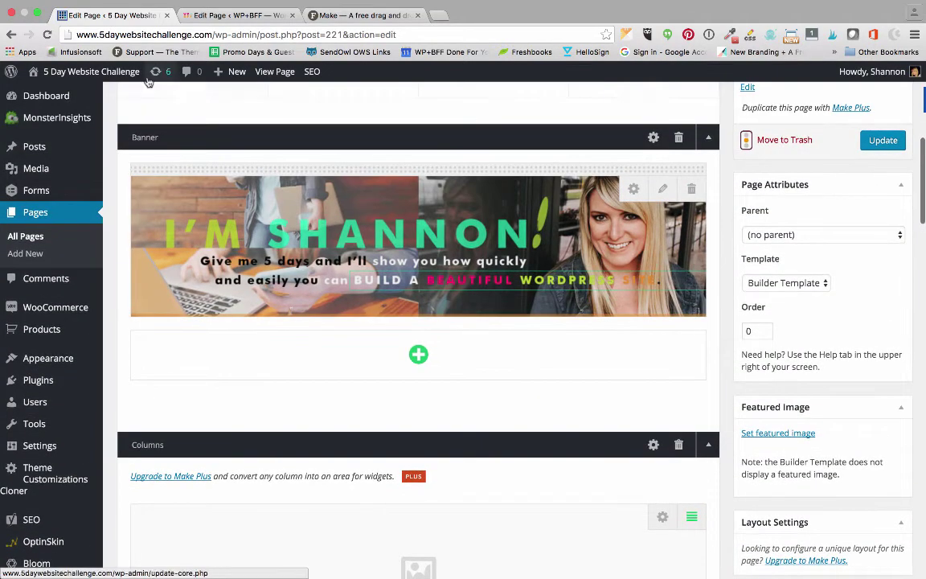
Open the live 5 Day Website Challenge home page in a new browser tab and inspect the space below the banner
{"action": "mouse_move", "coordinate": [115, 73]}
{"action": "left_click", "coordinate": [53, 90], "text": "super"}
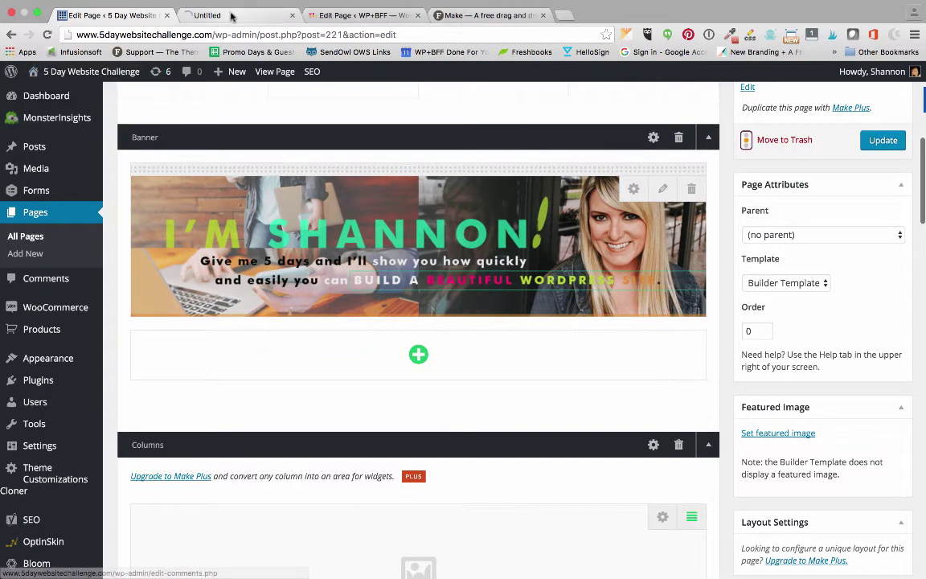
{"action": "left_click", "coordinate": [232, 15]}
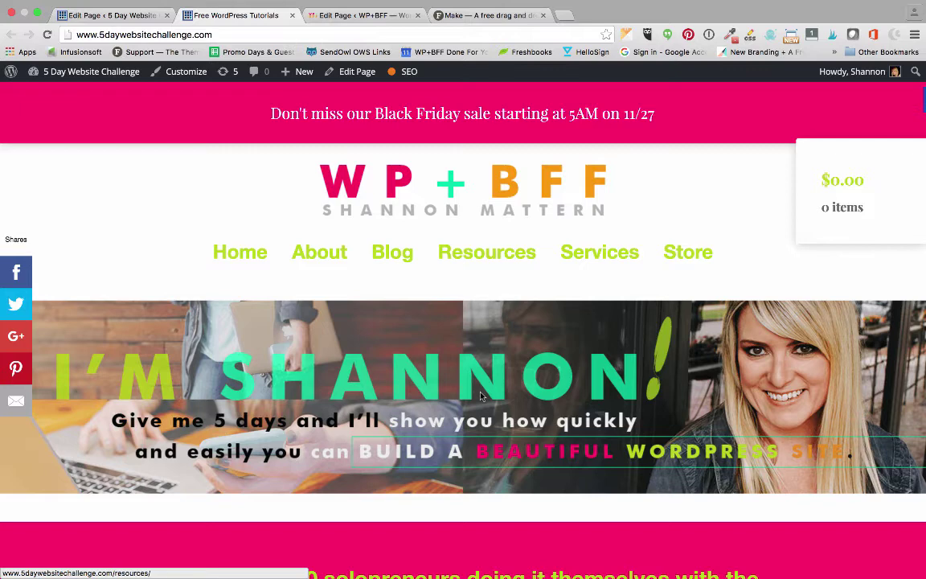
{"action": "scroll", "coordinate": [432, 352], "scroll_direction": "down", "scroll_amount": 1}
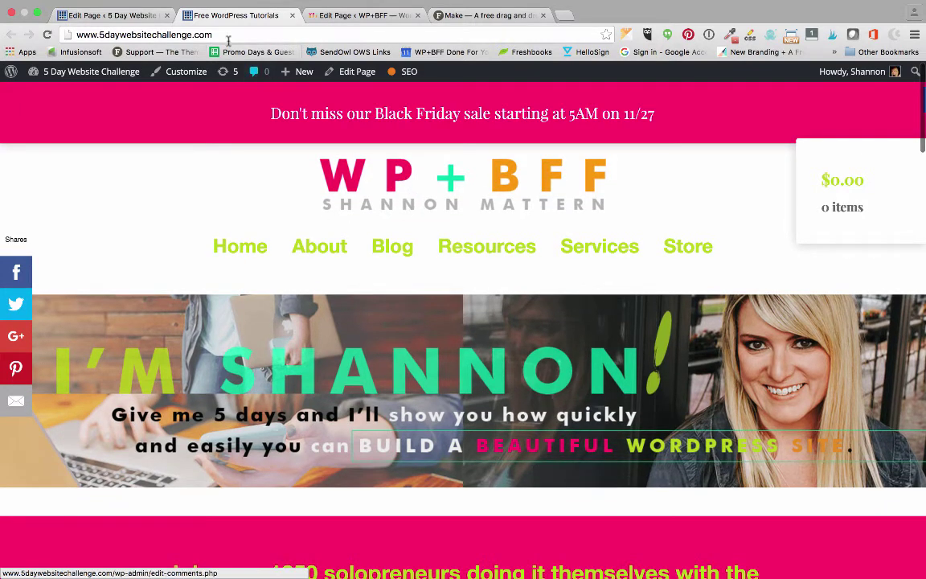
Go back to the 5 Day Website Challenge page editor and review the section types offered in the Page Builder
{"action": "left_click", "coordinate": [139, 16]}
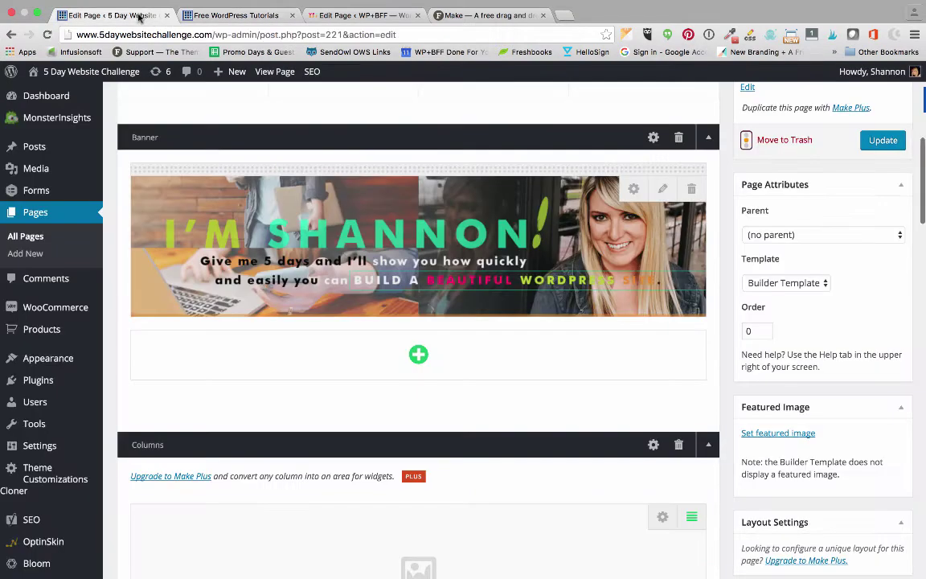
{"action": "scroll", "coordinate": [224, 130], "scroll_direction": "down", "scroll_amount": 2}
{"action": "scroll", "coordinate": [224, 130], "scroll_direction": "up", "scroll_amount": 5}
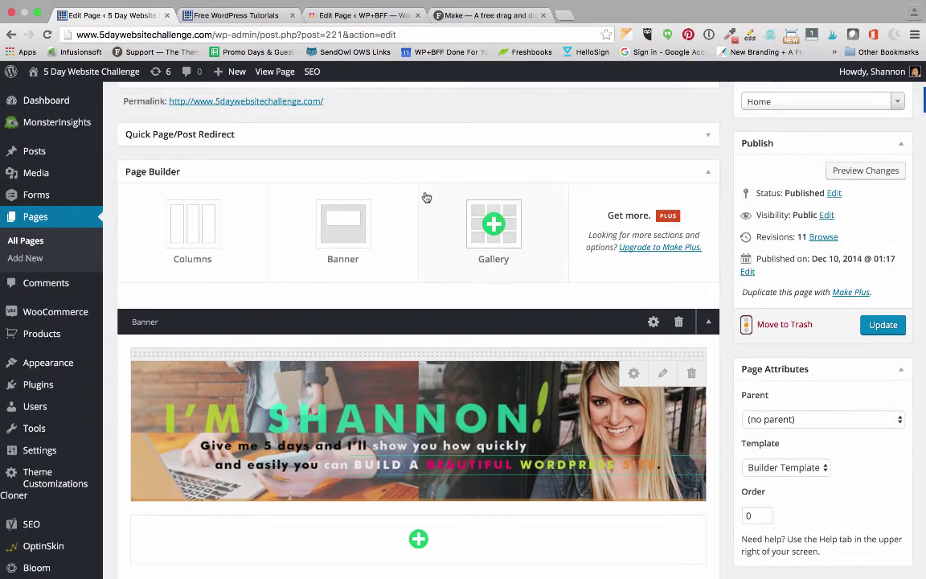
{"action": "scroll", "coordinate": [467, 198], "scroll_direction": "up", "scroll_amount": 1}
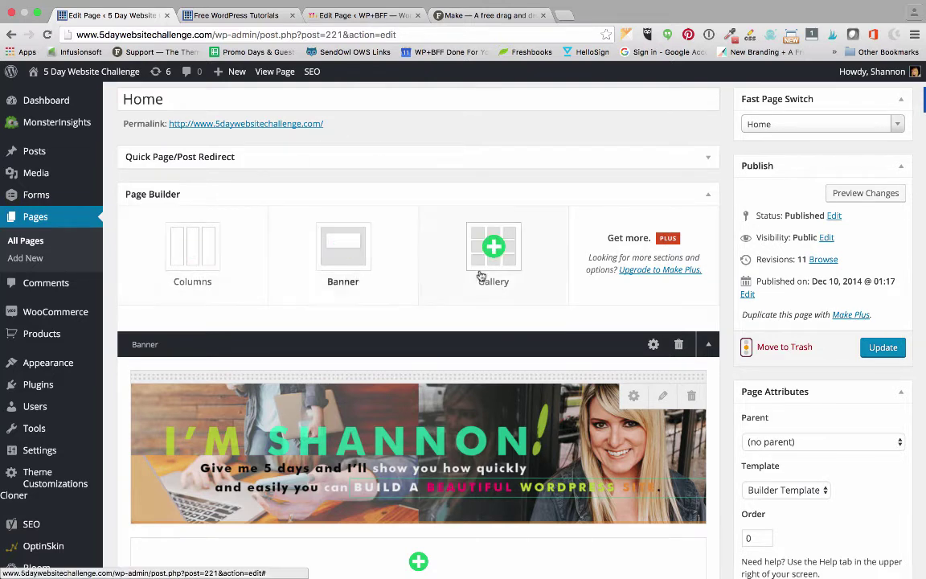
Switch to the WP+BFF page editor, close the banner settings, and review its Page Builder section types, including Panels and Posts List
{"action": "left_click", "coordinate": [265, 16]}
{"action": "left_click", "coordinate": [338, 15]}
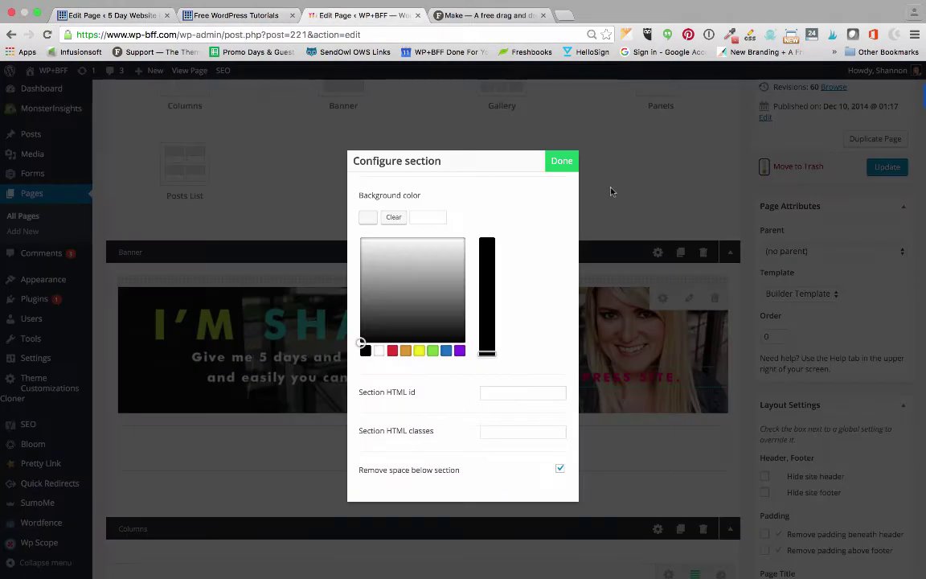
{"action": "left_click", "coordinate": [566, 160]}
{"action": "scroll", "coordinate": [565, 159], "scroll_direction": "up", "scroll_amount": 2}
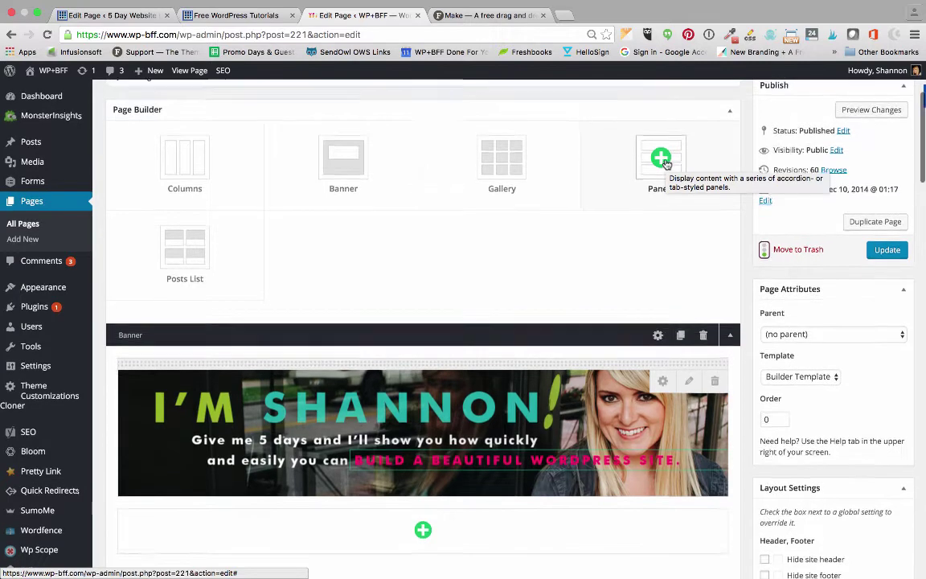
{"action": "scroll", "coordinate": [664, 165], "scroll_direction": "up", "scroll_amount": 1}
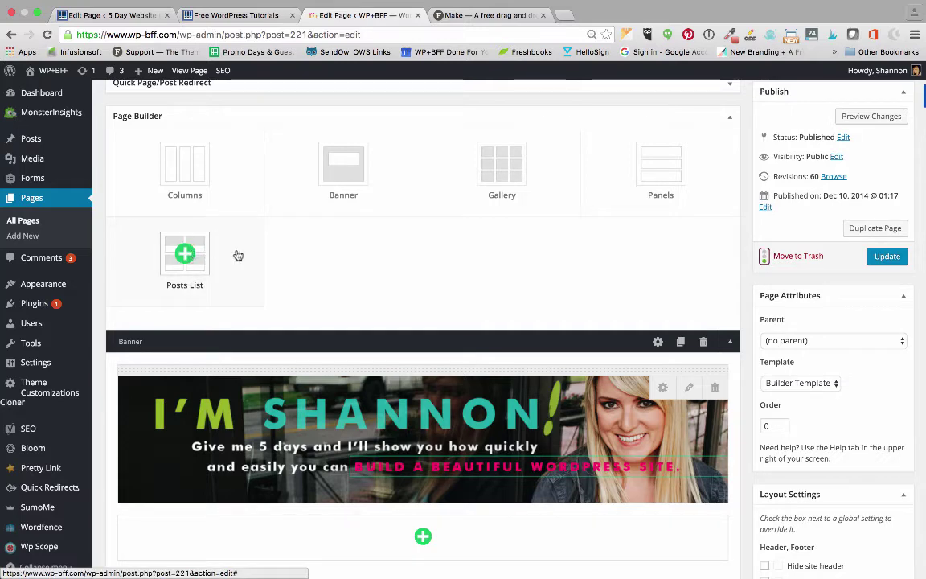
{"action": "scroll", "coordinate": [326, 264], "scroll_direction": "up", "scroll_amount": 1}
{"action": "scroll", "coordinate": [326, 264], "scroll_direction": "up", "scroll_amount": 3}
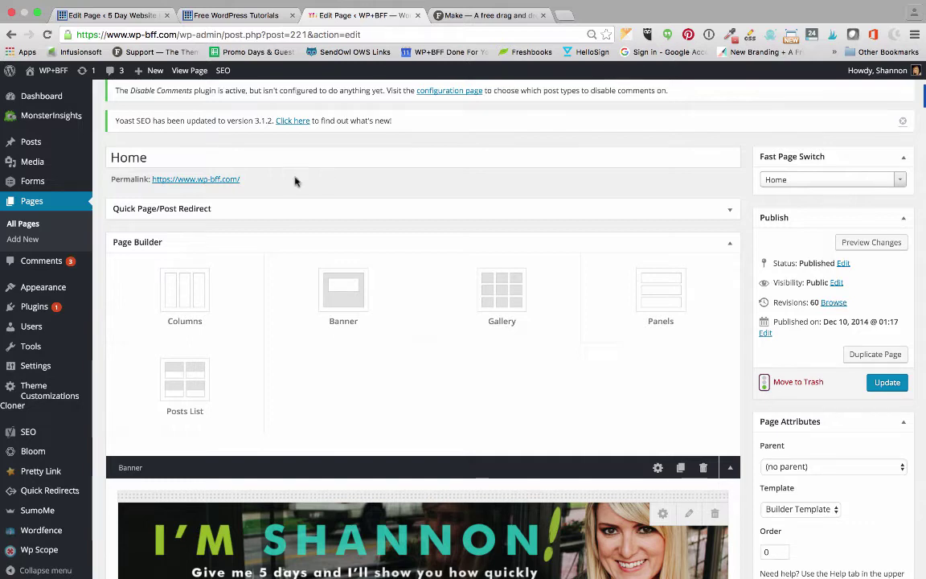
{"action": "mouse_move", "coordinate": [38, 326]}
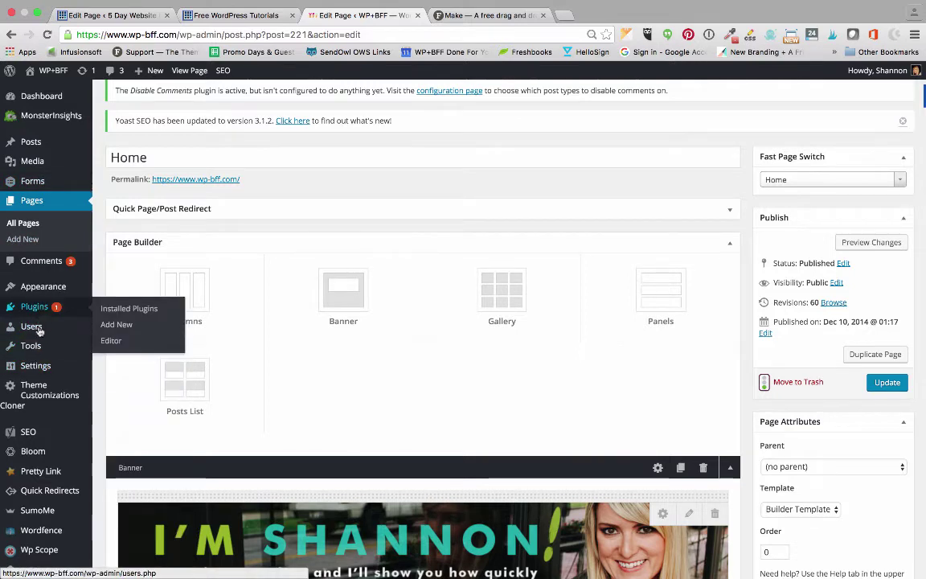
{"action": "mouse_move", "coordinate": [44, 142]}
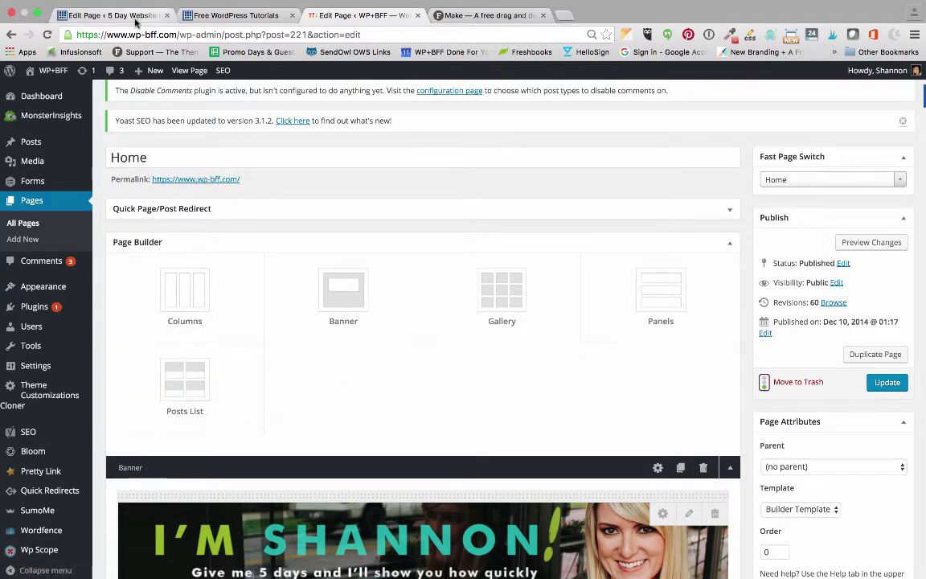
{"action": "left_click", "coordinate": [138, 16]}
{"action": "left_click", "coordinate": [350, 15]}
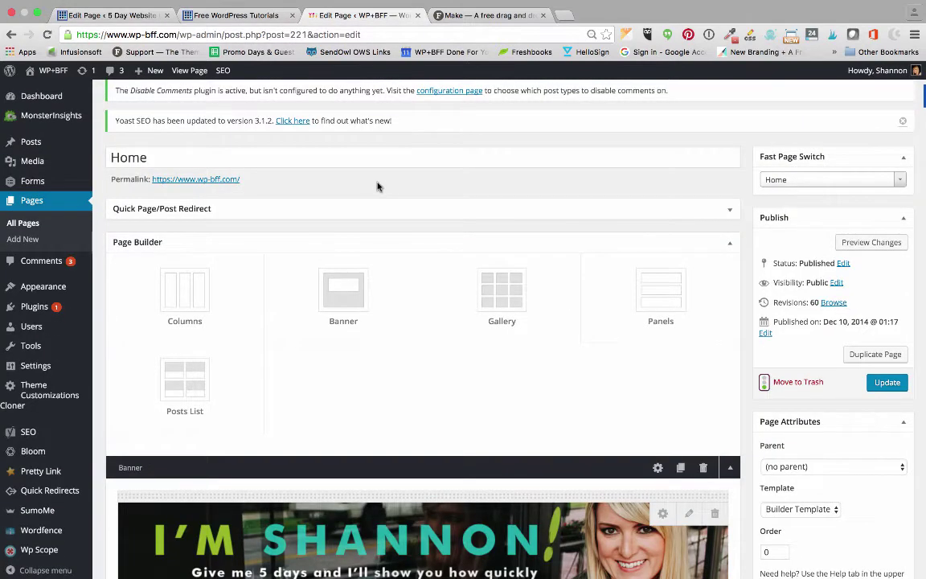
Create a new page on the WP+BFF site and title it "Motivation"
{"action": "scroll", "coordinate": [377, 187], "scroll_direction": "up", "scroll_amount": 1}
{"action": "mouse_move", "coordinate": [155, 71]}
{"action": "left_click", "coordinate": [150, 123]}
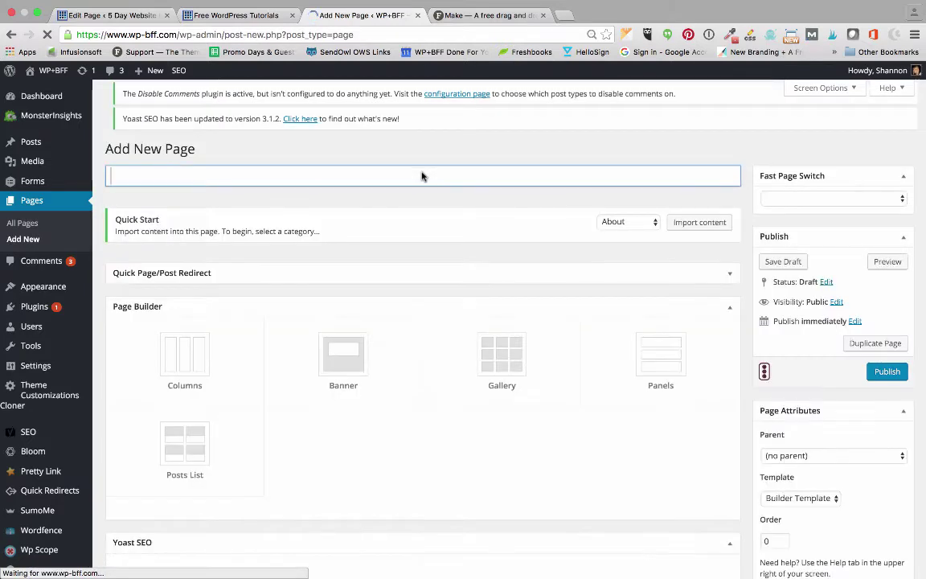
{"action": "scroll", "coordinate": [453, 222], "scroll_direction": "down", "scroll_amount": 2}
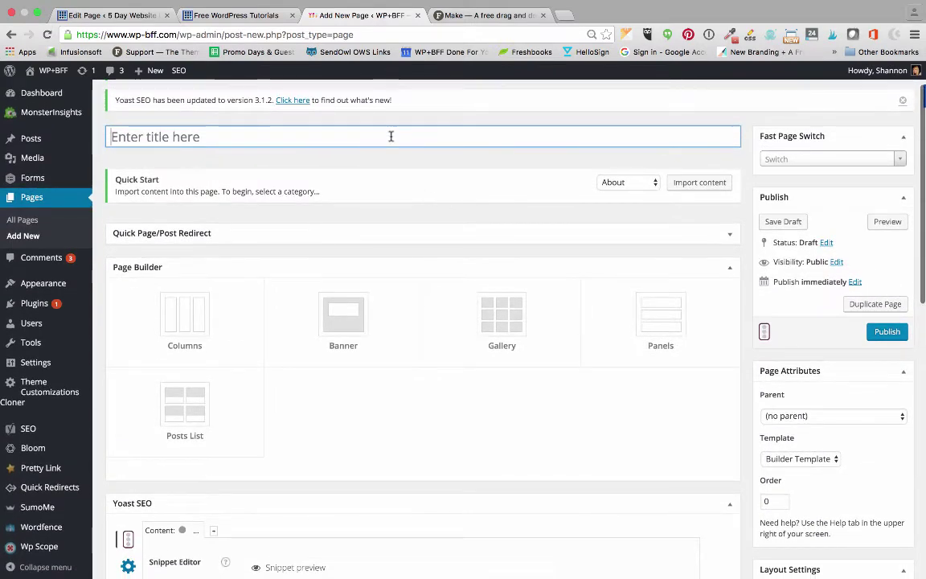
{"action": "left_click", "coordinate": [391, 137]}
{"action": "type", "text": "Motivation"}
Add a Posts List section to the Motivation page with type Post, drawing its posts from the Motivation category
{"action": "scroll", "coordinate": [424, 209], "scroll_direction": "down", "scroll_amount": 1}
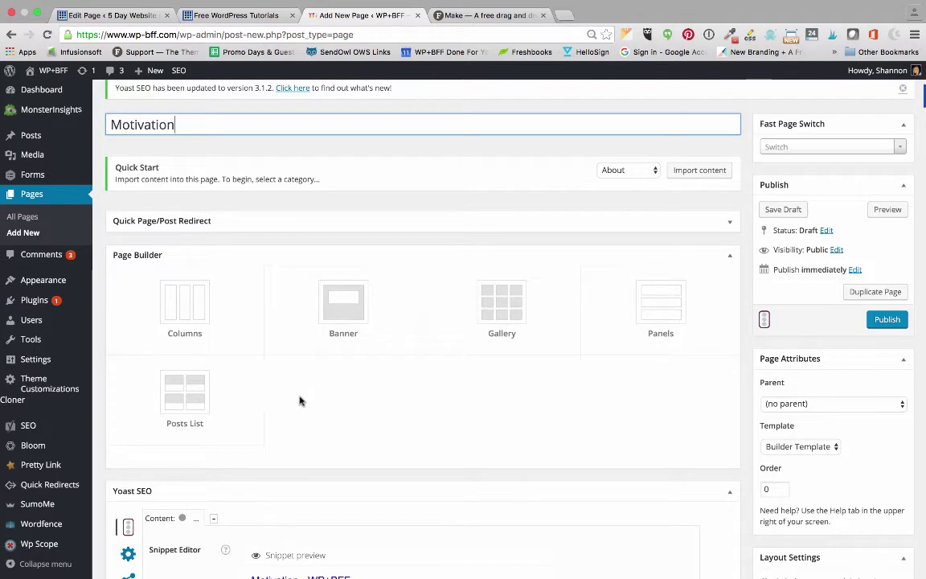
{"action": "left_click", "coordinate": [185, 392]}
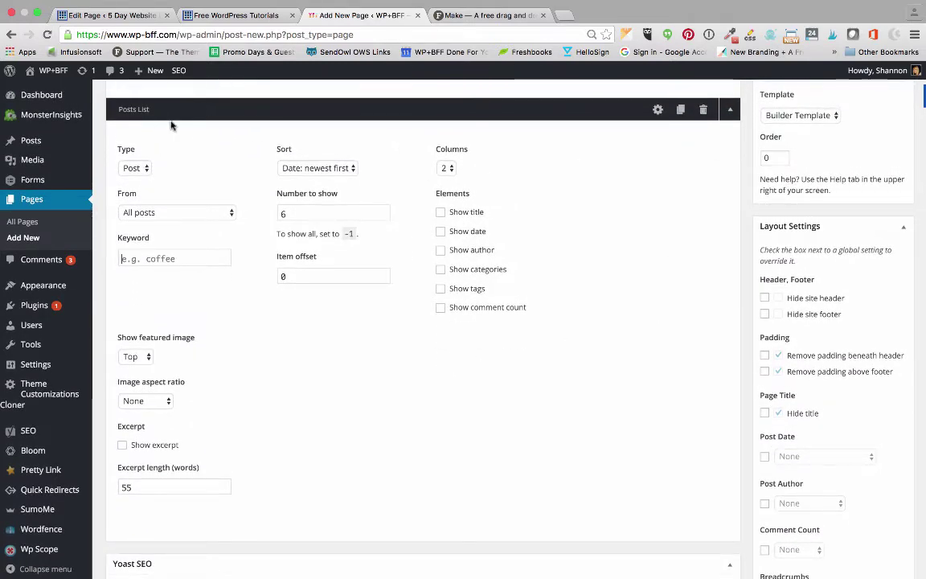
{"action": "scroll", "coordinate": [194, 139], "scroll_direction": "up", "scroll_amount": 2}
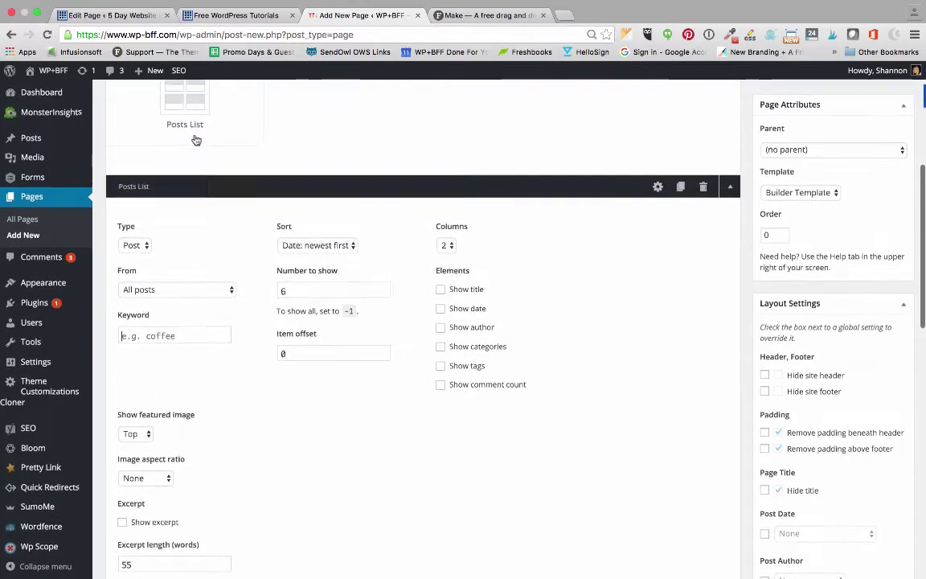
{"action": "scroll", "coordinate": [196, 141], "scroll_direction": "down", "scroll_amount": 1}
{"action": "left_click", "coordinate": [142, 208]}
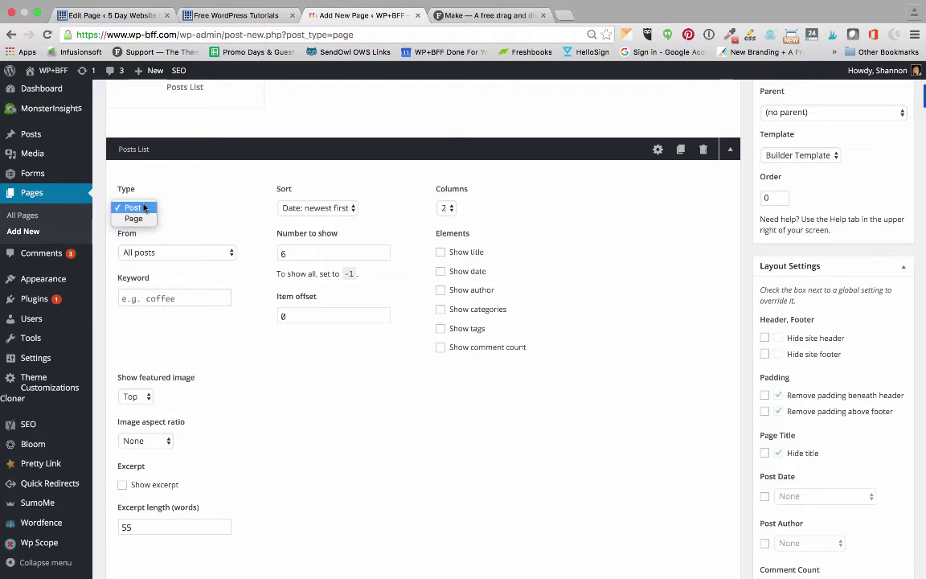
{"action": "left_click", "coordinate": [144, 209]}
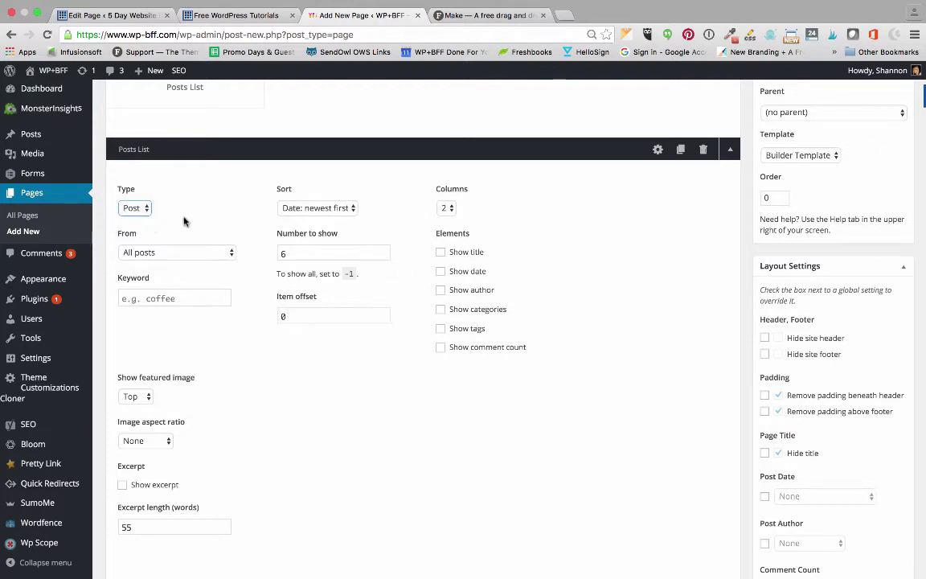
{"action": "left_click", "coordinate": [182, 251]}
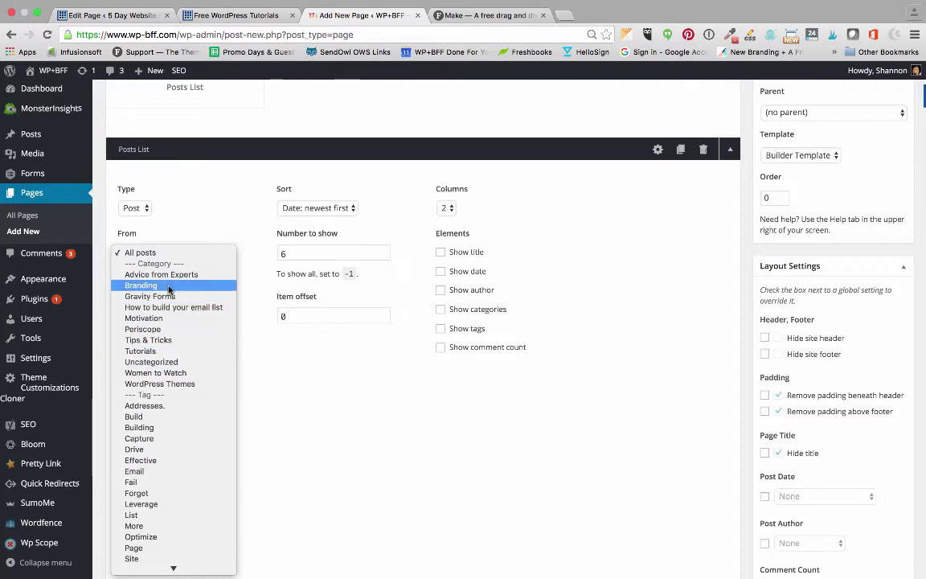
{"action": "left_click", "coordinate": [165, 317]}
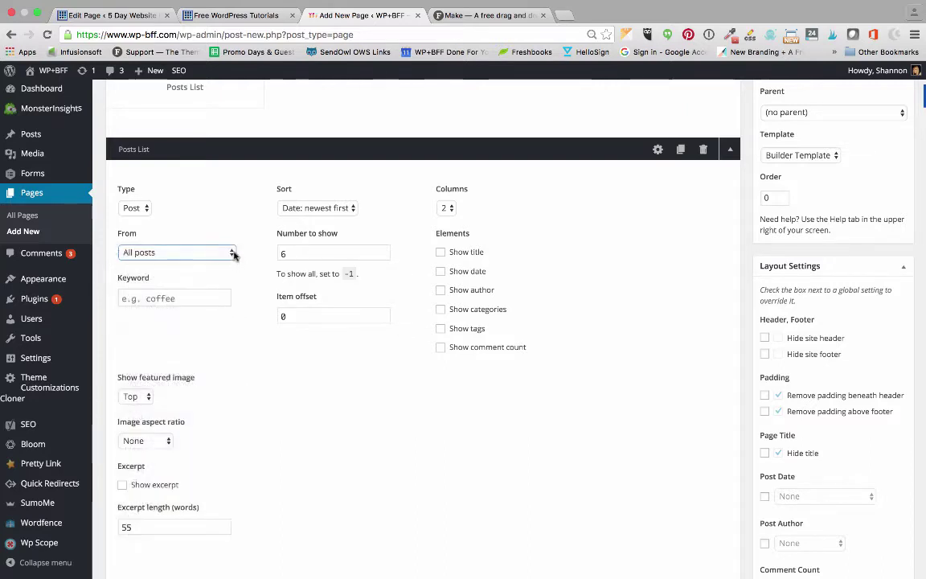
Set the Posts List's number to show to -1 so that all matching posts are listed
{"action": "scroll", "coordinate": [314, 241], "scroll_direction": "down", "scroll_amount": 1}
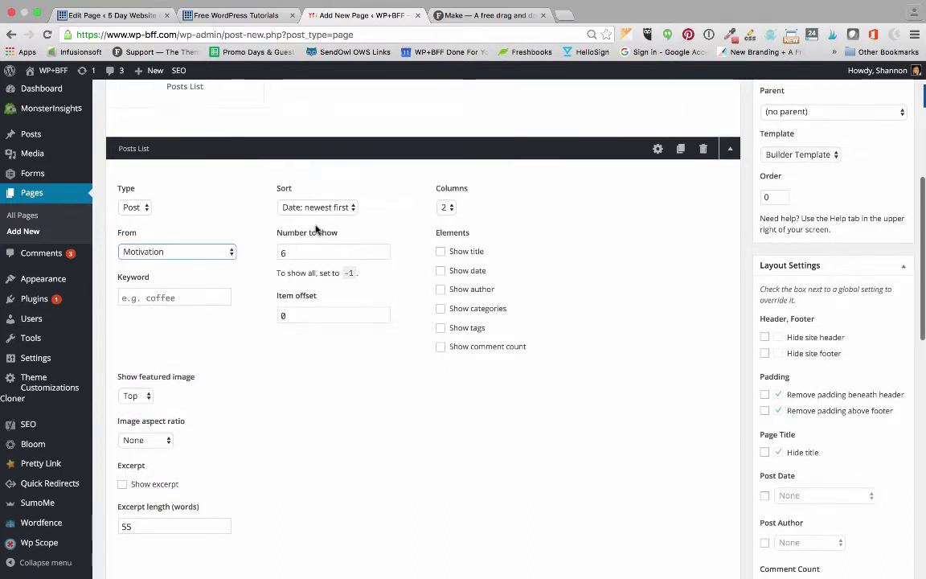
{"action": "left_click", "coordinate": [273, 254]}
{"action": "type", "text": "-1"}
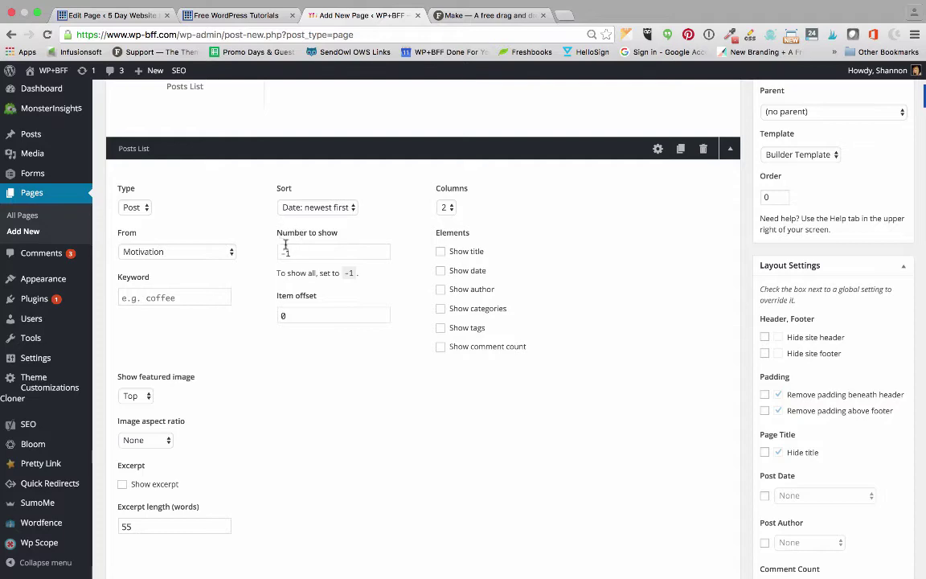
Keep the Posts List's featured image position at Top and set the image aspect ratio to Portrait
{"action": "scroll", "coordinate": [272, 240], "scroll_direction": "down", "scroll_amount": 2}
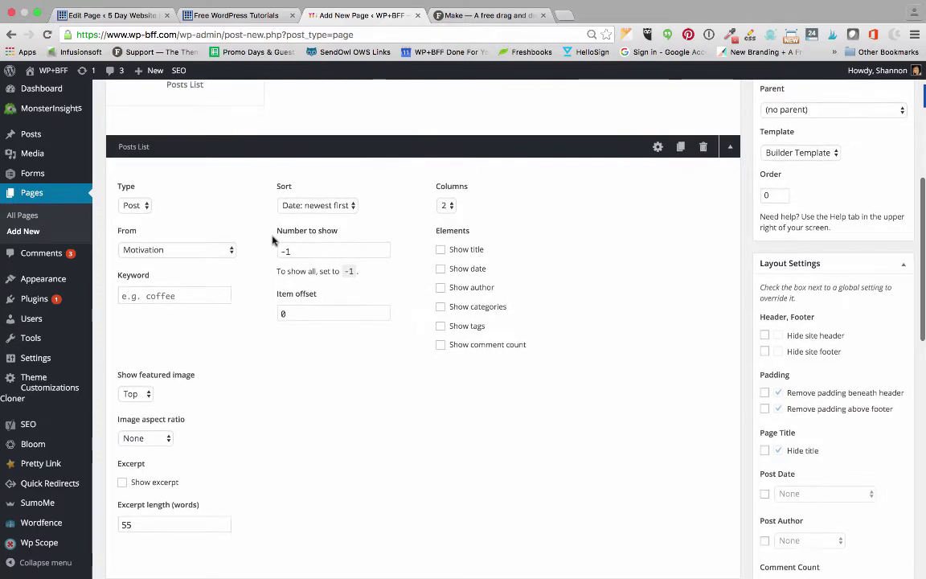
{"action": "left_click", "coordinate": [143, 378]}
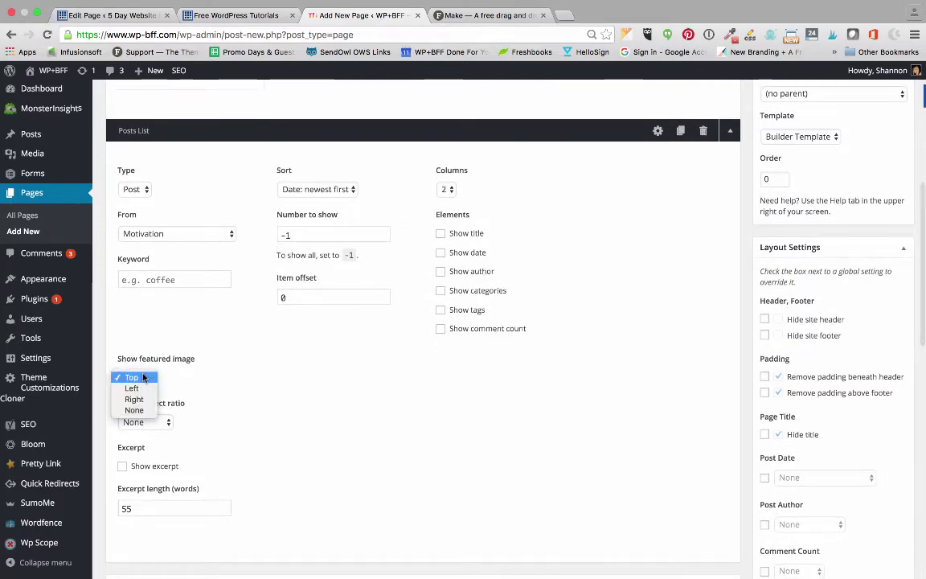
{"action": "left_click", "coordinate": [143, 378]}
{"action": "left_click", "coordinate": [154, 426]}
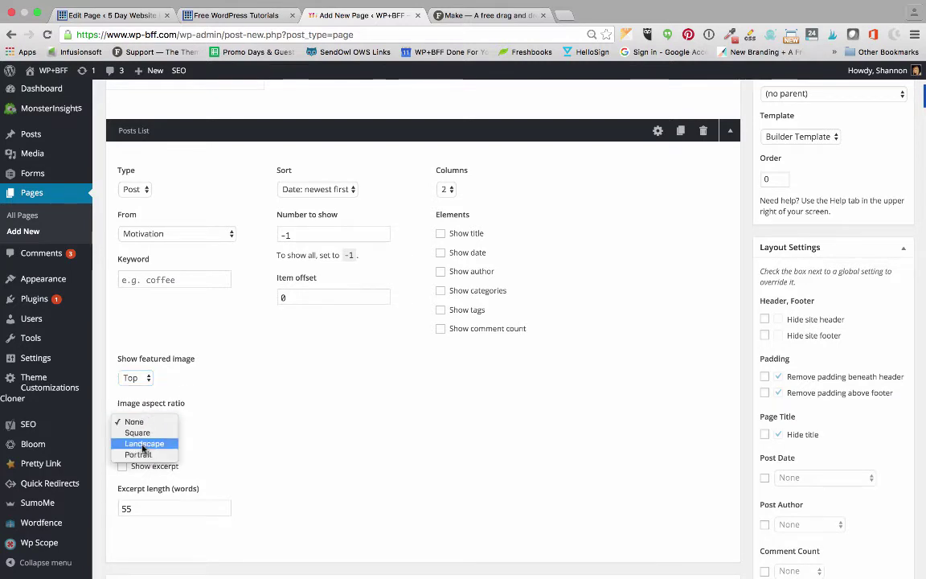
{"action": "left_click", "coordinate": [137, 454]}
Enable excerpts in the Posts List and set the excerpt length to 200 words
{"action": "scroll", "coordinate": [258, 376], "scroll_direction": "down", "scroll_amount": 1}
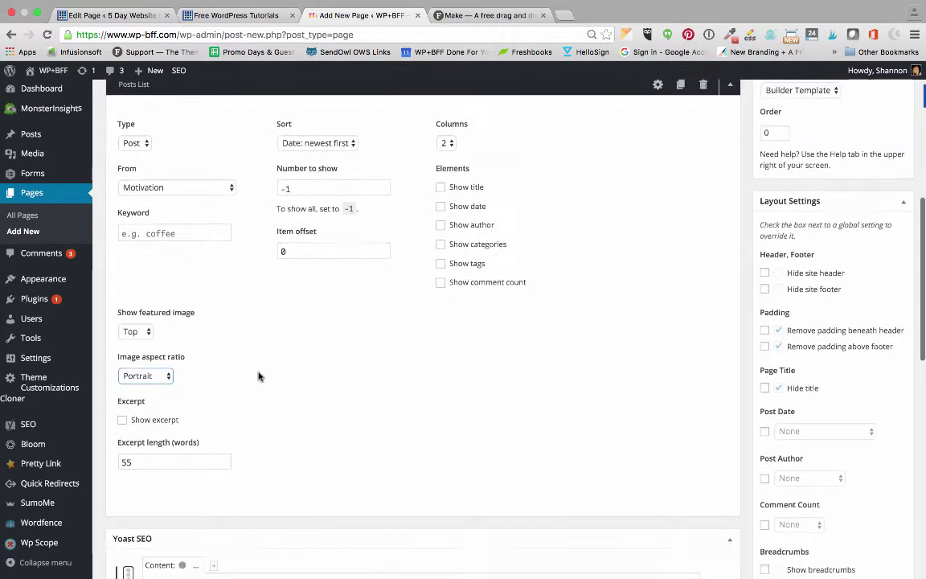
{"action": "left_click", "coordinate": [122, 421]}
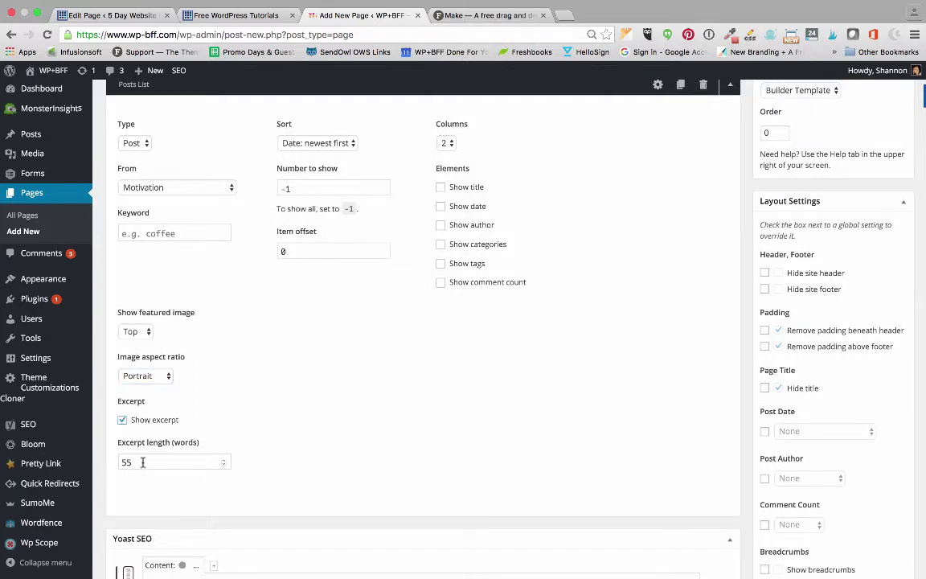
{"action": "mouse_move", "coordinate": [56, 463]}
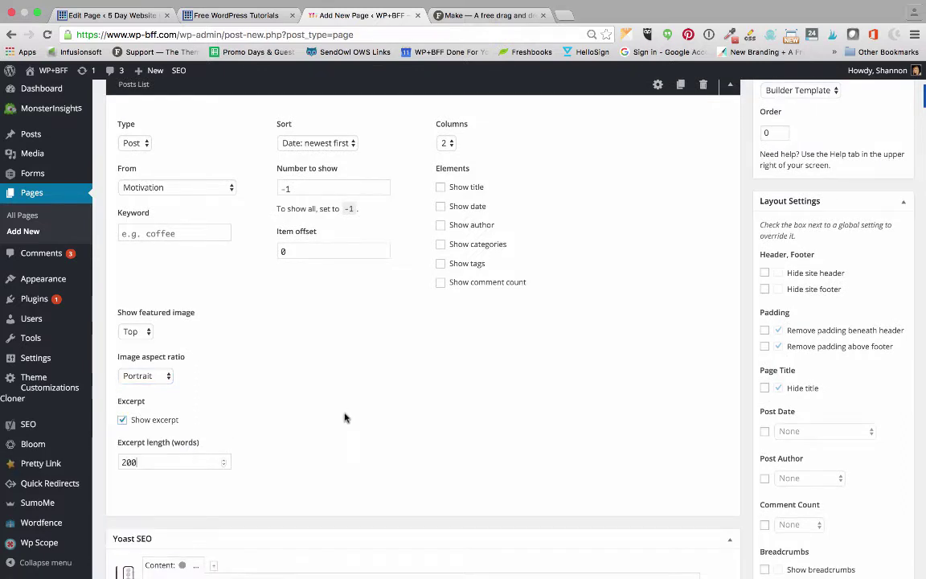
Keep the Posts List at 2 columns and enable the title, date and comment count elements
{"action": "scroll", "coordinate": [378, 402], "scroll_direction": "up", "scroll_amount": 1}
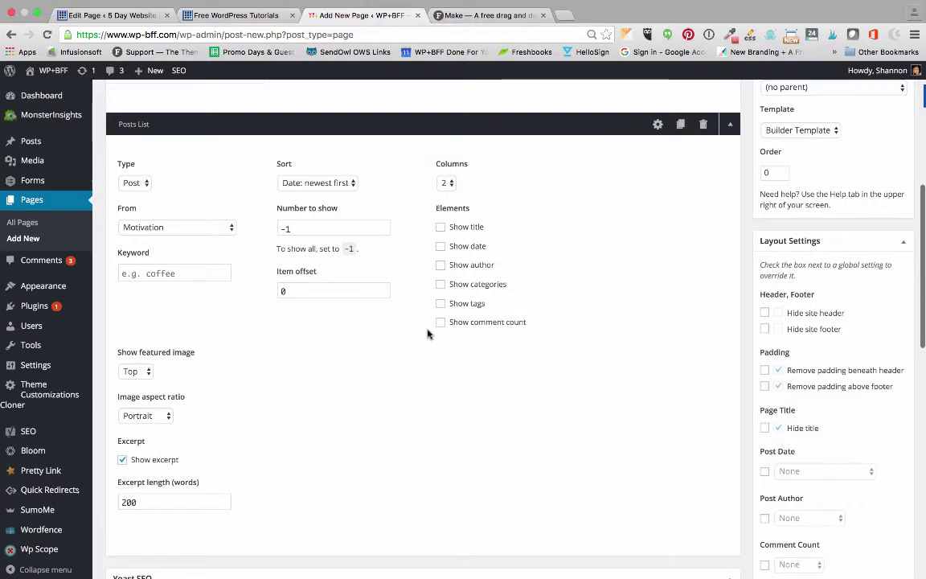
{"action": "left_click", "coordinate": [446, 184]}
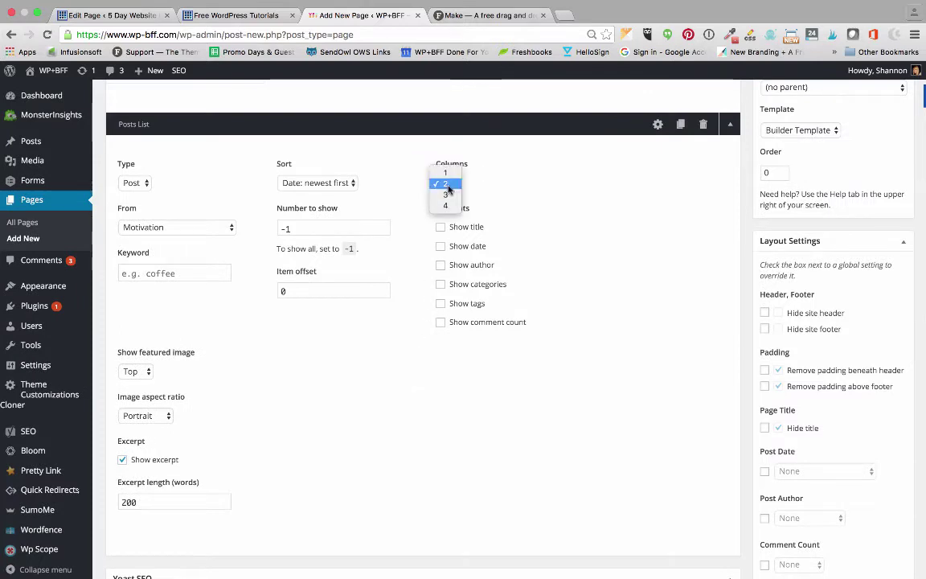
{"action": "left_click", "coordinate": [447, 189]}
{"action": "left_click", "coordinate": [448, 189]}
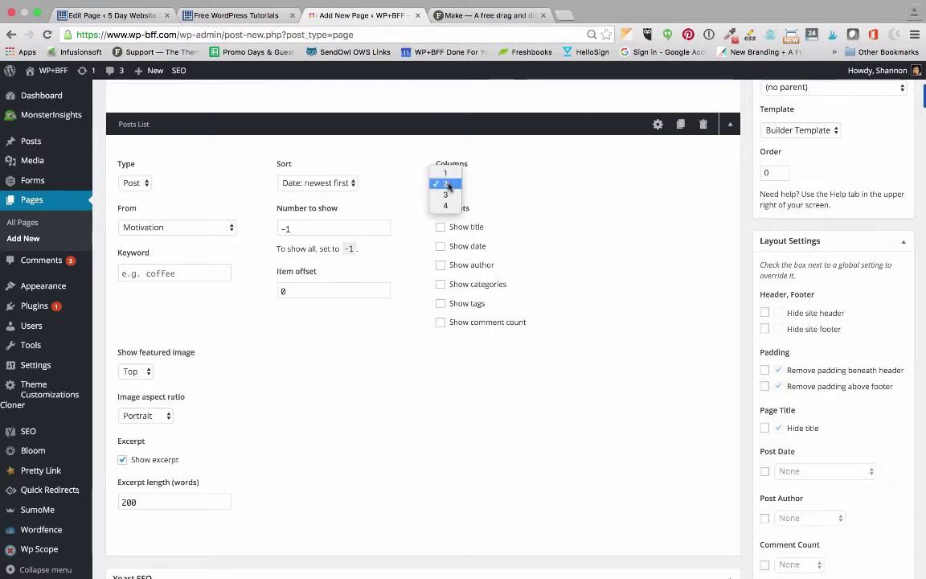
{"action": "left_click", "coordinate": [446, 184]}
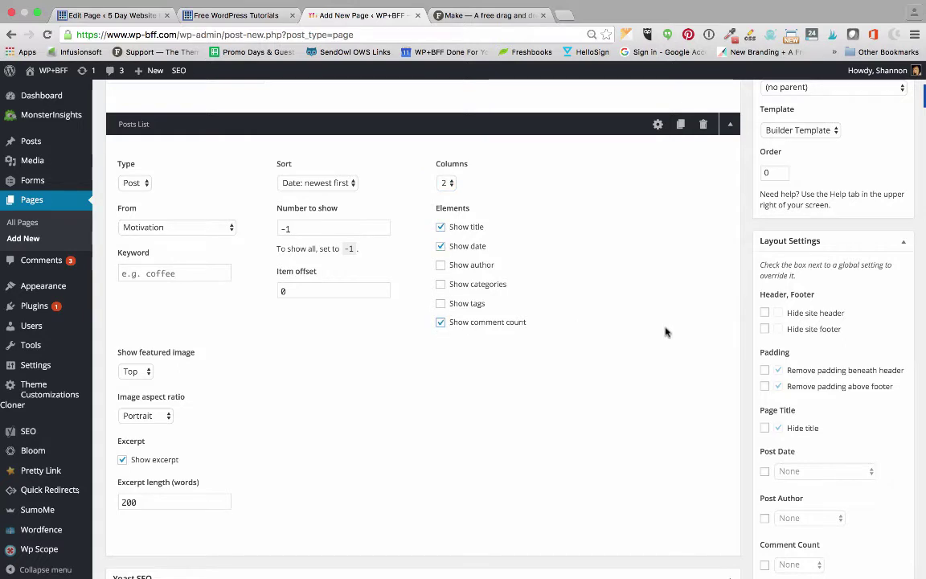
Publish the Motivation page and open its live version from the permalink
{"action": "scroll", "coordinate": [683, 317], "scroll_direction": "up", "scroll_amount": 10}
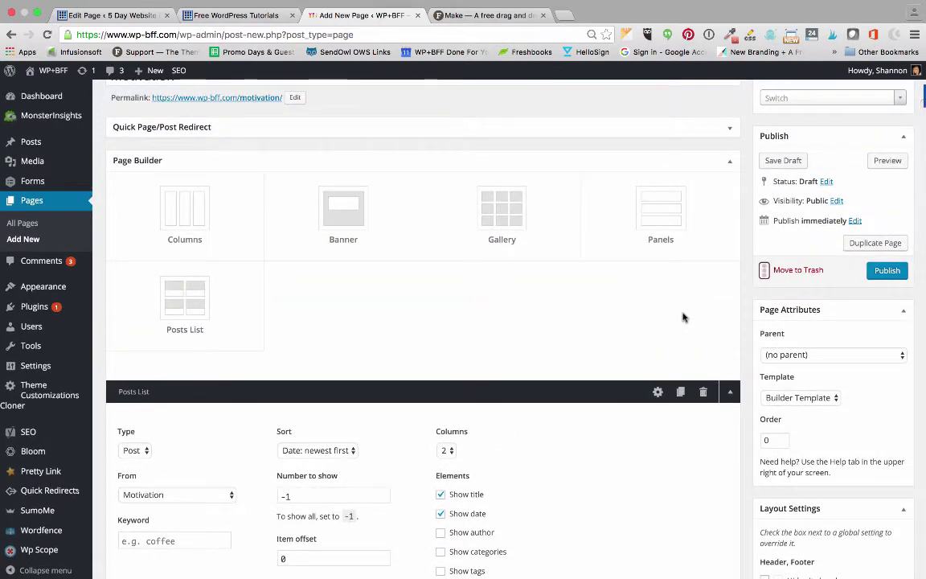
{"action": "scroll", "coordinate": [683, 318], "scroll_direction": "up", "scroll_amount": 3}
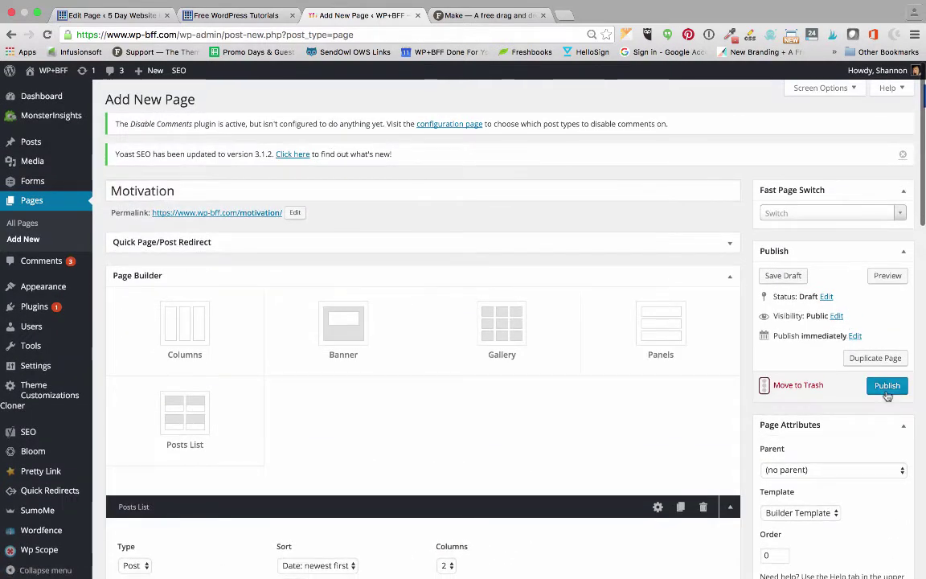
{"action": "left_click", "coordinate": [884, 387]}
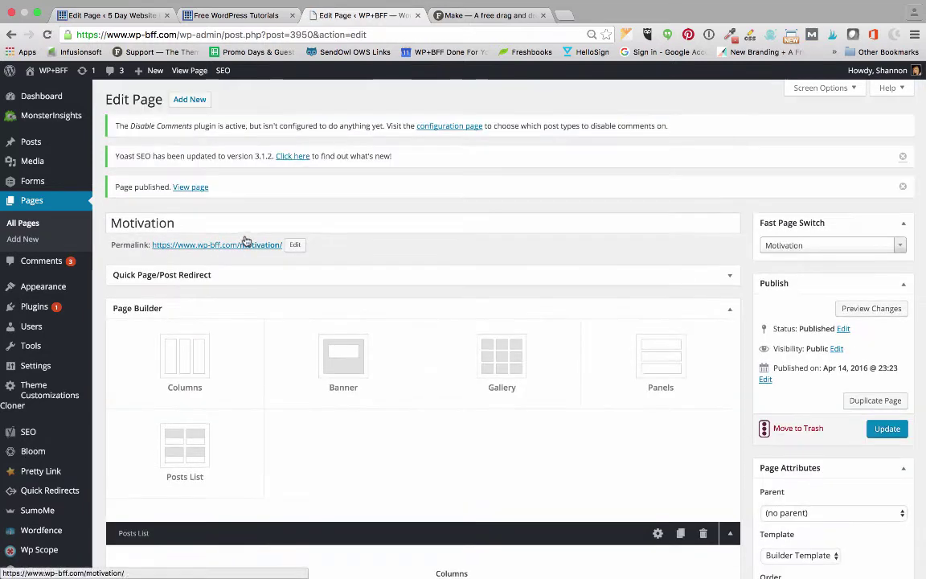
{"action": "left_click", "coordinate": [241, 246]}
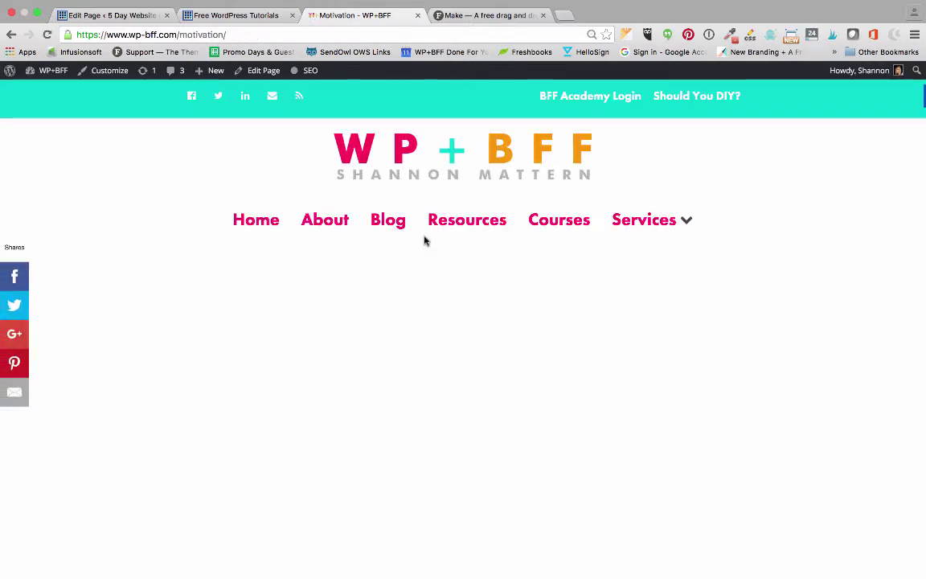
Examine the live Motivation page's two-column post list, checking the featured images, titles, dates, excerpts and Read more links
{"action": "scroll", "coordinate": [424, 241], "scroll_direction": "down", "scroll_amount": 6}
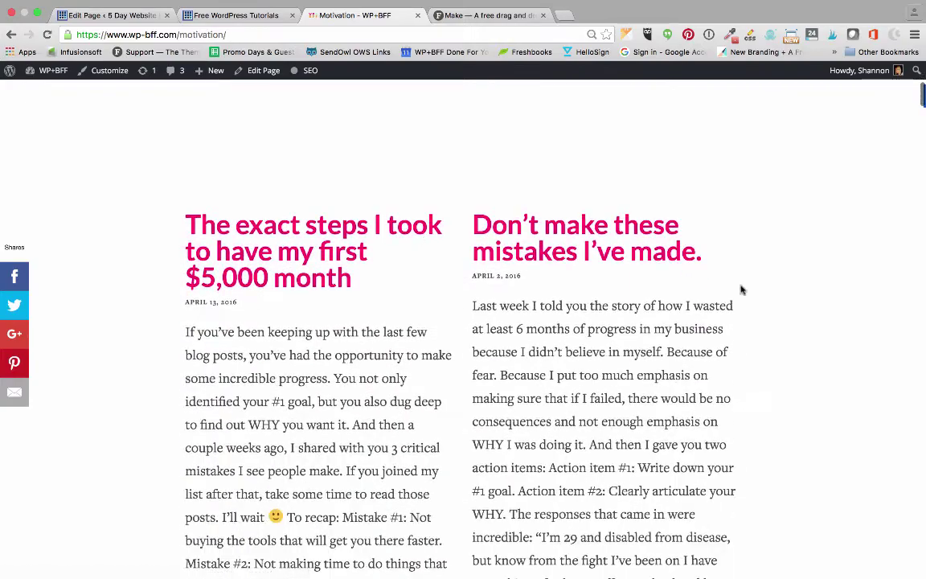
{"action": "scroll", "coordinate": [453, 394], "scroll_direction": "down", "scroll_amount": 3}
{"action": "scroll", "coordinate": [449, 394], "scroll_direction": "up", "scroll_amount": 6}
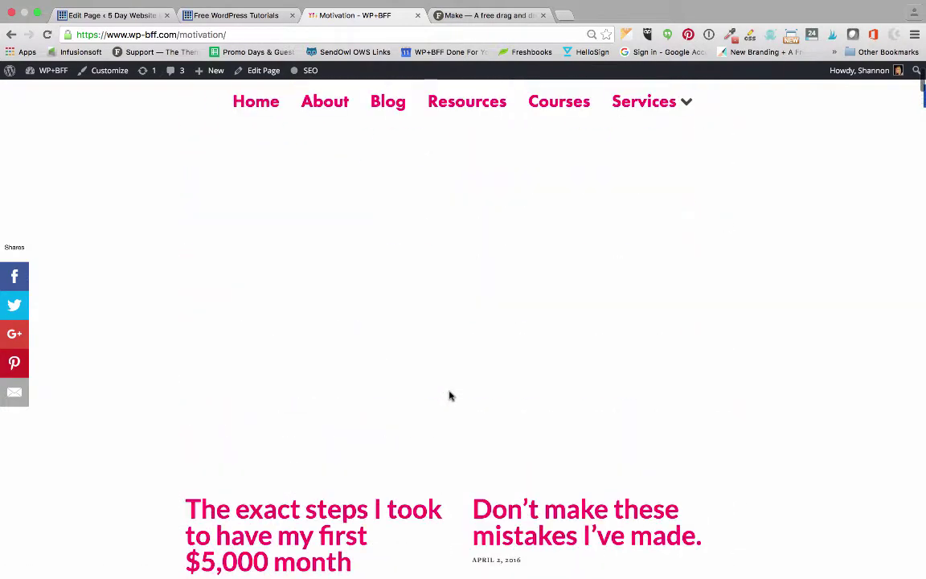
{"action": "scroll", "coordinate": [372, 349], "scroll_direction": "down", "scroll_amount": 2}
{"action": "scroll", "coordinate": [372, 349], "scroll_direction": "up", "scroll_amount": 5}
{"action": "scroll", "coordinate": [373, 348], "scroll_direction": "down", "scroll_amount": 10}
{"action": "scroll", "coordinate": [374, 347], "scroll_direction": "down", "scroll_amount": 9}
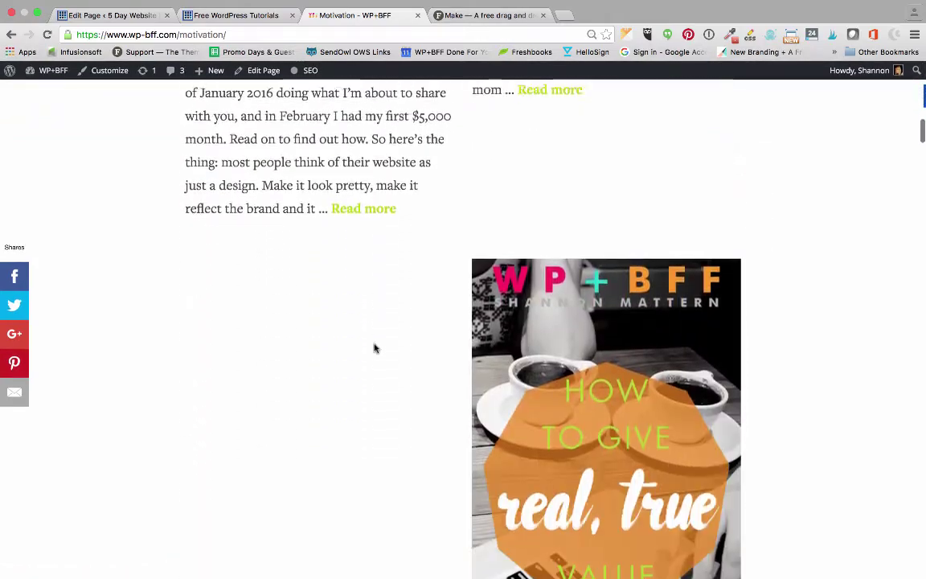
{"action": "scroll", "coordinate": [370, 213], "scroll_direction": "up", "scroll_amount": 5}
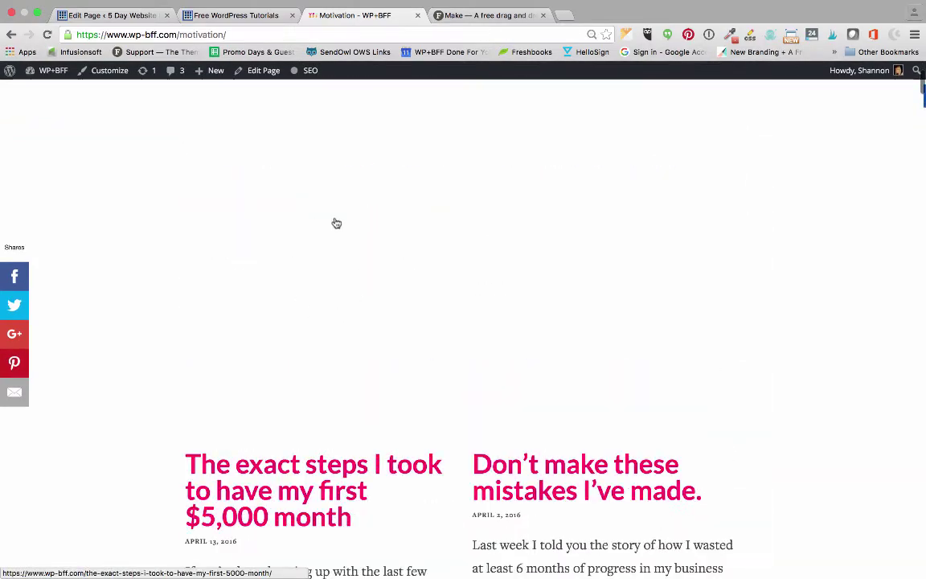
{"action": "scroll", "coordinate": [363, 282], "scroll_direction": "down", "scroll_amount": 5}
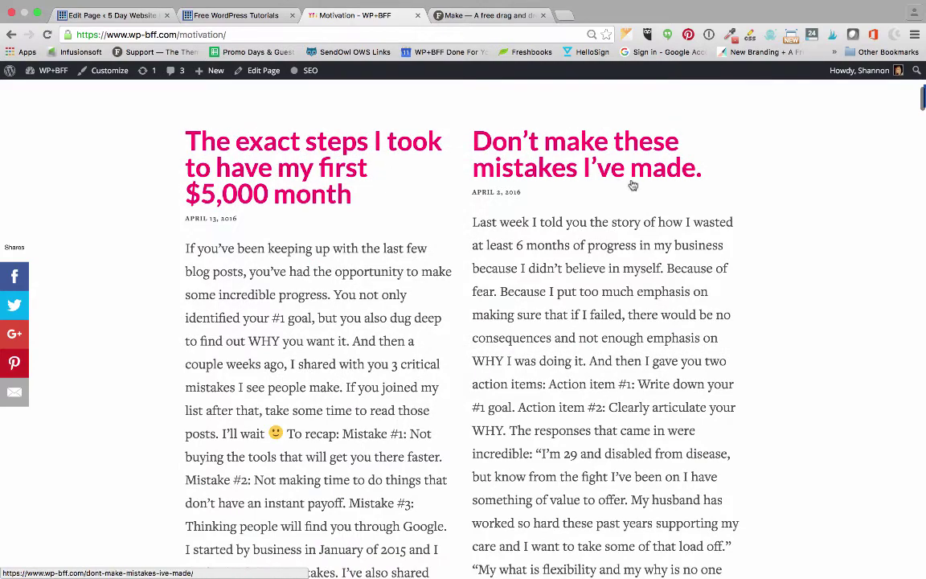
{"action": "scroll", "coordinate": [533, 355], "scroll_direction": "down", "scroll_amount": 6}
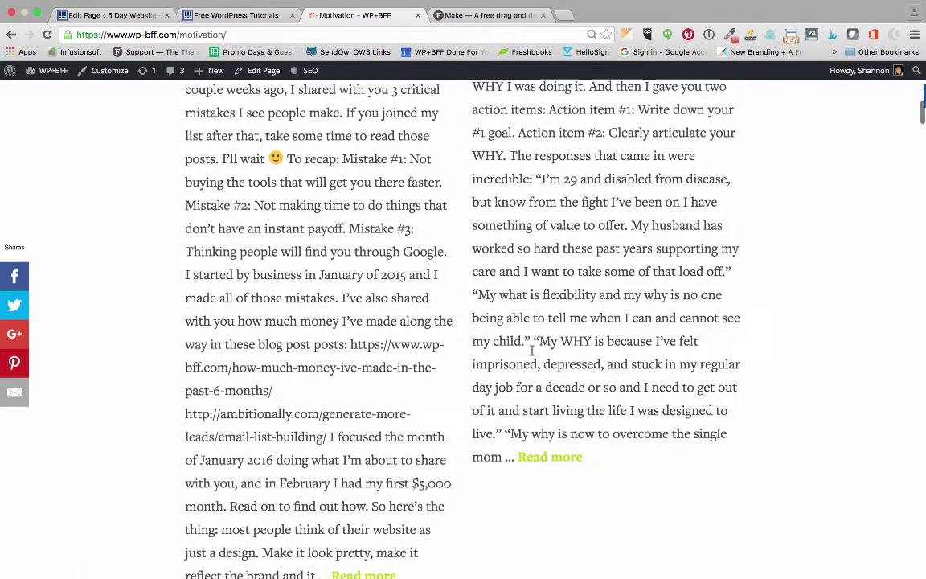
{"action": "scroll", "coordinate": [418, 369], "scroll_direction": "up", "scroll_amount": 4}
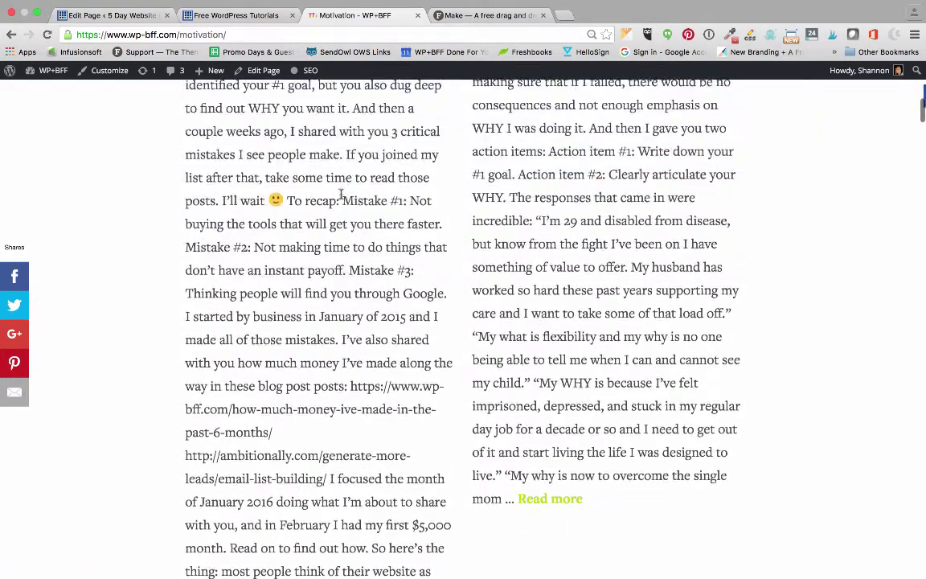
Examine the remaining posts in the live Motivation page's two-column list, checking the length of their excerpts
{"action": "scroll", "coordinate": [596, 264], "scroll_direction": "up", "scroll_amount": 3}
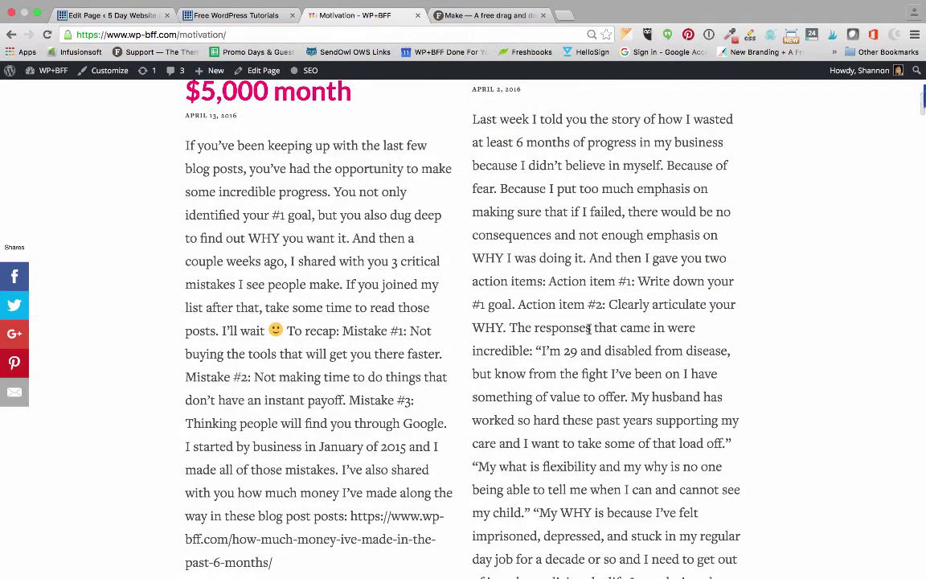
{"action": "scroll", "coordinate": [590, 330], "scroll_direction": "down", "scroll_amount": 20}
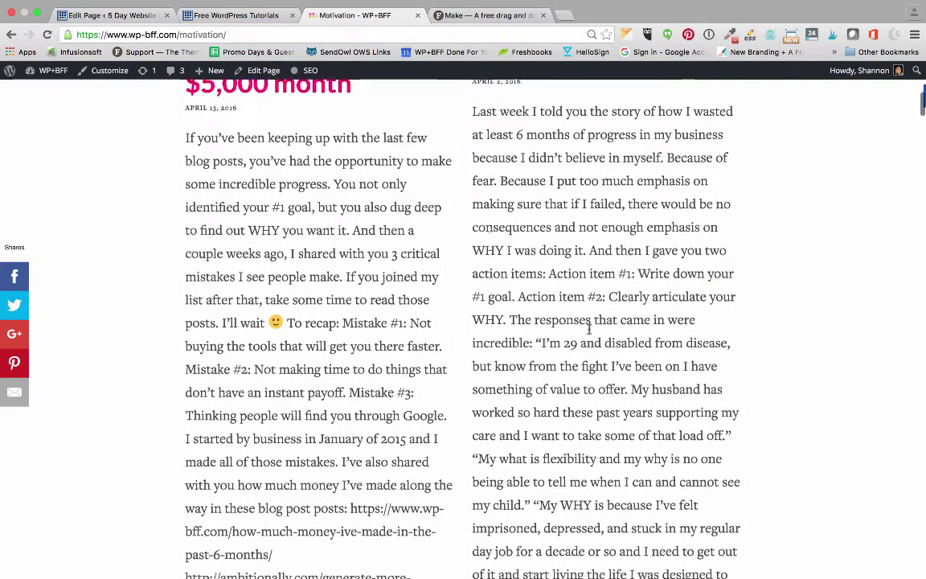
{"action": "scroll", "coordinate": [590, 333], "scroll_direction": "down", "scroll_amount": 14}
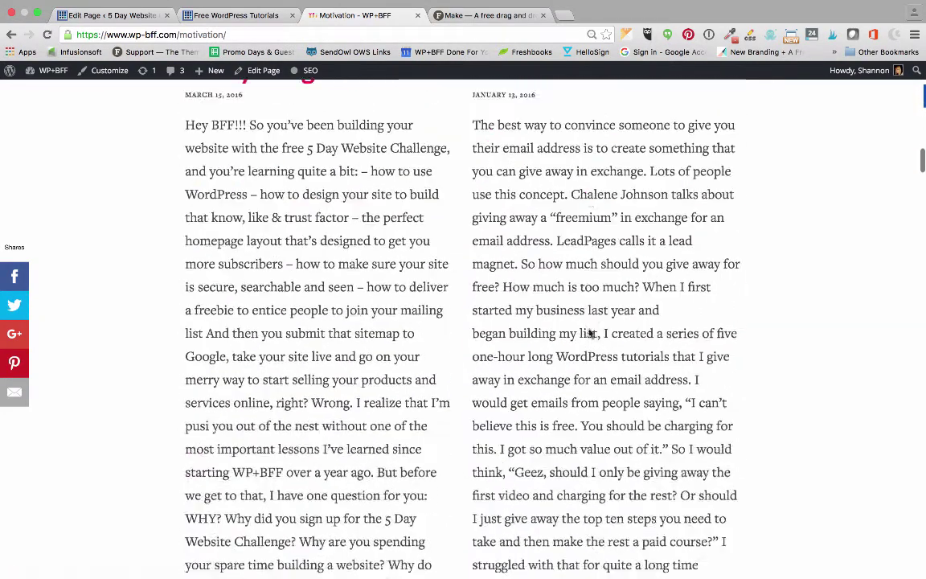
{"action": "scroll", "coordinate": [589, 346], "scroll_direction": "down", "scroll_amount": 12}
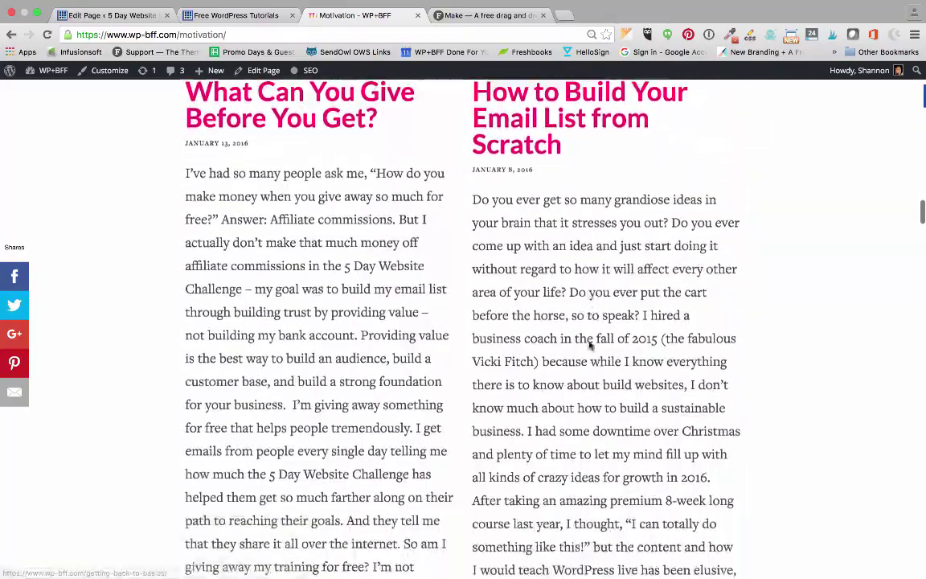
{"action": "scroll", "coordinate": [589, 346], "scroll_direction": "up", "scroll_amount": 20}
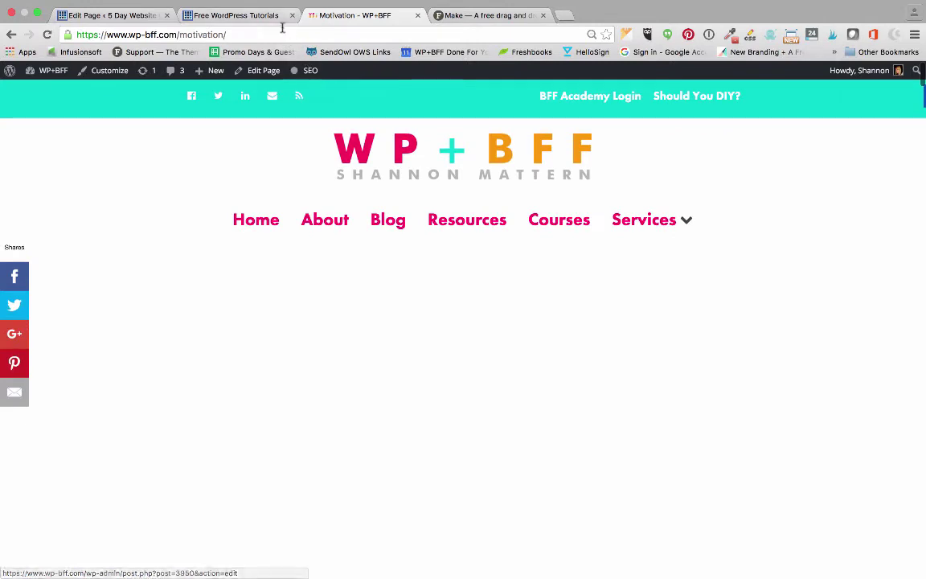
Reopen the Motivation page for editing and set its Posts List to 4 columns
{"action": "left_click", "coordinate": [263, 71]}
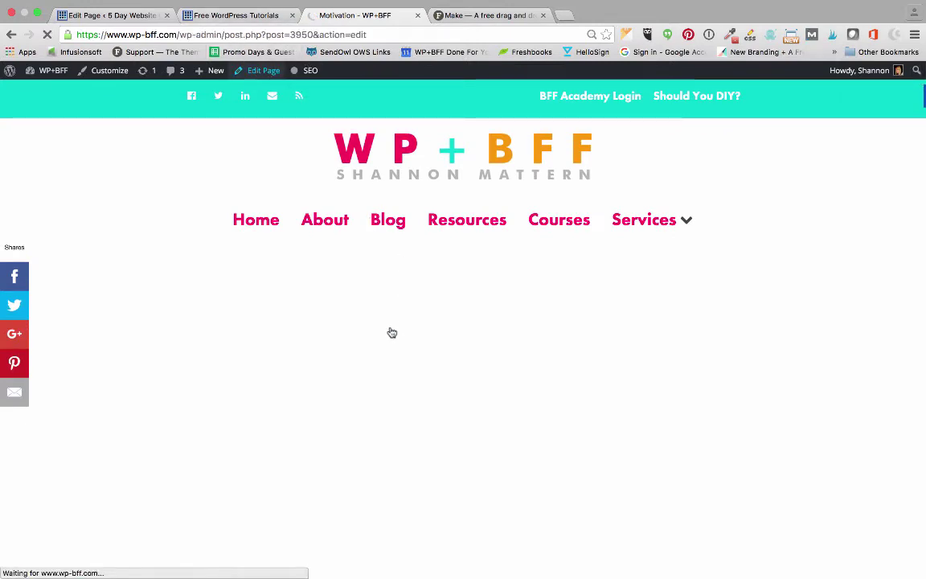
{"action": "scroll", "coordinate": [392, 333], "scroll_direction": "down", "scroll_amount": 4}
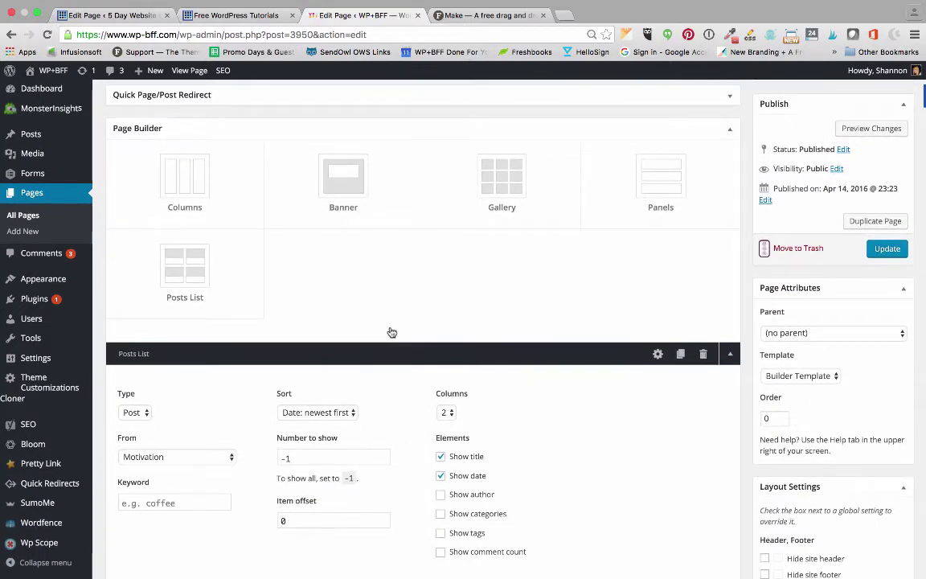
{"action": "scroll", "coordinate": [392, 333], "scroll_direction": "down", "scroll_amount": 4}
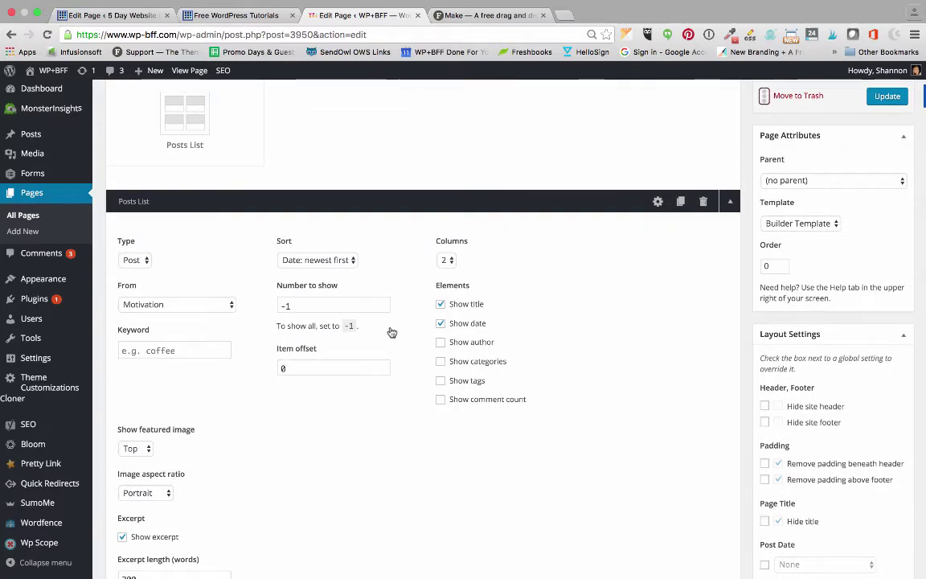
{"action": "scroll", "coordinate": [391, 332], "scroll_direction": "down", "scroll_amount": 3}
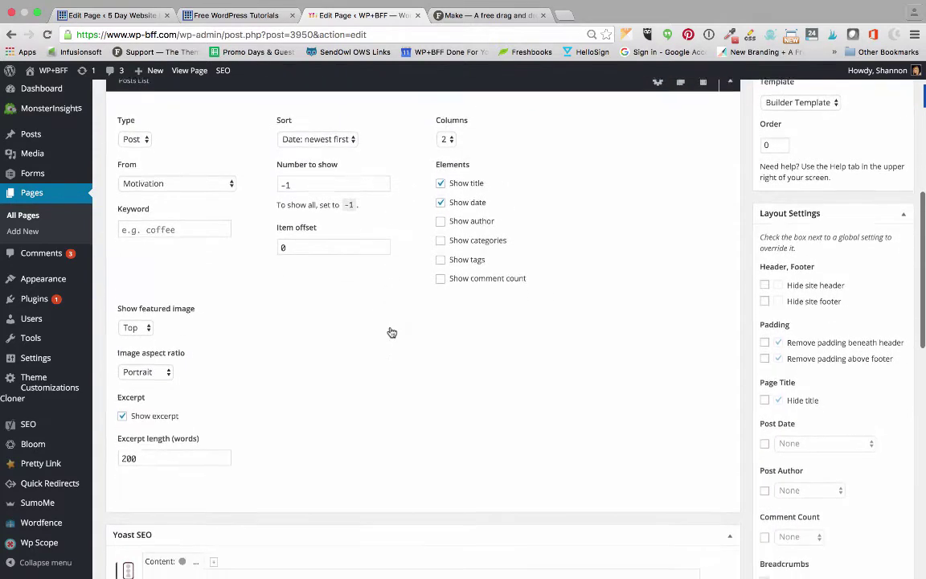
{"action": "scroll", "coordinate": [392, 332], "scroll_direction": "down", "scroll_amount": 1}
{"action": "scroll", "coordinate": [392, 332], "scroll_direction": "up", "scroll_amount": 5}
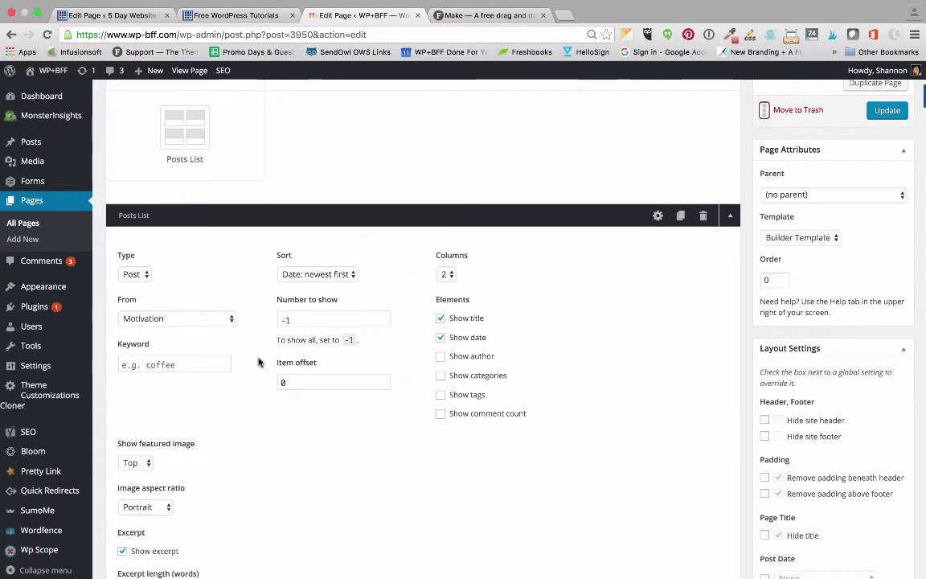
{"action": "scroll", "coordinate": [275, 393], "scroll_direction": "down", "scroll_amount": 1}
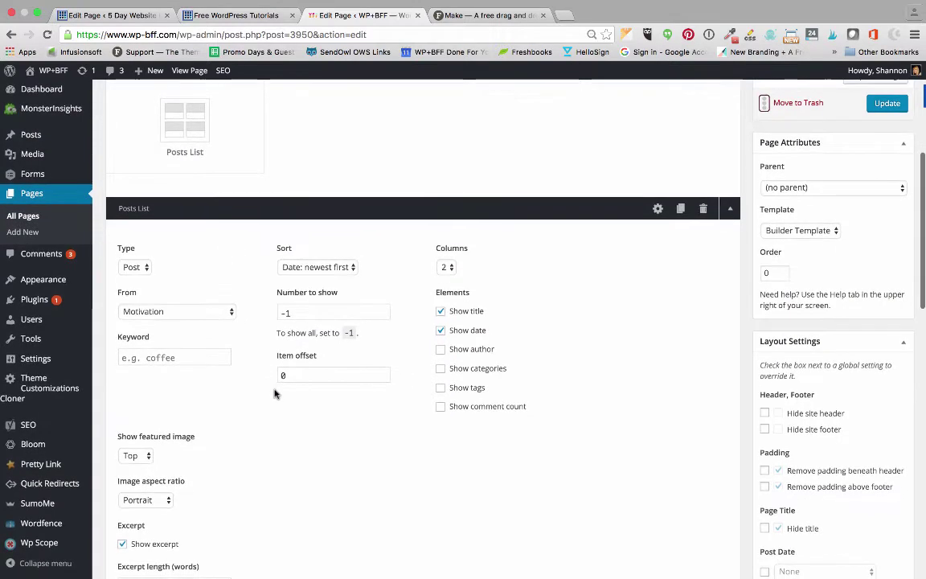
{"action": "scroll", "coordinate": [269, 418], "scroll_direction": "down", "scroll_amount": 2}
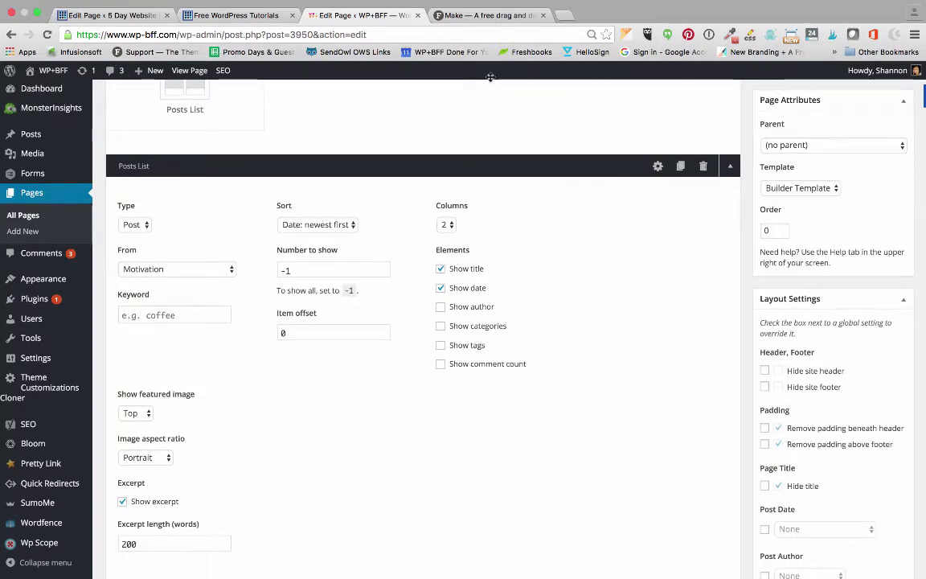
{"action": "left_click", "coordinate": [446, 225]}
{"action": "left_click", "coordinate": [447, 248]}
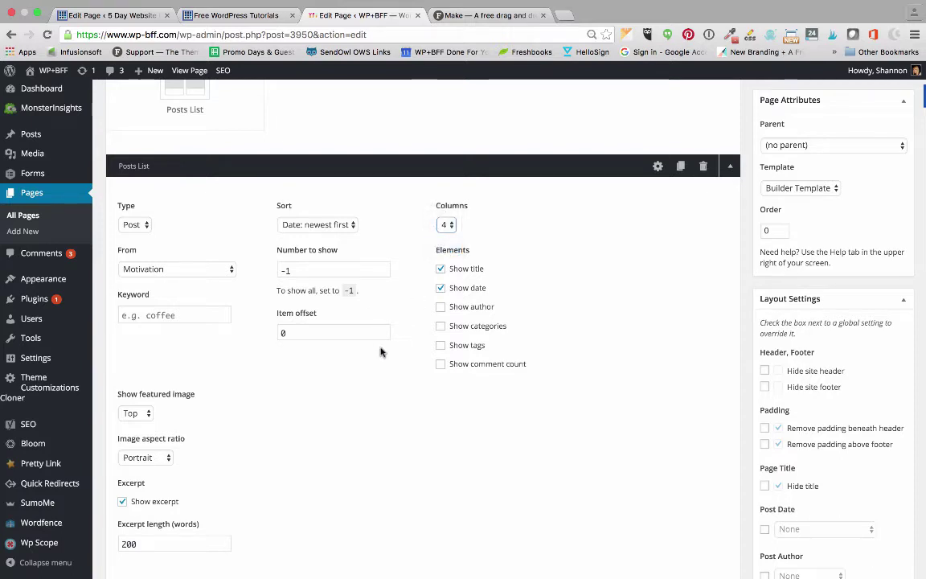
Try the Posts List without featured images by setting their display to None
{"action": "left_click", "coordinate": [143, 415]}
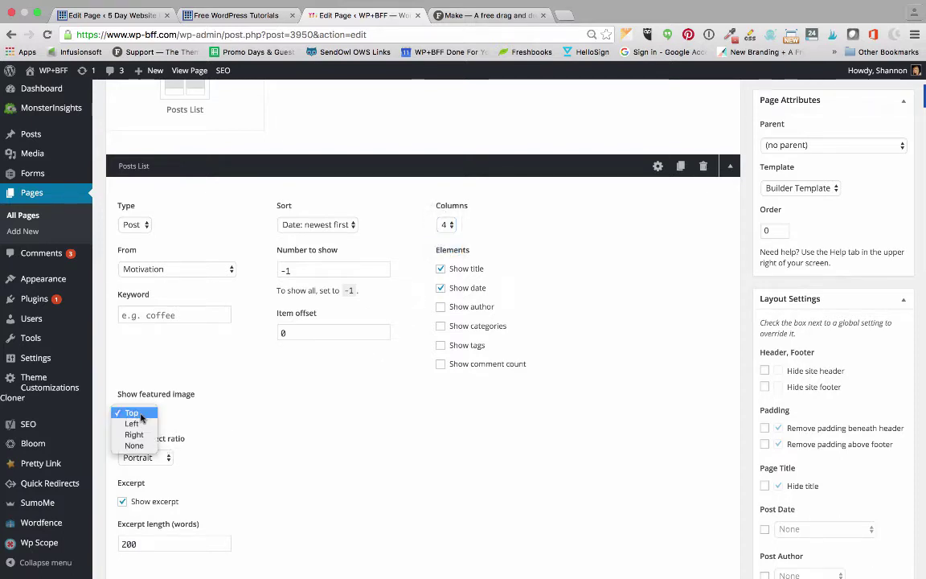
{"action": "left_click", "coordinate": [133, 444]}
{"action": "scroll", "coordinate": [248, 398], "scroll_direction": "down", "scroll_amount": 1}
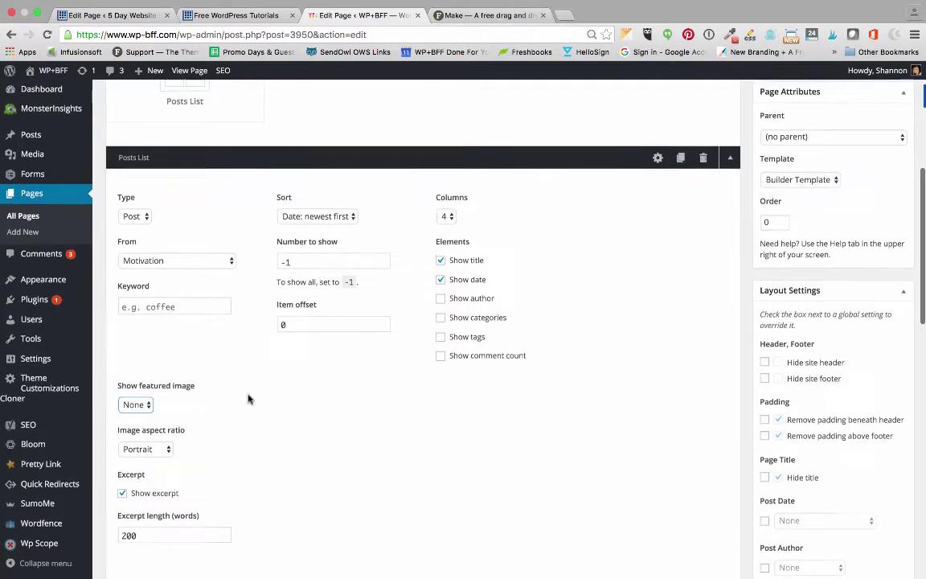
{"action": "left_click", "coordinate": [135, 398]}
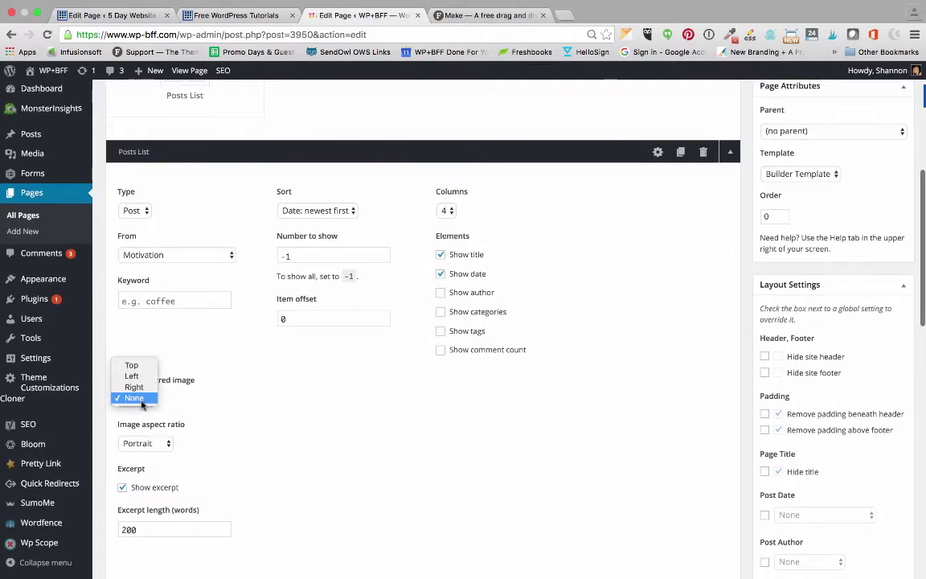
{"action": "left_click", "coordinate": [133, 398]}
Set the Posts List's image aspect ratio to Landscape and its featured image position to Top
{"action": "left_click", "coordinate": [147, 442]}
{"action": "left_click", "coordinate": [146, 434]}
{"action": "left_click", "coordinate": [135, 399]}
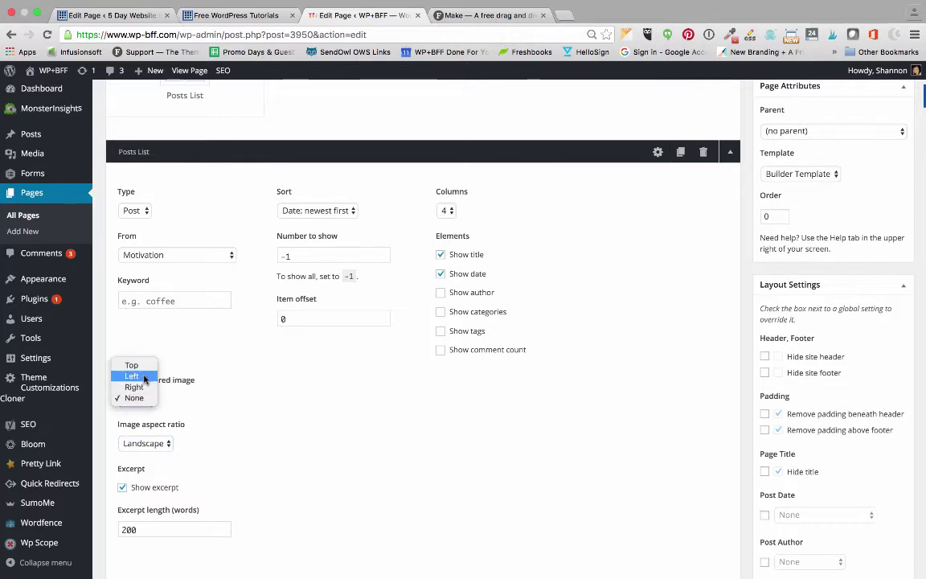
{"action": "left_click", "coordinate": [132, 377]}
{"action": "left_click", "coordinate": [143, 399]}
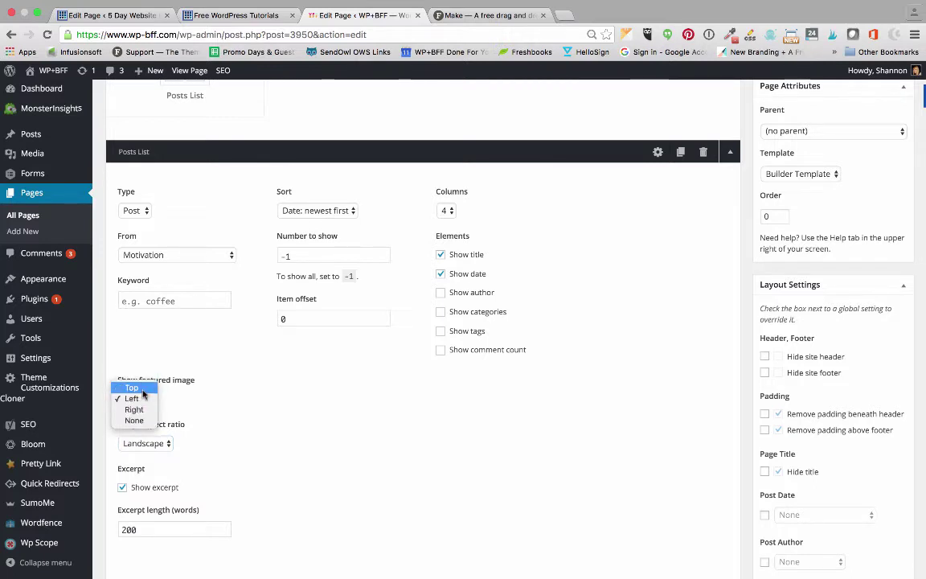
{"action": "left_click", "coordinate": [451, 475]}
Set the Posts List's excerpt length to 30 words and update the Motivation page
{"action": "mouse_move", "coordinate": [40, 528]}
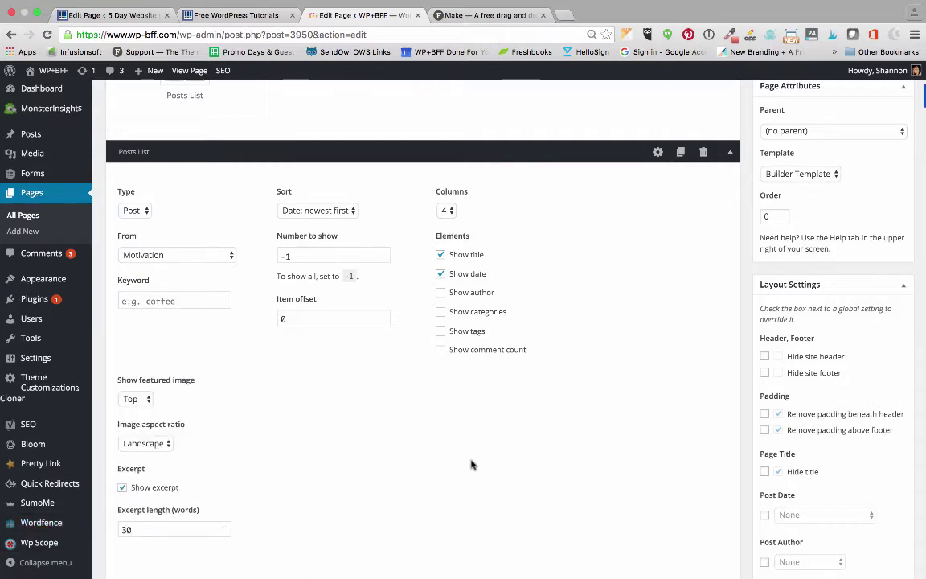
{"action": "scroll", "coordinate": [472, 462], "scroll_direction": "up", "scroll_amount": 3}
{"action": "left_click", "coordinate": [885, 164]}
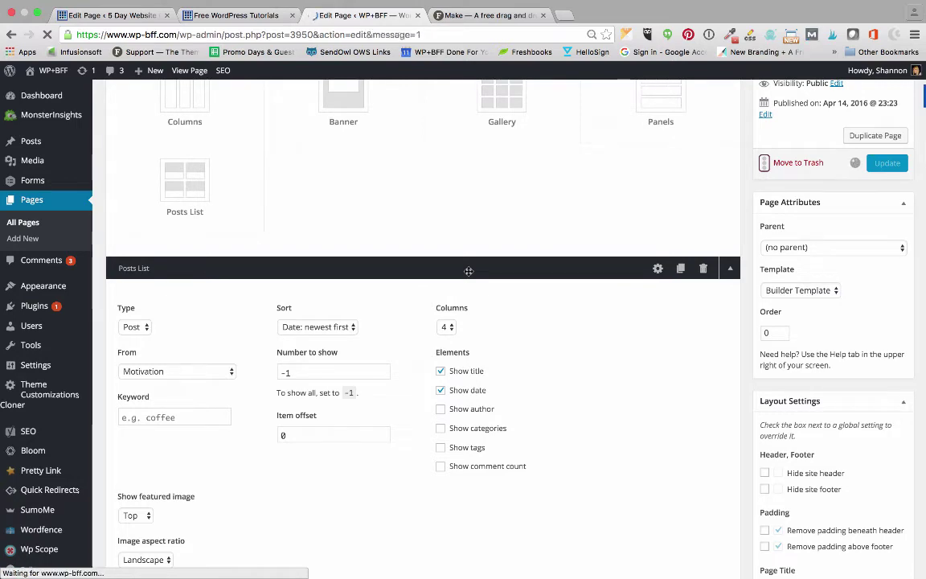
Open the updated Motivation page's live version from its permalink
{"action": "scroll", "coordinate": [383, 278], "scroll_direction": "down", "scroll_amount": 5}
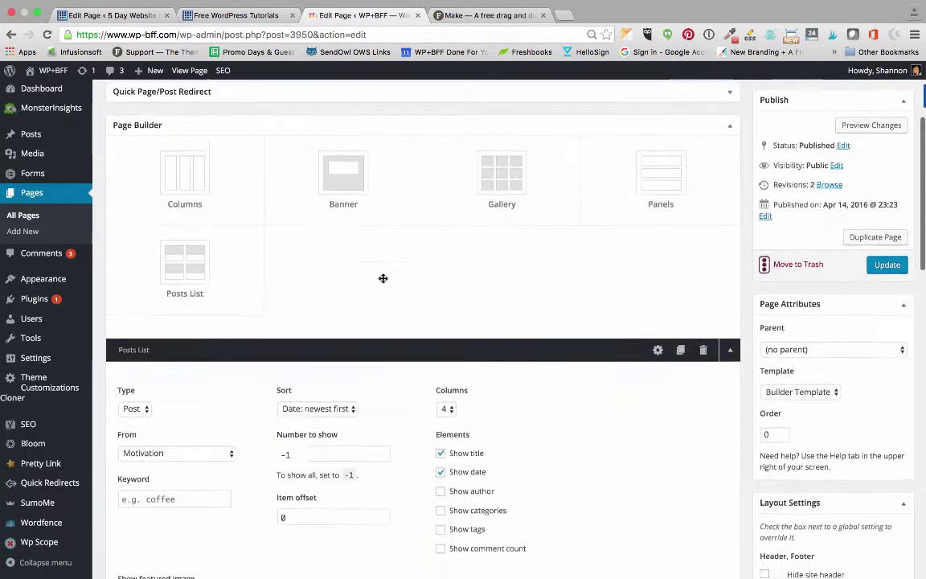
{"action": "scroll", "coordinate": [383, 279], "scroll_direction": "up", "scroll_amount": 5}
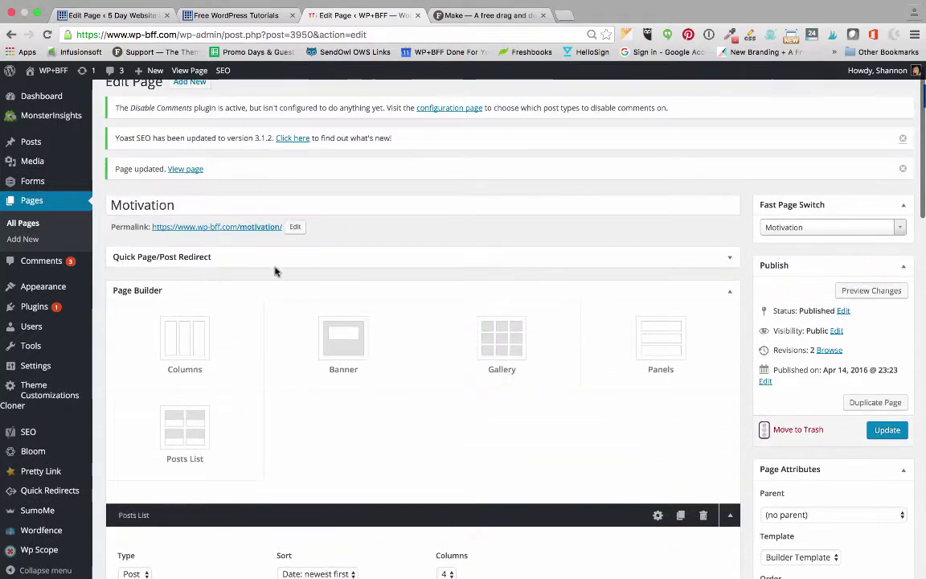
{"action": "left_click", "coordinate": [241, 228]}
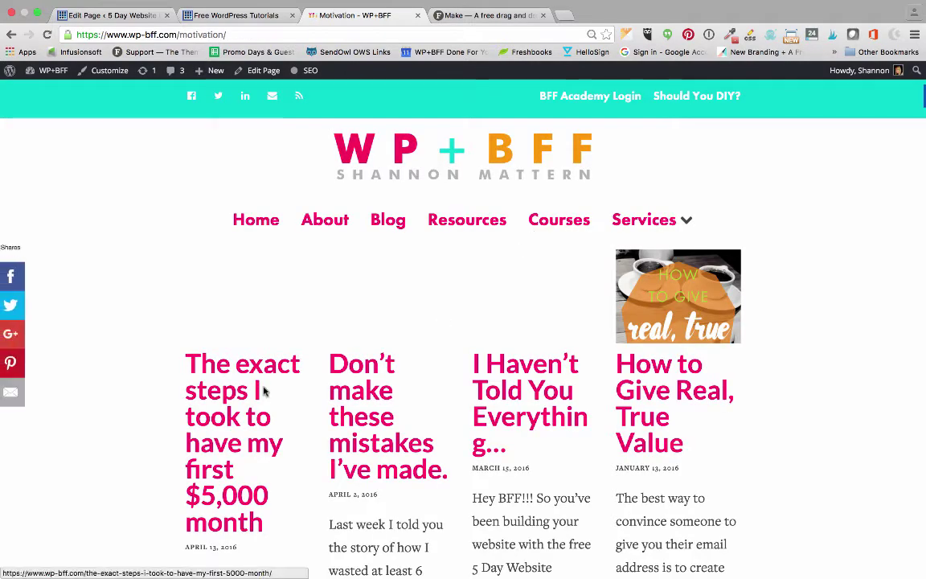
Open the "How to Give Real, True Value" post from its featured image, view it and return to the Motivation page
{"action": "scroll", "coordinate": [261, 386], "scroll_direction": "down", "scroll_amount": 4}
{"action": "left_click", "coordinate": [692, 157]}
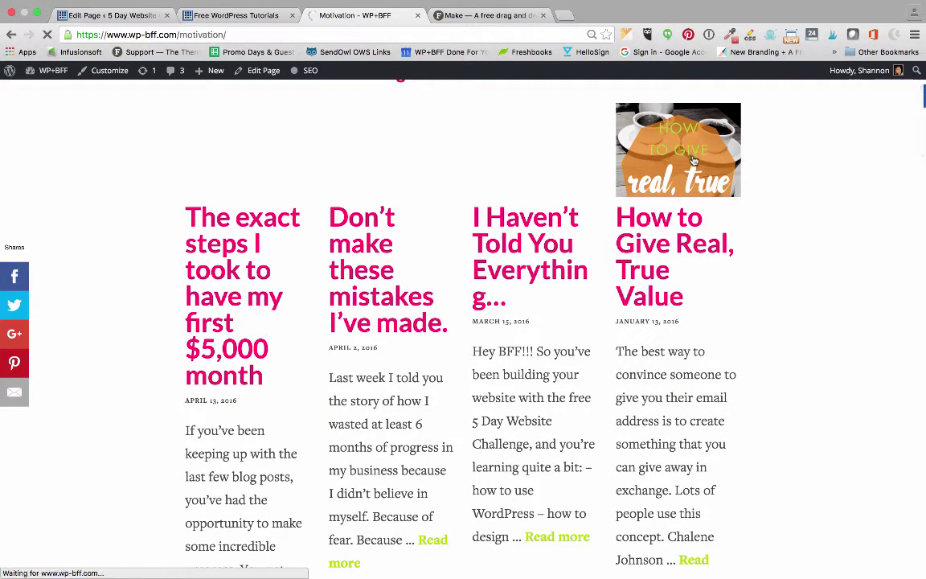
{"action": "scroll", "coordinate": [606, 275], "scroll_direction": "down", "scroll_amount": 5}
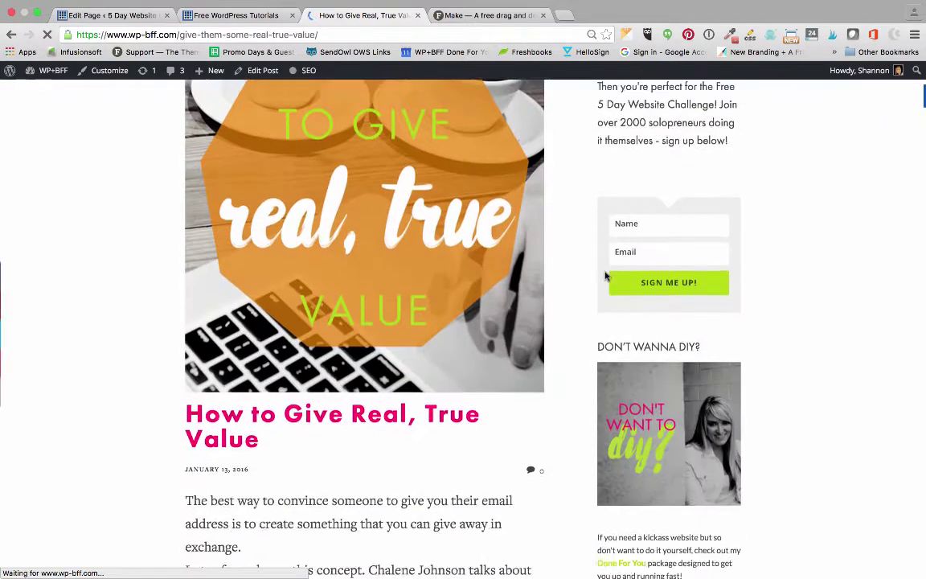
{"action": "left_click", "coordinate": [12, 35]}
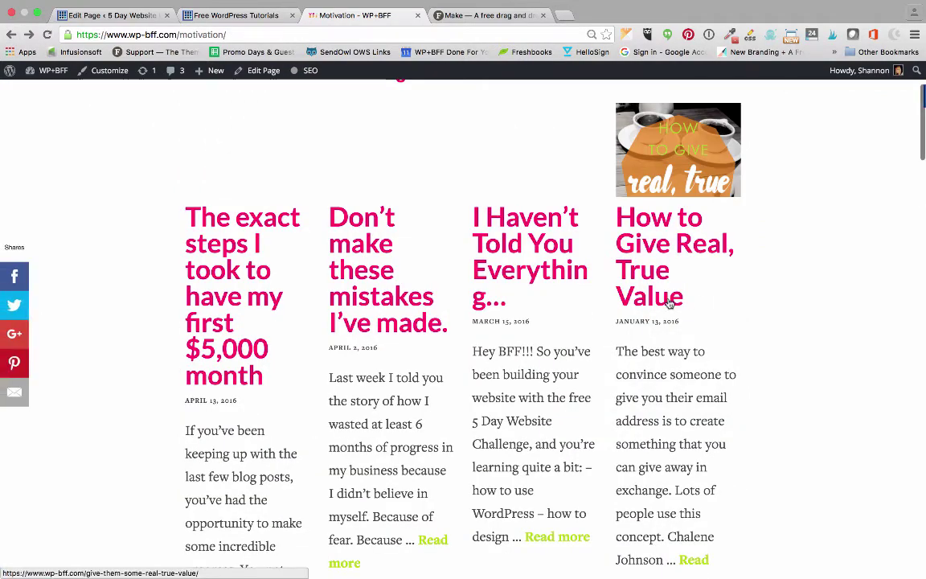
Examine the four-column post list, checking the landscape featured images, titles, dates and shortened excerpts with Read more links
{"action": "scroll", "coordinate": [669, 302], "scroll_direction": "down", "scroll_amount": 5}
{"action": "scroll", "coordinate": [669, 302], "scroll_direction": "down", "scroll_amount": 2}
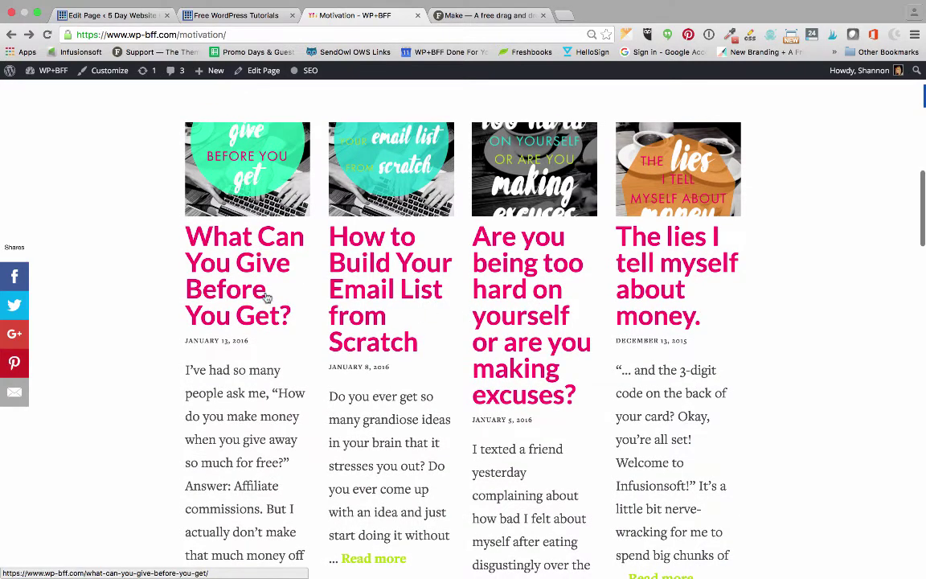
{"action": "scroll", "coordinate": [354, 342], "scroll_direction": "down", "scroll_amount": 1}
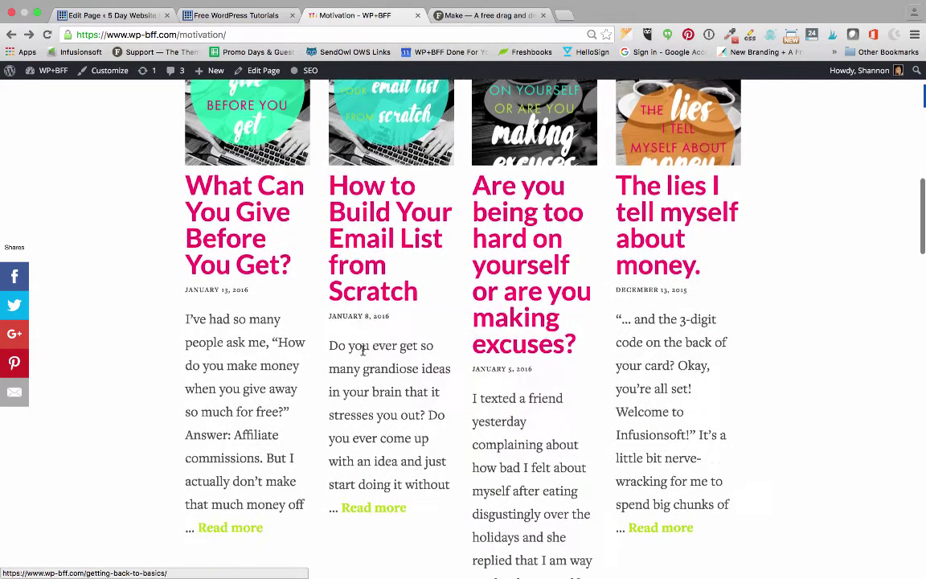
{"action": "scroll", "coordinate": [362, 352], "scroll_direction": "up", "scroll_amount": 2}
{"action": "scroll", "coordinate": [363, 354], "scroll_direction": "up", "scroll_amount": 1}
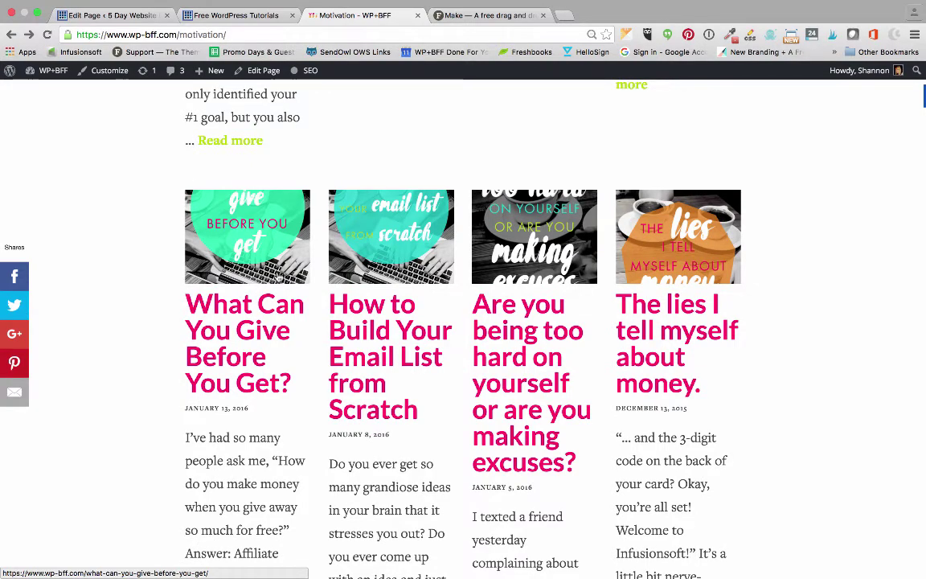
{"action": "scroll", "coordinate": [452, 384], "scroll_direction": "down", "scroll_amount": 10}
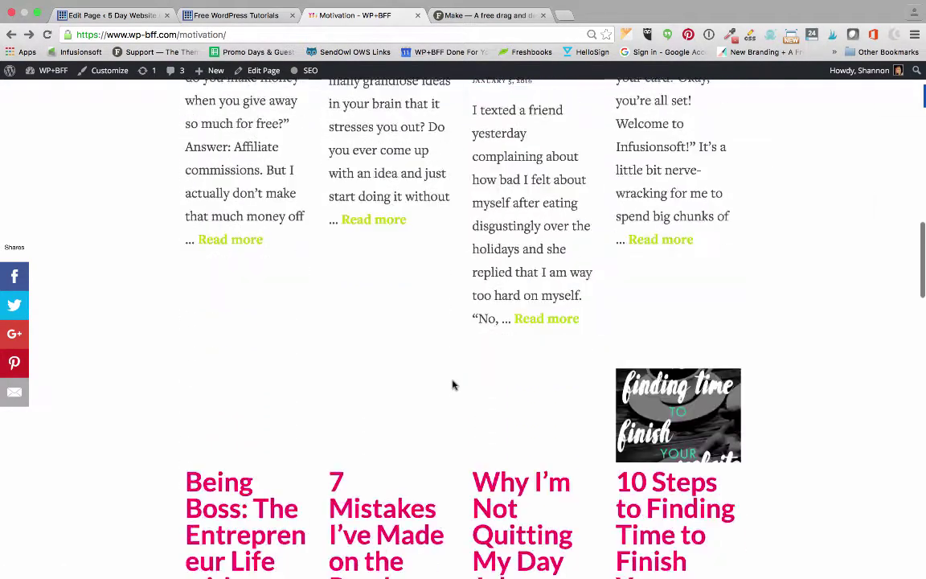
{"action": "scroll", "coordinate": [453, 384], "scroll_direction": "up", "scroll_amount": 15}
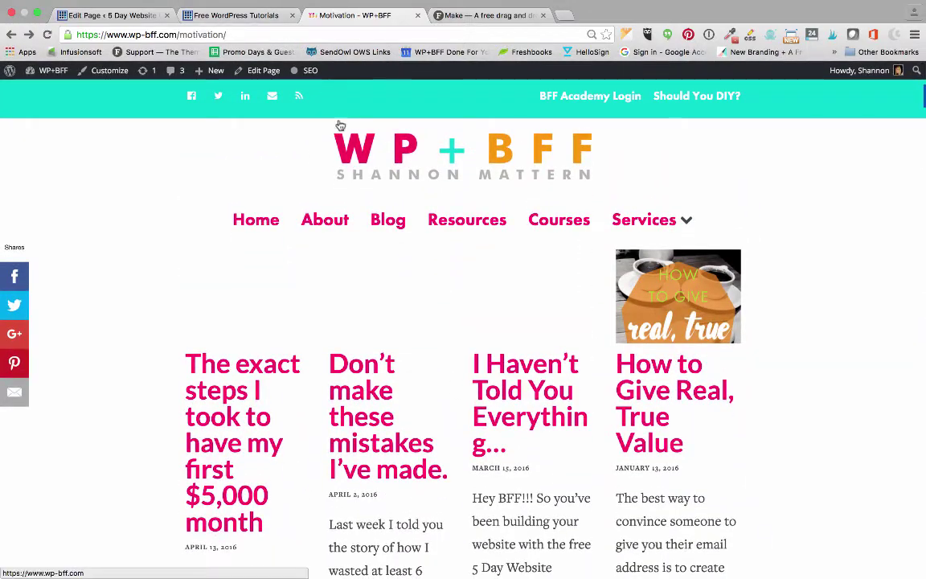
Open the site's home page from the logo and look over its sign-up banner and text sections
{"action": "left_click", "coordinate": [386, 176]}
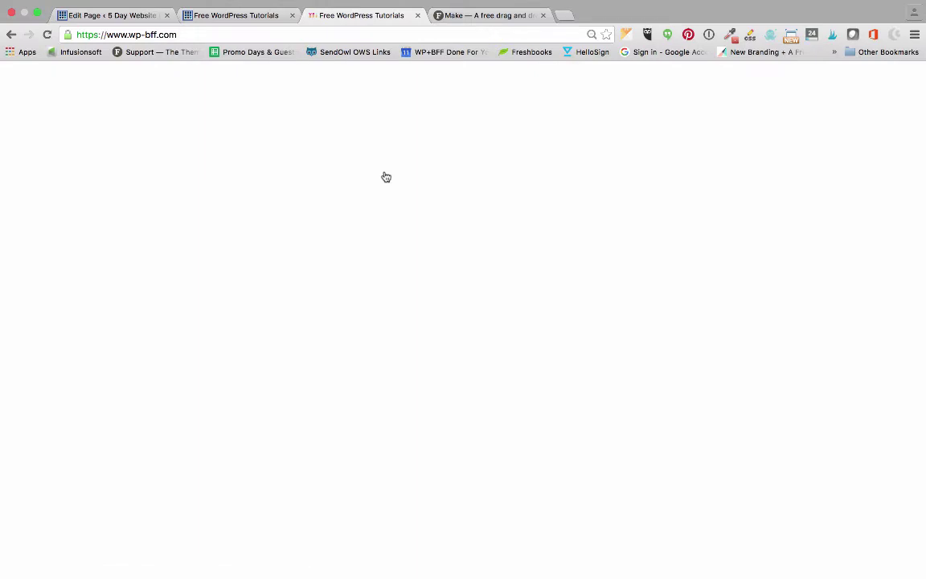
{"action": "scroll", "coordinate": [397, 324], "scroll_direction": "down", "scroll_amount": 6}
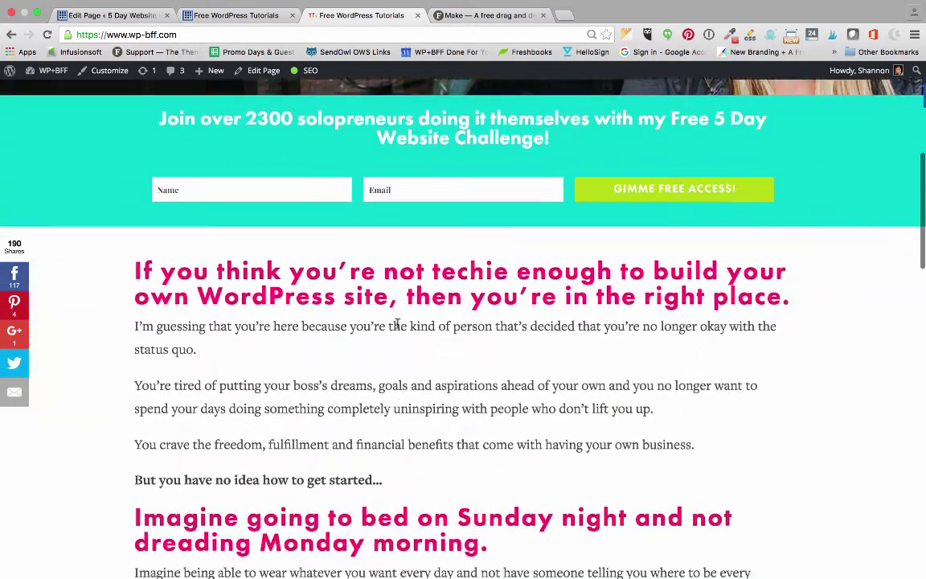
{"action": "scroll", "coordinate": [396, 324], "scroll_direction": "down", "scroll_amount": 3}
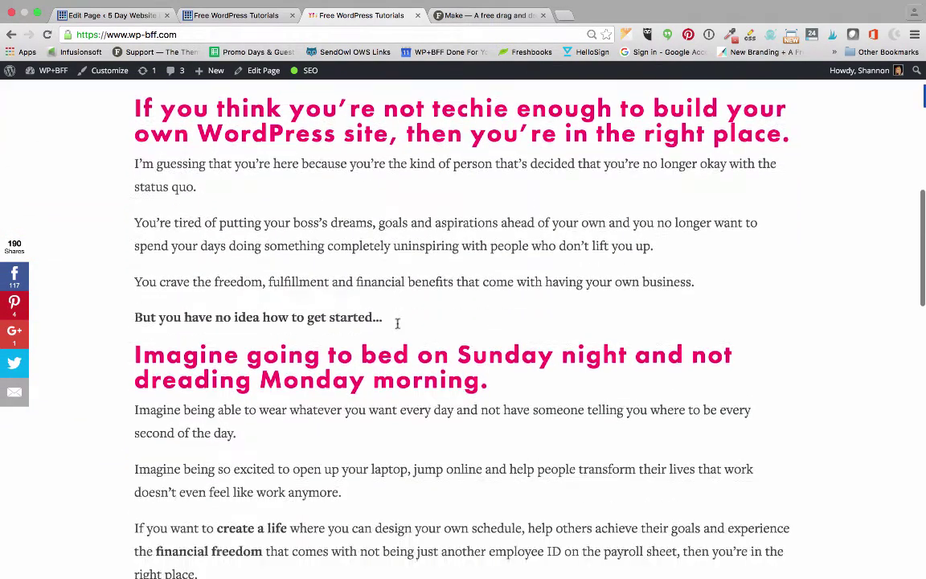
{"action": "scroll", "coordinate": [398, 325], "scroll_direction": "up", "scroll_amount": 3}
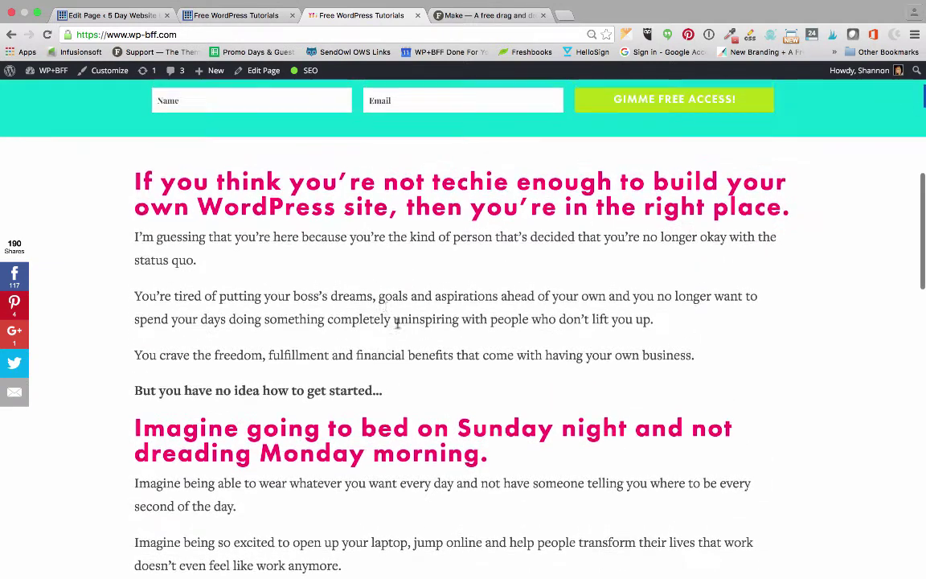
Open the home page for editing and add a Posts List section set to one column
{"action": "left_click", "coordinate": [265, 72]}
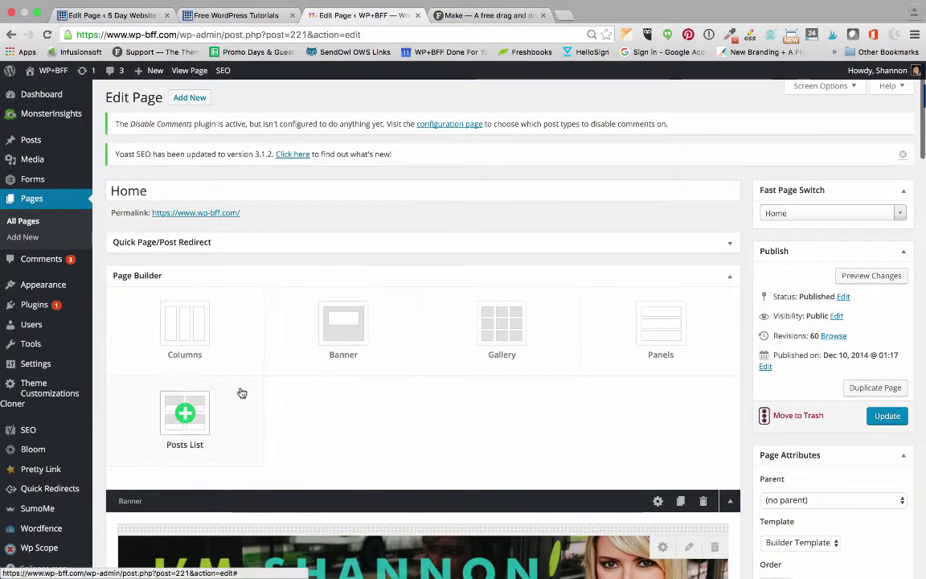
{"action": "scroll", "coordinate": [240, 391], "scroll_direction": "down", "scroll_amount": 3}
{"action": "left_click", "coordinate": [211, 266]}
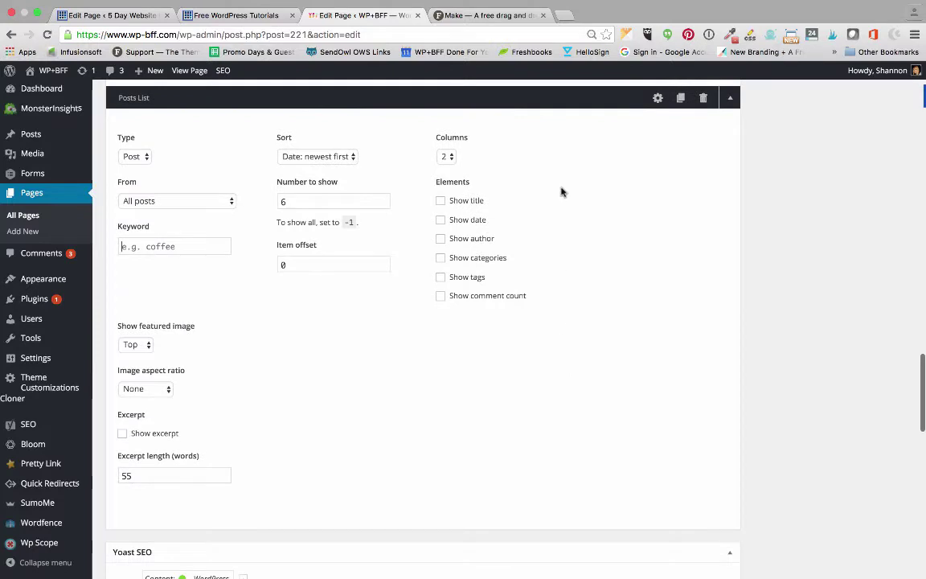
{"action": "left_click", "coordinate": [445, 157]}
{"action": "left_click", "coordinate": [444, 146]}
Delete the newly added Posts List section from the home page
{"action": "scroll", "coordinate": [548, 235], "scroll_direction": "up", "scroll_amount": 5}
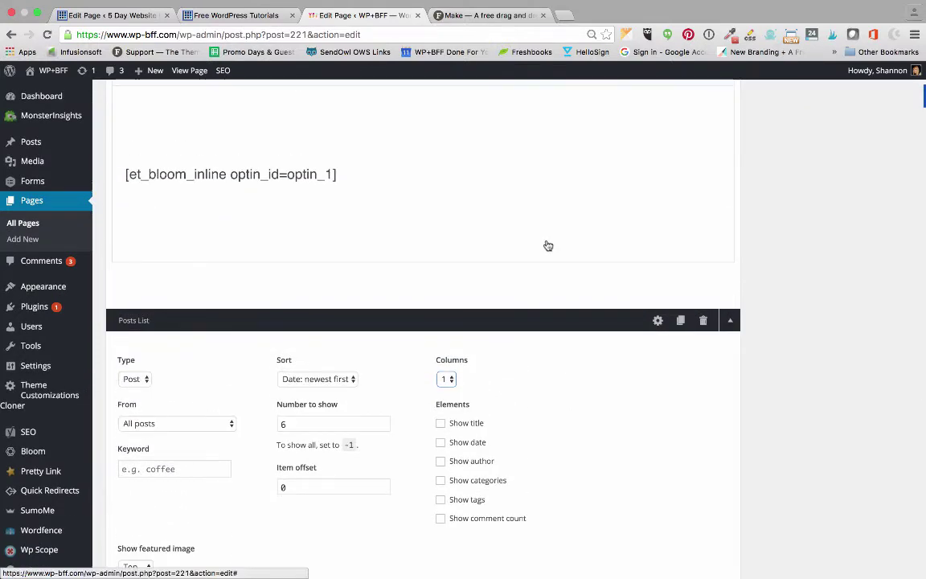
{"action": "scroll", "coordinate": [547, 245], "scroll_direction": "down", "scroll_amount": 1}
{"action": "left_click", "coordinate": [703, 320]}
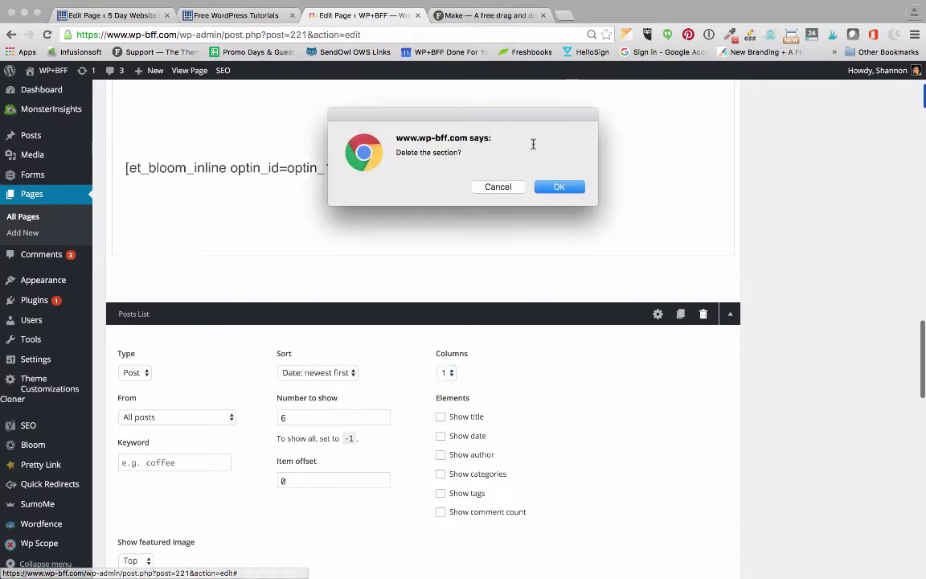
{"action": "left_click", "coordinate": [555, 187]}
{"action": "scroll", "coordinate": [550, 202], "scroll_direction": "up", "scroll_amount": 5}
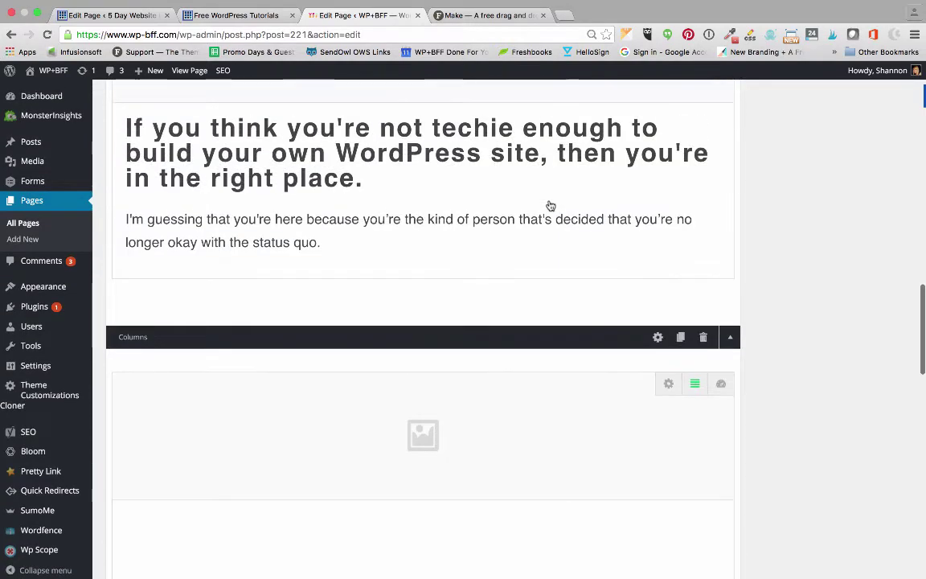
{"action": "scroll", "coordinate": [550, 204], "scroll_direction": "down", "scroll_amount": 4}
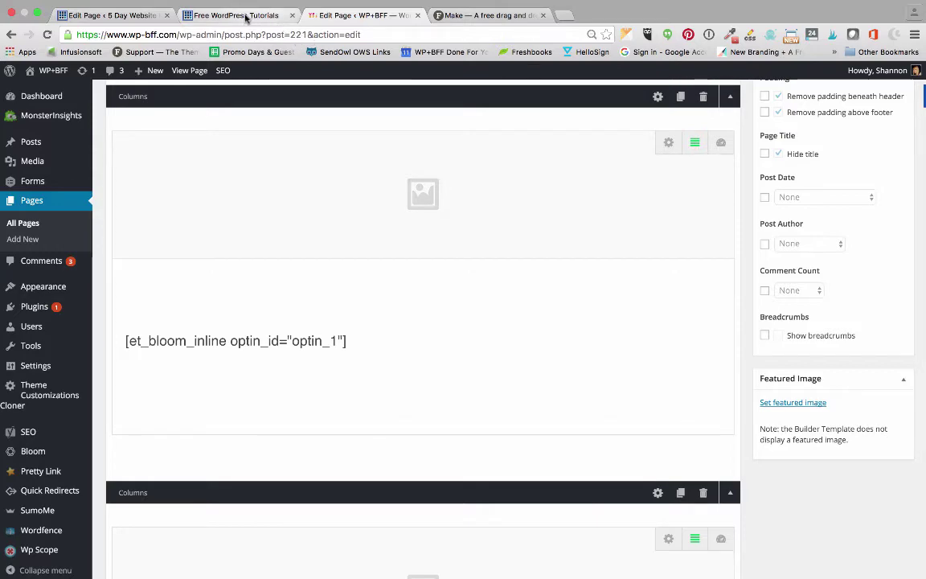
Examine the Columns section of the 5 Day Website Challenge home page editor for the Make Plus upgrade note about widget areas
{"action": "left_click", "coordinate": [115, 16]}
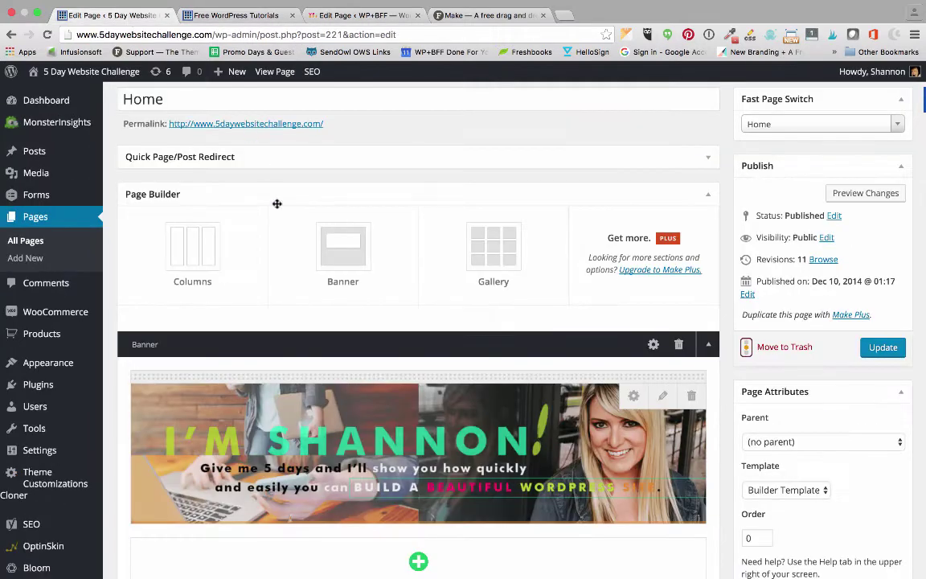
{"action": "scroll", "coordinate": [276, 203], "scroll_direction": "down", "scroll_amount": 10}
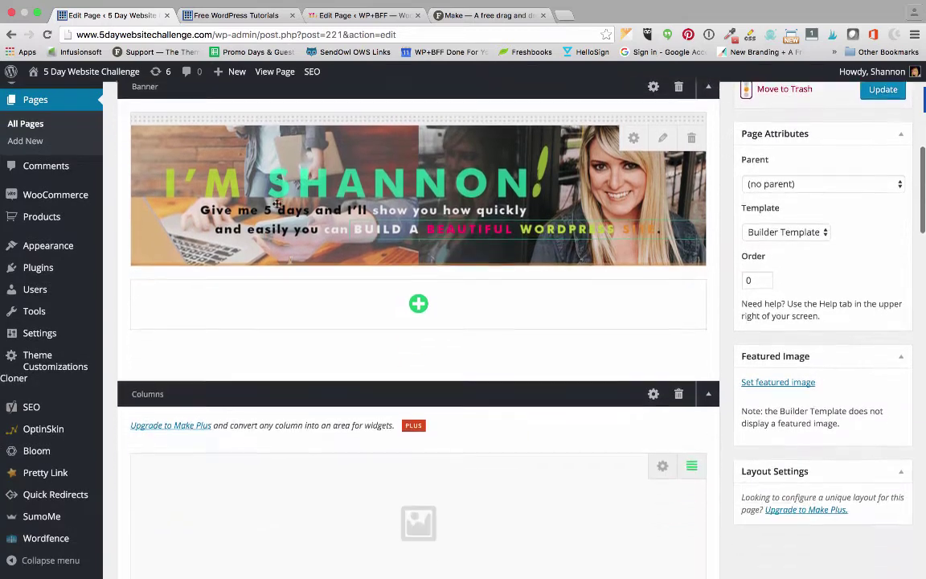
{"action": "scroll", "coordinate": [241, 233], "scroll_direction": "down", "scroll_amount": 1}
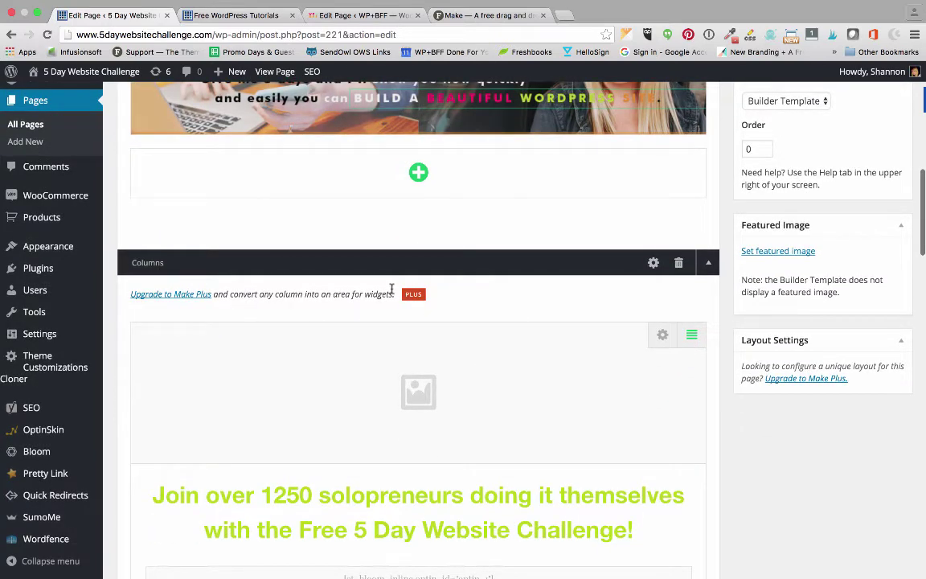
{"action": "left_click_drag", "start_coordinate": [394, 293], "coordinate": [137, 295]}
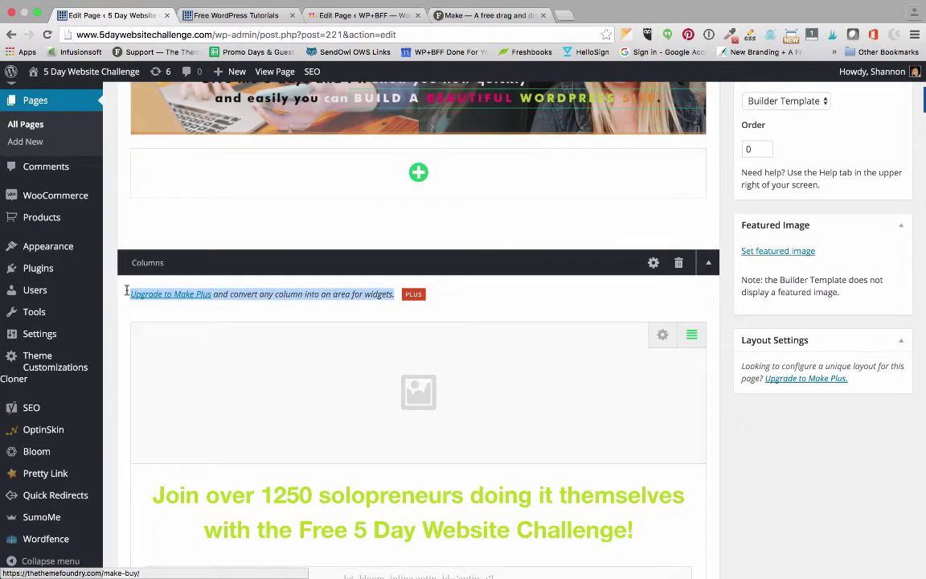
{"action": "left_click", "coordinate": [282, 297]}
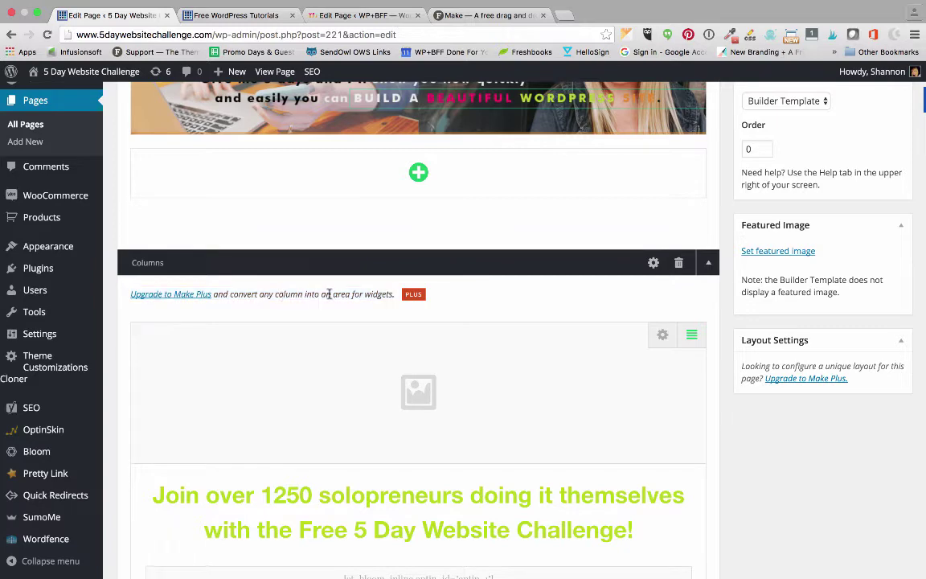
{"action": "scroll", "coordinate": [329, 295], "scroll_direction": "down", "scroll_amount": 1}
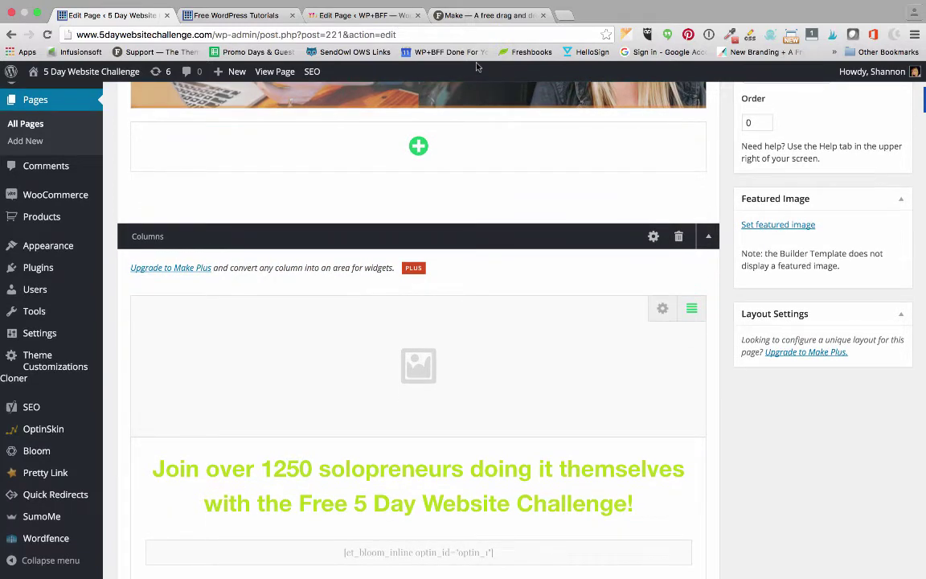
Return to the WP+BFF site's editor and open the Motivation page for editing from the list of all pages
{"action": "left_click", "coordinate": [358, 16]}
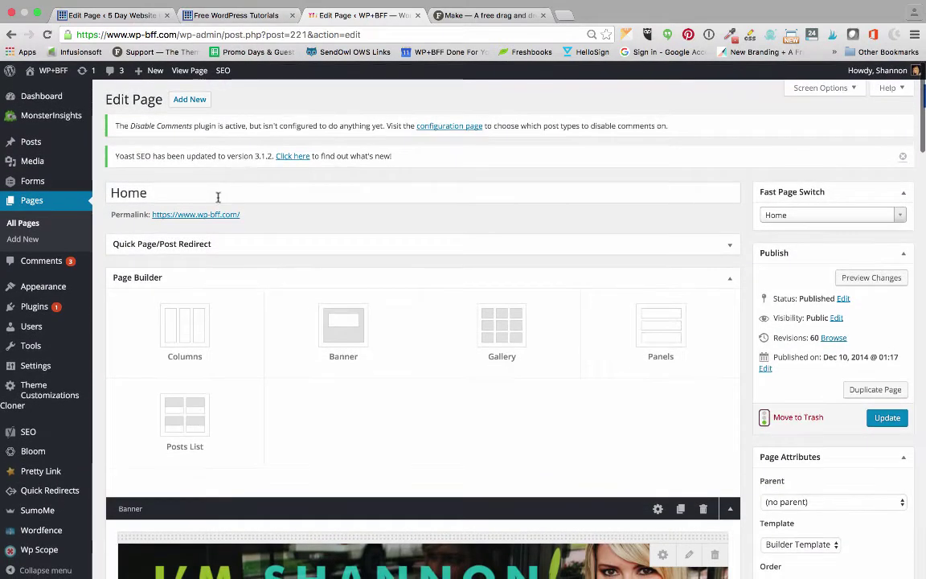
{"action": "left_click", "coordinate": [23, 224]}
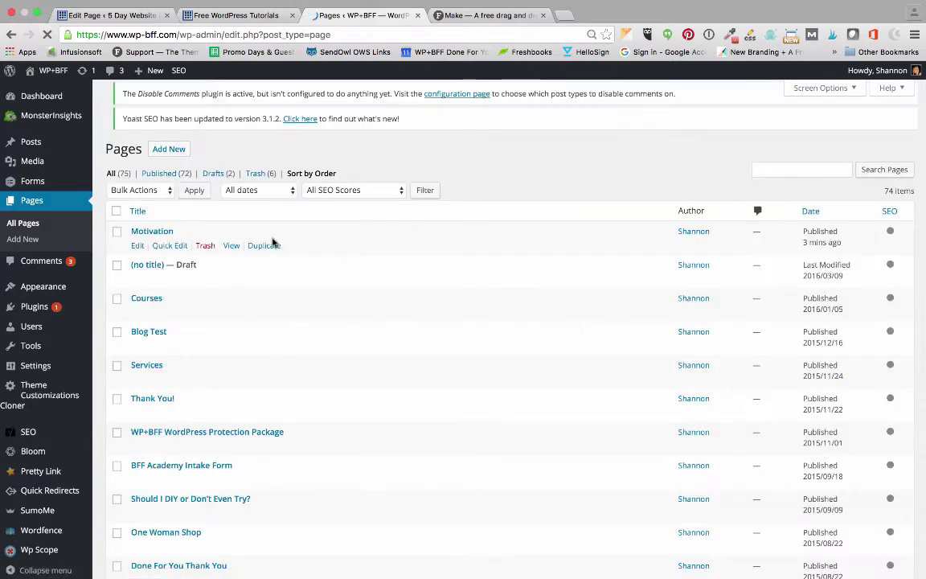
{"action": "left_click", "coordinate": [138, 261]}
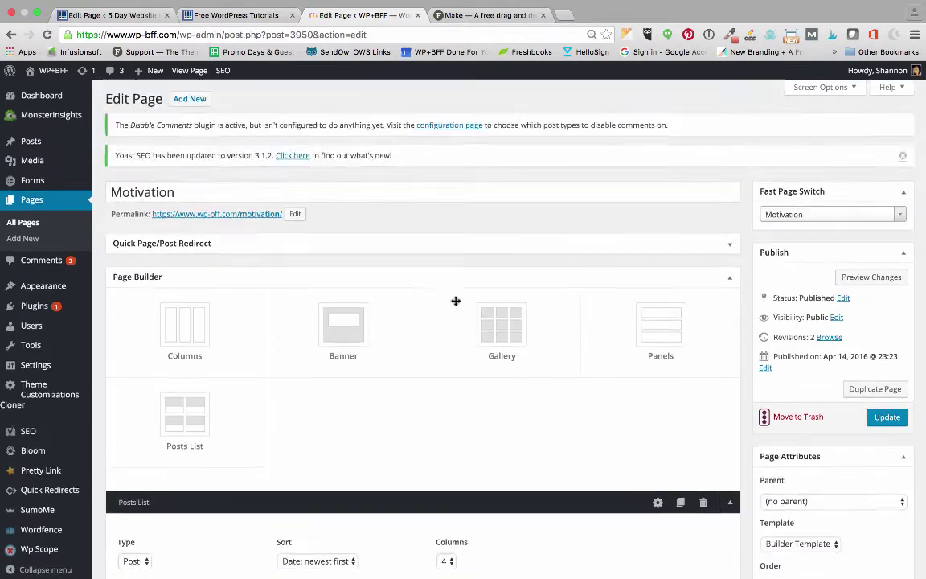
Delete the Posts List section from the Motivation page
{"action": "scroll", "coordinate": [474, 307], "scroll_direction": "down", "scroll_amount": 2}
{"action": "left_click", "coordinate": [703, 410]}
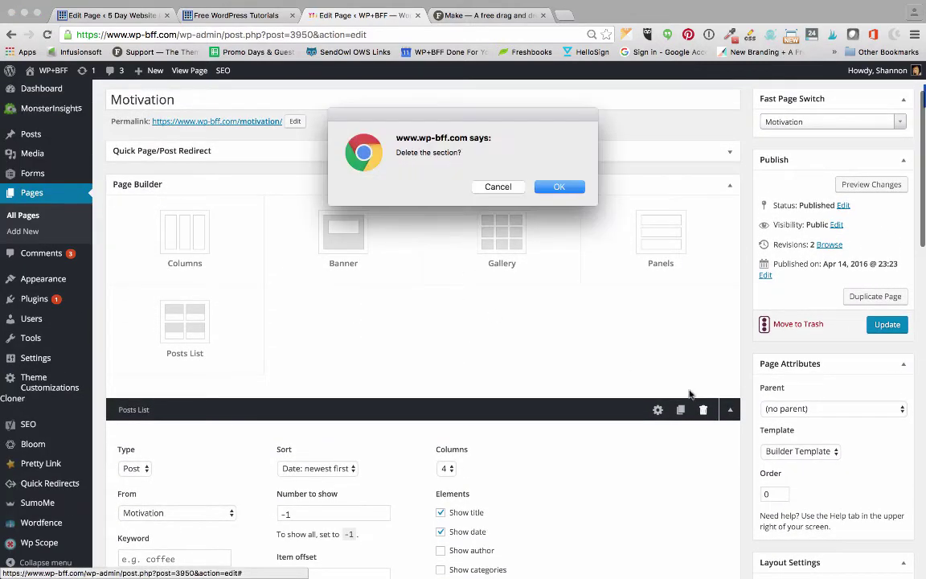
{"action": "left_click", "coordinate": [577, 186]}
{"action": "scroll", "coordinate": [185, 232], "scroll_direction": "down", "scroll_amount": 2}
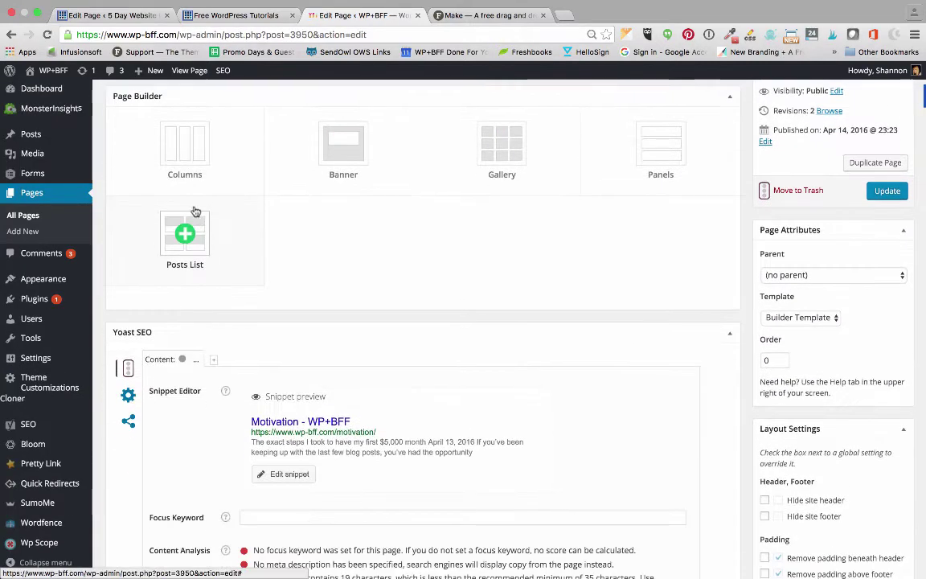
Add a Columns section to the Motivation page and set it to 2 columns
{"action": "left_click", "coordinate": [186, 141]}
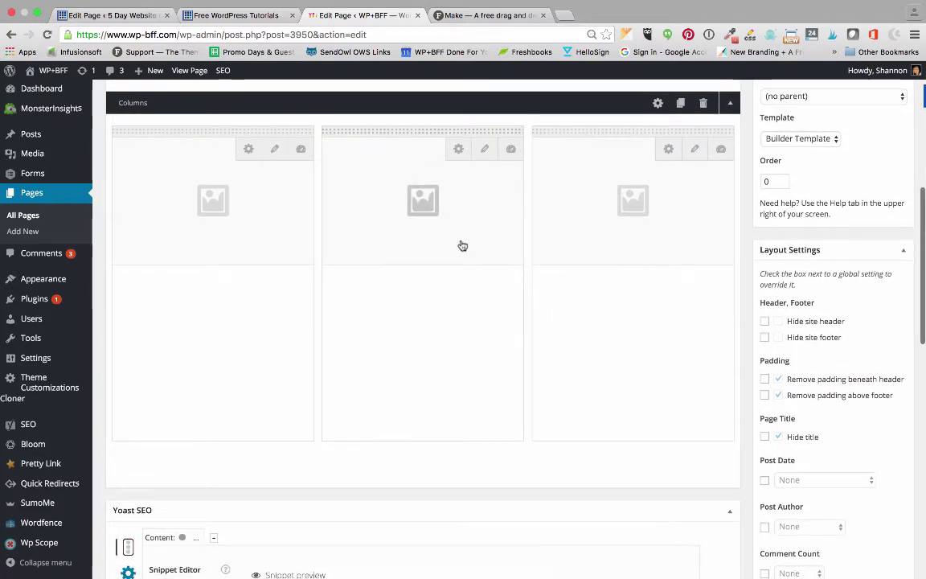
{"action": "left_click", "coordinate": [658, 103]}
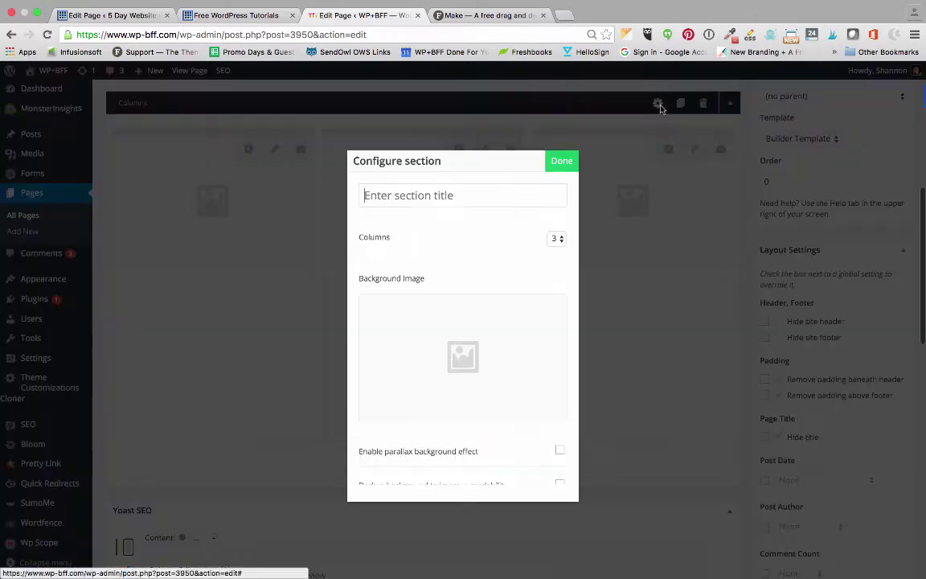
{"action": "left_click", "coordinate": [555, 239]}
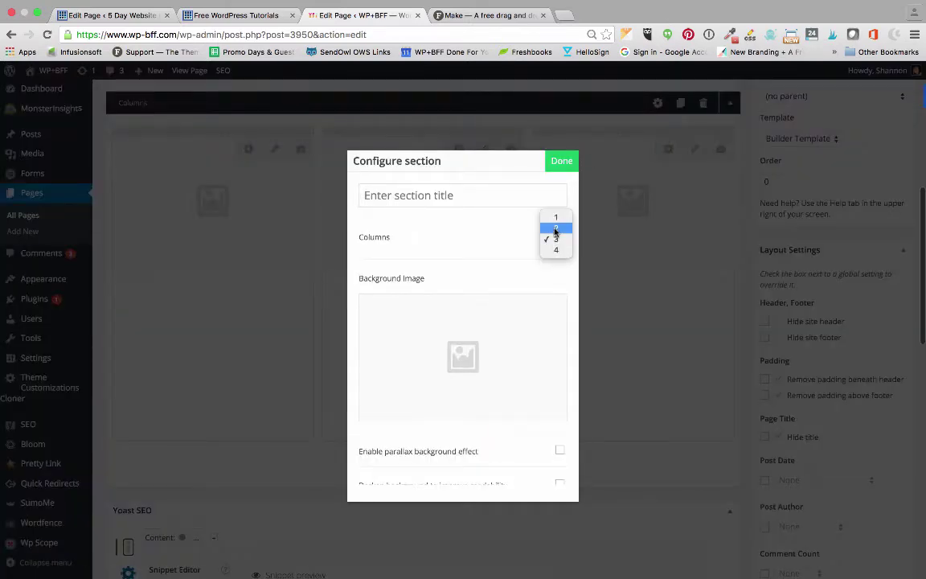
{"action": "left_click", "coordinate": [554, 231]}
{"action": "left_click", "coordinate": [562, 162]}
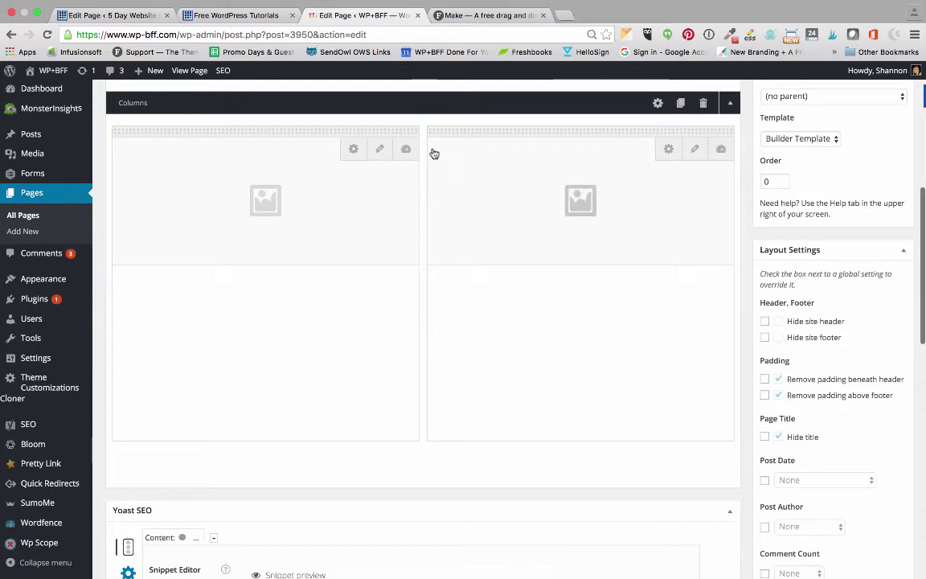
Widen the first column to about three quarters of the section's width and update the Motivation page
{"action": "mouse_move", "coordinate": [422, 133]}
{"action": "left_mouse_down"}
{"action": "mouse_move", "coordinate": [439, 131]}
{"action": "mouse_move", "coordinate": [416, 130]}
{"action": "mouse_move", "coordinate": [420, 147]}
{"action": "mouse_move", "coordinate": [490, 150]}
{"action": "left_mouse_up"}
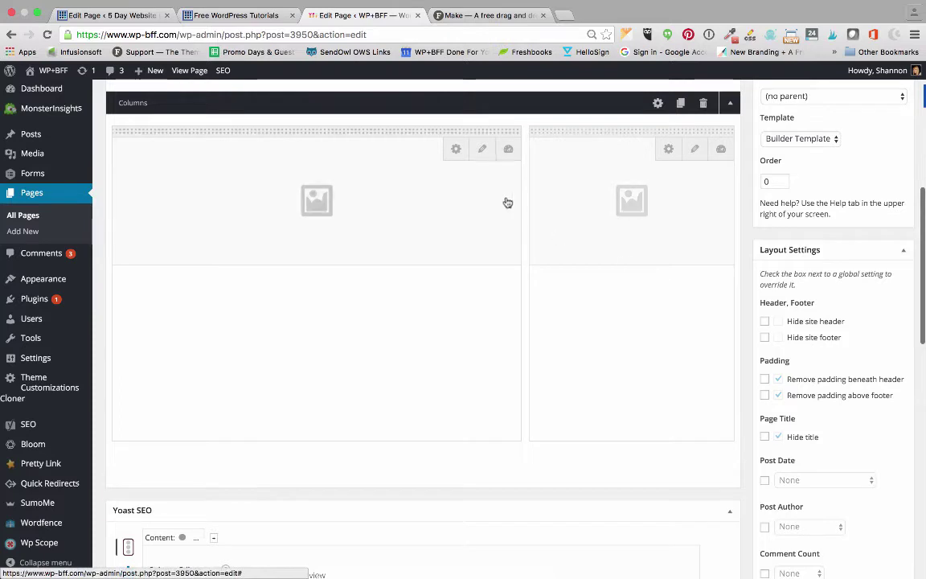
{"action": "left_click_drag", "start_coordinate": [523, 187], "coordinate": [576, 190]}
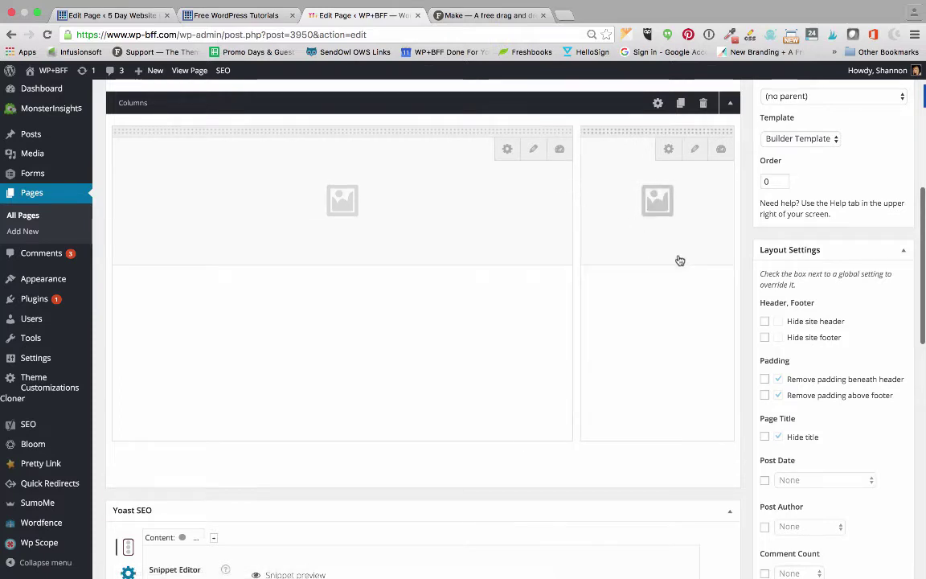
{"action": "scroll", "coordinate": [439, 309], "scroll_direction": "up", "scroll_amount": 3}
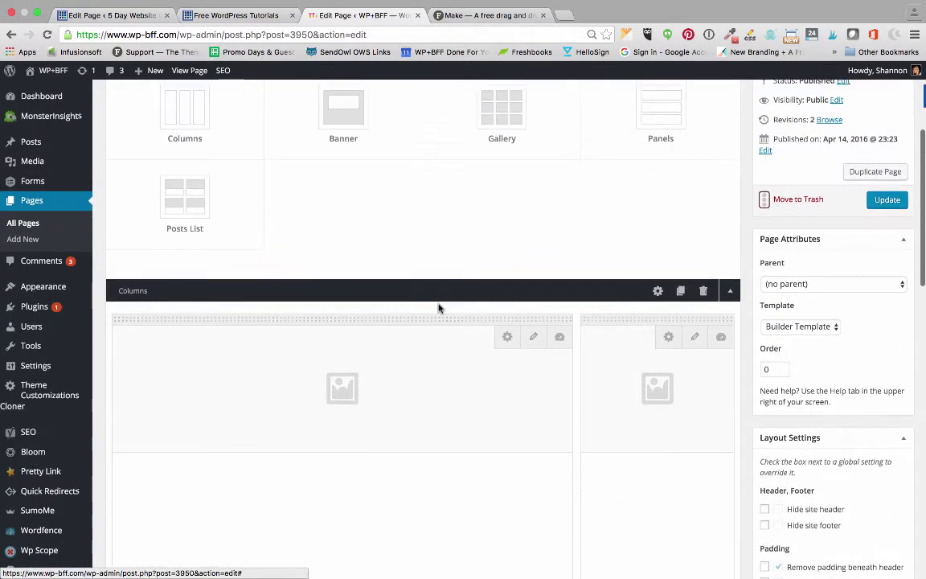
{"action": "scroll", "coordinate": [655, 386], "scroll_direction": "down", "scroll_amount": 2}
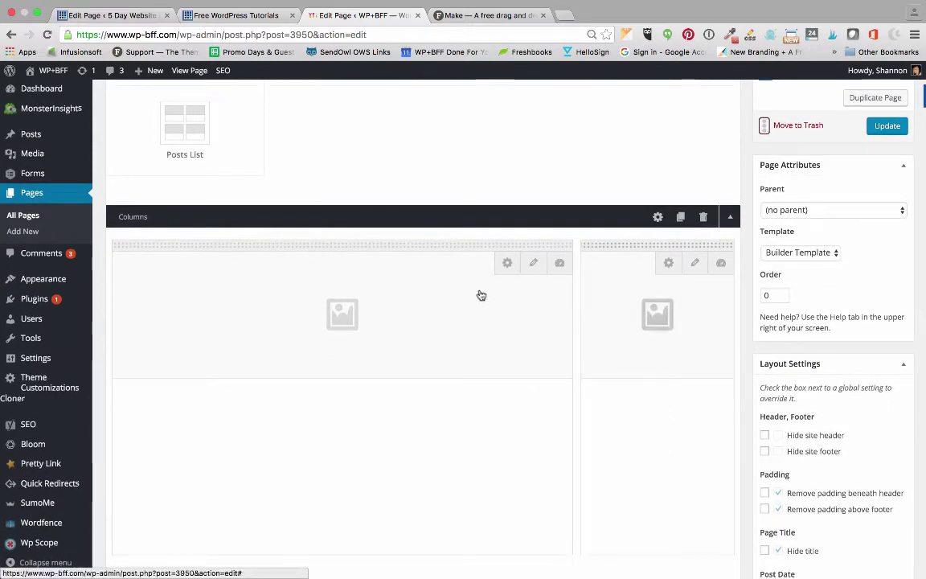
{"action": "scroll", "coordinate": [364, 465], "scroll_direction": "down", "scroll_amount": 1}
{"action": "scroll", "coordinate": [363, 465], "scroll_direction": "down", "scroll_amount": 1}
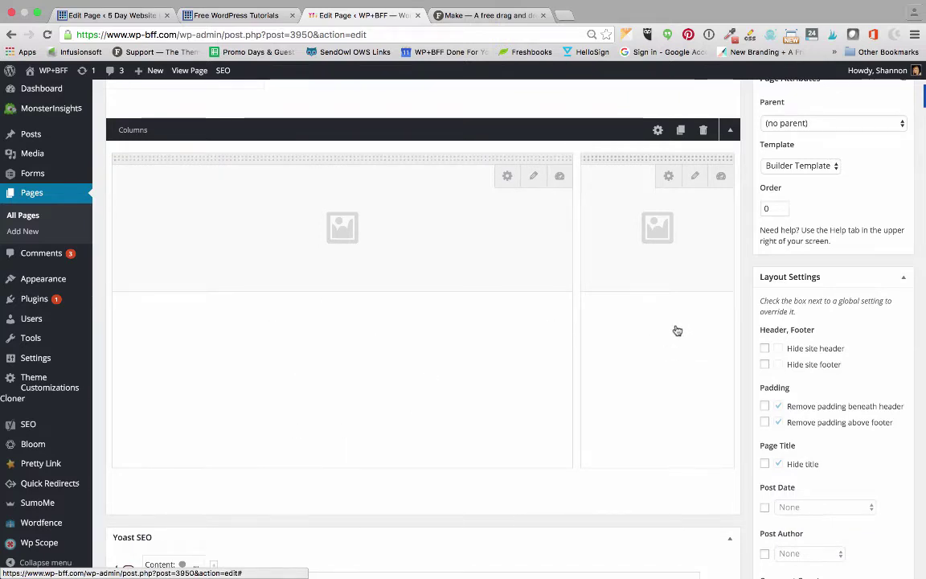
{"action": "scroll", "coordinate": [678, 331], "scroll_direction": "up", "scroll_amount": 1}
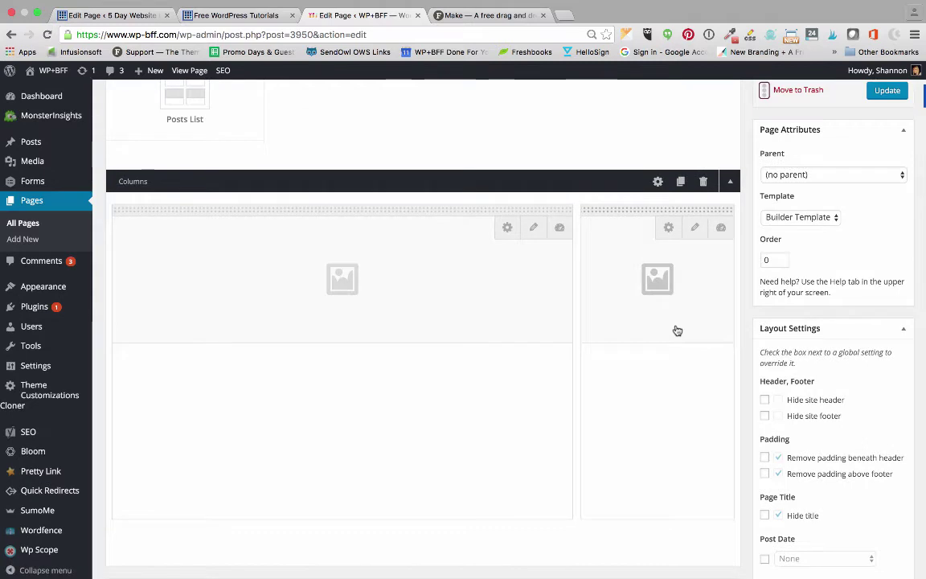
{"action": "scroll", "coordinate": [677, 330], "scroll_direction": "up", "scroll_amount": 1}
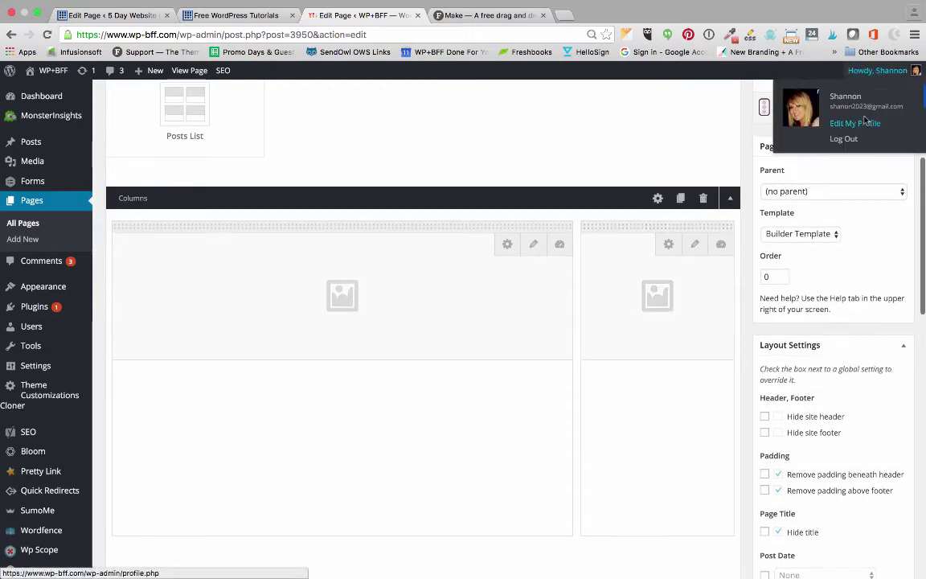
{"action": "left_click", "coordinate": [891, 112]}
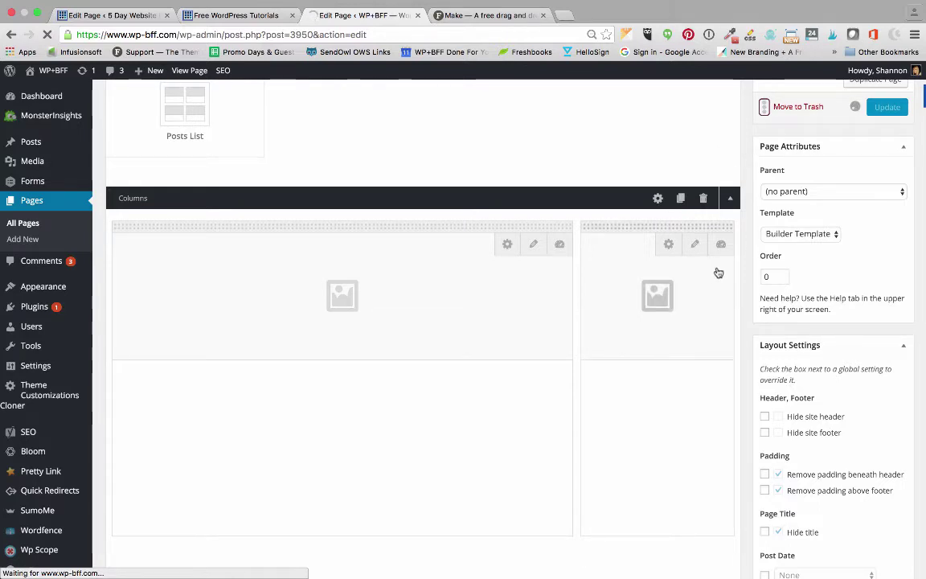
Compare the column controls with the 5 Day Website Challenge editor and convert the Motivation page's narrow second column into a widget area
{"action": "scroll", "coordinate": [717, 289], "scroll_direction": "down", "scroll_amount": 5}
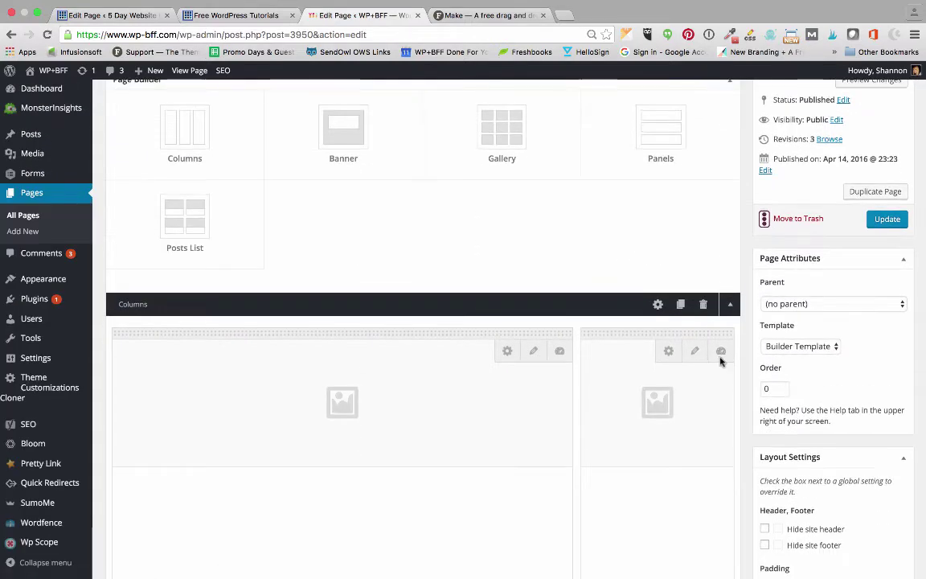
{"action": "scroll", "coordinate": [722, 362], "scroll_direction": "down", "scroll_amount": 1}
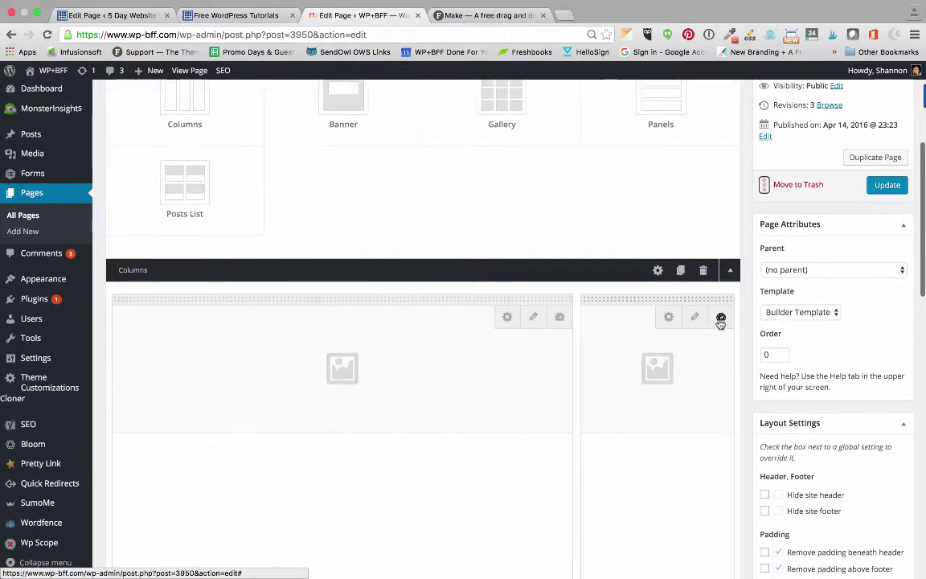
{"action": "left_click", "coordinate": [144, 15]}
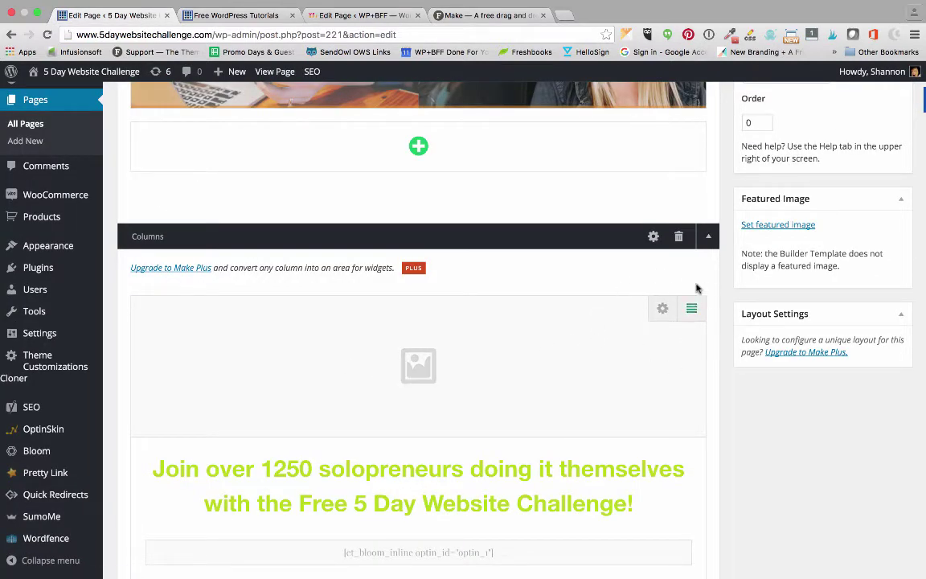
{"action": "left_click", "coordinate": [259, 17]}
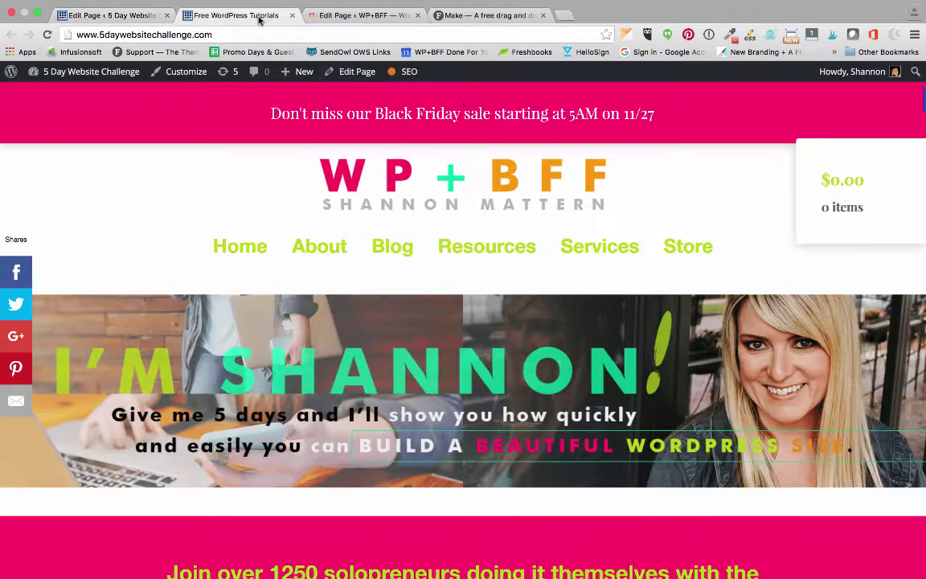
{"action": "left_click", "coordinate": [352, 16]}
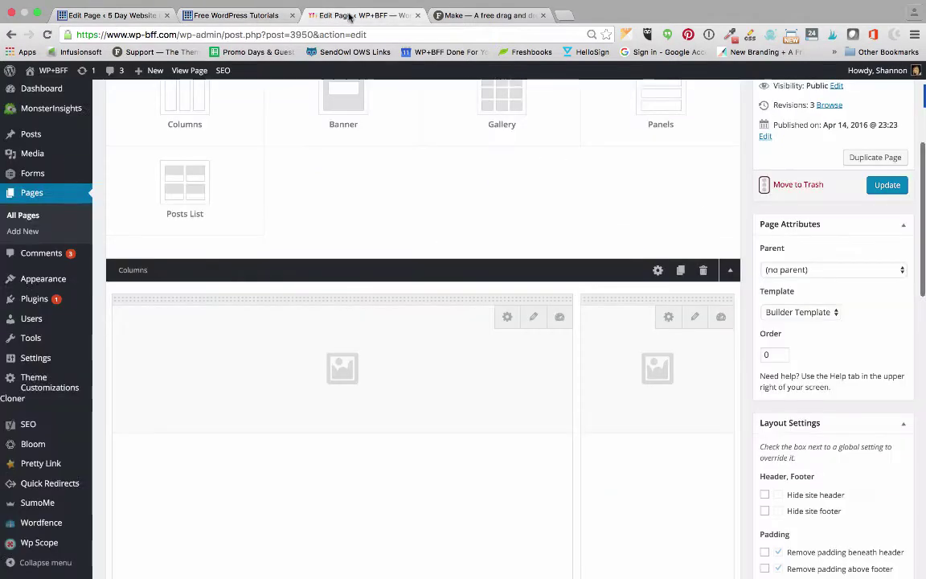
{"action": "left_click", "coordinate": [722, 318]}
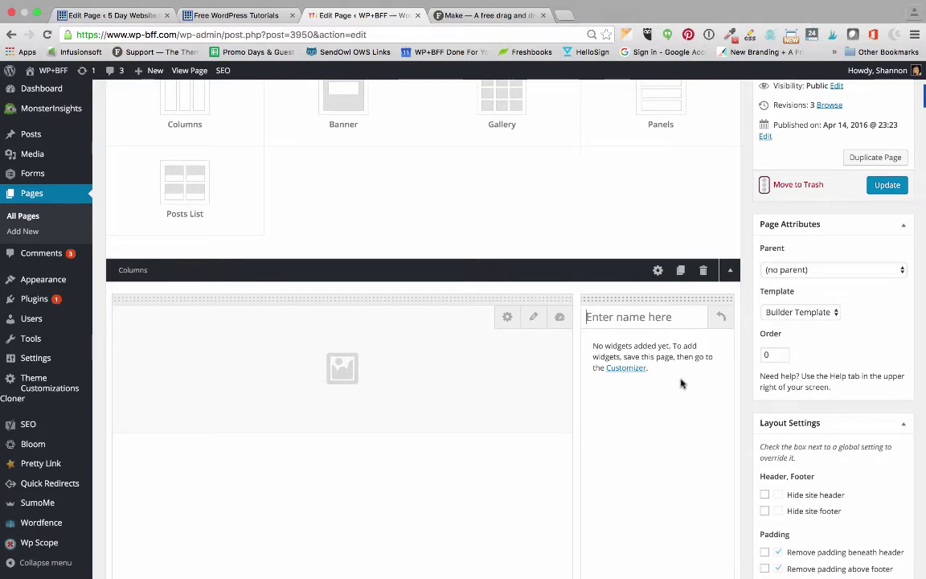
Name the Motivation page's new widget area "Page Sidebar" and update the page
{"action": "type", "text": "Homep"}
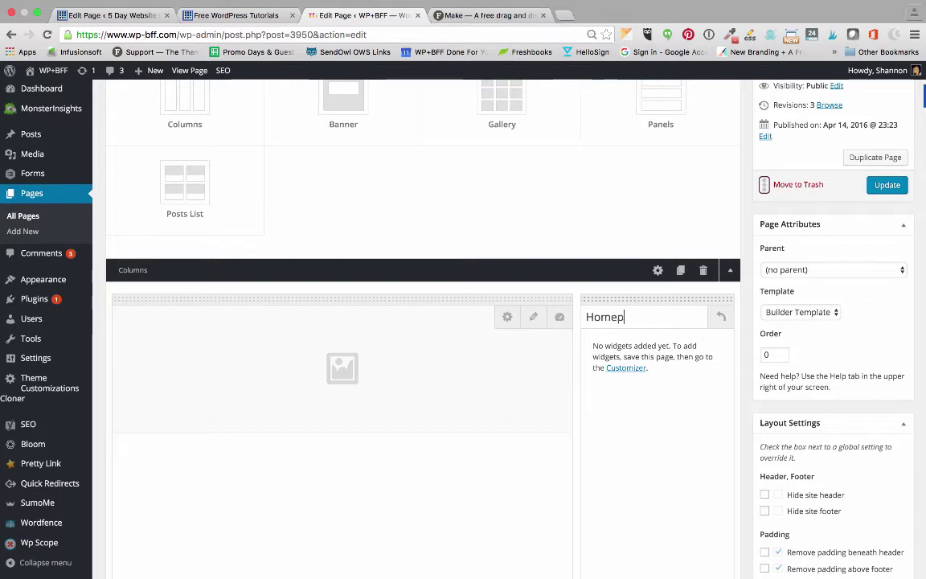
{"action": "type", "text": "a"}
{"action": "key", "text": "BackSpace"}
{"action": "key", "text": "BackSpace"}
{"action": "key", "text": "BackSpace"}
{"action": "key", "text": "BackSpace"}
{"action": "key", "text": "BackSpace"}
{"action": "key", "text": "BackSpace"}
{"action": "type", "text": "Page Sidebar"}
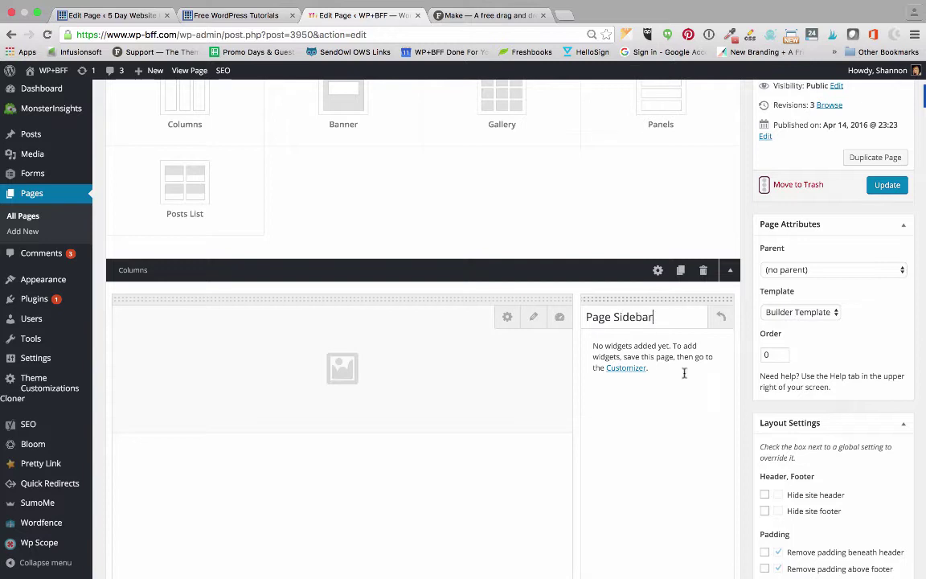
{"action": "left_click", "coordinate": [886, 187]}
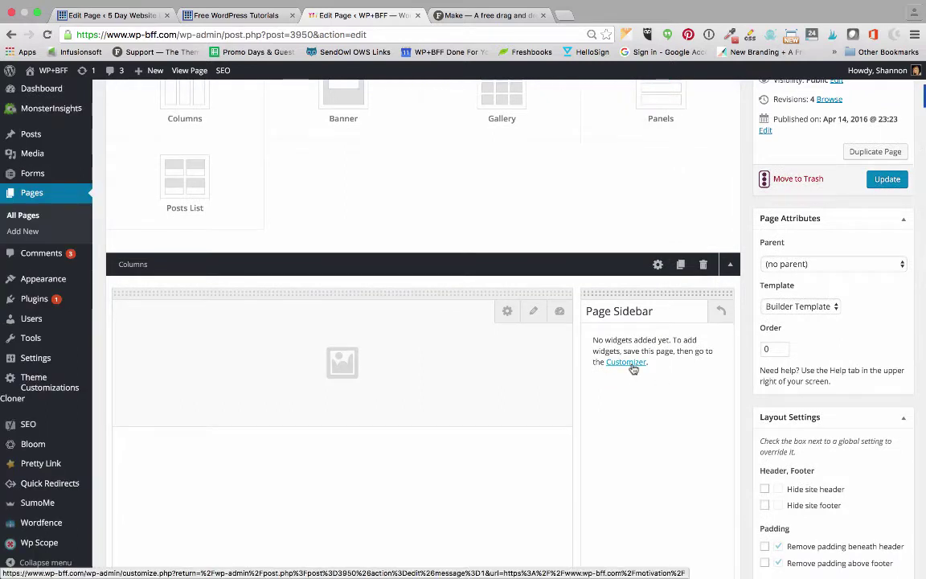
Open the Page Sidebar widget area for customizing from the Motivation page
{"action": "left_click", "coordinate": [632, 365]}
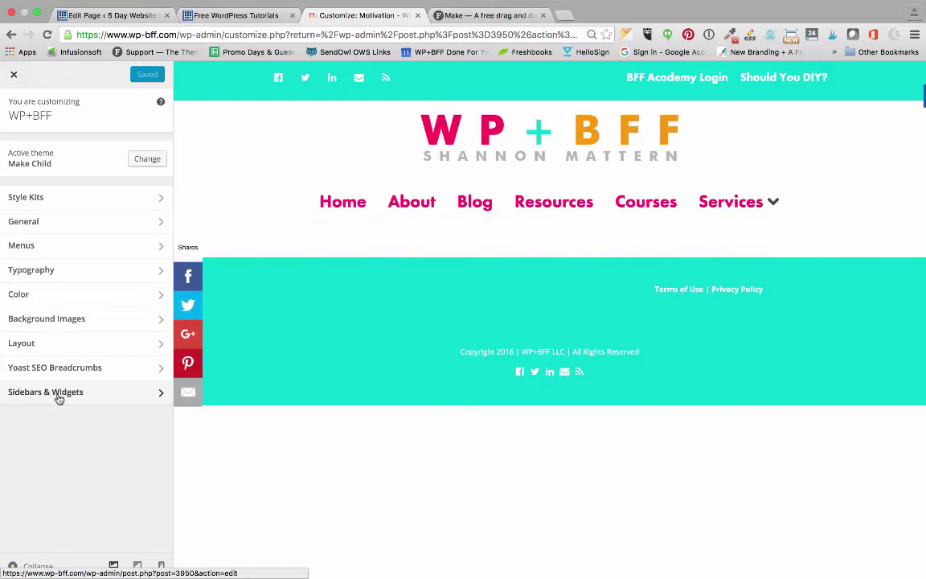
{"action": "left_click", "coordinate": [58, 394]}
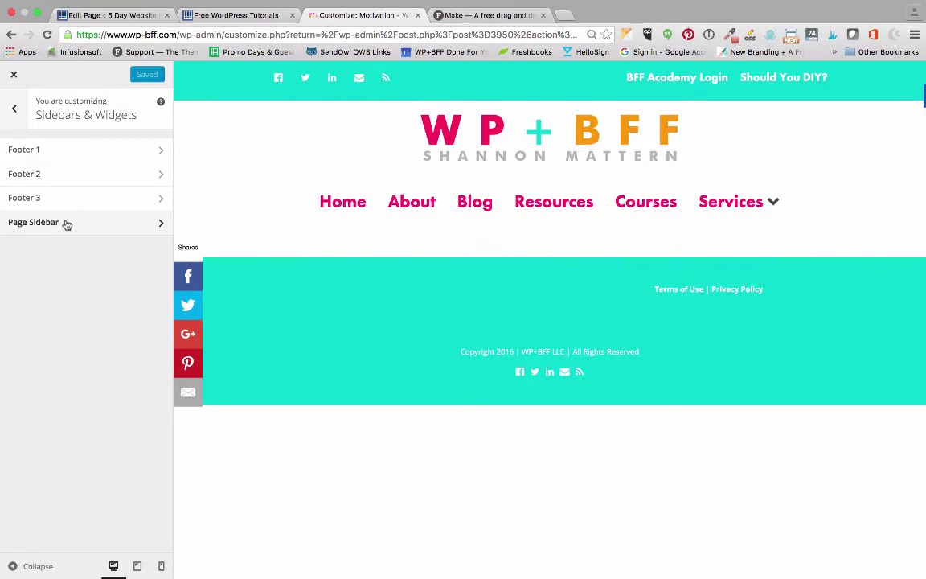
{"action": "left_click", "coordinate": [67, 225]}
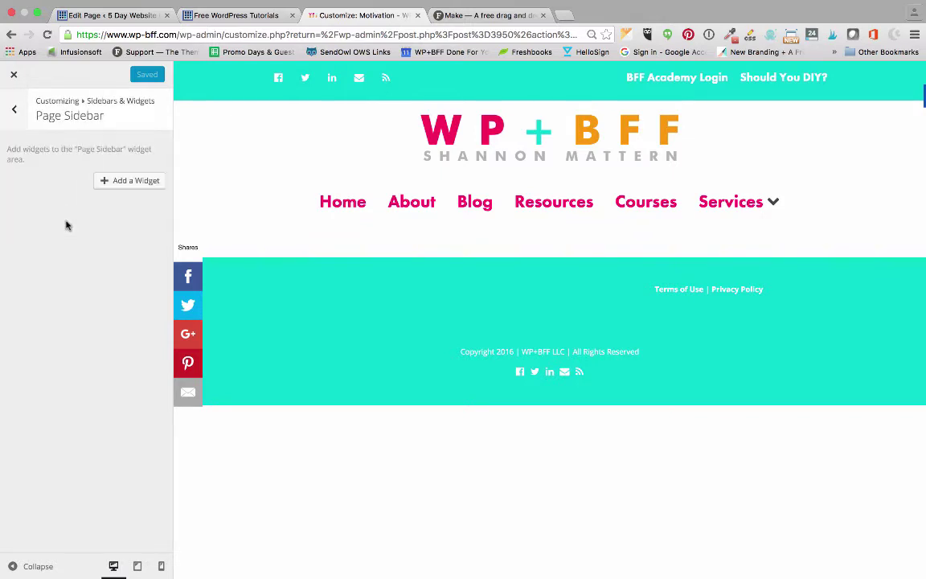
Add a Posts List widget titled "Motivation" to the Page Sidebar
{"action": "left_click", "coordinate": [134, 183]}
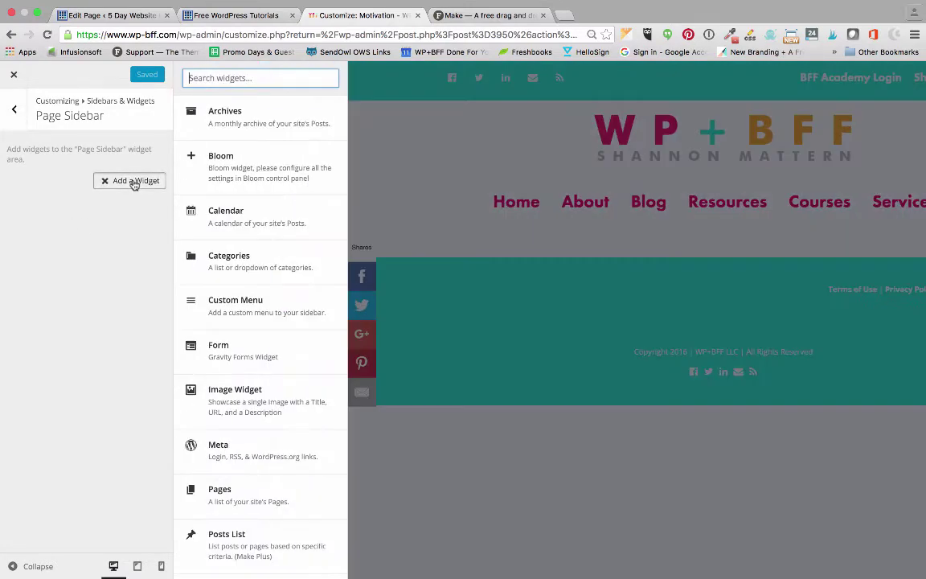
{"action": "scroll", "coordinate": [227, 278], "scroll_direction": "down", "scroll_amount": 2}
{"action": "scroll", "coordinate": [228, 279], "scroll_direction": "down", "scroll_amount": 5}
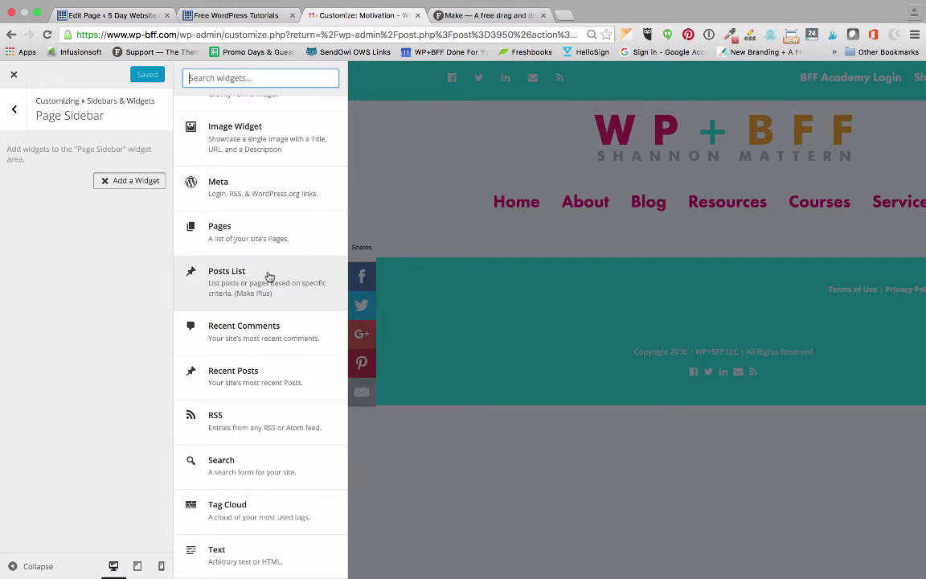
{"action": "left_click", "coordinate": [266, 277]}
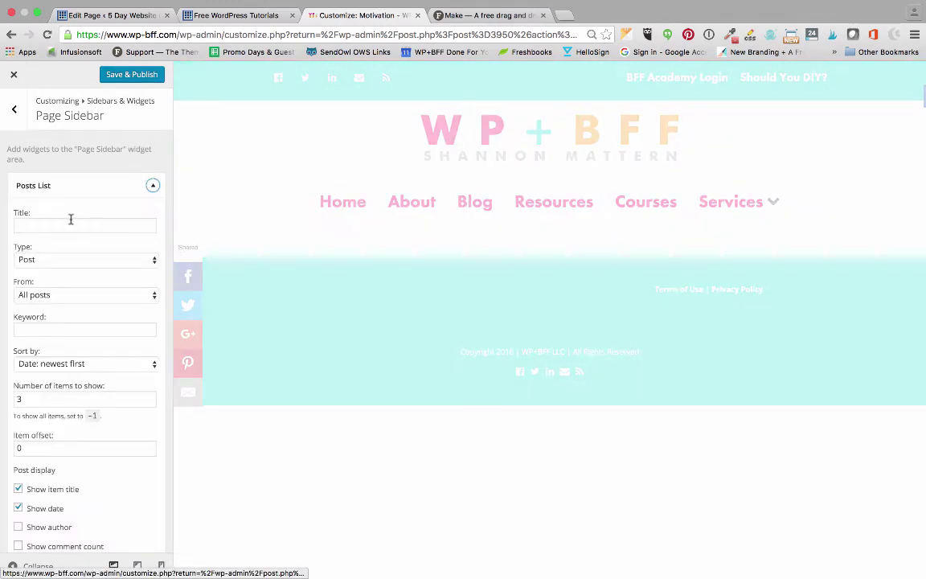
{"action": "left_click", "coordinate": [67, 224]}
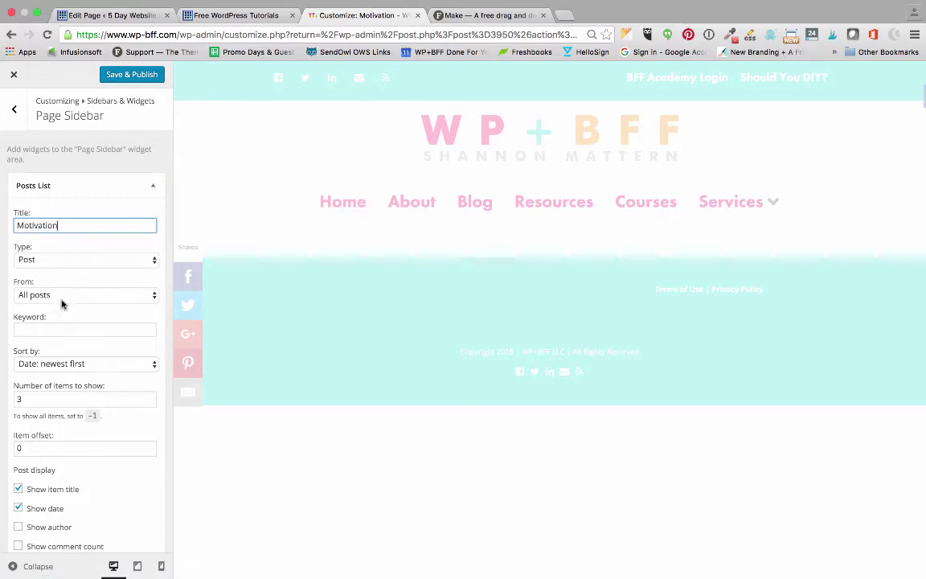
Review the Posts List widget's options and page preview, and delete the widget from the Page Sidebar
{"action": "scroll", "coordinate": [54, 416], "scroll_direction": "down", "scroll_amount": 1}
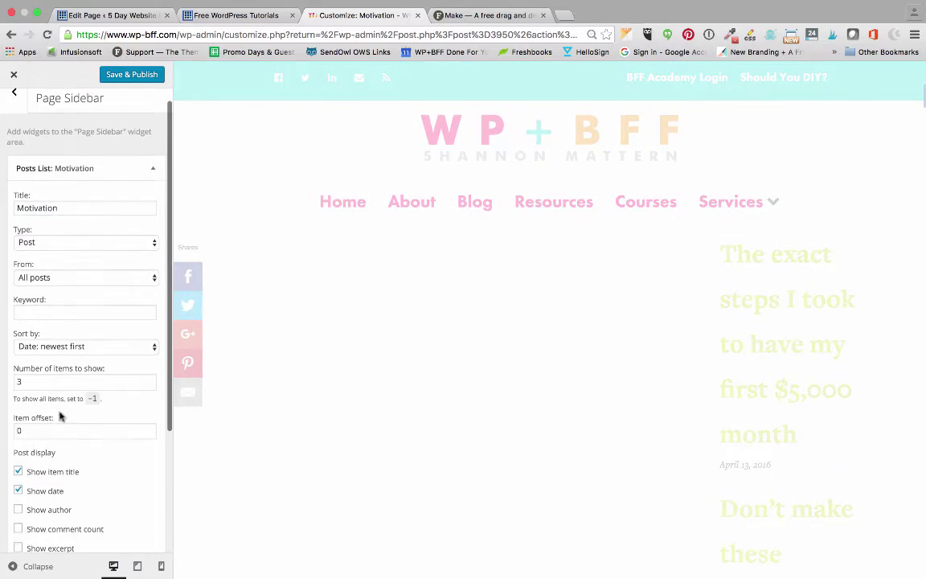
{"action": "scroll", "coordinate": [777, 379], "scroll_direction": "down", "scroll_amount": 5}
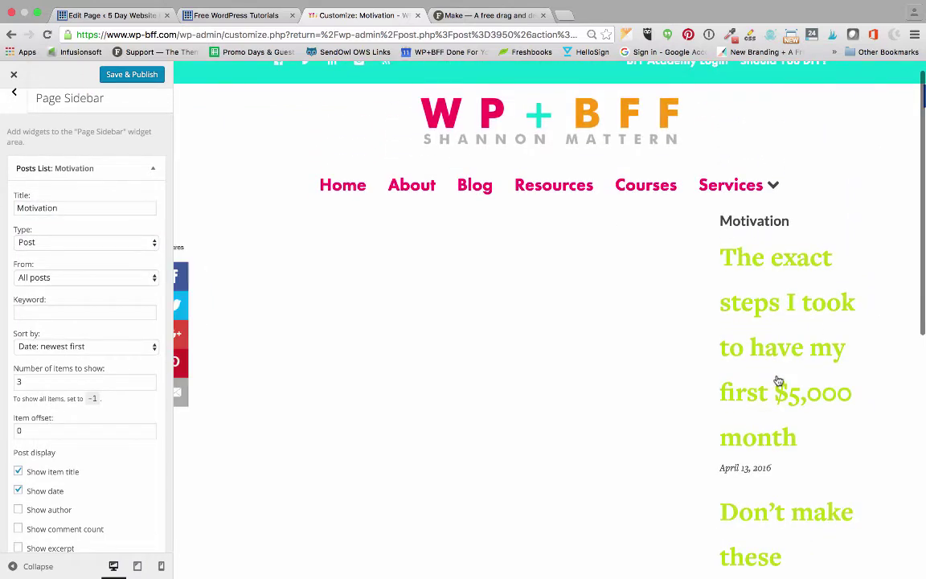
{"action": "scroll", "coordinate": [777, 379], "scroll_direction": "down", "scroll_amount": 4}
{"action": "scroll", "coordinate": [777, 379], "scroll_direction": "up", "scroll_amount": 5}
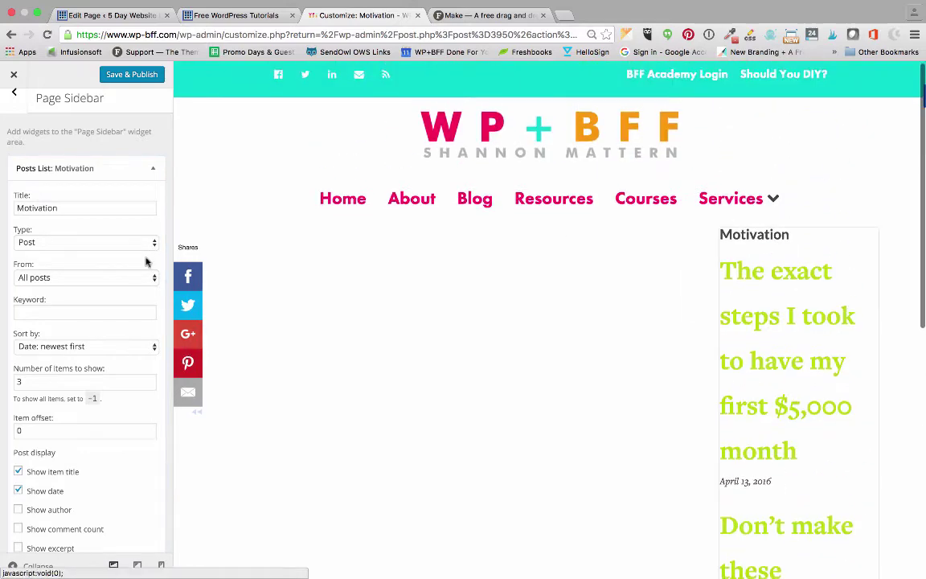
{"action": "scroll", "coordinate": [148, 259], "scroll_direction": "down", "scroll_amount": 5}
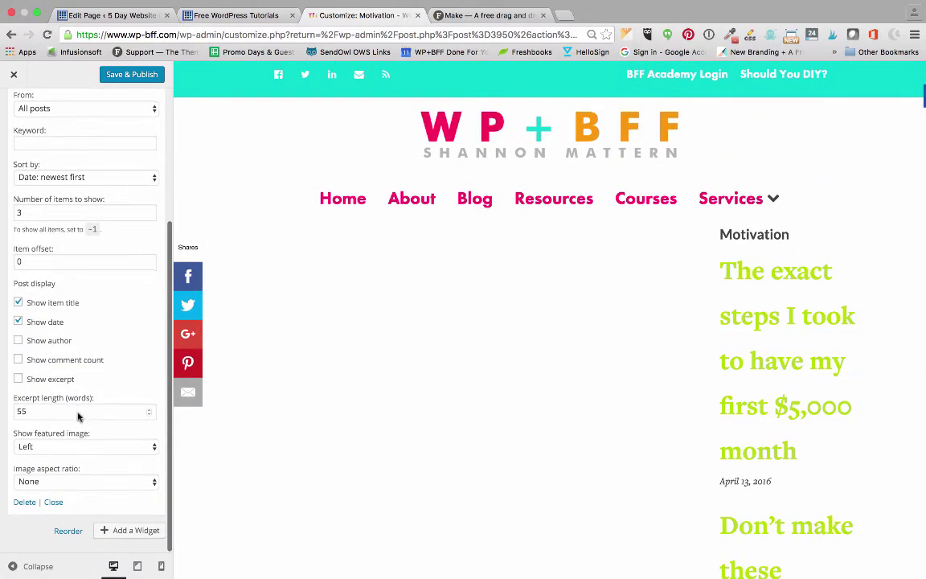
{"action": "left_click", "coordinate": [25, 503]}
Add an Image Widget to the Page Sidebar using the 5 day challenge image OWS500x500.png
{"action": "left_click", "coordinate": [127, 184]}
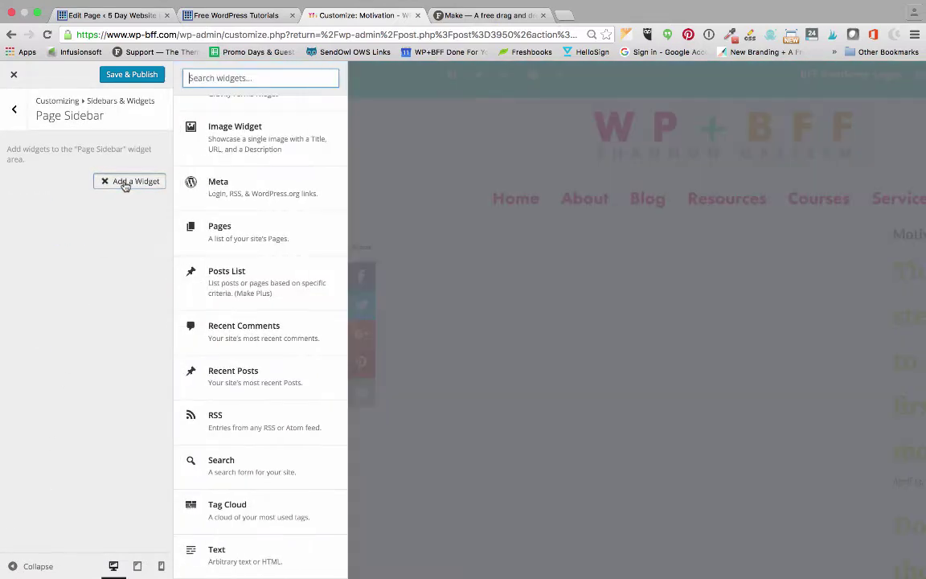
{"action": "scroll", "coordinate": [265, 295], "scroll_direction": "up", "scroll_amount": 3}
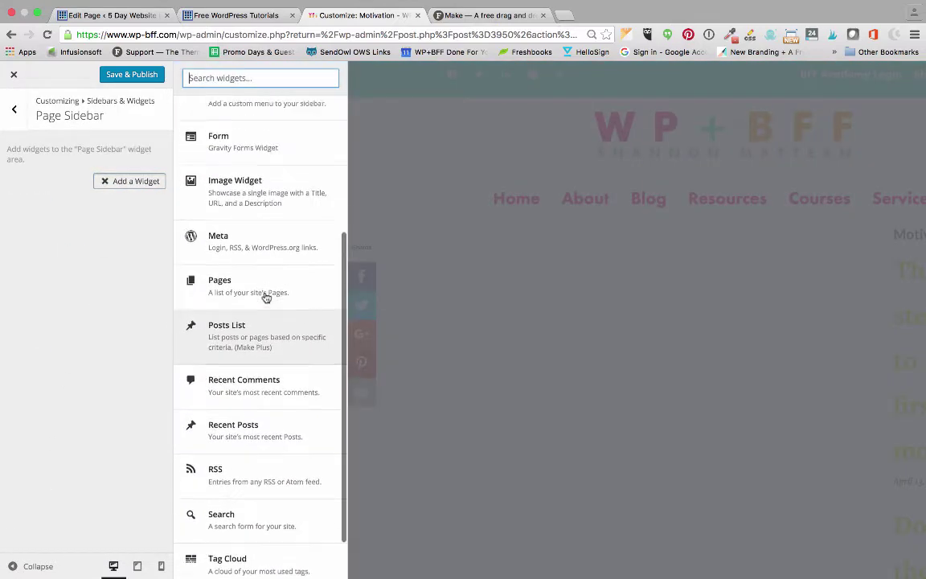
{"action": "left_click_drag", "start_coordinate": [261, 259], "coordinate": [71, 178]}
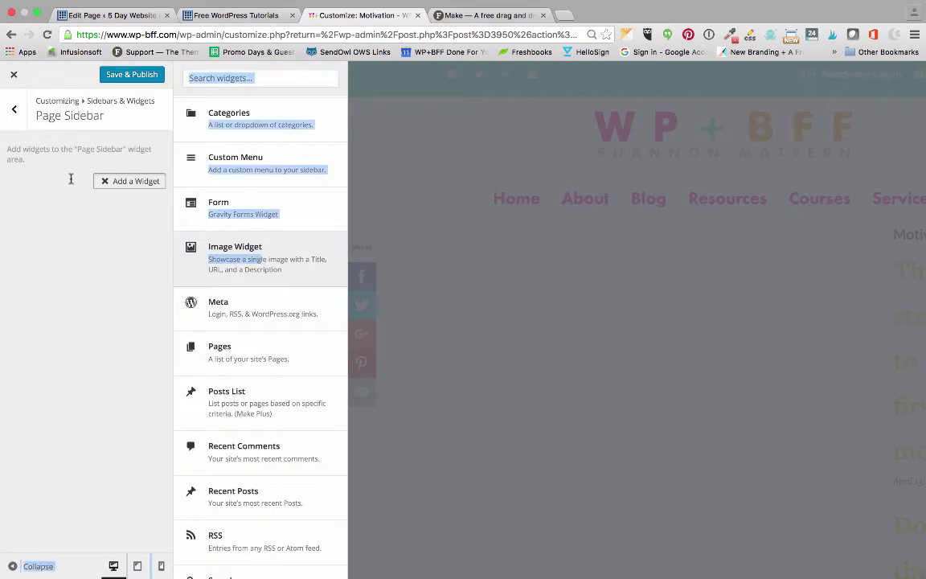
{"action": "left_click", "coordinate": [227, 260]}
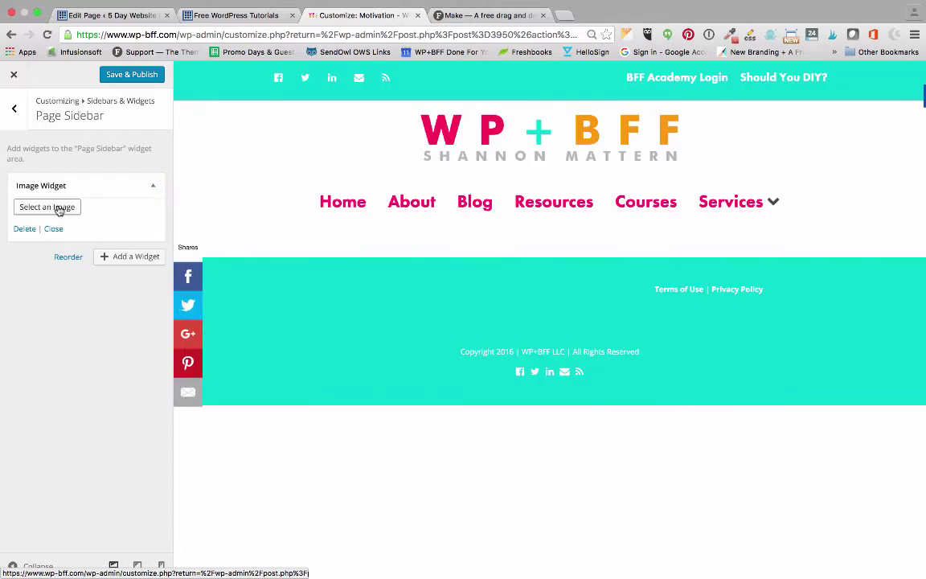
{"action": "left_click", "coordinate": [58, 209]}
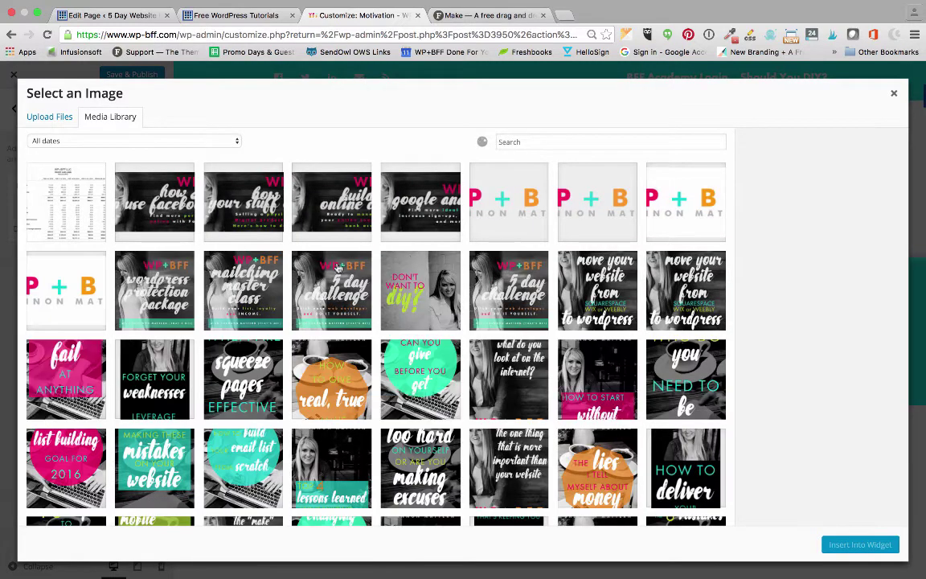
{"action": "left_click", "coordinate": [519, 296]}
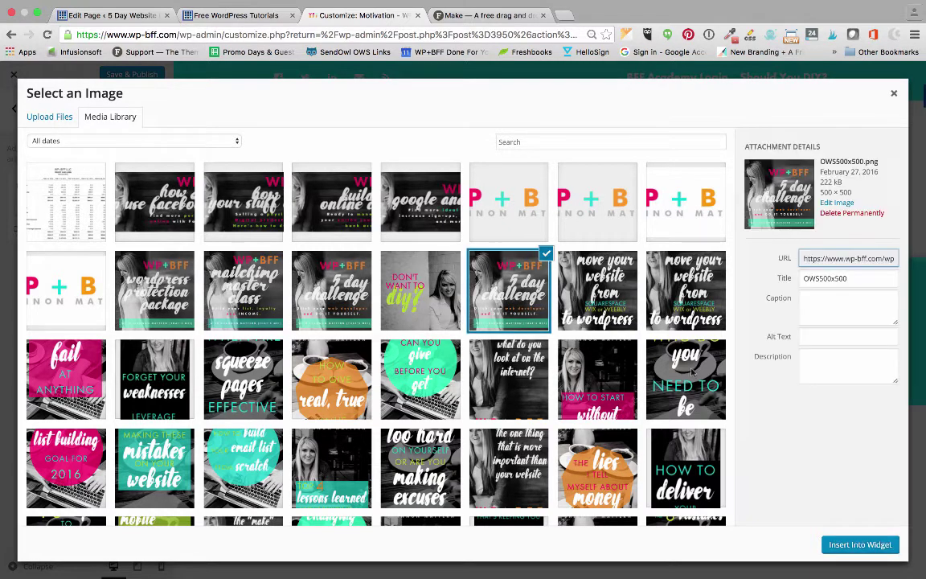
{"action": "left_click", "coordinate": [862, 544]}
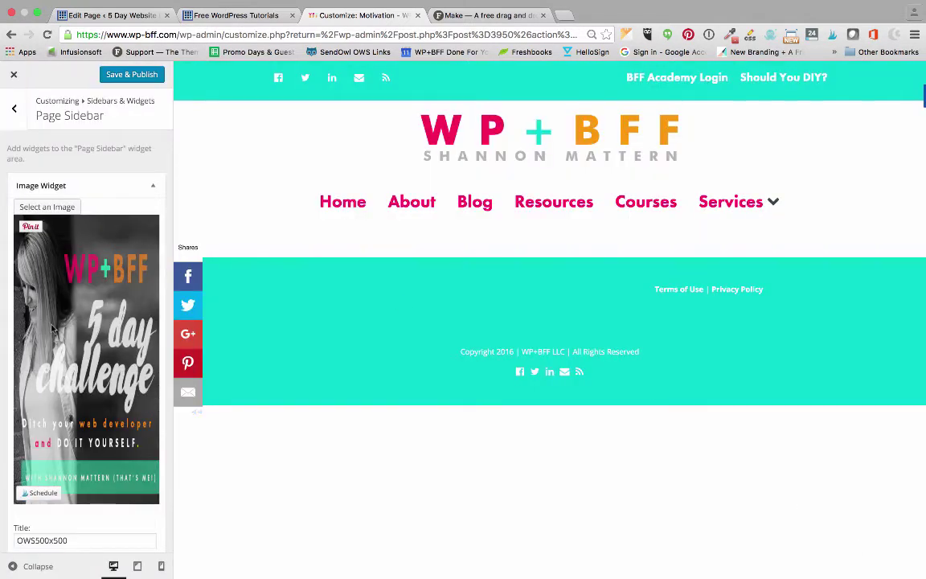
{"action": "scroll", "coordinate": [52, 328], "scroll_direction": "down", "scroll_amount": 3}
{"action": "scroll", "coordinate": [53, 328], "scroll_direction": "down", "scroll_amount": 5}
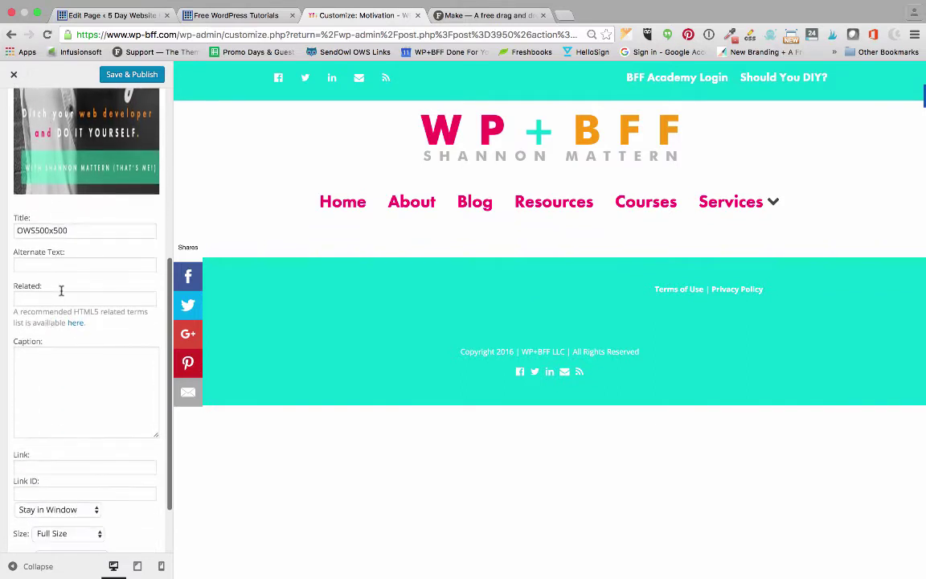
{"action": "scroll", "coordinate": [61, 293], "scroll_direction": "down", "scroll_amount": 1}
{"action": "left_click", "coordinate": [31, 390]}
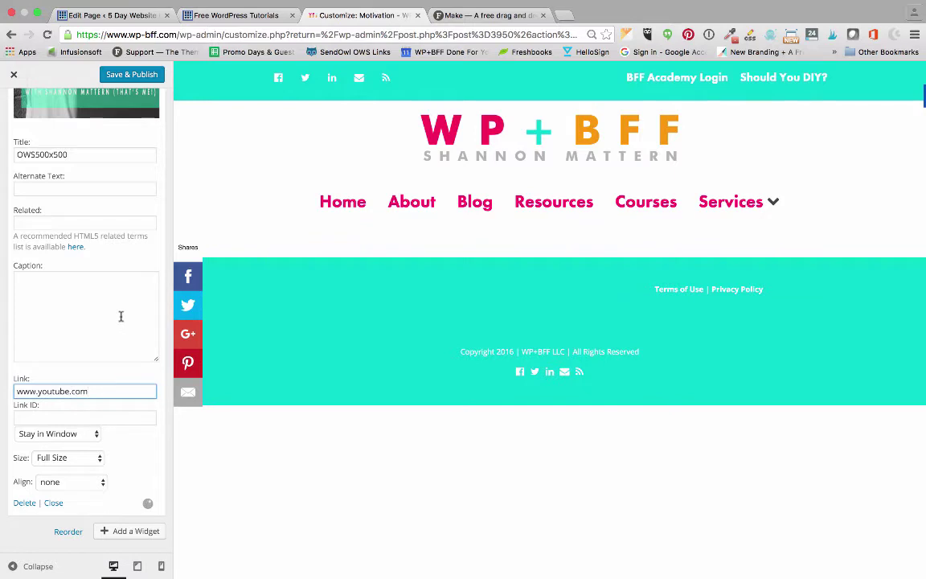
Examine the image widget's settings and its appearance in the page preview, and open the Blog page to compare its sidebar
{"action": "scroll", "coordinate": [116, 364], "scroll_direction": "up", "scroll_amount": 4}
{"action": "scroll", "coordinate": [118, 352], "scroll_direction": "down", "scroll_amount": 4}
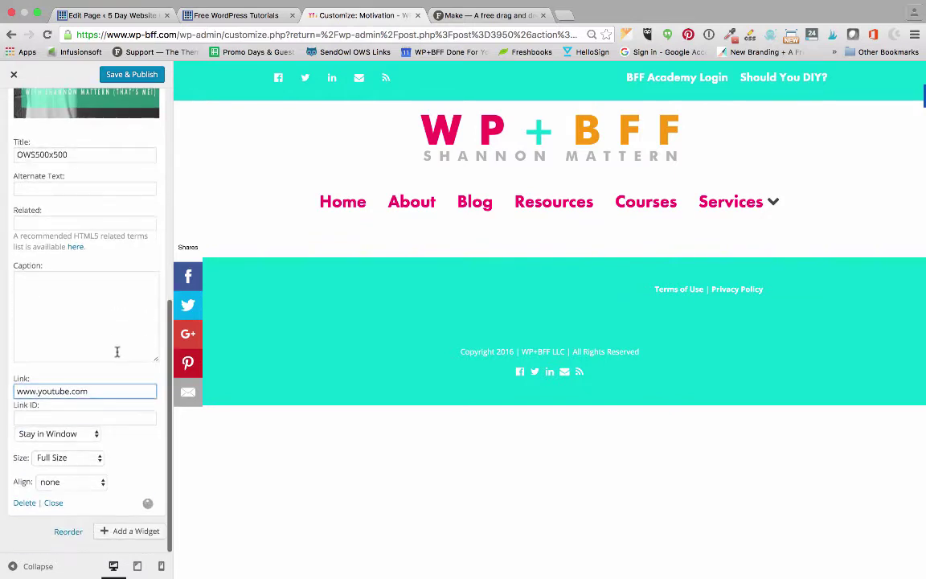
{"action": "scroll", "coordinate": [121, 306], "scroll_direction": "up", "scroll_amount": 3}
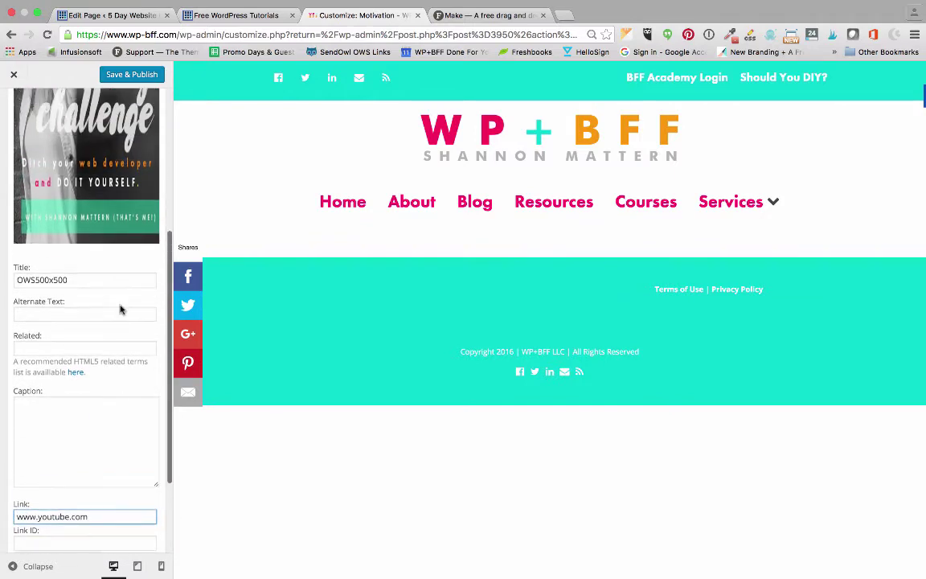
{"action": "scroll", "coordinate": [120, 308], "scroll_direction": "down", "scroll_amount": 1}
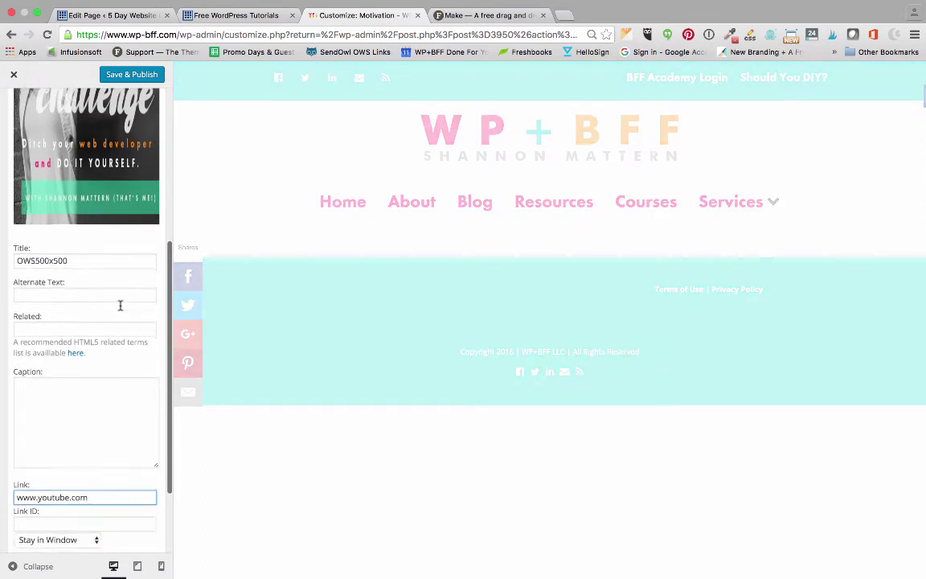
{"action": "scroll", "coordinate": [121, 306], "scroll_direction": "up", "scroll_amount": 2}
{"action": "scroll", "coordinate": [121, 305], "scroll_direction": "up", "scroll_amount": 1}
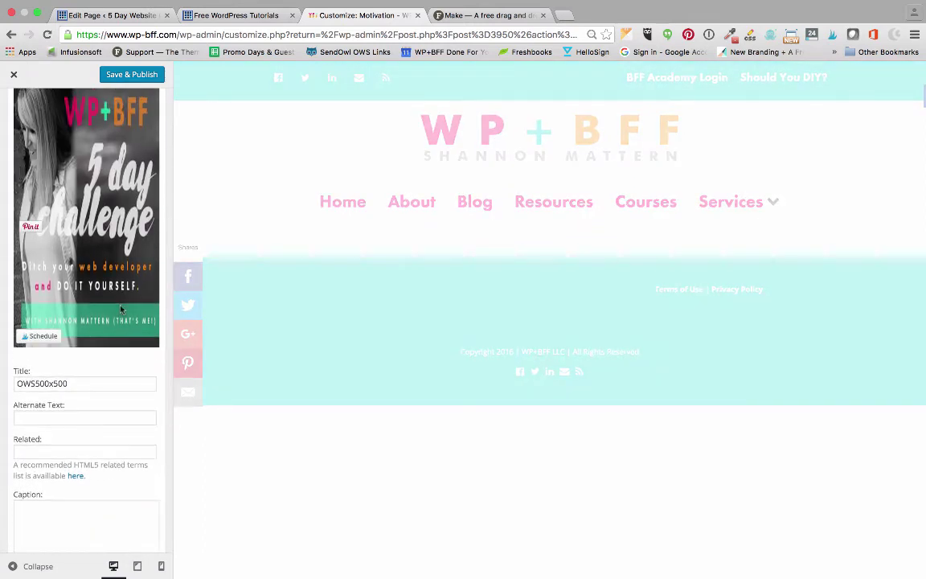
{"action": "scroll", "coordinate": [108, 274], "scroll_direction": "up", "scroll_amount": 2}
{"action": "scroll", "coordinate": [122, 310], "scroll_direction": "up", "scroll_amount": 2}
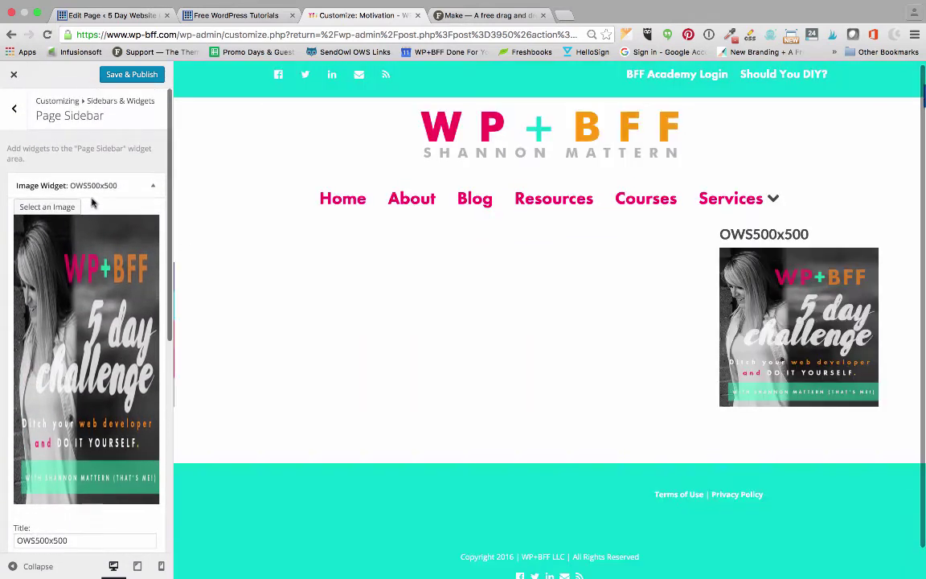
{"action": "scroll", "coordinate": [700, 331], "scroll_direction": "down", "scroll_amount": 1}
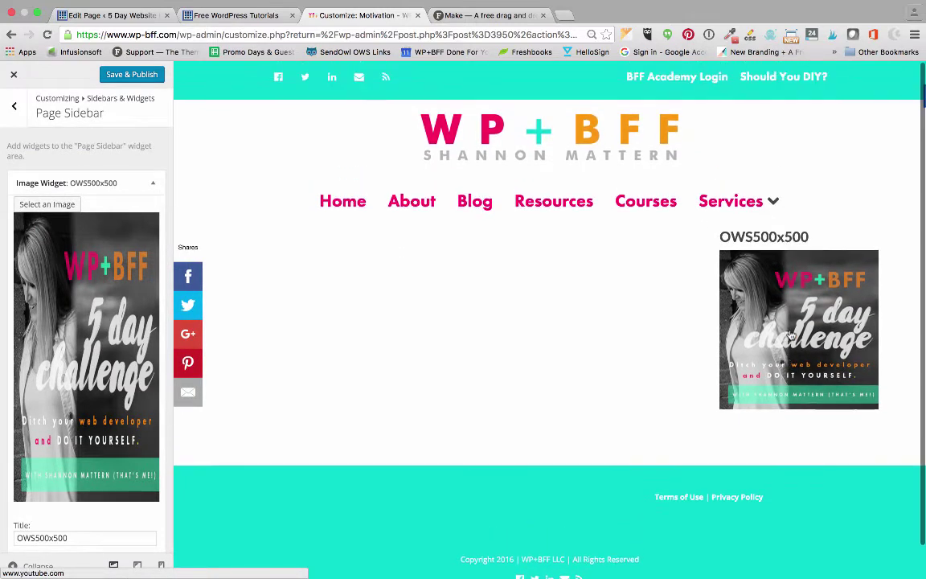
{"action": "scroll", "coordinate": [791, 335], "scroll_direction": "down", "scroll_amount": 1}
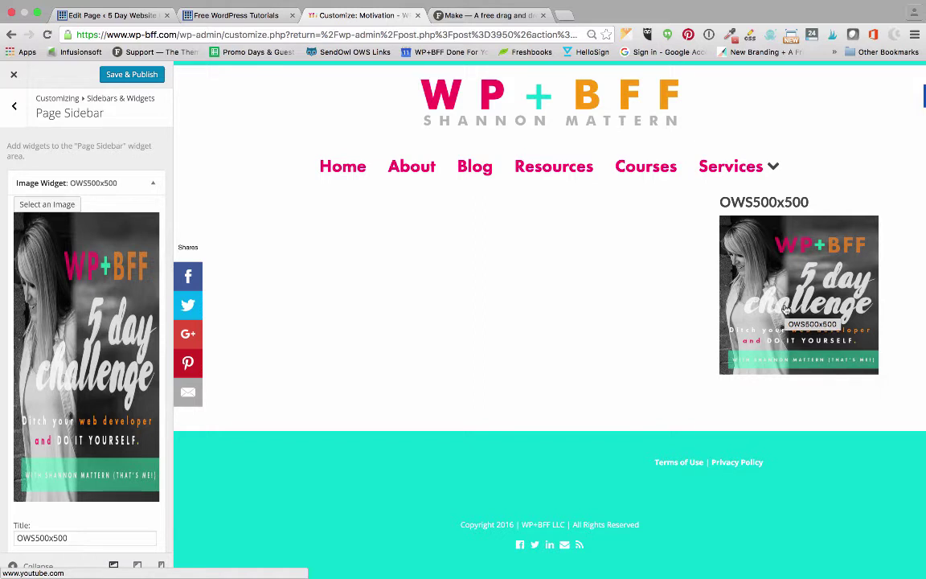
{"action": "left_click", "coordinate": [482, 177]}
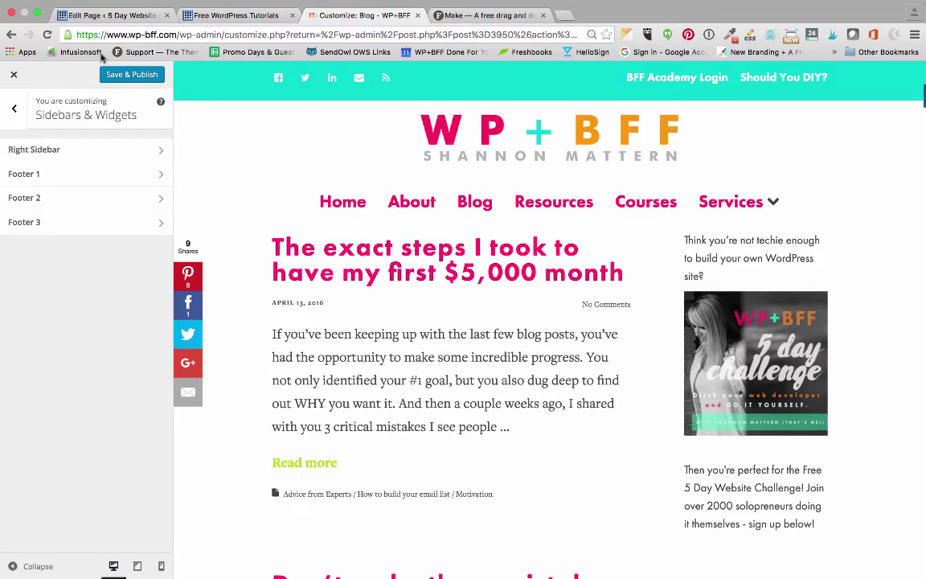
Load courses.wp-bff.com in a new browser tab and open the 5 Day Website Challenge course
{"action": "left_click", "coordinate": [562, 16]}
{"action": "type", "text": "cour"}
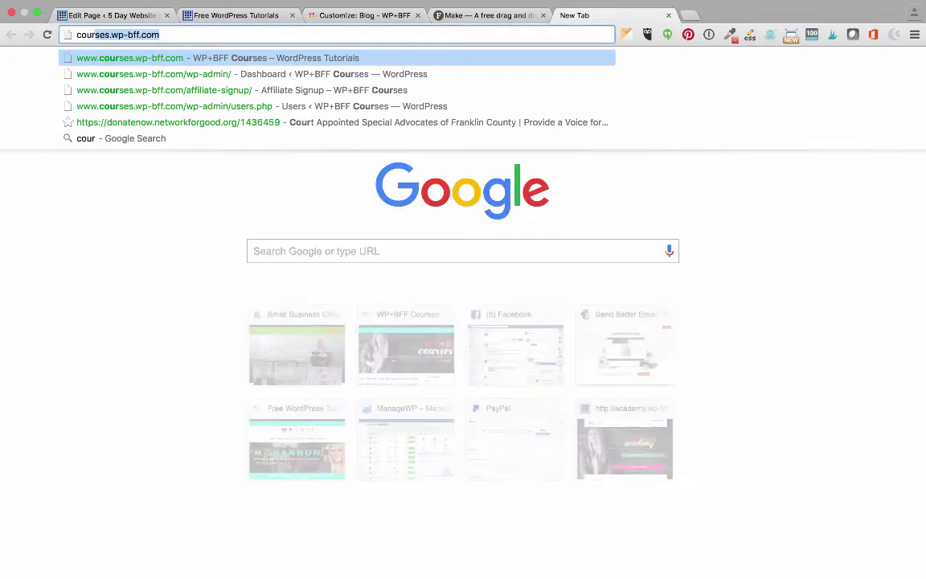
{"action": "key", "text": "Return"}
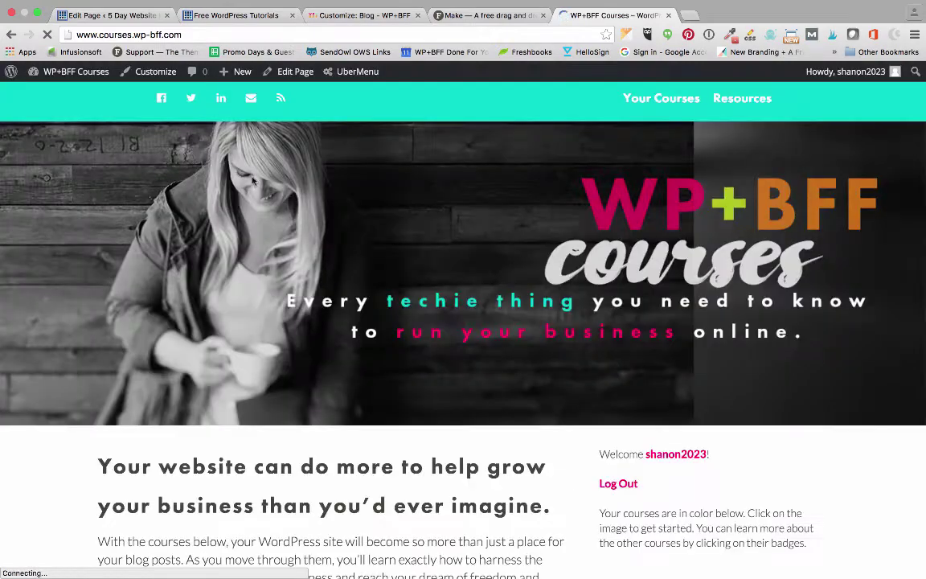
{"action": "scroll", "coordinate": [251, 214], "scroll_direction": "down", "scroll_amount": 6}
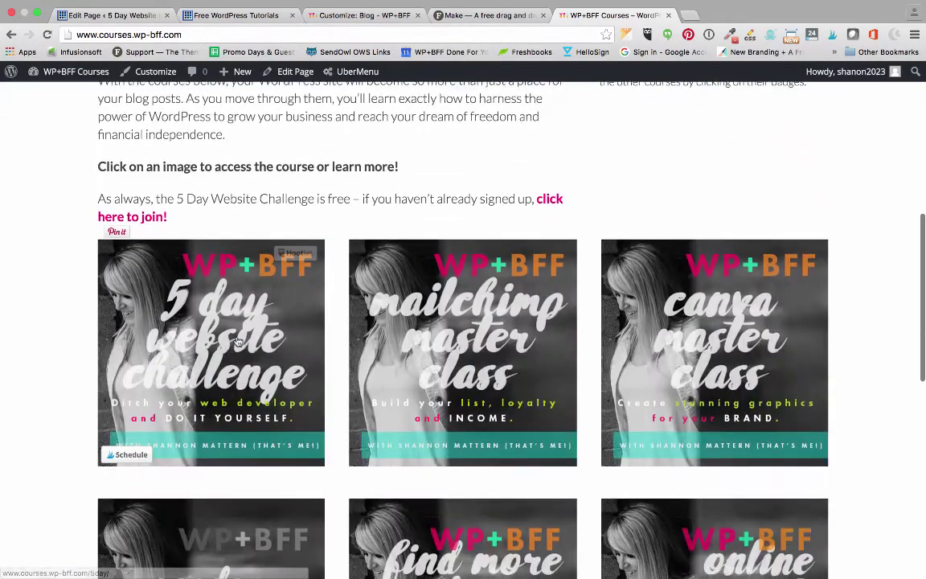
{"action": "left_click", "coordinate": [238, 342]}
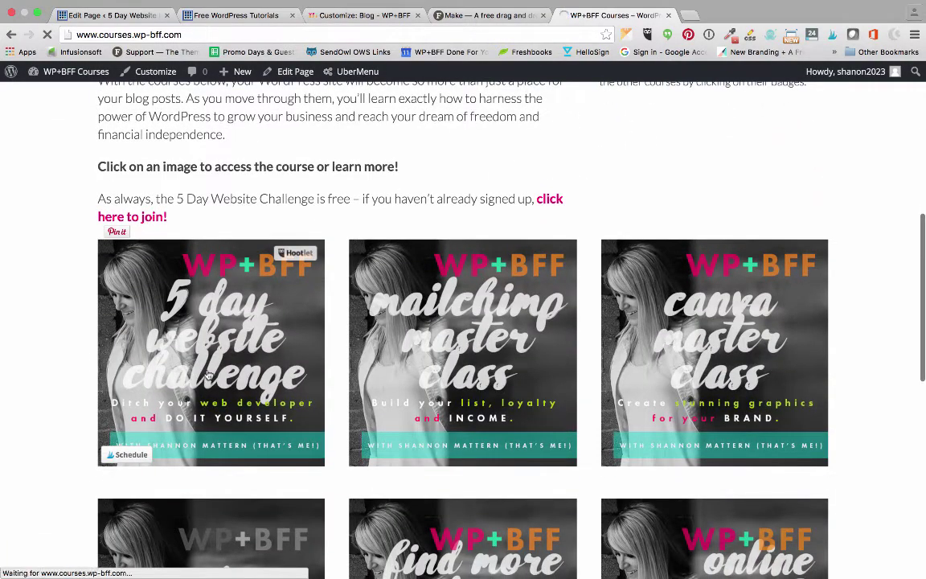
Examine the 5 Day Website Challenge course page, and open it for editing to inspect the 5 Day Menu widget area
{"action": "scroll", "coordinate": [197, 372], "scroll_direction": "down", "scroll_amount": 3}
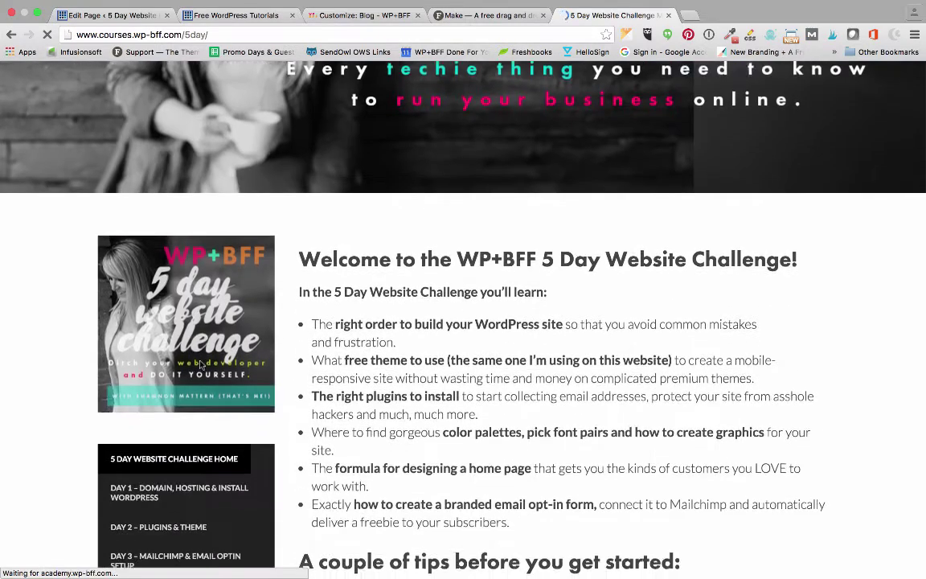
{"action": "scroll", "coordinate": [193, 375], "scroll_direction": "down", "scroll_amount": 2}
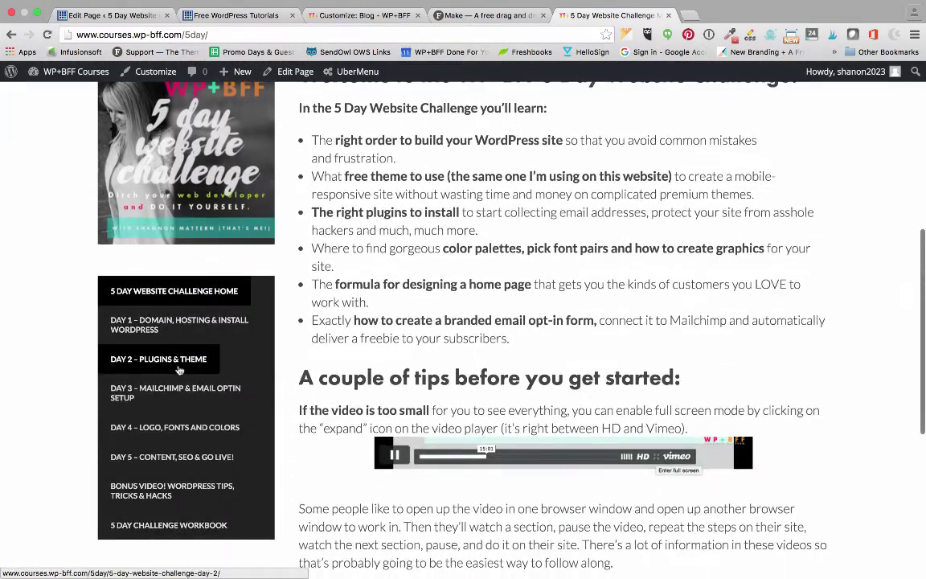
{"action": "left_click", "coordinate": [273, 71]}
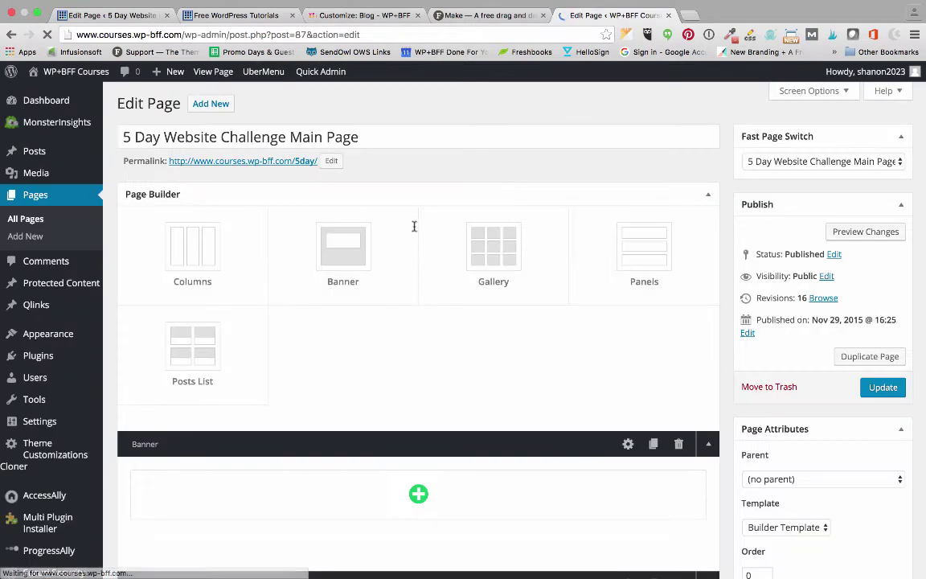
{"action": "scroll", "coordinate": [414, 228], "scroll_direction": "down", "scroll_amount": 5}
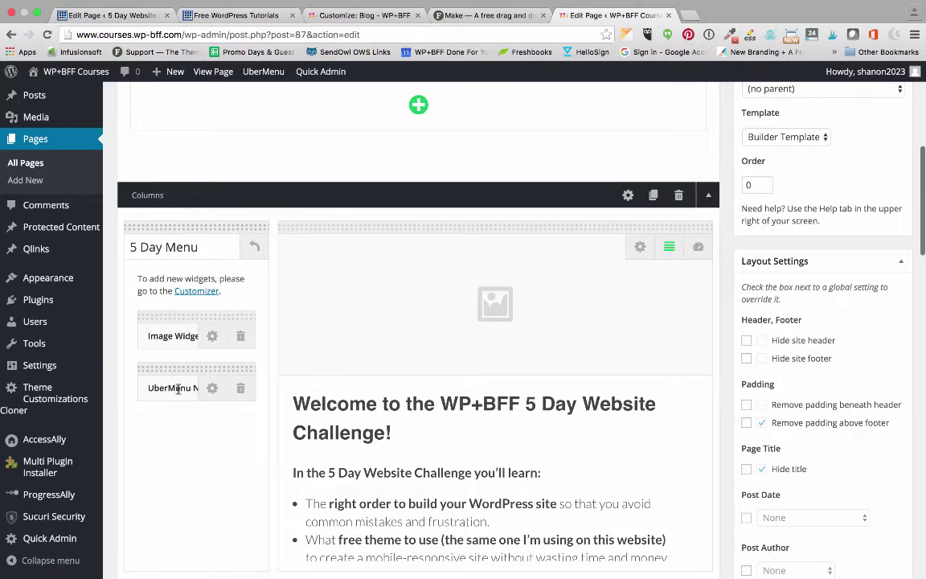
{"action": "scroll", "coordinate": [178, 389], "scroll_direction": "up", "scroll_amount": 2}
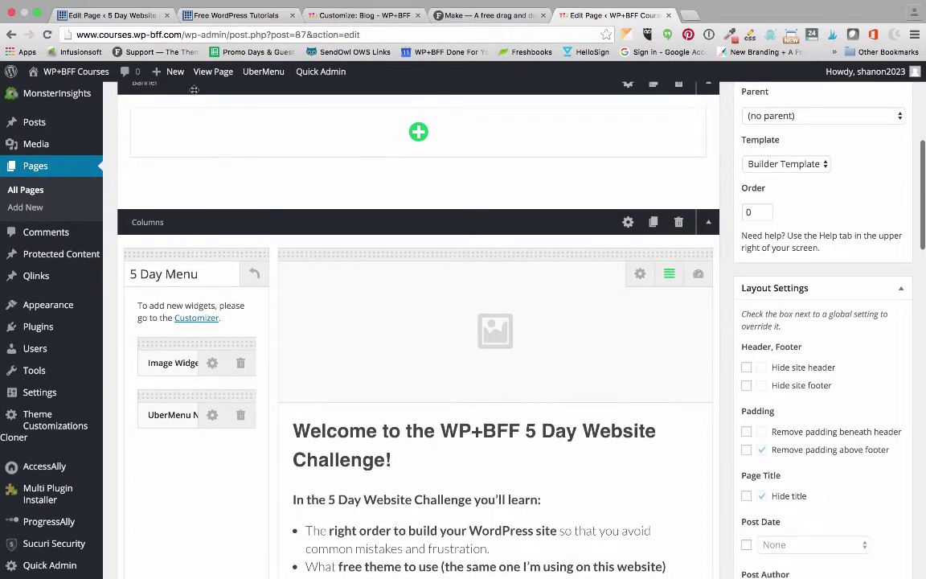
{"action": "scroll", "coordinate": [270, 193], "scroll_direction": "down", "scroll_amount": 5}
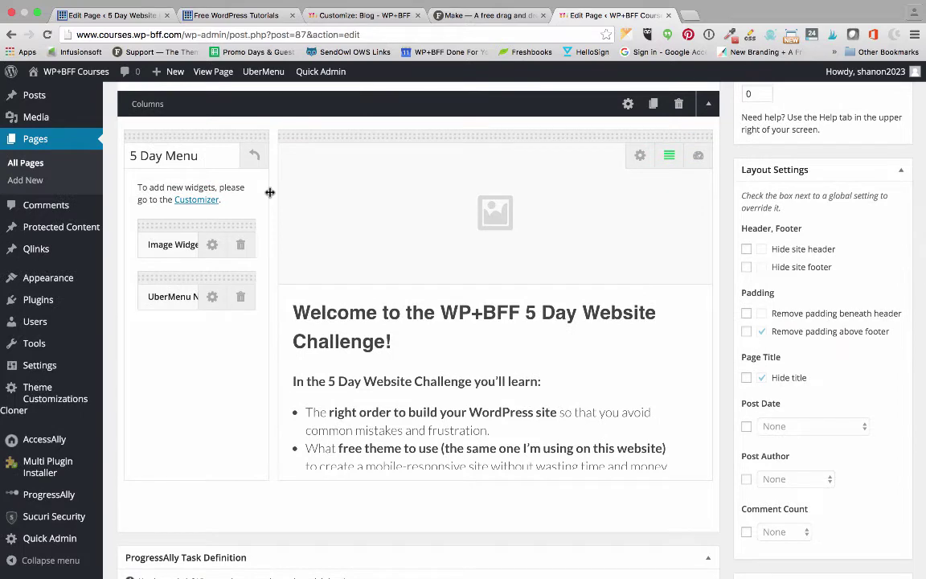
{"action": "scroll", "coordinate": [272, 214], "scroll_direction": "up", "scroll_amount": 6}
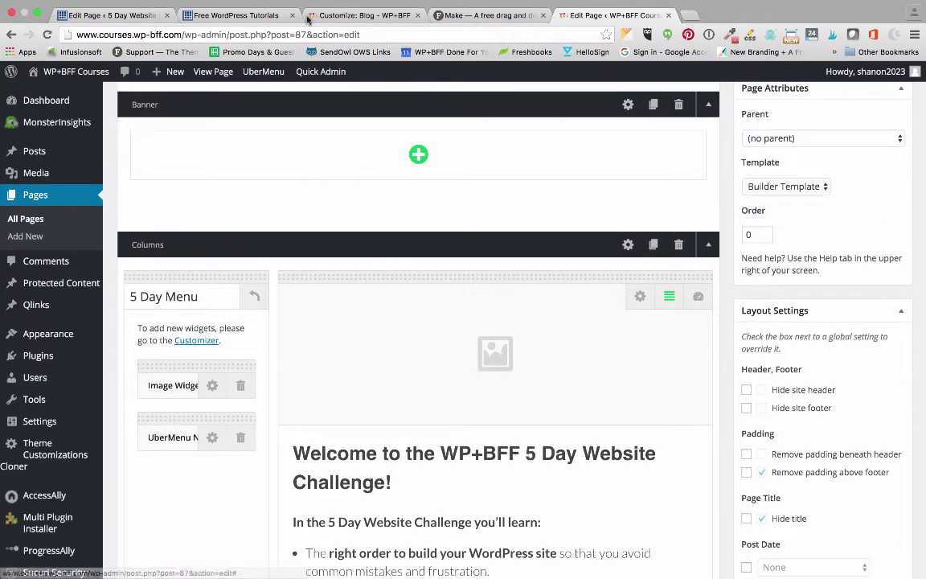
Leave the wp-bff.com Customizer without saving the pending changes and return to the Motivation page's editor
{"action": "left_click", "coordinate": [265, 16]}
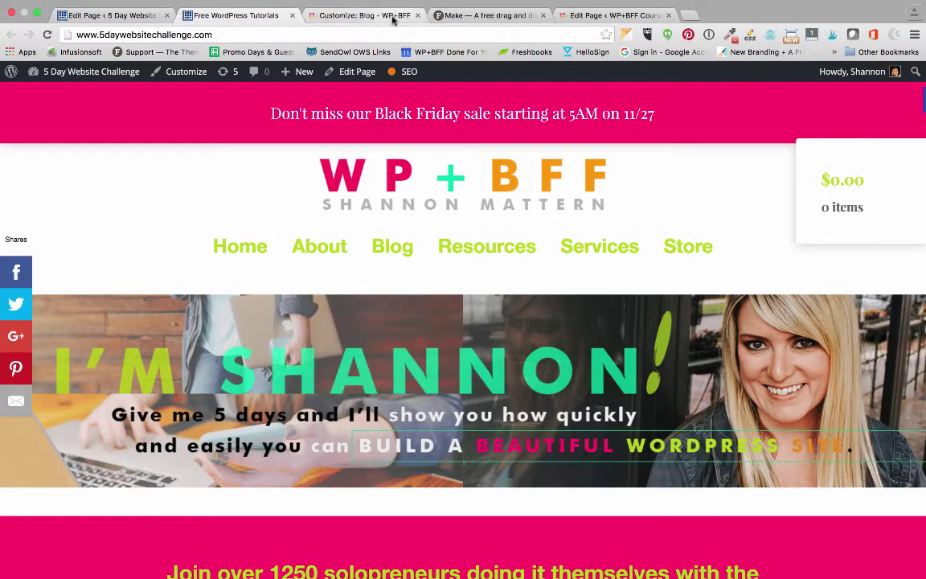
{"action": "left_click", "coordinate": [358, 16]}
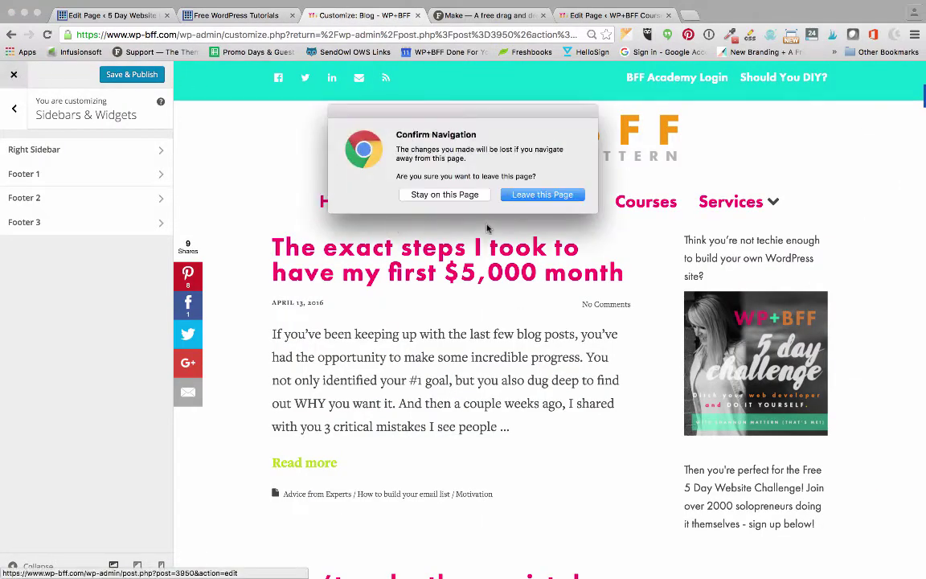
{"action": "left_click", "coordinate": [550, 194]}
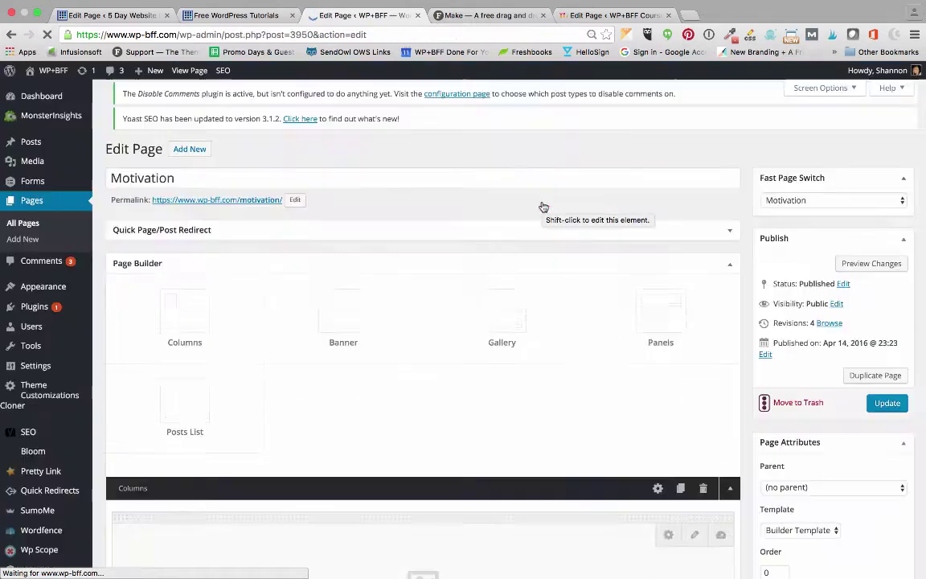
Resize the Motivation page's two columns to equal widths and move the Page Sidebar column ahead of the content column
{"action": "scroll", "coordinate": [505, 316], "scroll_direction": "down", "scroll_amount": 3}
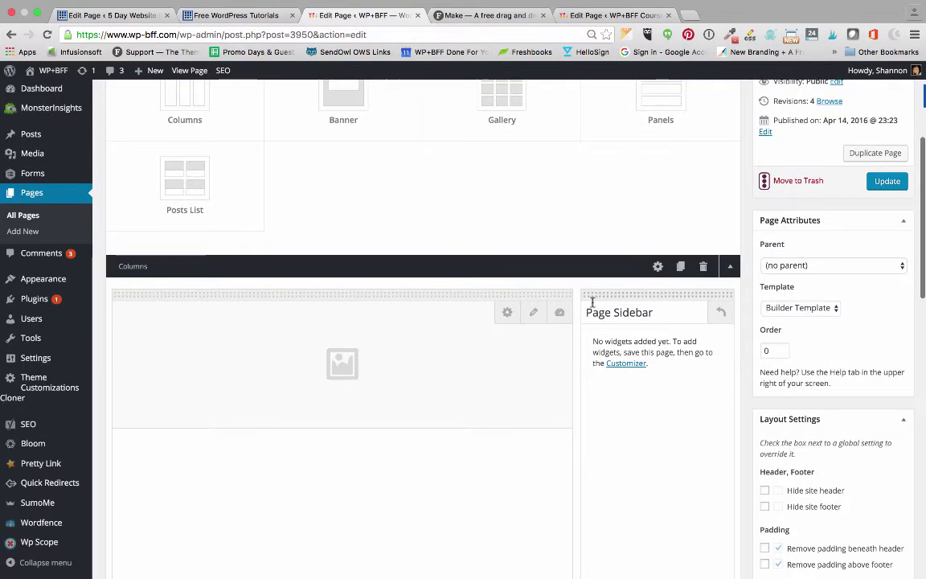
{"action": "left_click_drag", "start_coordinate": [573, 295], "coordinate": [430, 299]}
{"action": "left_click_drag", "start_coordinate": [572, 294], "coordinate": [267, 296]}
{"action": "scroll", "coordinate": [466, 370], "scroll_direction": "down", "scroll_amount": 4}
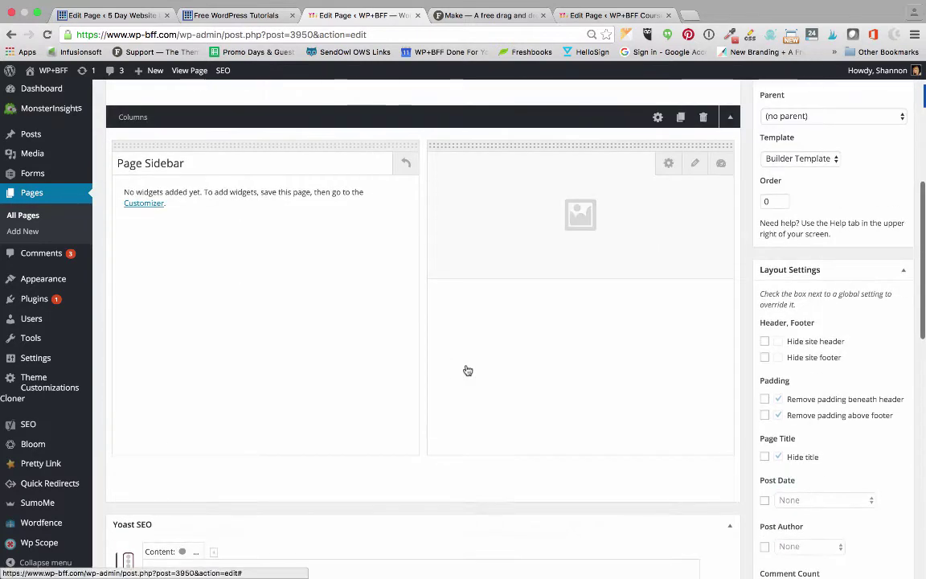
{"action": "scroll", "coordinate": [466, 370], "scroll_direction": "up", "scroll_amount": 3}
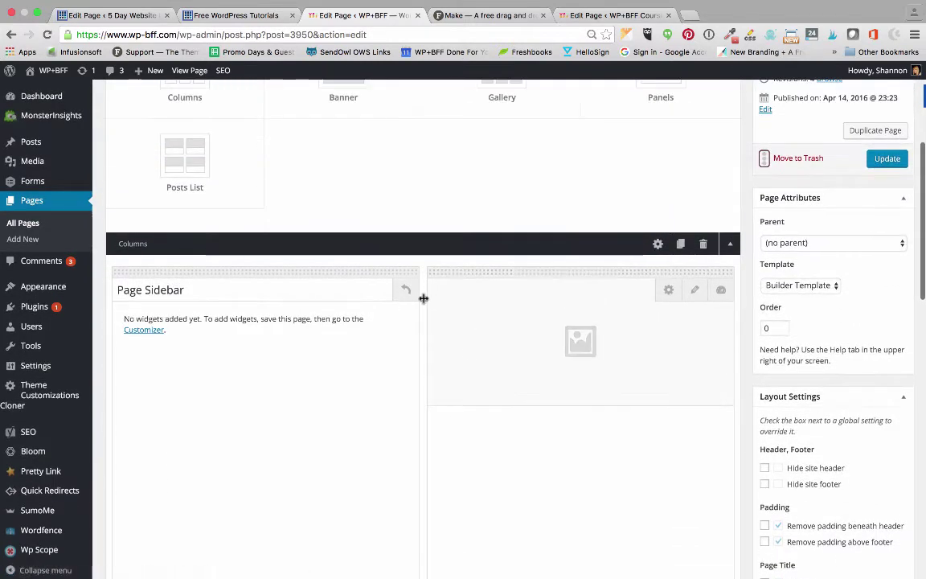
{"action": "scroll", "coordinate": [424, 299], "scroll_direction": "down", "scroll_amount": 1}
{"action": "scroll", "coordinate": [424, 298], "scroll_direction": "up", "scroll_amount": 4}
{"action": "scroll", "coordinate": [424, 298], "scroll_direction": "up", "scroll_amount": 1}
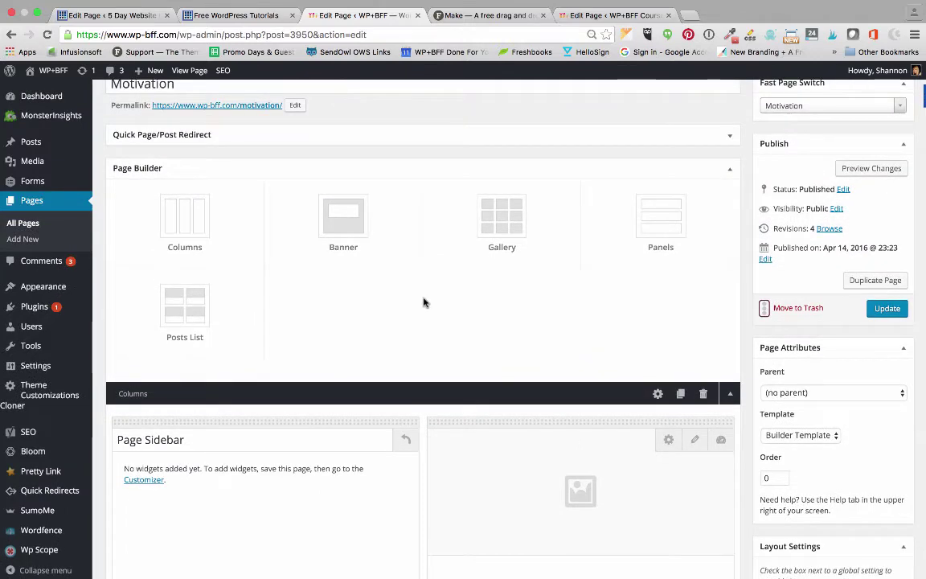
{"action": "scroll", "coordinate": [424, 300], "scroll_direction": "down", "scroll_amount": 3}
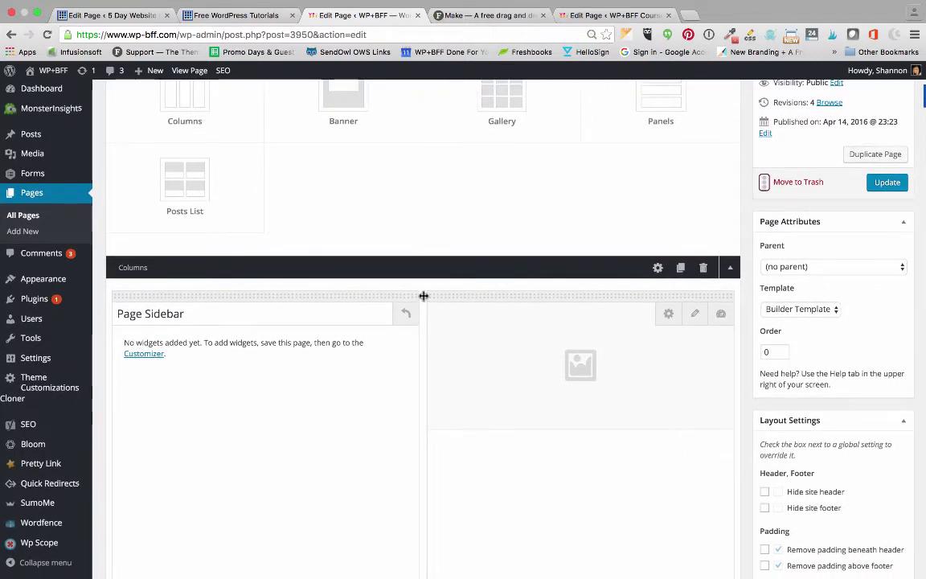
{"action": "scroll", "coordinate": [424, 296], "scroll_direction": "up", "scroll_amount": 5}
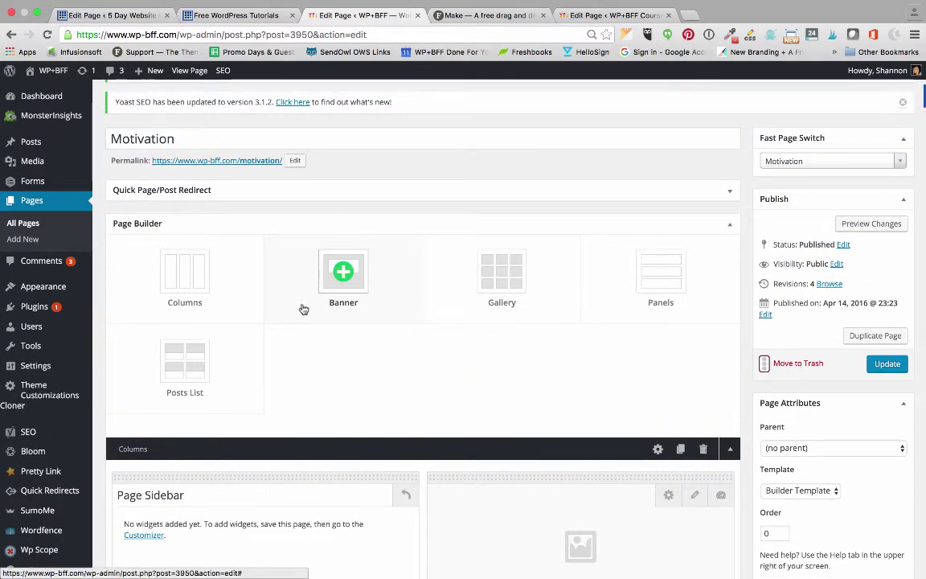
Activate the Make Plus plugin on the 5 Day Website Challenge site
{"action": "left_click", "coordinate": [128, 15]}
{"action": "scroll", "coordinate": [212, 105], "scroll_direction": "up", "scroll_amount": 5}
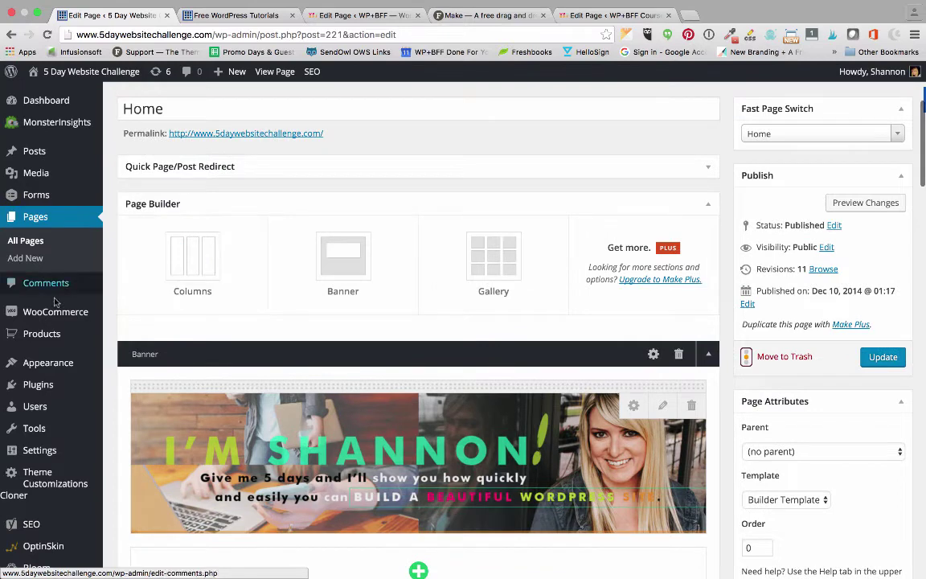
{"action": "mouse_move", "coordinate": [51, 315]}
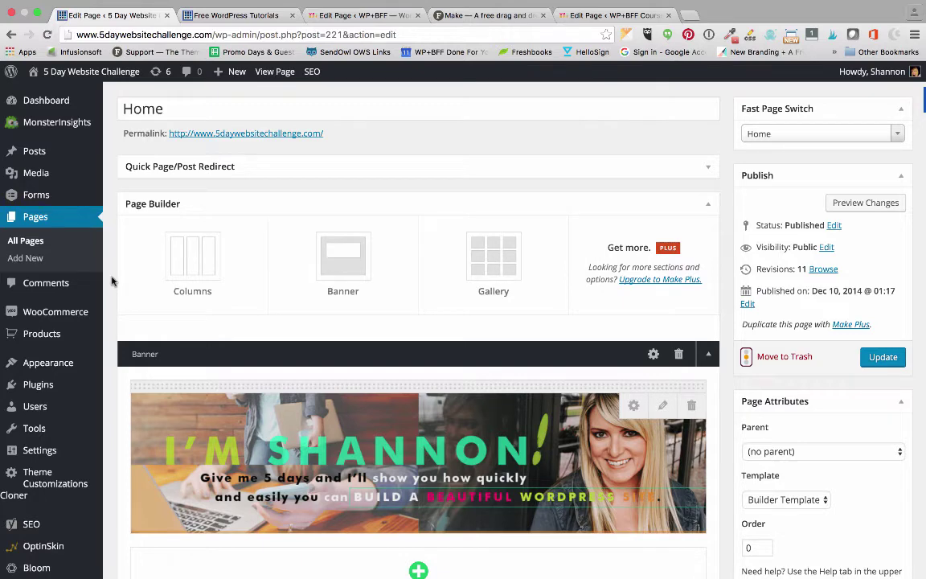
{"action": "scroll", "coordinate": [112, 281], "scroll_direction": "down", "scroll_amount": 1}
{"action": "mouse_move", "coordinate": [47, 365]}
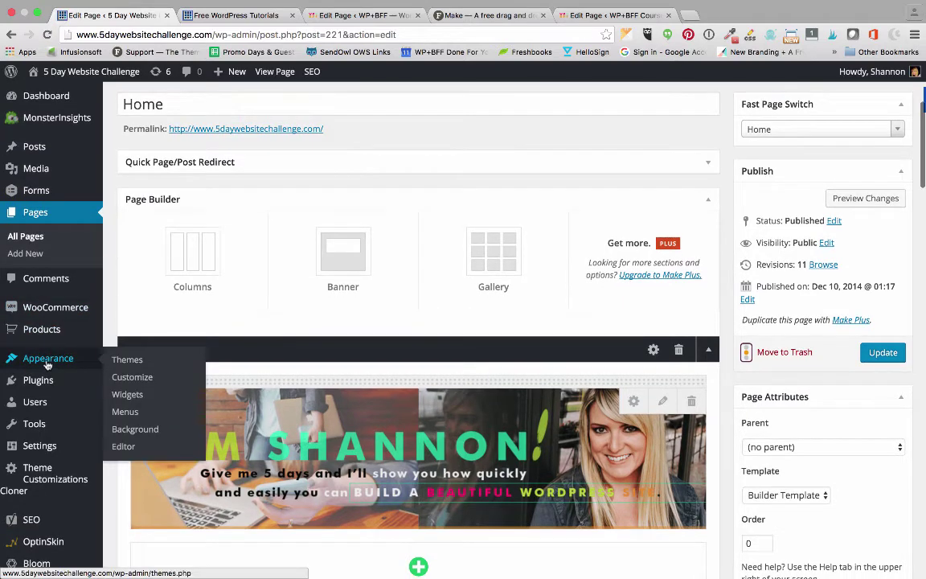
{"action": "mouse_move", "coordinate": [81, 381]}
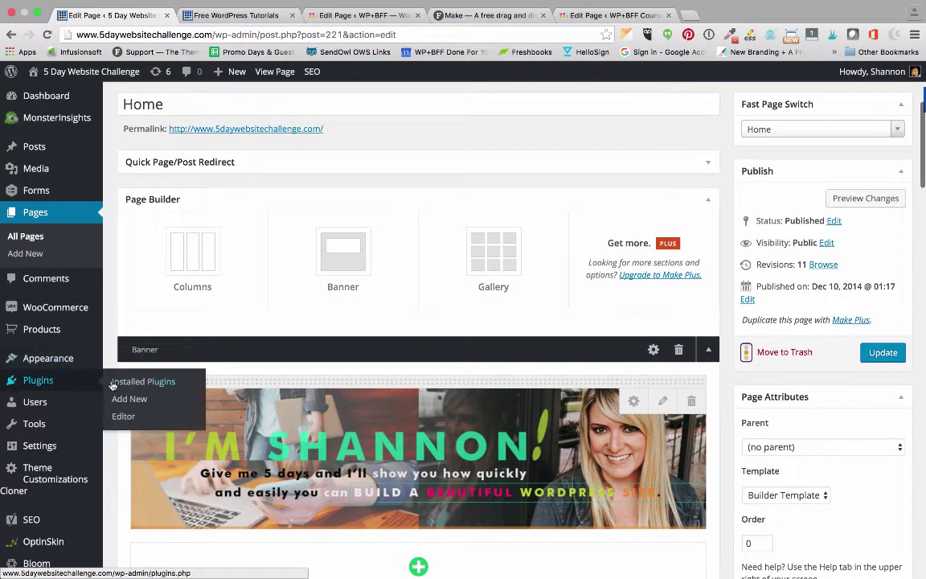
{"action": "left_click", "coordinate": [130, 384]}
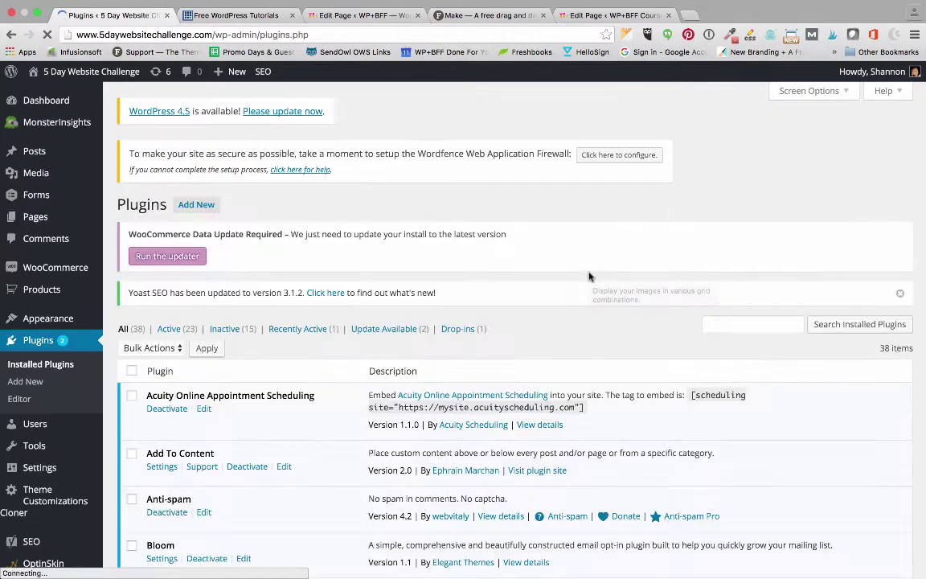
{"action": "scroll", "coordinate": [589, 277], "scroll_direction": "down", "scroll_amount": 10}
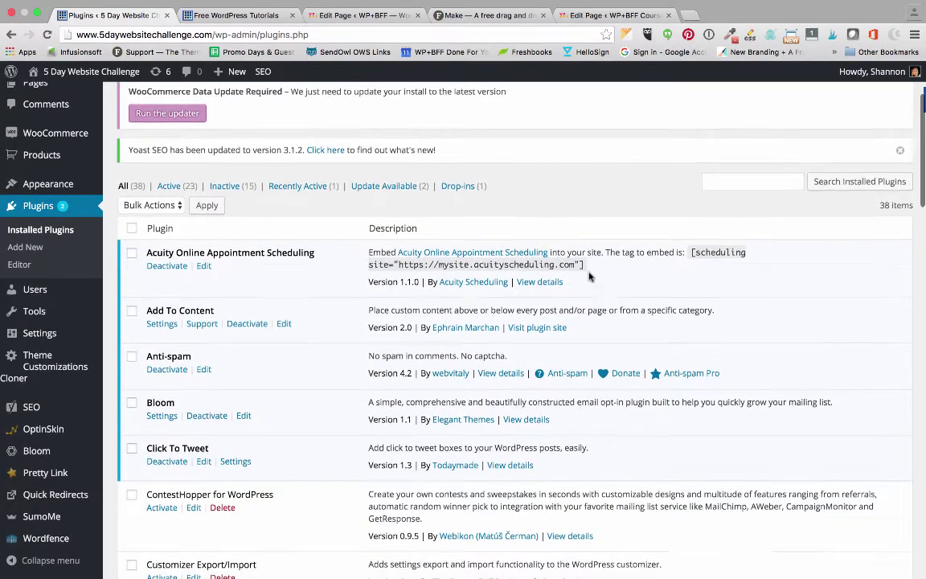
{"action": "scroll", "coordinate": [589, 274], "scroll_direction": "down", "scroll_amount": 7}
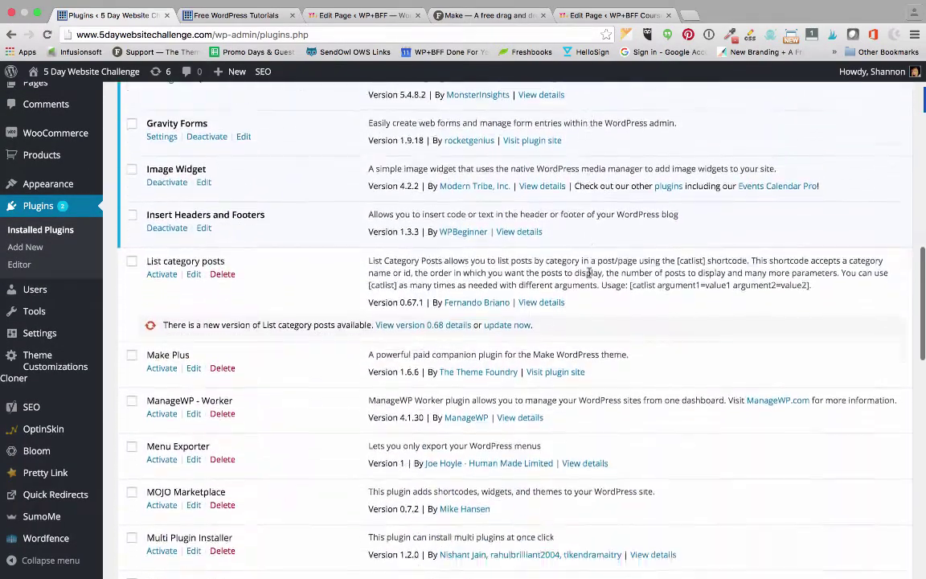
{"action": "left_click", "coordinate": [156, 269]}
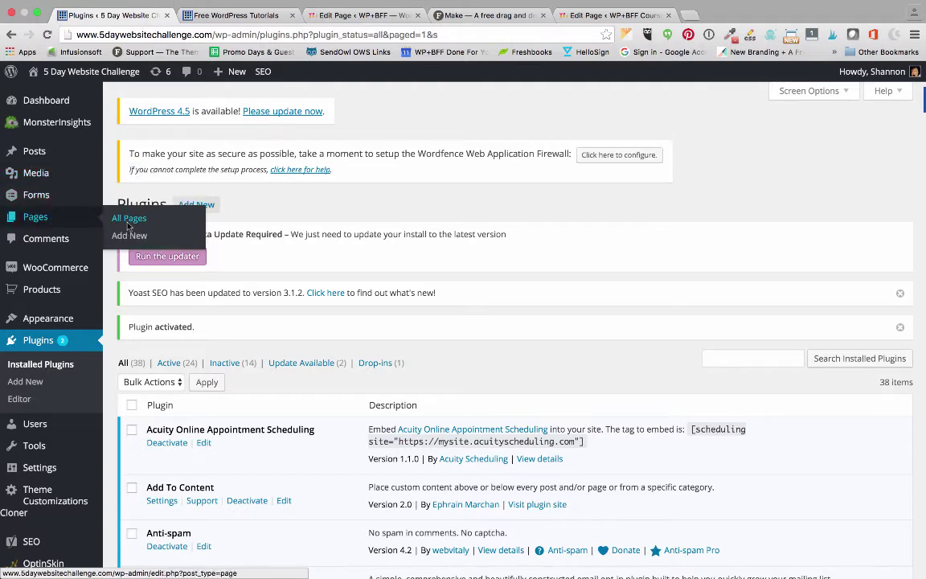
Open the Thank You! page of the 5 Day Website Challenge site for editing and show its Page Builder sections
{"action": "left_click", "coordinate": [122, 215]}
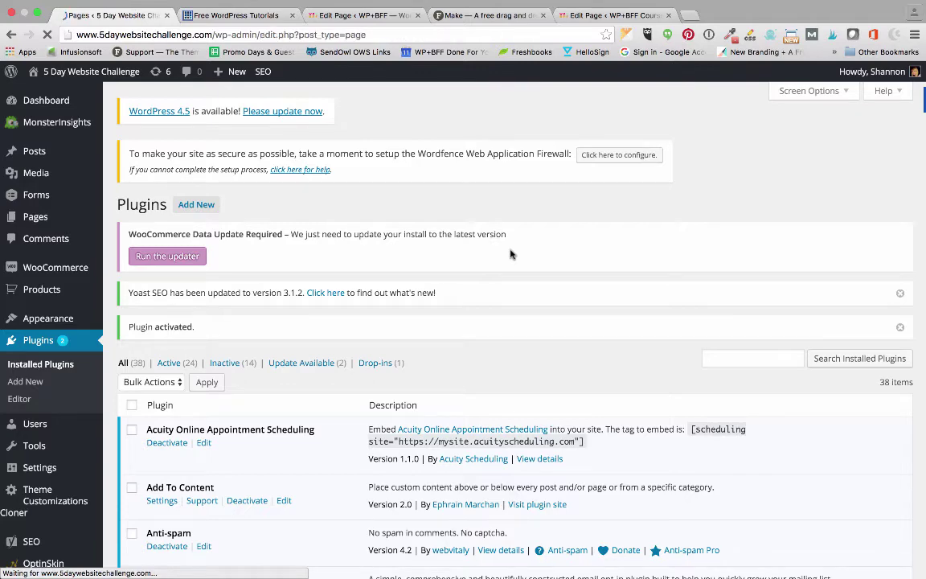
{"action": "scroll", "coordinate": [510, 254], "scroll_direction": "down", "scroll_amount": 2}
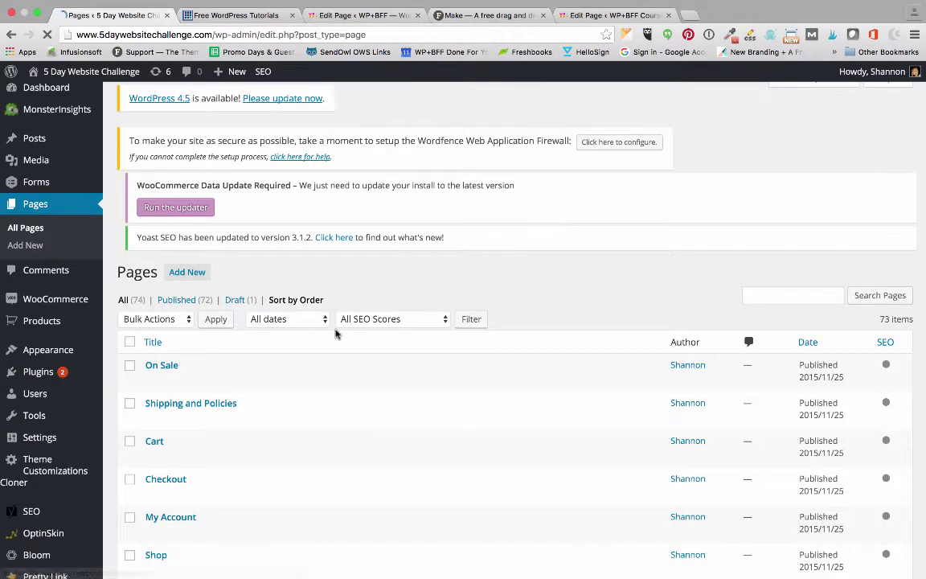
{"action": "scroll", "coordinate": [374, 333], "scroll_direction": "down", "scroll_amount": 4}
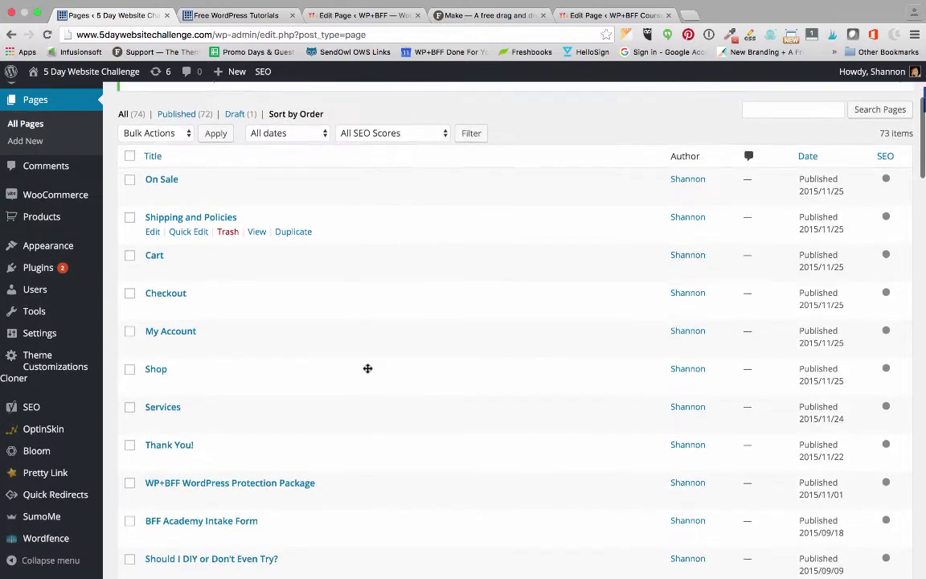
{"action": "left_click", "coordinate": [153, 435]}
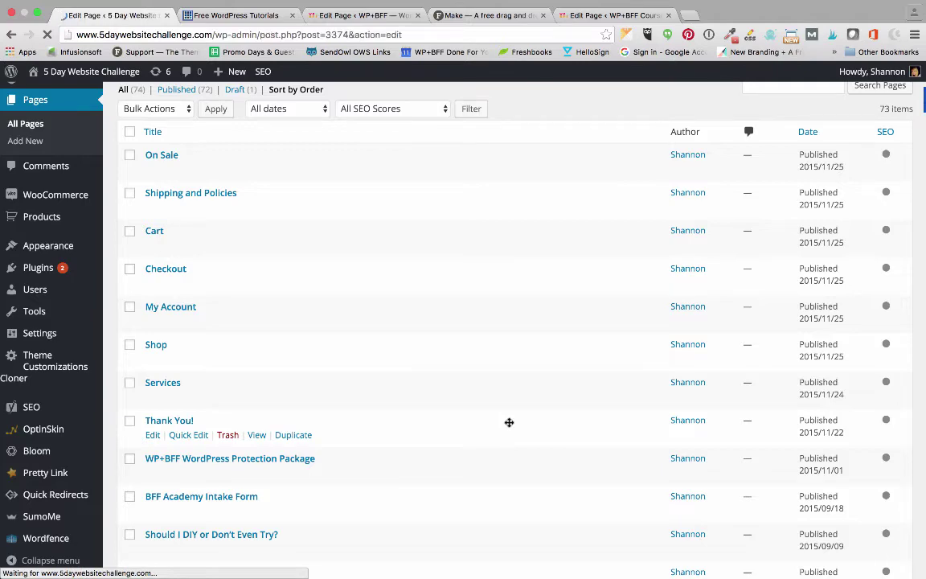
{"action": "scroll", "coordinate": [509, 422], "scroll_direction": "down", "scroll_amount": 3}
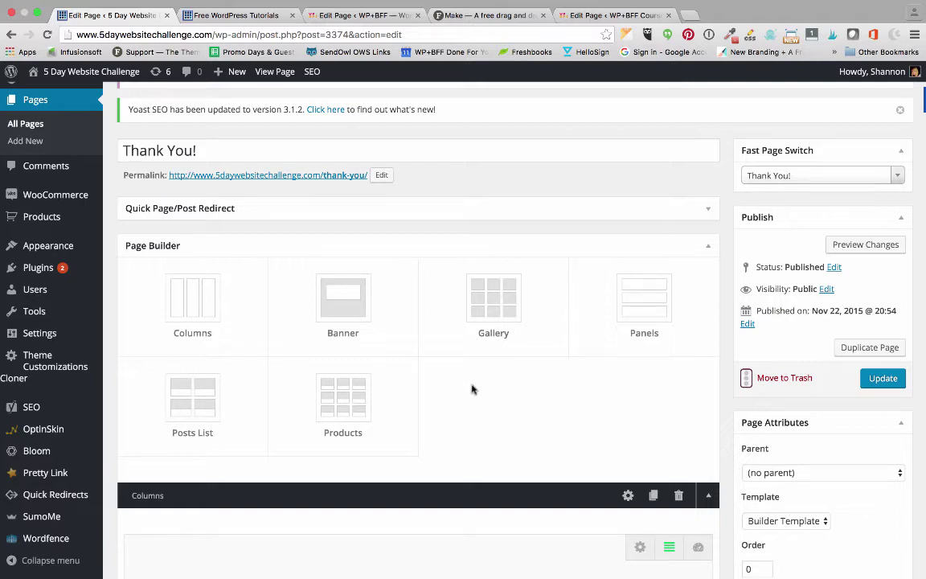
Examine the grid of course images on the WP+BFF Courses home page, and return to the Thank You! page's editor
{"action": "left_click", "coordinate": [579, 16]}
{"action": "left_click", "coordinate": [45, 88]}
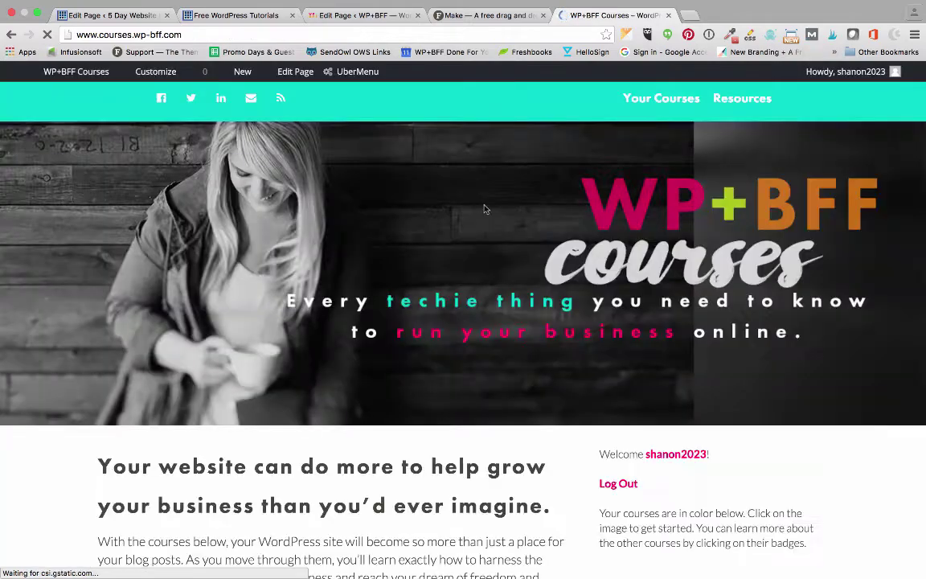
{"action": "scroll", "coordinate": [485, 208], "scroll_direction": "down", "scroll_amount": 10}
{"action": "scroll", "coordinate": [485, 207], "scroll_direction": "down", "scroll_amount": 5}
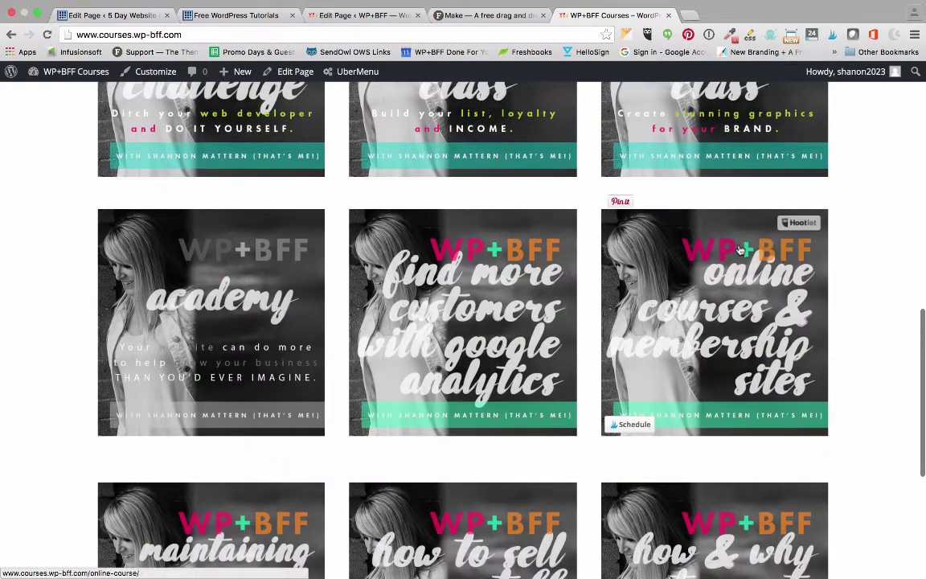
{"action": "scroll", "coordinate": [738, 269], "scroll_direction": "down", "scroll_amount": 4}
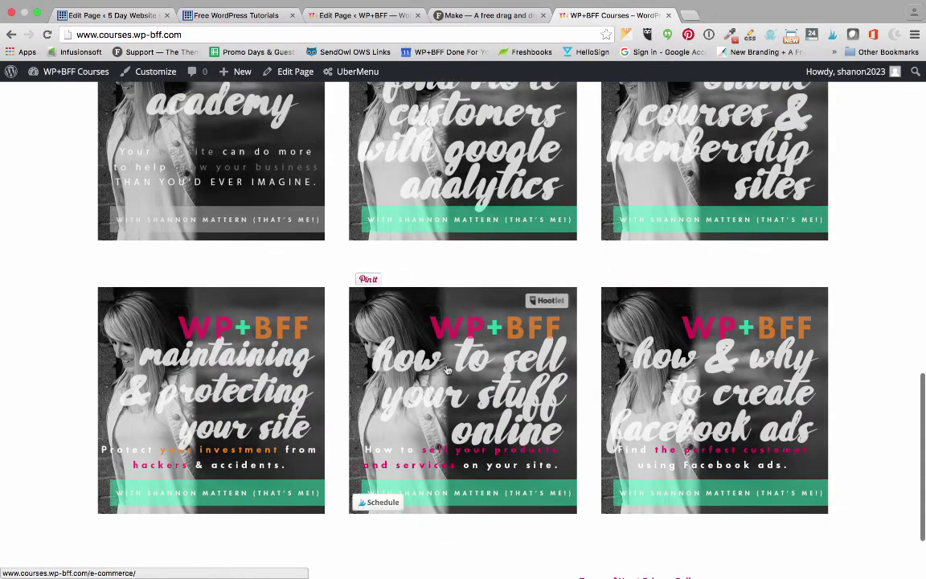
{"action": "scroll", "coordinate": [481, 404], "scroll_direction": "up", "scroll_amount": 10}
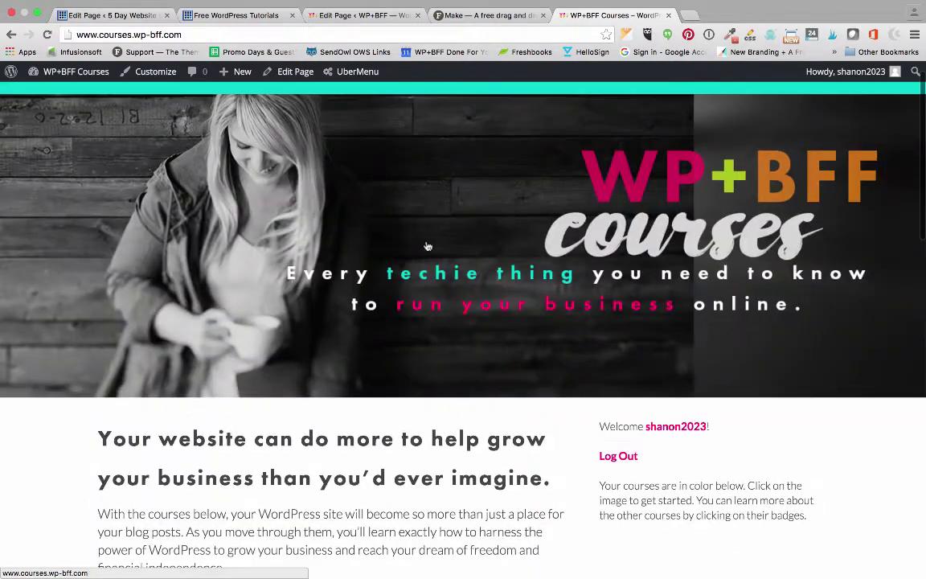
{"action": "left_click", "coordinate": [141, 17]}
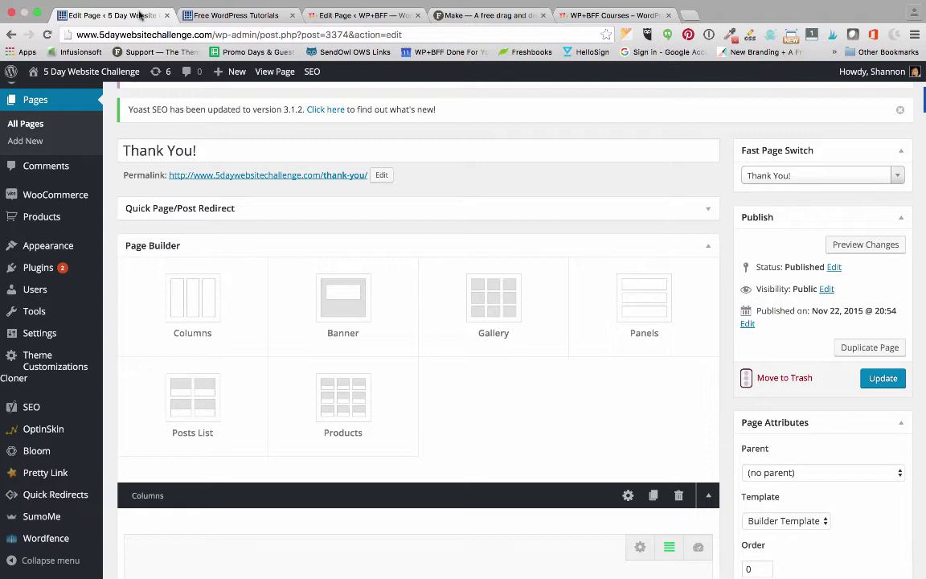
{"action": "mouse_move", "coordinate": [203, 417]}
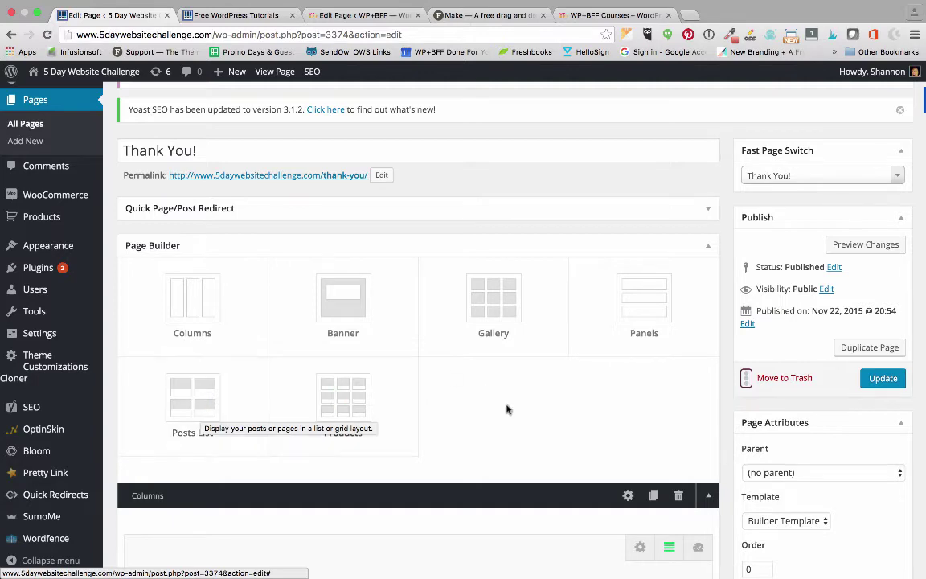
Examine the Thank You! page's Columns section, including its widget area conversion option, and the Yoast SEO settings below it
{"action": "scroll", "coordinate": [513, 420], "scroll_direction": "down", "scroll_amount": 4}
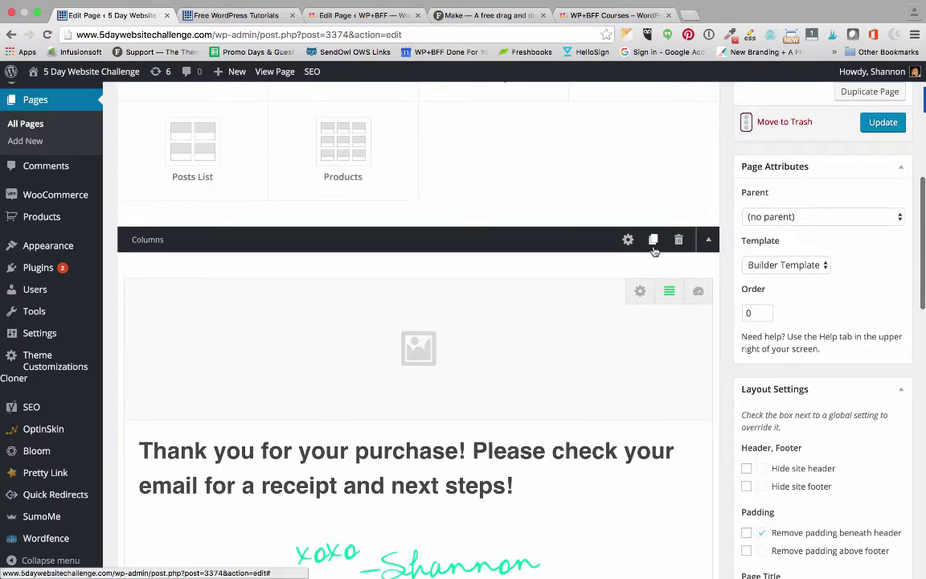
{"action": "scroll", "coordinate": [613, 243], "scroll_direction": "down", "scroll_amount": 1}
{"action": "scroll", "coordinate": [613, 244], "scroll_direction": "down", "scroll_amount": 2}
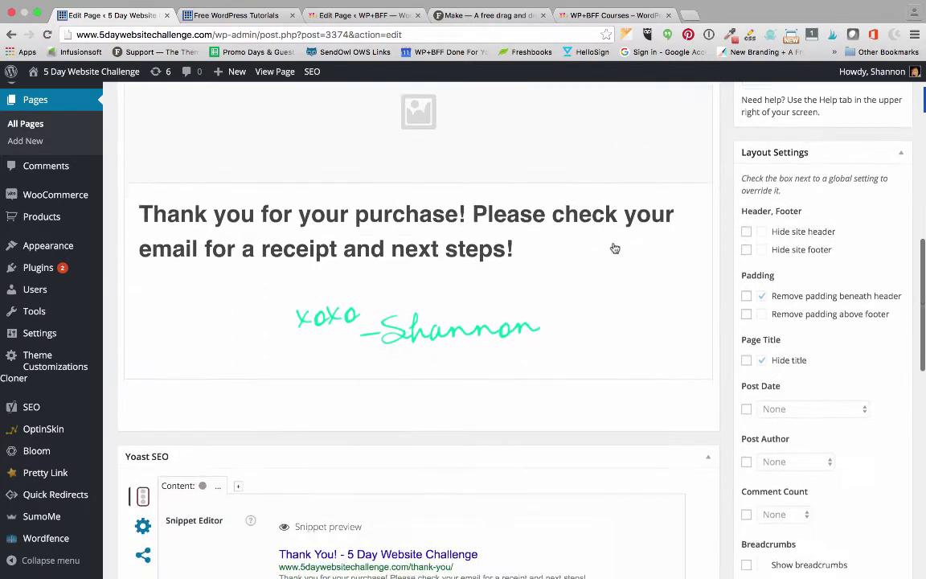
{"action": "scroll", "coordinate": [612, 248], "scroll_direction": "up", "scroll_amount": 2}
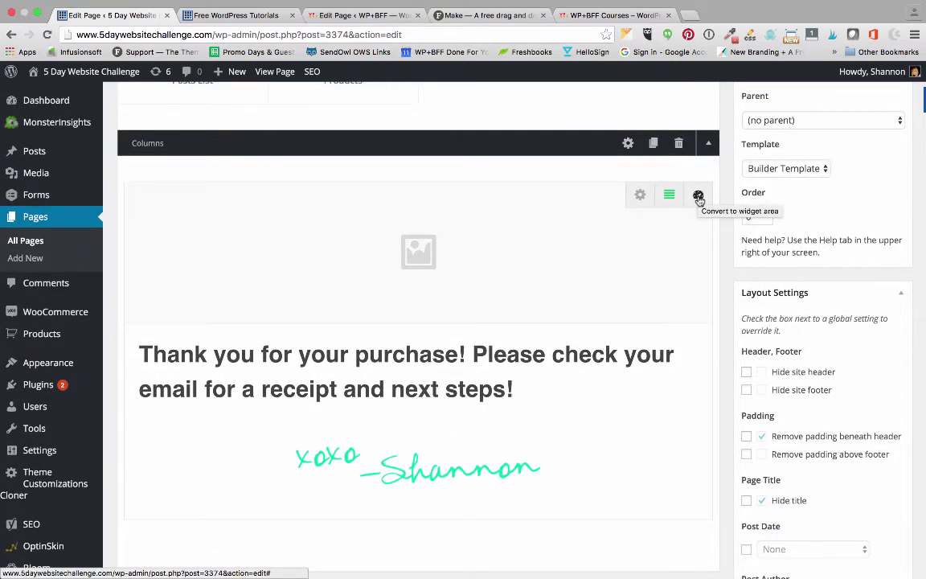
{"action": "scroll", "coordinate": [698, 198], "scroll_direction": "down", "scroll_amount": 5}
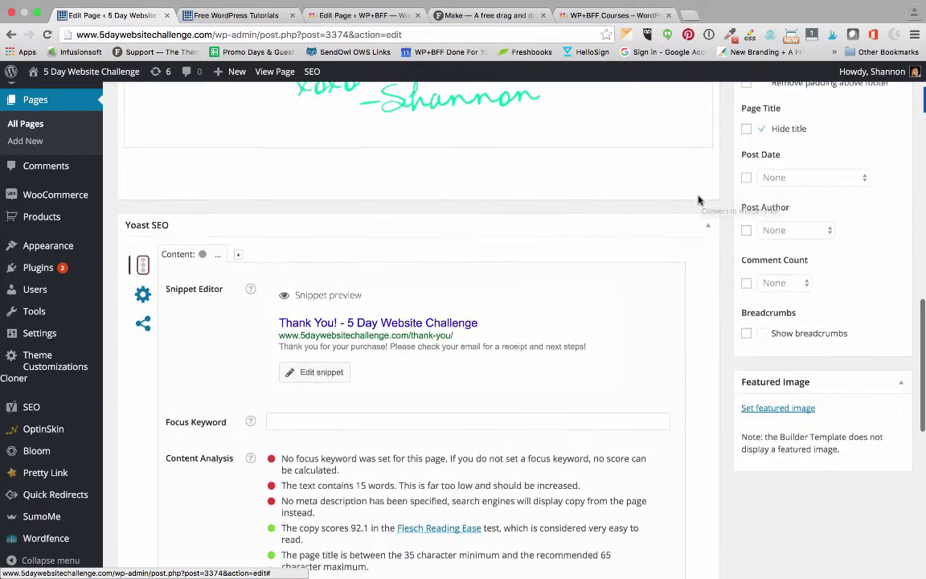
{"action": "scroll", "coordinate": [700, 201], "scroll_direction": "down", "scroll_amount": 1}
{"action": "scroll", "coordinate": [699, 201], "scroll_direction": "up", "scroll_amount": 3}
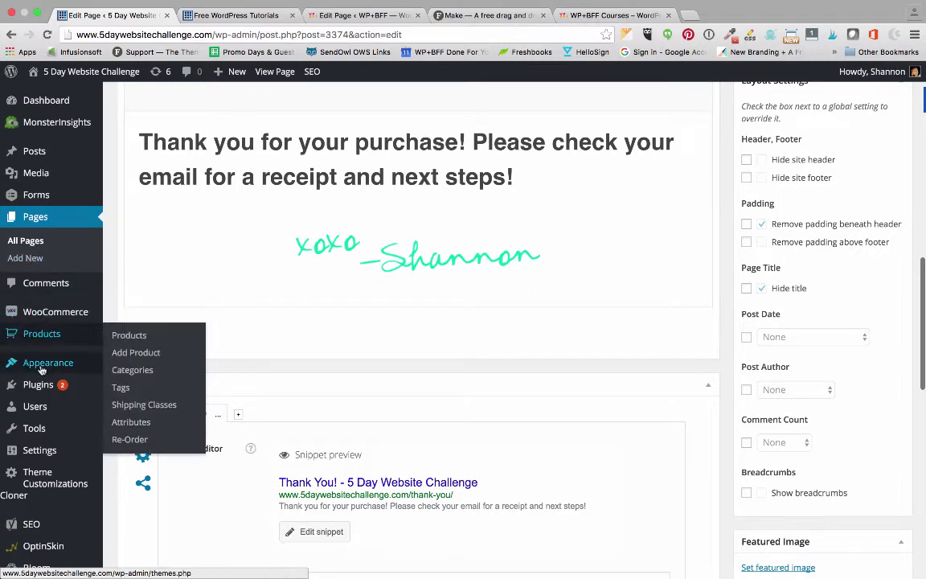
{"action": "mouse_move", "coordinate": [39, 391]}
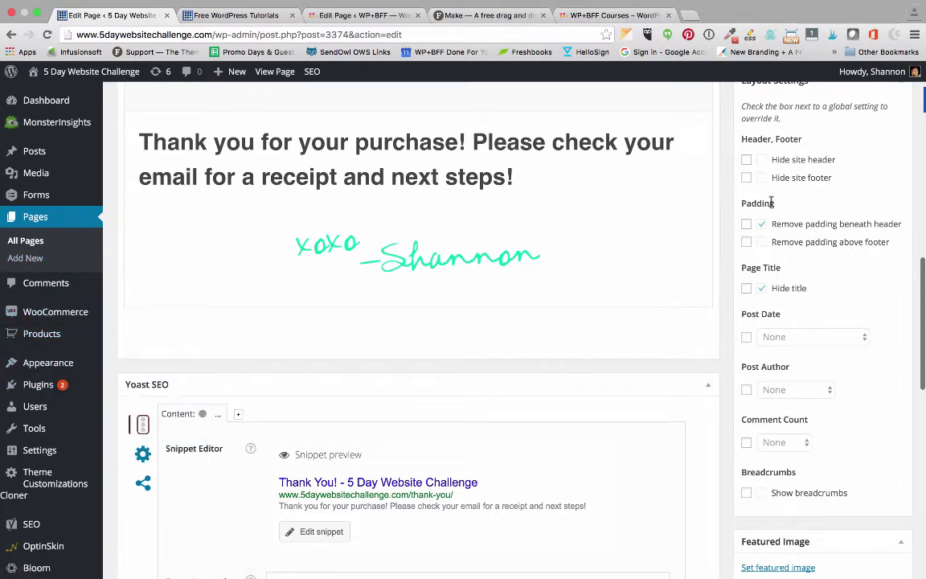
Examine the Thank You! page's Layout Settings for header, footer, padding, page title, post details and breadcrumbs
{"action": "scroll", "coordinate": [769, 203], "scroll_direction": "up", "scroll_amount": 1}
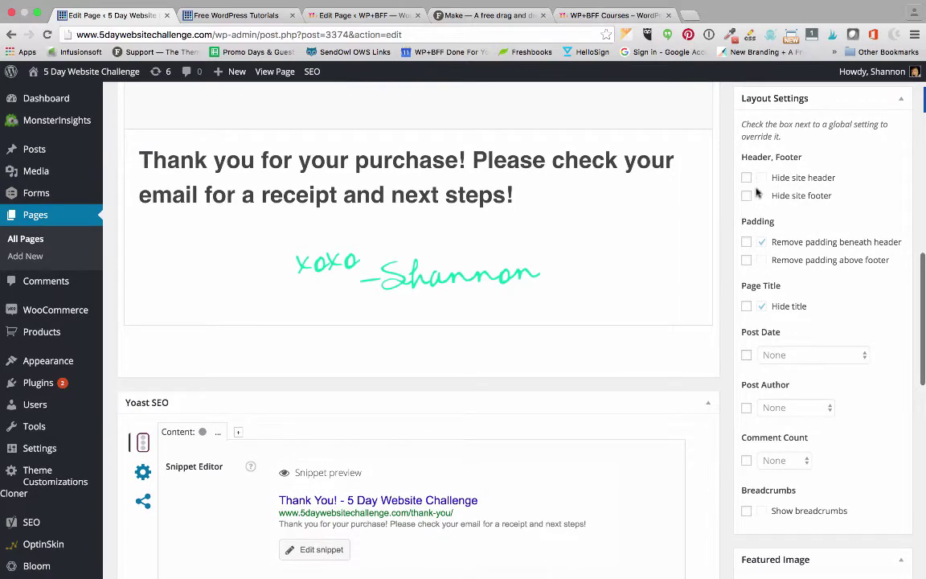
{"action": "scroll", "coordinate": [752, 241], "scroll_direction": "up", "scroll_amount": 1}
{"action": "scroll", "coordinate": [797, 153], "scroll_direction": "up", "scroll_amount": 5}
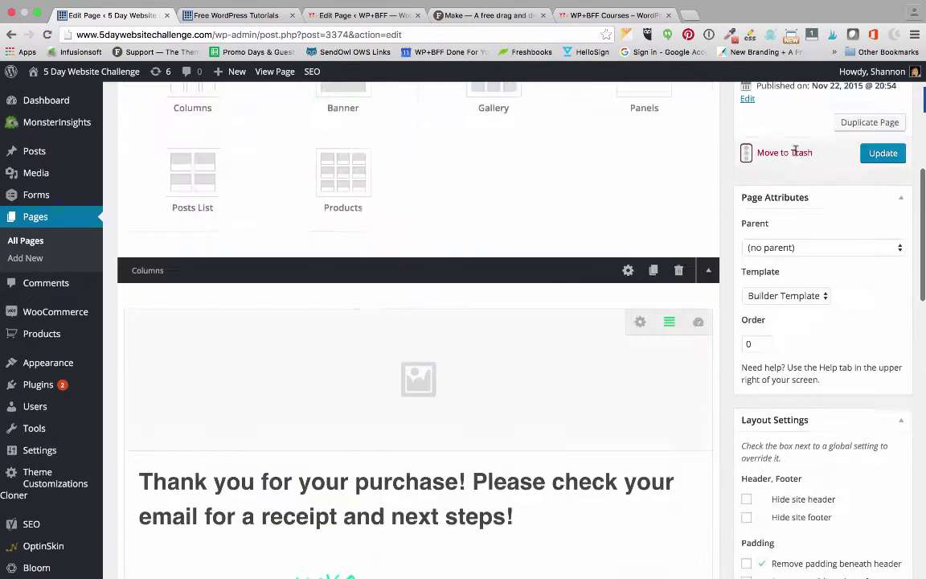
{"action": "scroll", "coordinate": [796, 151], "scroll_direction": "down", "scroll_amount": 4}
{"action": "scroll", "coordinate": [796, 151], "scroll_direction": "down", "scroll_amount": 1}
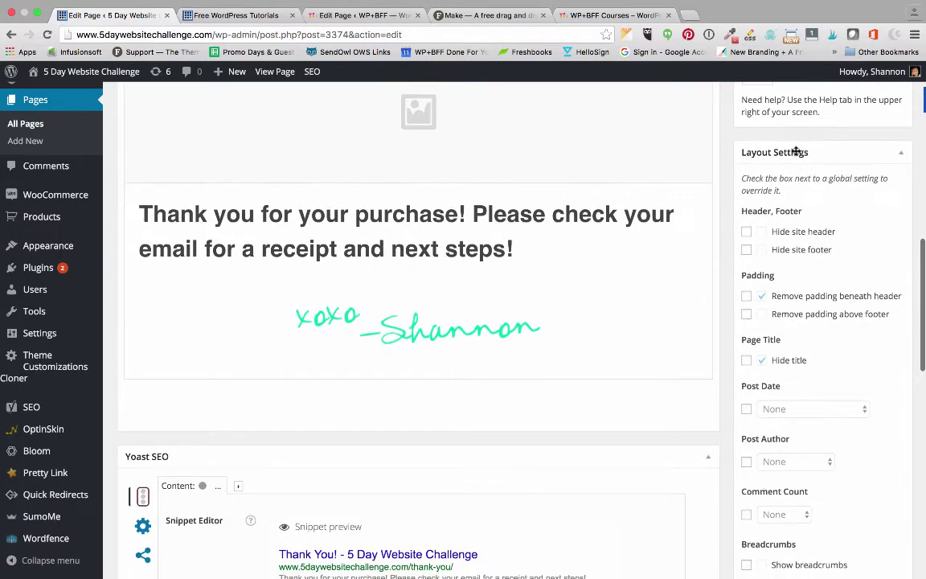
{"action": "scroll", "coordinate": [793, 161], "scroll_direction": "down", "scroll_amount": 1}
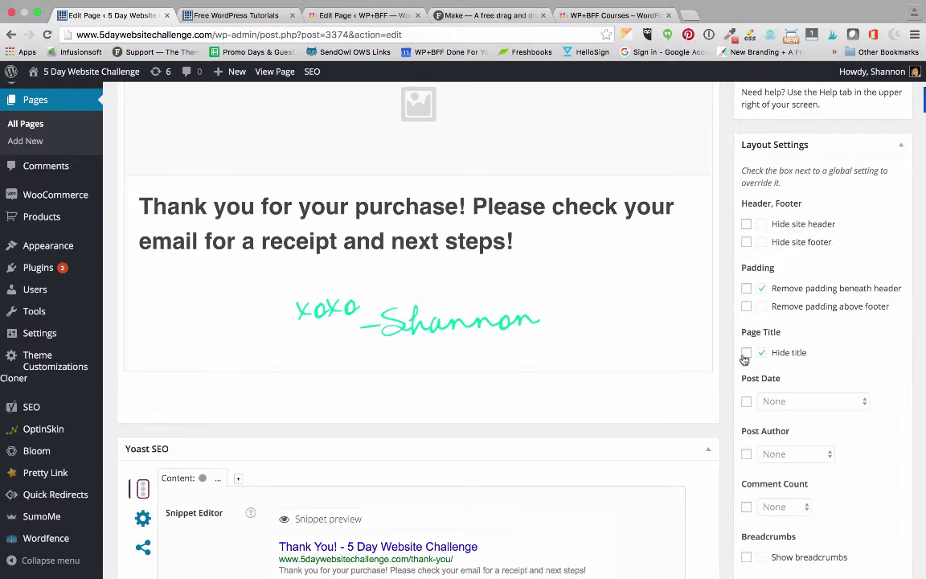
{"action": "scroll", "coordinate": [744, 360], "scroll_direction": "down", "scroll_amount": 5}
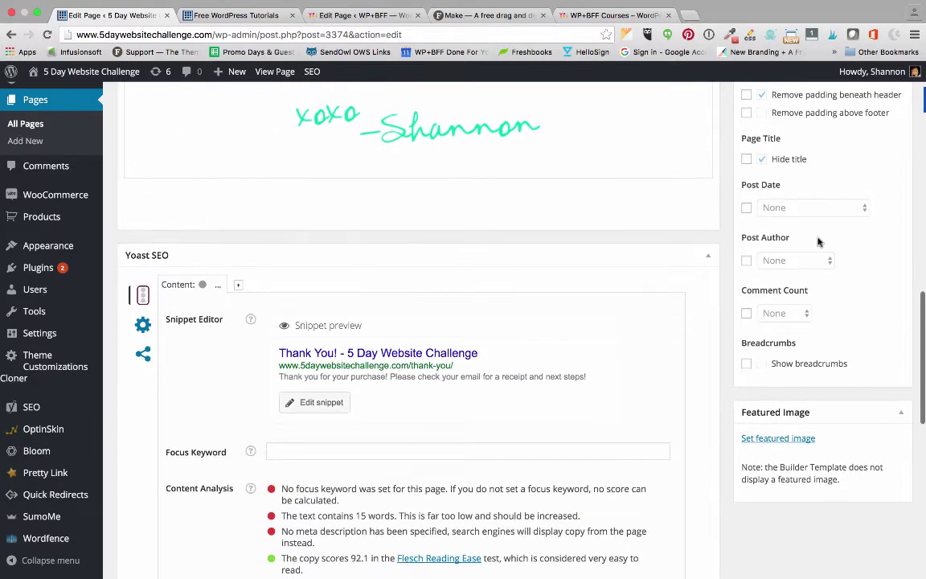
{"action": "scroll", "coordinate": [829, 233], "scroll_direction": "up", "scroll_amount": 5}
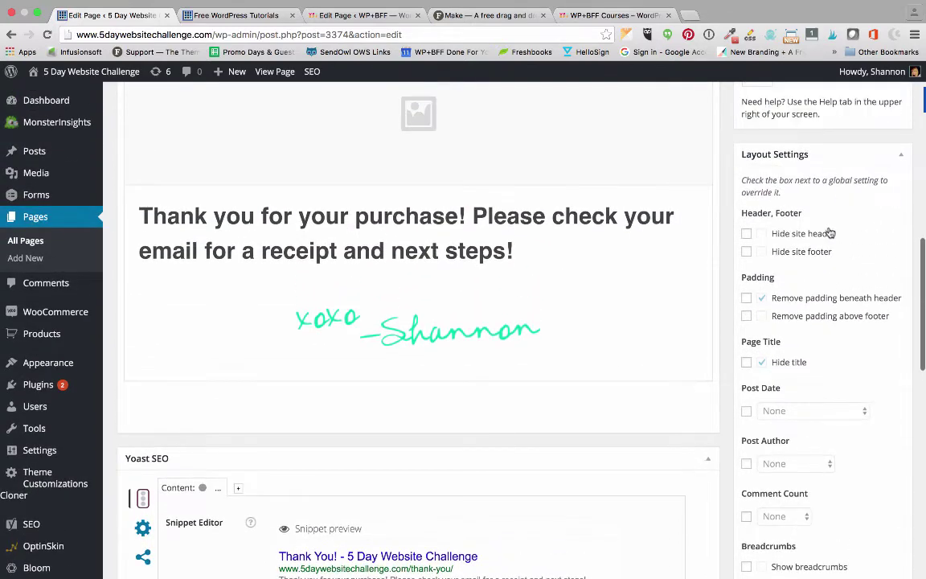
{"action": "scroll", "coordinate": [829, 233], "scroll_direction": "up", "scroll_amount": 1}
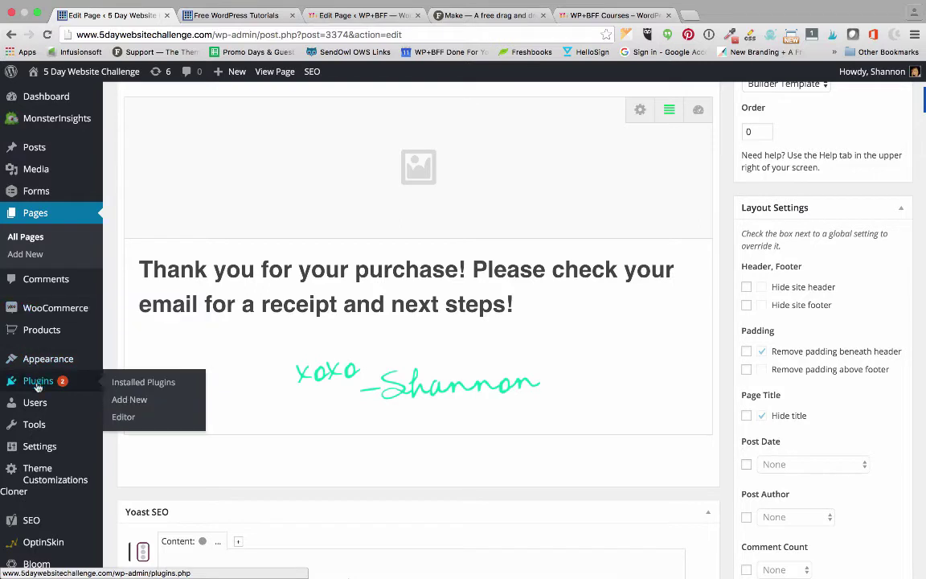
Deactivate the Make Plus plugin on the 5 Day Website Challenge site
{"action": "left_click", "coordinate": [120, 382]}
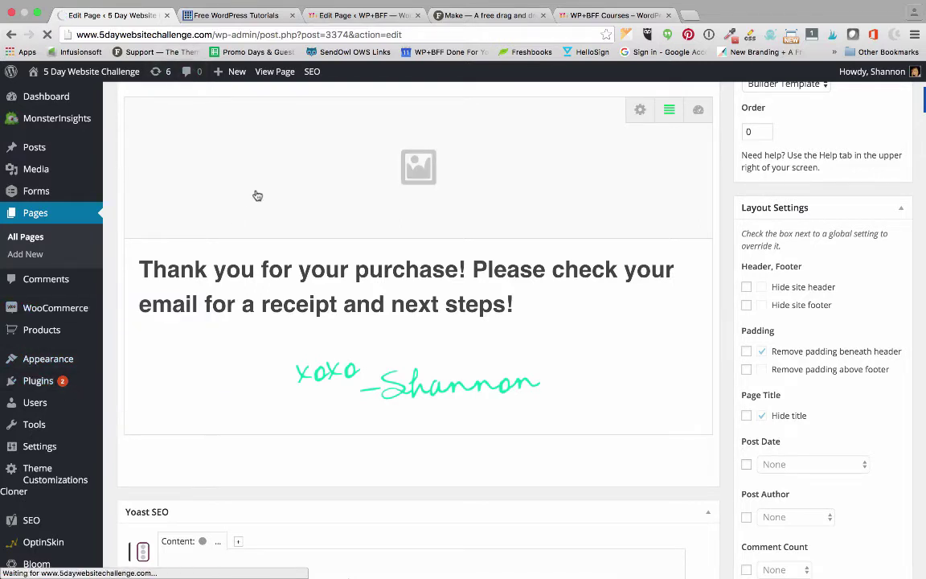
{"action": "scroll", "coordinate": [258, 196], "scroll_direction": "down", "scroll_amount": 1}
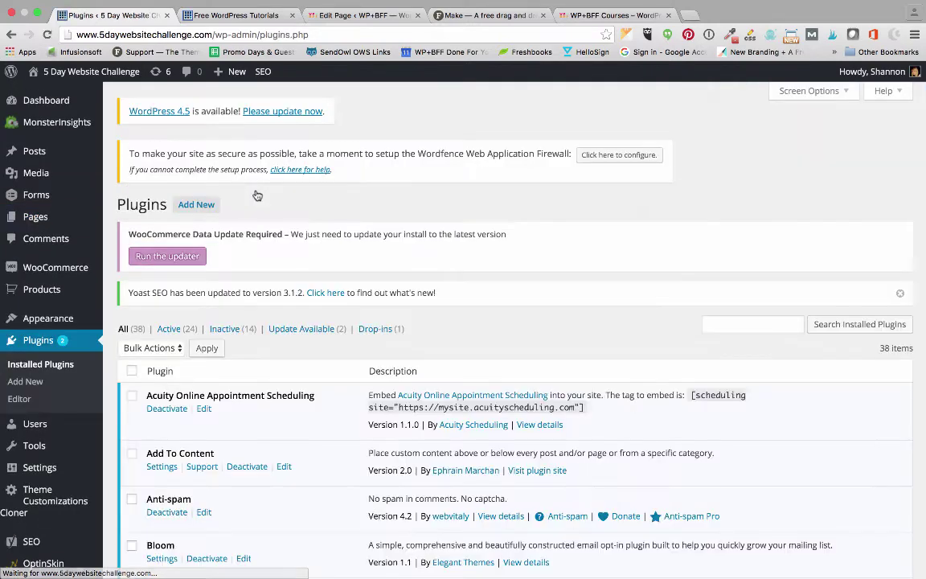
{"action": "scroll", "coordinate": [258, 196], "scroll_direction": "down", "scroll_amount": 5}
{"action": "scroll", "coordinate": [258, 196], "scroll_direction": "down", "scroll_amount": 15}
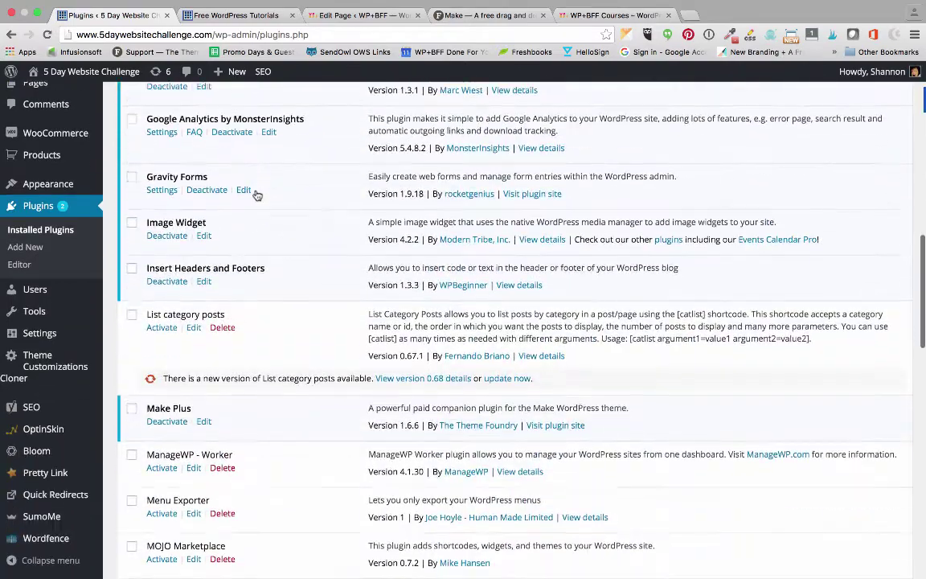
{"action": "left_click", "coordinate": [165, 205]}
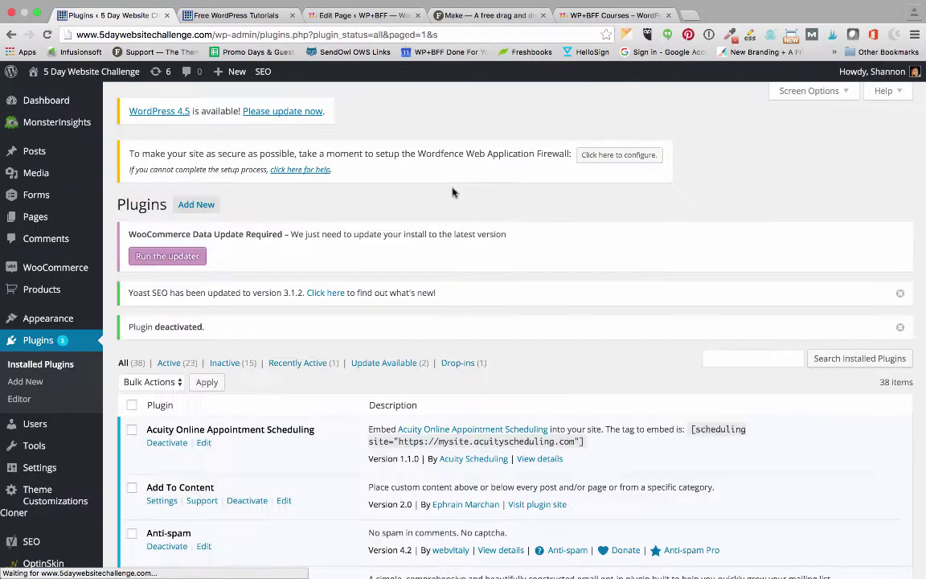
Start a new page on the 5 Day Website Challenge site
{"action": "scroll", "coordinate": [374, 214], "scroll_direction": "down", "scroll_amount": 5}
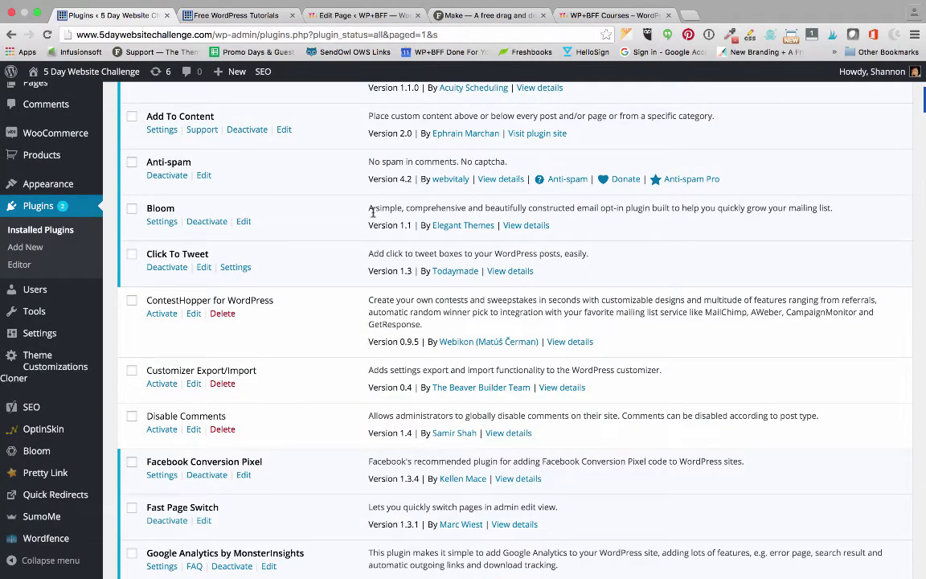
{"action": "scroll", "coordinate": [61, 213], "scroll_direction": "up", "scroll_amount": 3}
{"action": "left_click", "coordinate": [139, 239]}
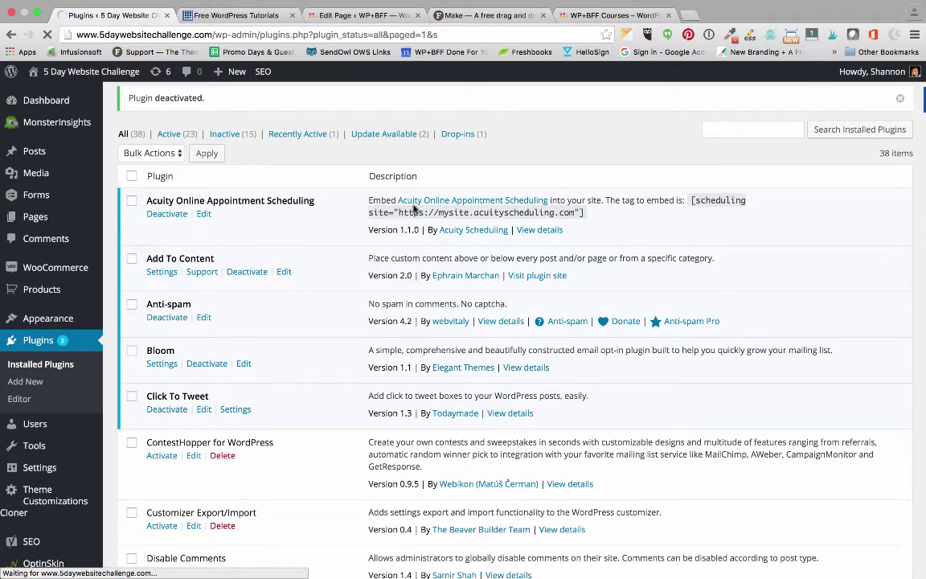
Switch to the WP+BFF site's Motivation page editor and start a new page from there
{"action": "left_click", "coordinate": [342, 32]}
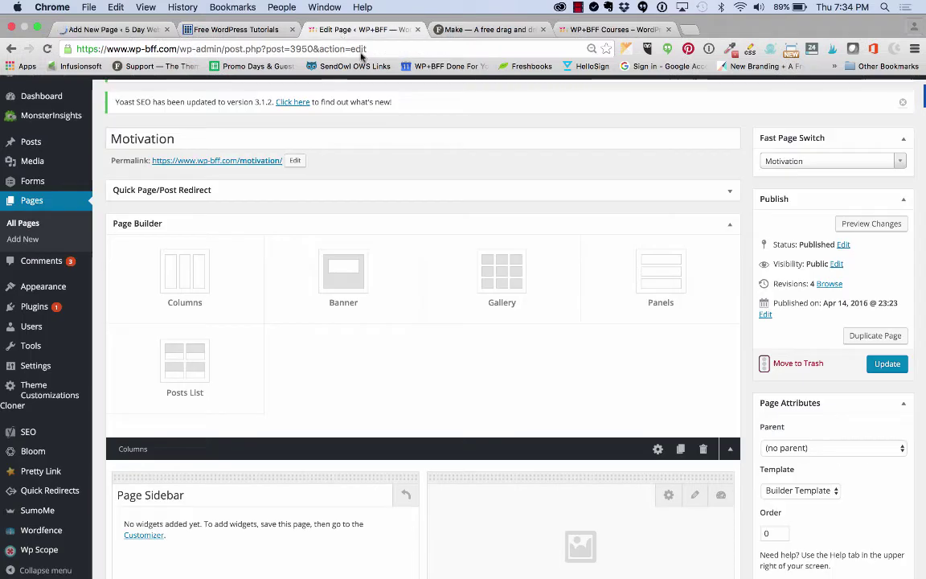
{"action": "scroll", "coordinate": [383, 180], "scroll_direction": "up", "scroll_amount": 2}
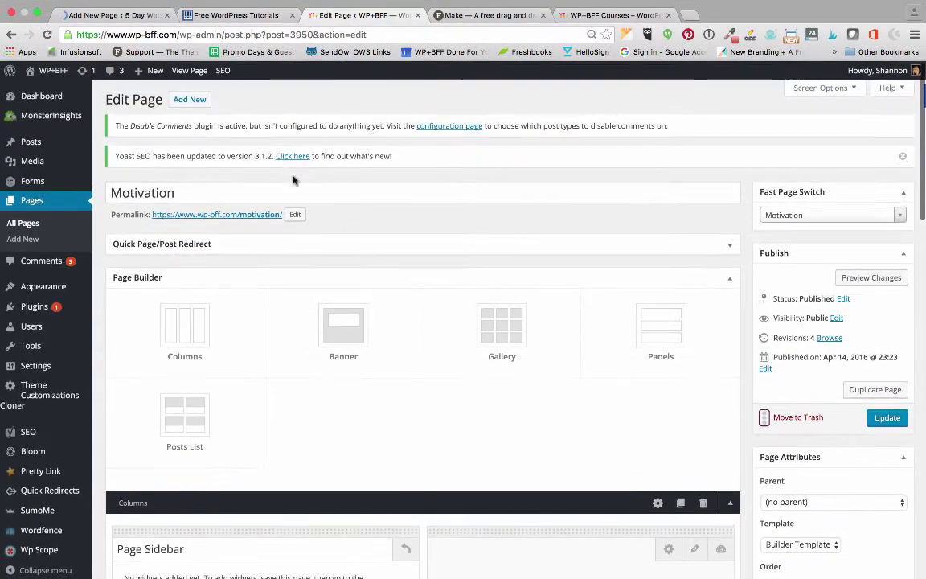
{"action": "left_click", "coordinate": [193, 99]}
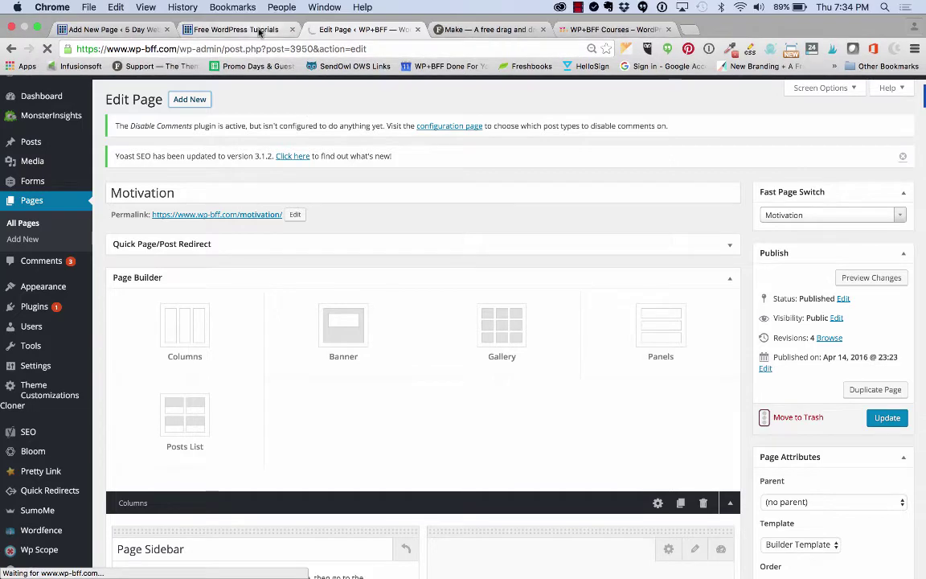
Close the Free WordPress Tutorials page and return to the new page on the 5 Day Website Challenge site
{"action": "left_click", "coordinate": [264, 30]}
{"action": "left_click", "coordinate": [292, 30]}
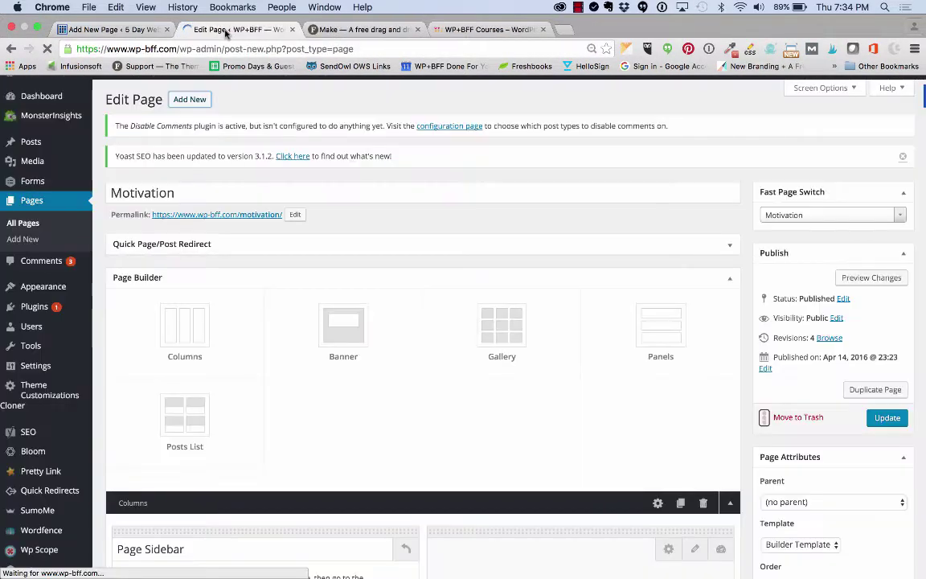
{"action": "left_click", "coordinate": [115, 18]}
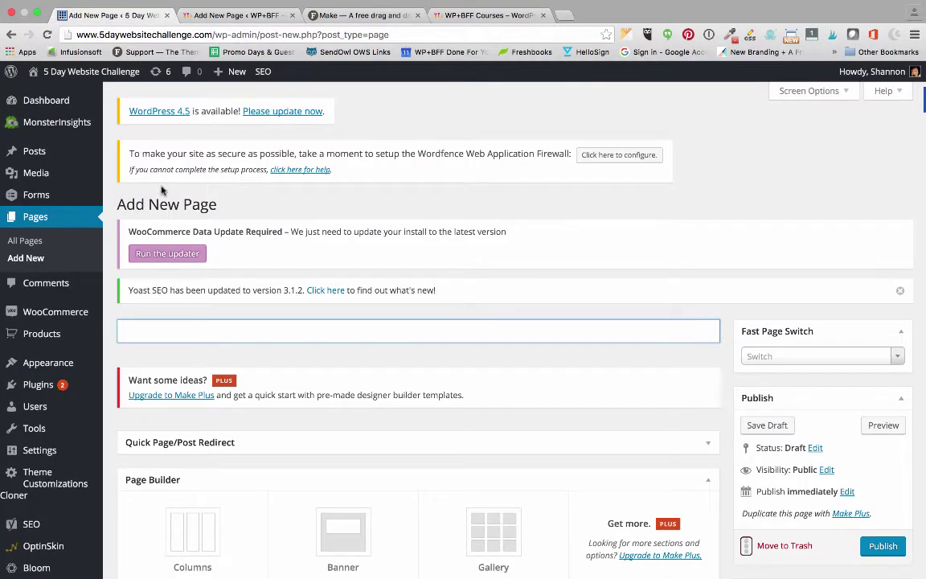
Examine the new-page screen of the 5 Day Website Challenge site down to the Layout Settings upgrade note
{"action": "scroll", "coordinate": [161, 190], "scroll_direction": "down", "scroll_amount": 3}
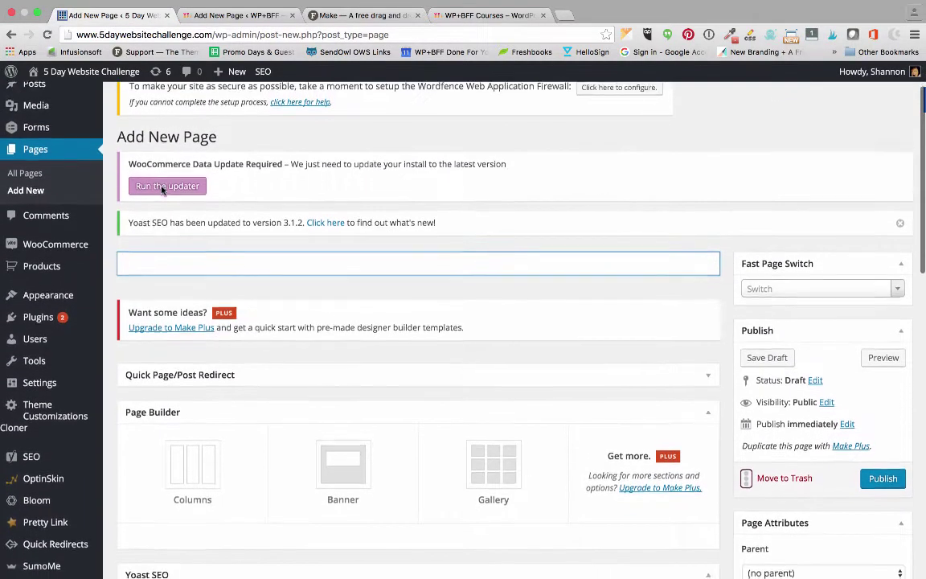
{"action": "scroll", "coordinate": [161, 190], "scroll_direction": "down", "scroll_amount": 3}
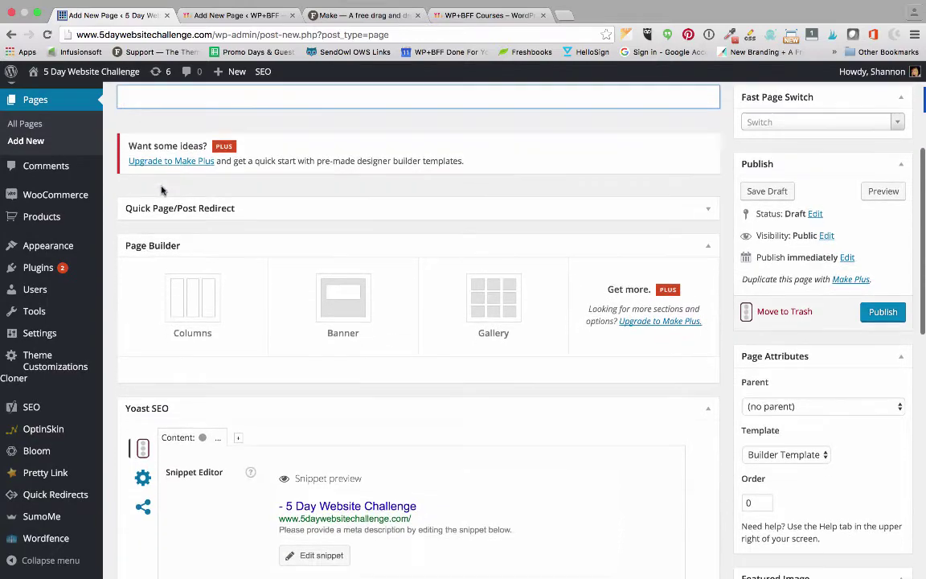
{"action": "scroll", "coordinate": [523, 181], "scroll_direction": "down", "scroll_amount": 9}
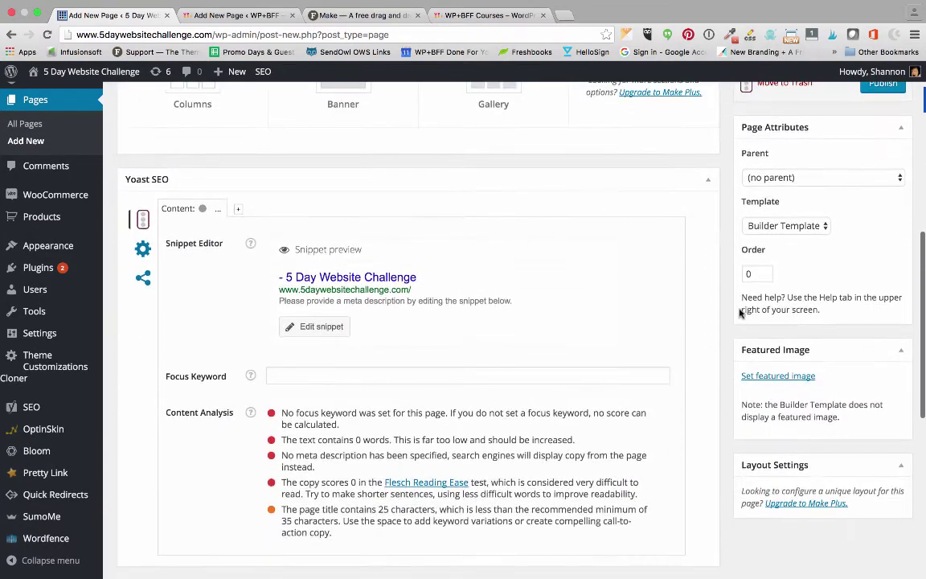
{"action": "scroll", "coordinate": [741, 314], "scroll_direction": "down", "scroll_amount": 1}
{"action": "scroll", "coordinate": [836, 348], "scroll_direction": "down", "scroll_amount": 5}
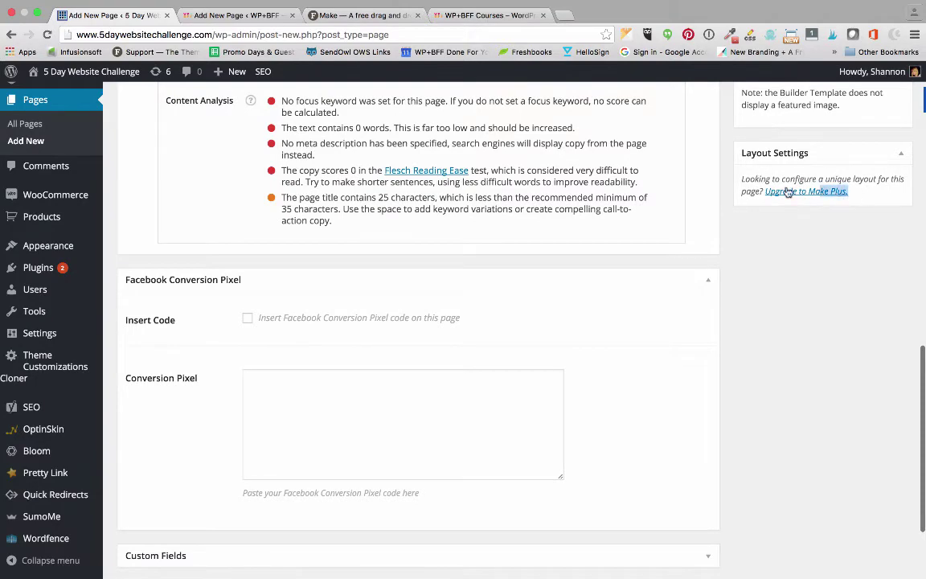
{"action": "triple_click", "coordinate": [746, 178]}
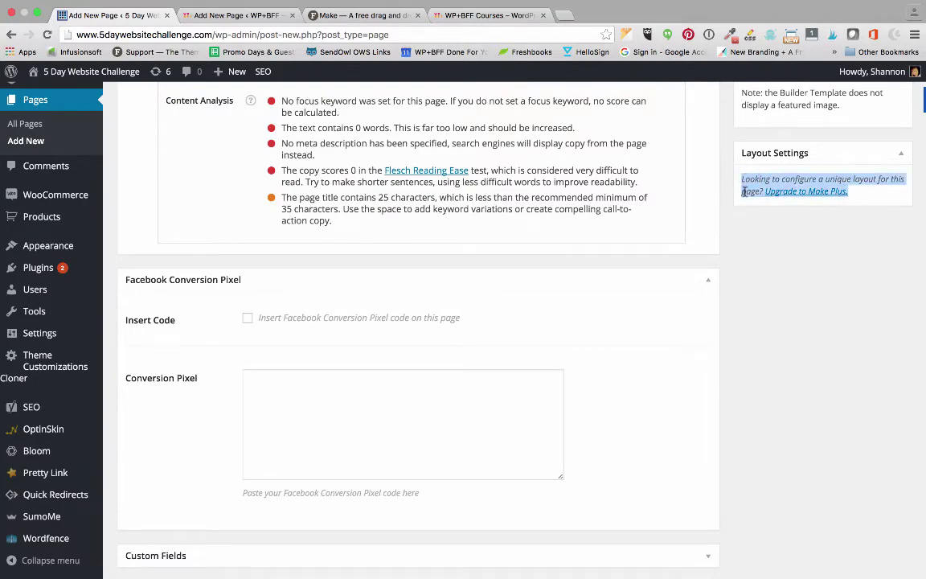
Switch to the WP+BFF site's new page and examine the options under Layout Settings
{"action": "left_click", "coordinate": [218, 16]}
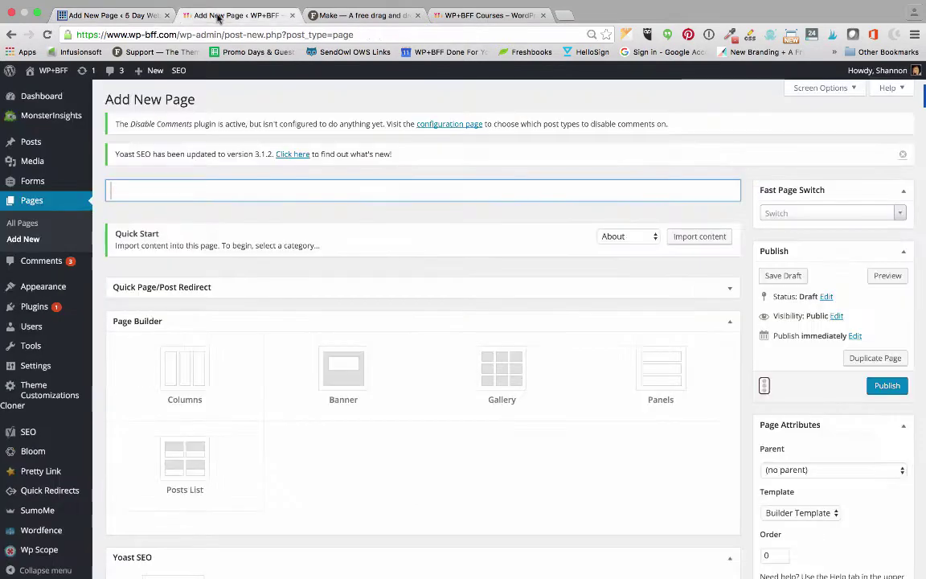
{"action": "scroll", "coordinate": [768, 344], "scroll_direction": "down", "scroll_amount": 10}
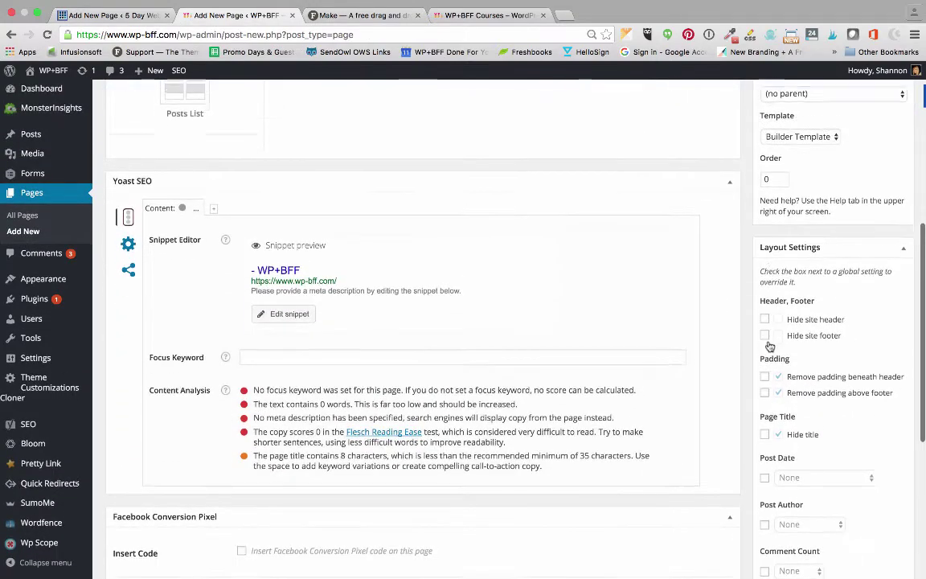
{"action": "scroll", "coordinate": [816, 378], "scroll_direction": "down", "scroll_amount": 2}
{"action": "scroll", "coordinate": [817, 378], "scroll_direction": "up", "scroll_amount": 3}
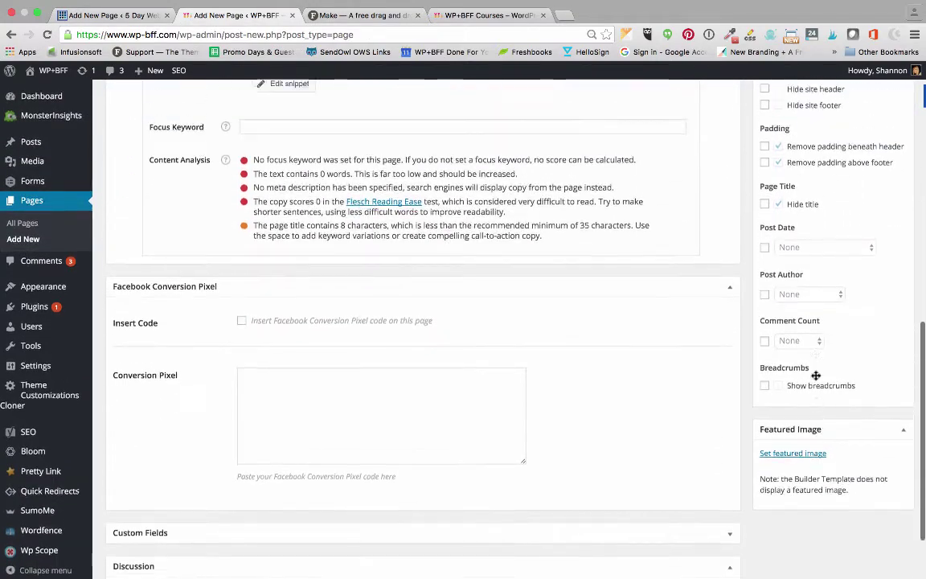
Title the new WP+BFF page "Squeeze Page"
{"action": "scroll", "coordinate": [816, 378], "scroll_direction": "up", "scroll_amount": 10}
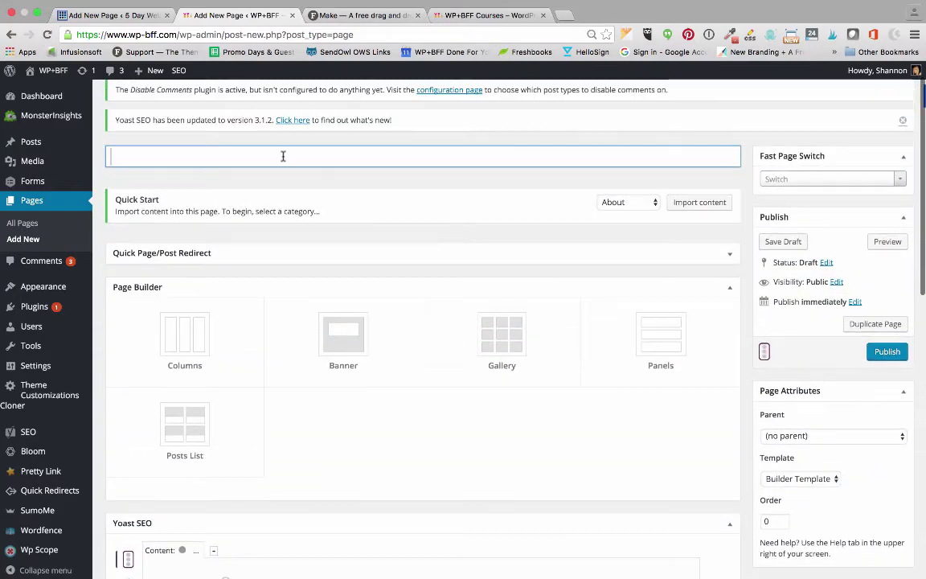
{"action": "type", "text": "Squeeze Page"}
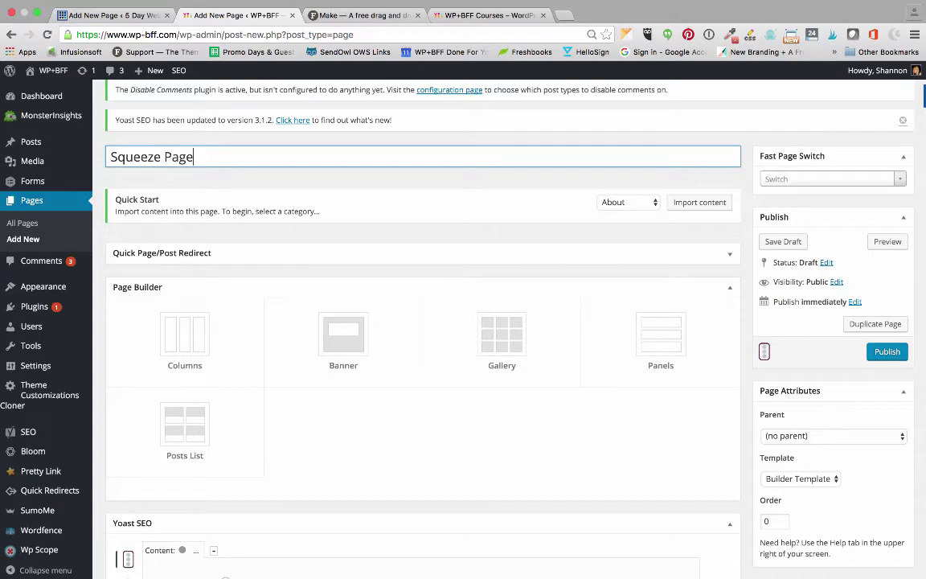
{"action": "left_click", "coordinate": [372, 142]}
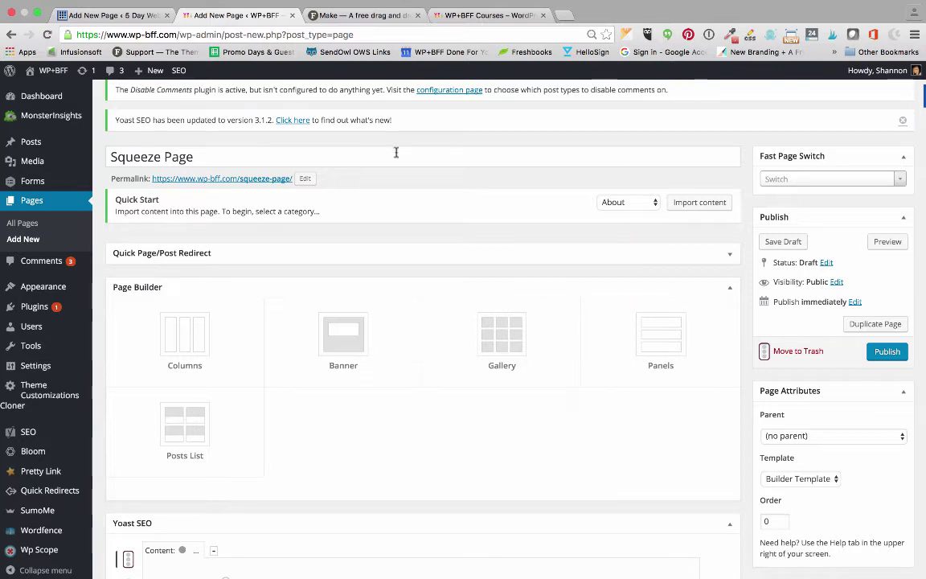
Save the Squeeze Page as a draft and open its preview from the permalink
{"action": "scroll", "coordinate": [465, 196], "scroll_direction": "down", "scroll_amount": 1}
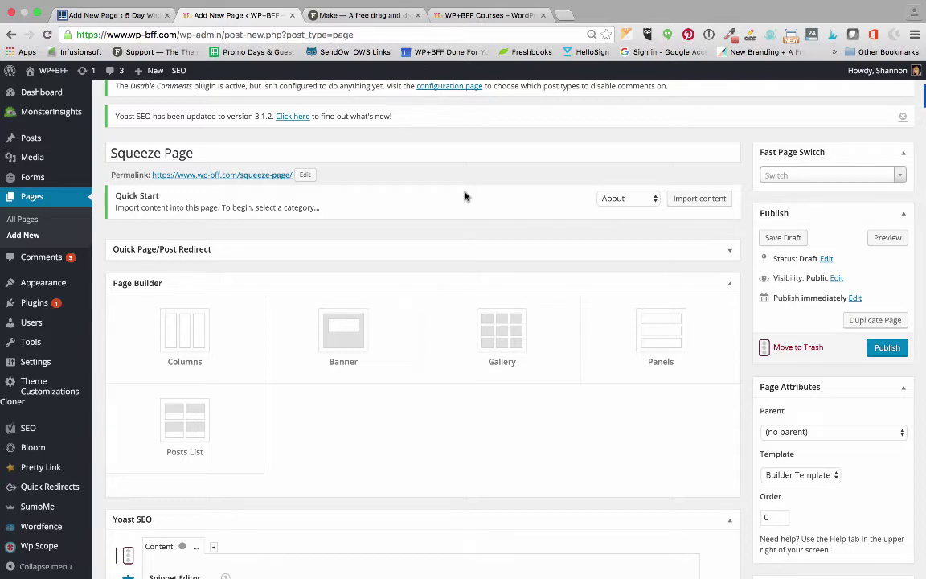
{"action": "scroll", "coordinate": [367, 193], "scroll_direction": "up", "scroll_amount": 1}
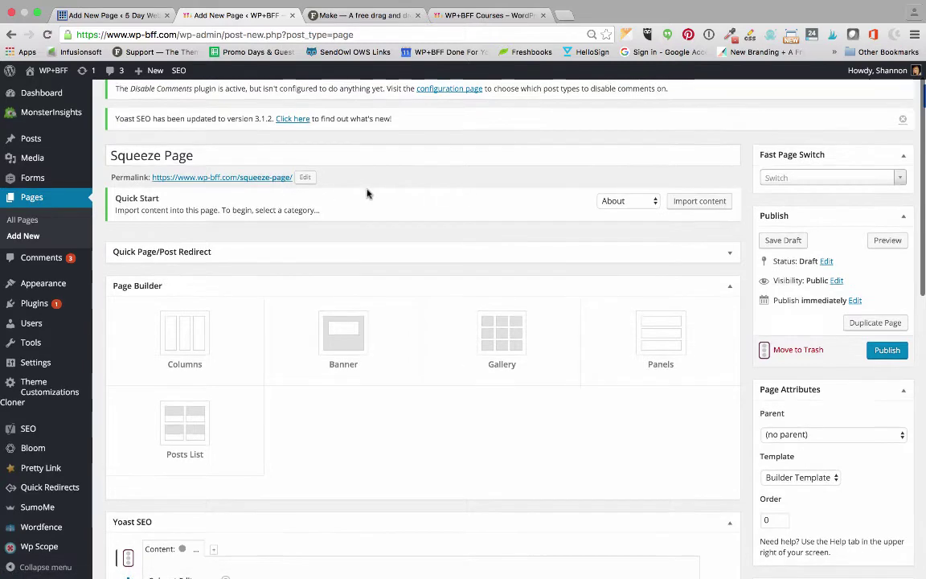
{"action": "scroll", "coordinate": [605, 264], "scroll_direction": "up", "scroll_amount": 2}
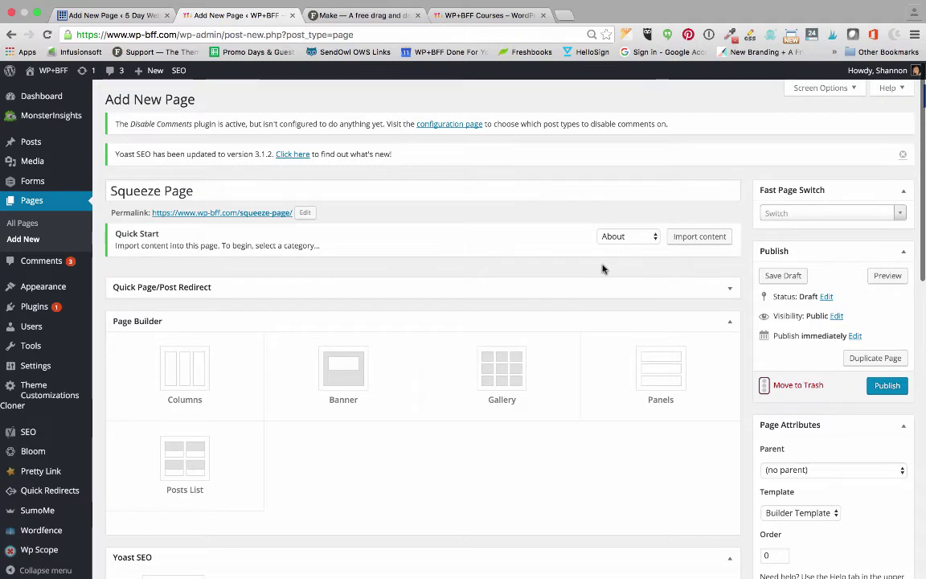
{"action": "left_click", "coordinate": [793, 279]}
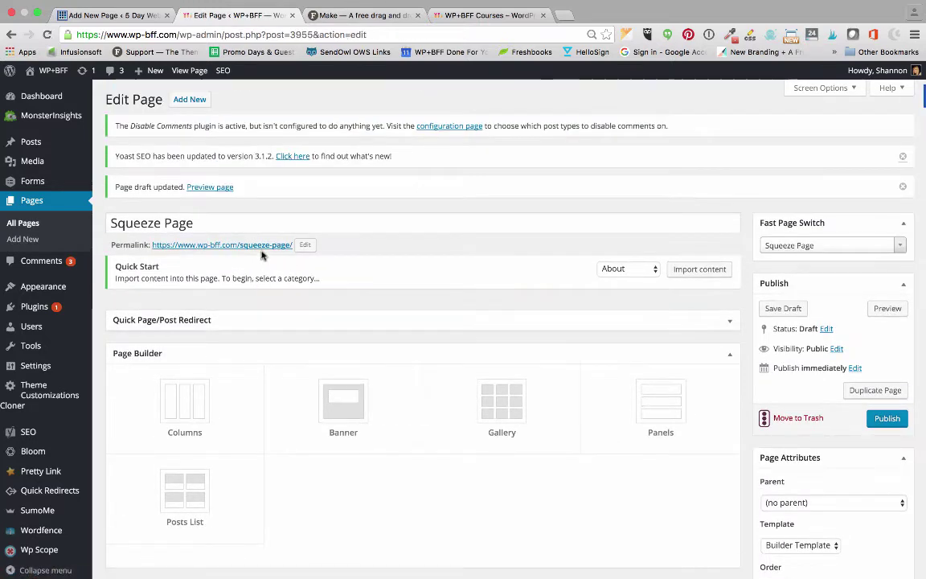
{"action": "left_click", "coordinate": [257, 245]}
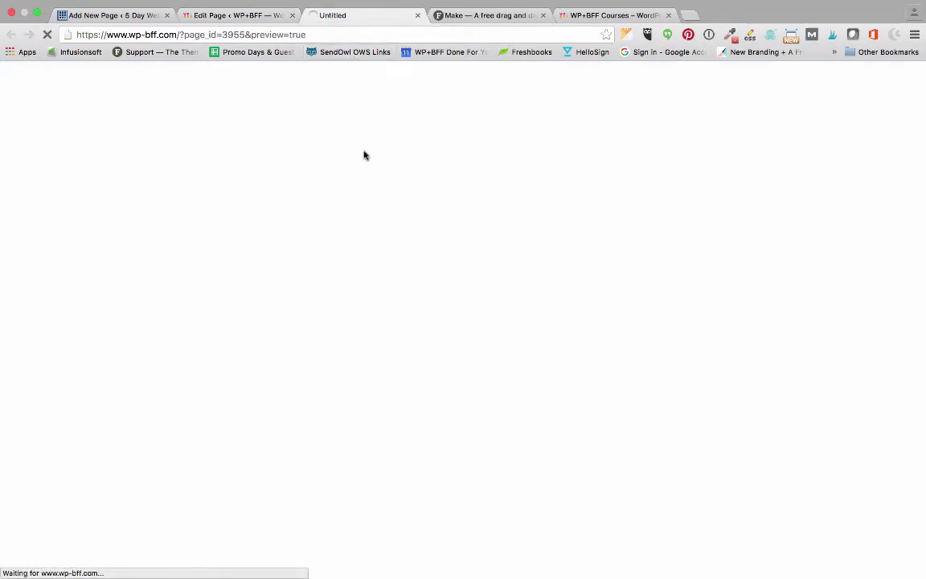
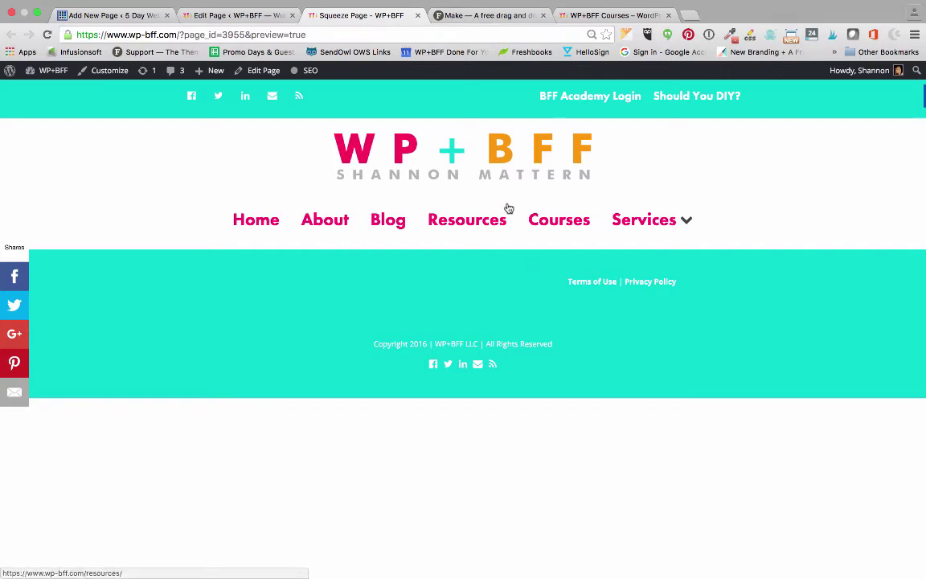
Return to the page editor and override the global layout setting so that the site header is hidden on this page
{"action": "left_click", "coordinate": [257, 18]}
{"action": "scroll", "coordinate": [489, 283], "scroll_direction": "down", "scroll_amount": 3}
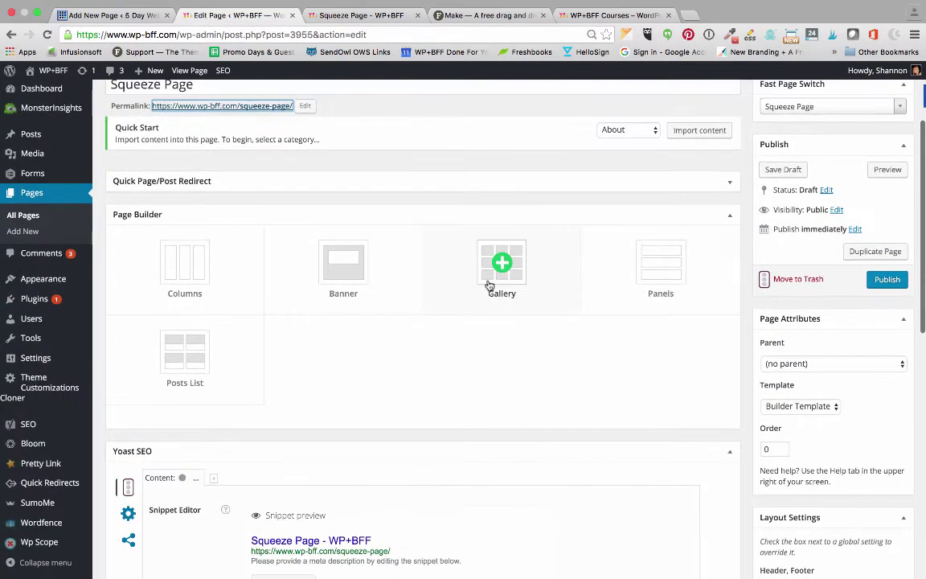
{"action": "scroll", "coordinate": [811, 311], "scroll_direction": "down", "scroll_amount": 5}
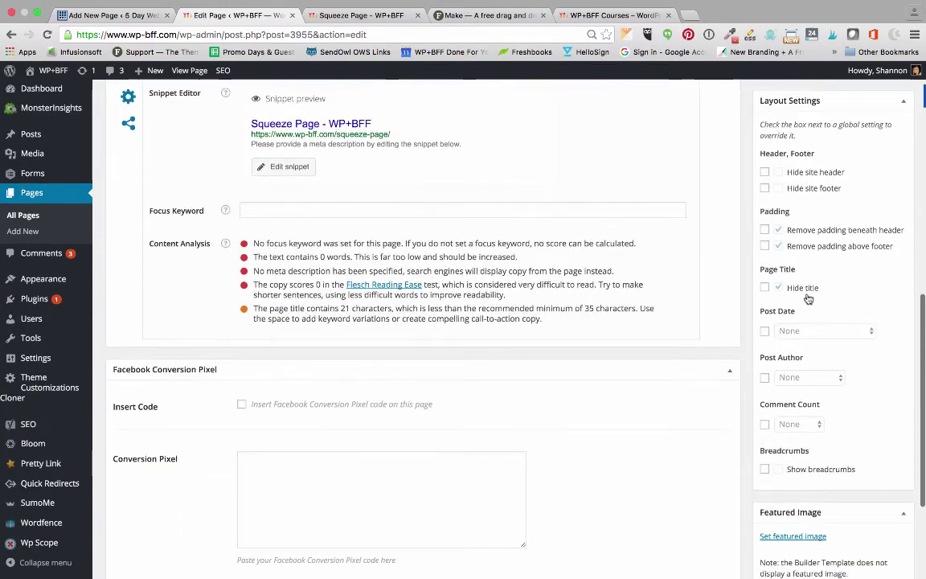
{"action": "left_click", "coordinate": [776, 174]}
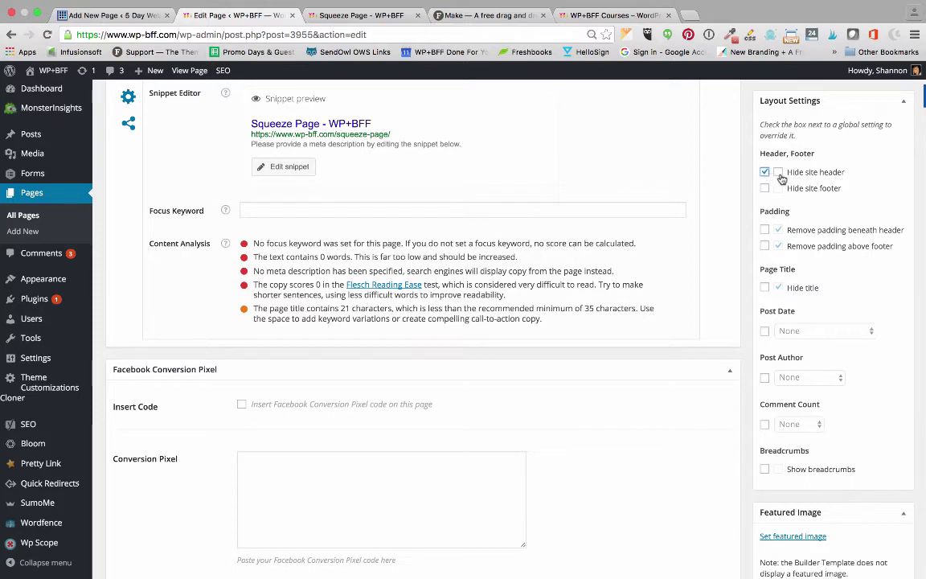
{"action": "left_click", "coordinate": [778, 173]}
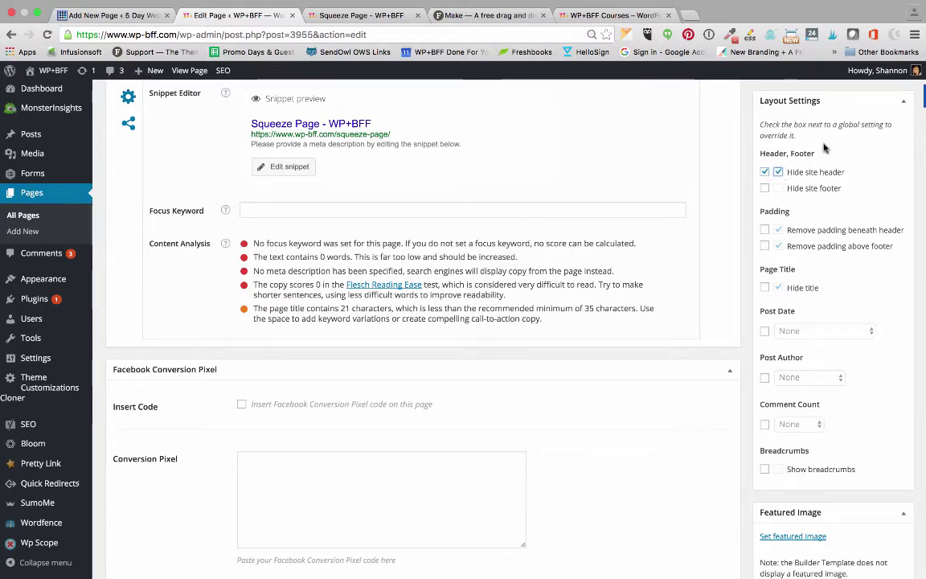
Override the global layout settings for removing padding beneath the header and above the footer and for hiding the title, keeping all three enabled
{"action": "scroll", "coordinate": [805, 153], "scroll_direction": "down", "scroll_amount": 1}
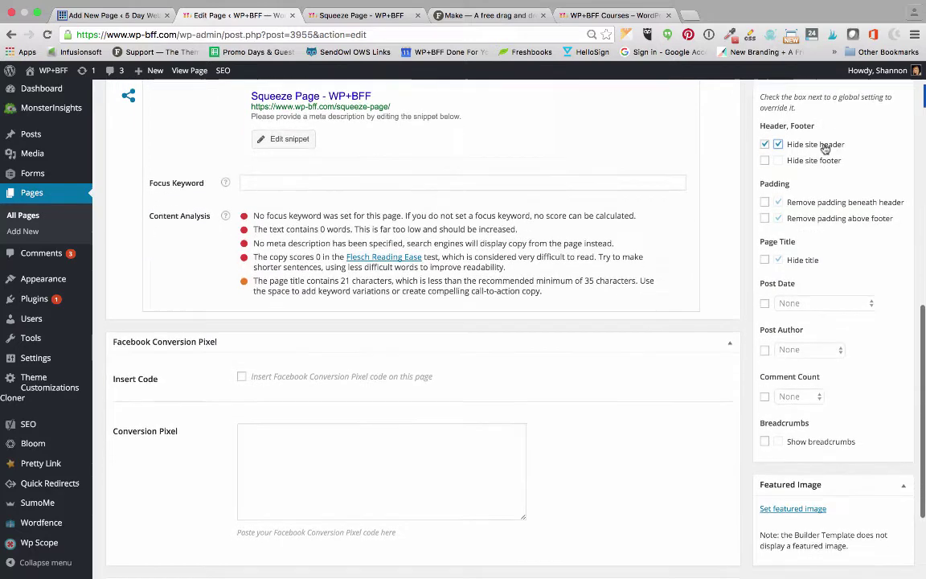
{"action": "left_click", "coordinate": [765, 204]}
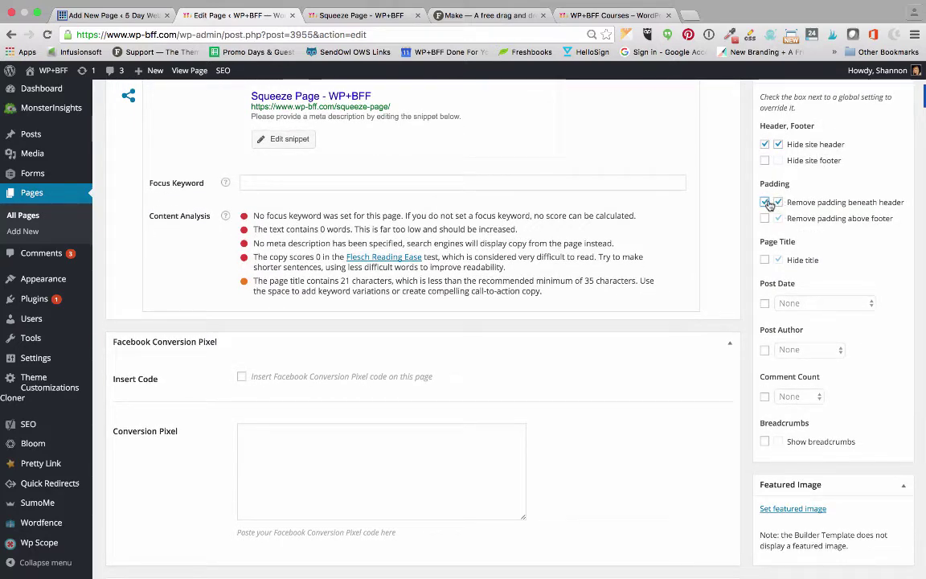
{"action": "left_click", "coordinate": [764, 218]}
{"action": "scroll", "coordinate": [817, 233], "scroll_direction": "down", "scroll_amount": 1}
{"action": "left_click", "coordinate": [765, 240]}
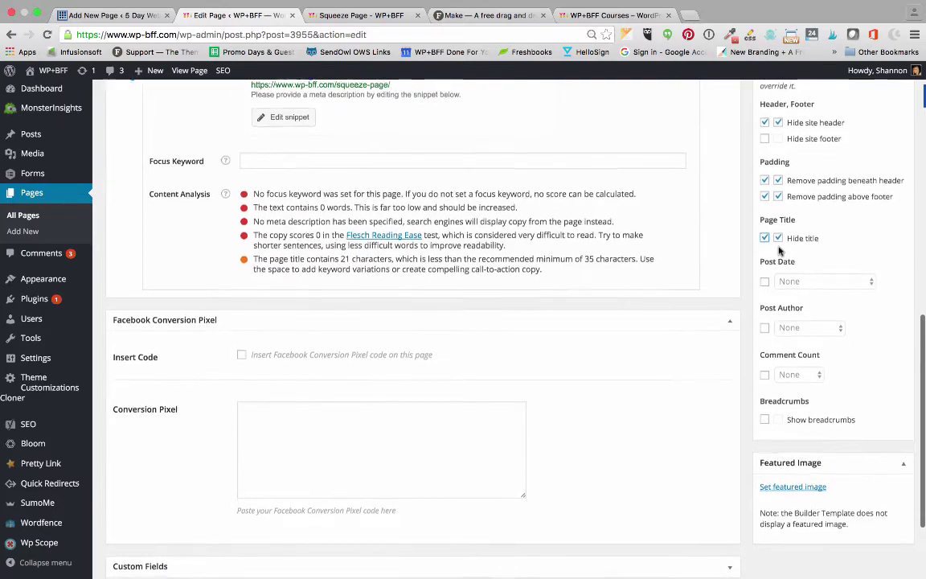
{"action": "scroll", "coordinate": [764, 244], "scroll_direction": "down", "scroll_amount": 2}
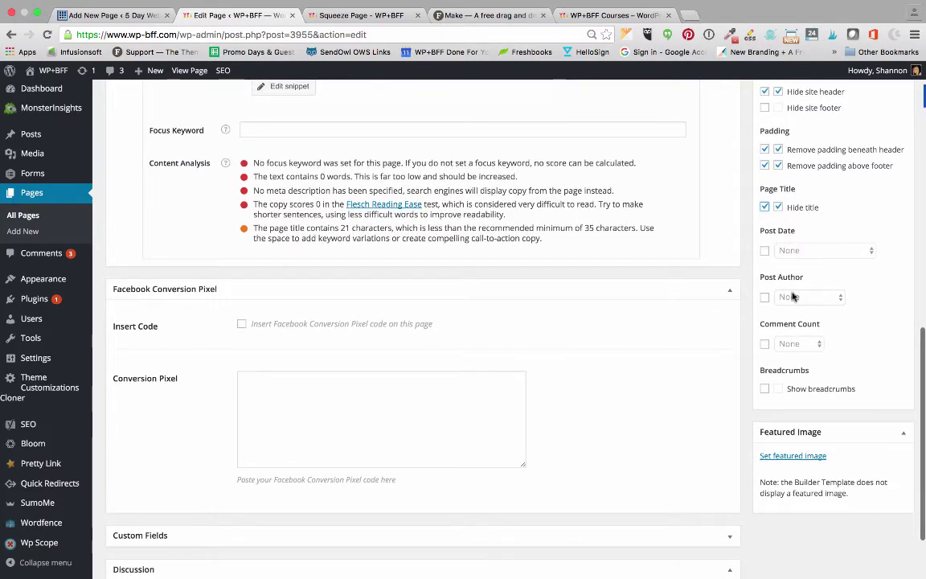
Publish the Squeeze Page and open the live page from its permalink
{"action": "scroll", "coordinate": [821, 364], "scroll_direction": "up", "scroll_amount": 10}
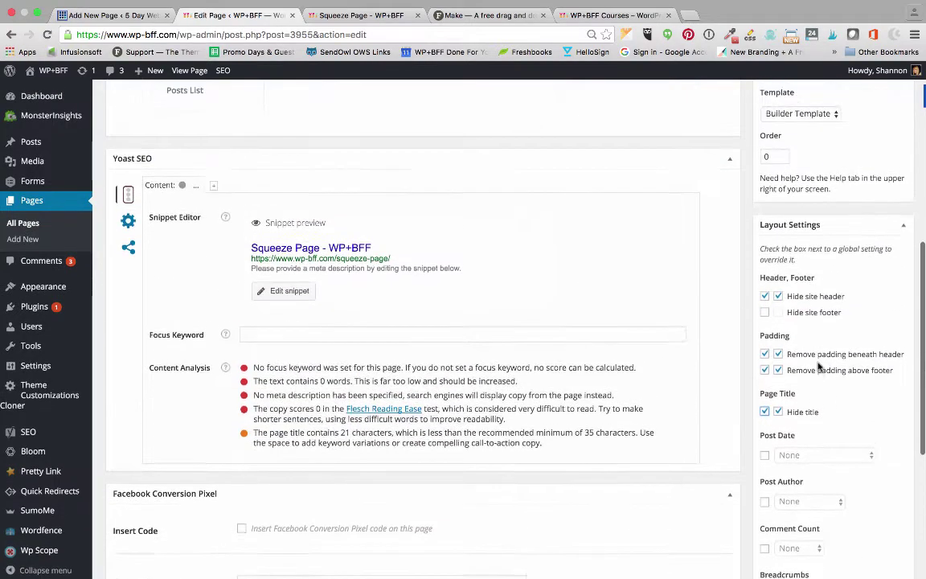
{"action": "left_click", "coordinate": [887, 419]}
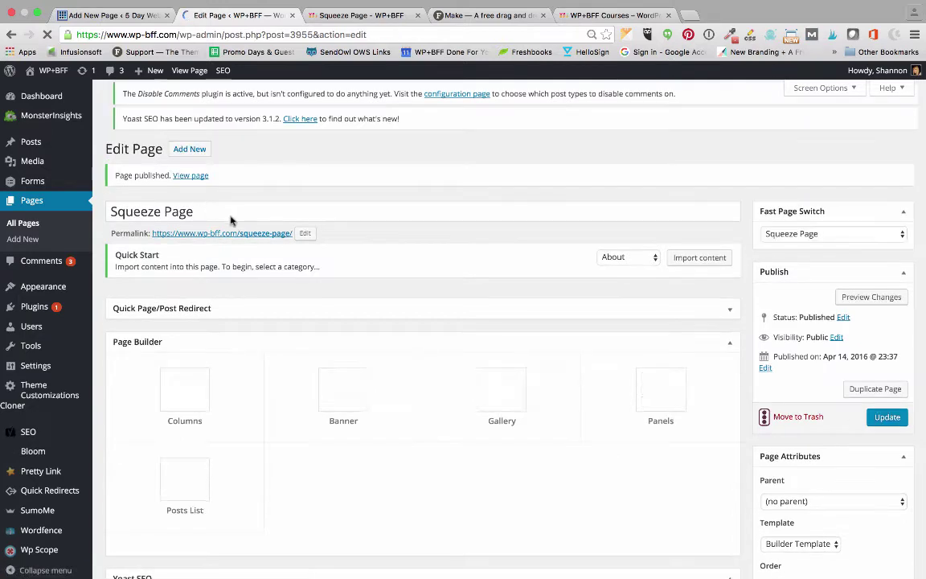
{"action": "left_click", "coordinate": [239, 249]}
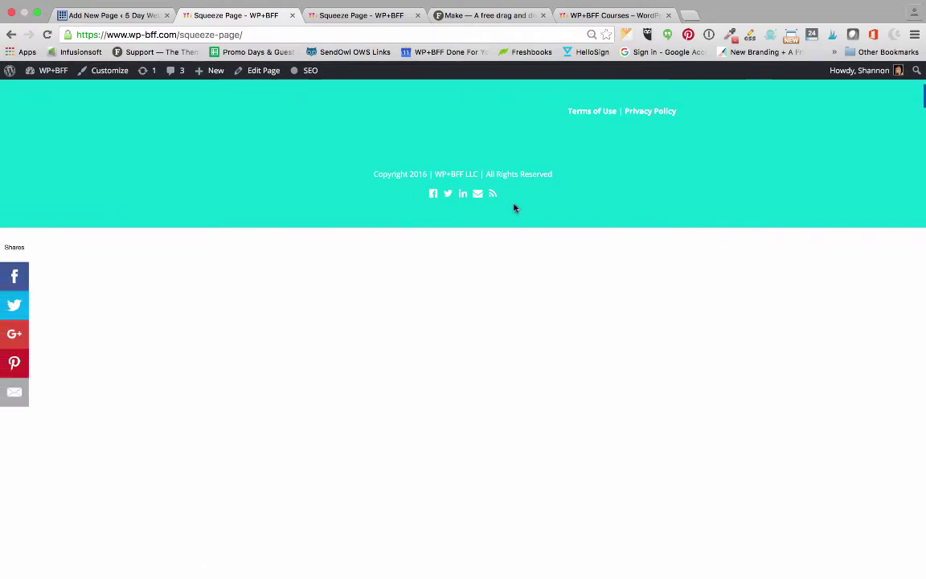
{"action": "left_click_drag", "start_coordinate": [275, 38], "coordinate": [180, 37]}
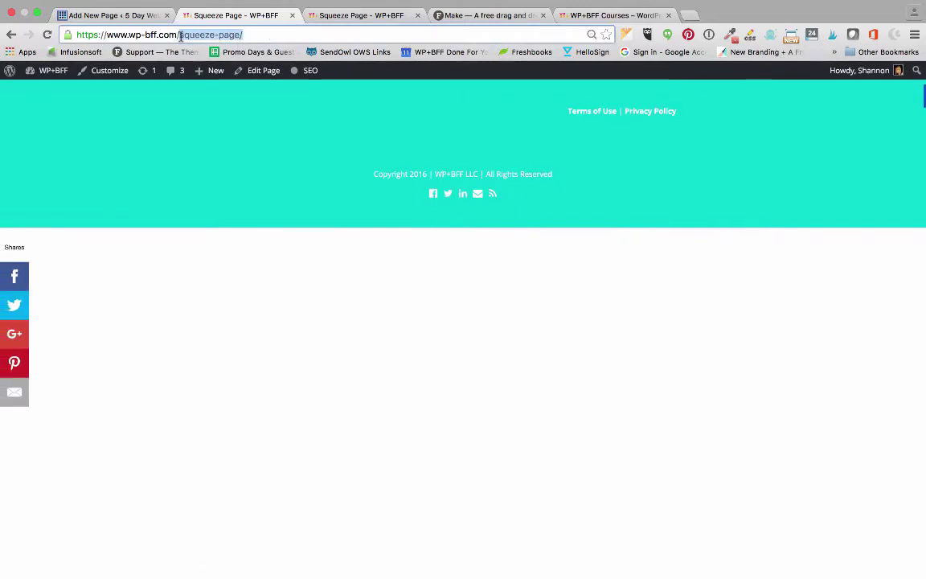
{"action": "key", "text": "BackSpace"}
{"action": "key", "text": "Return"}
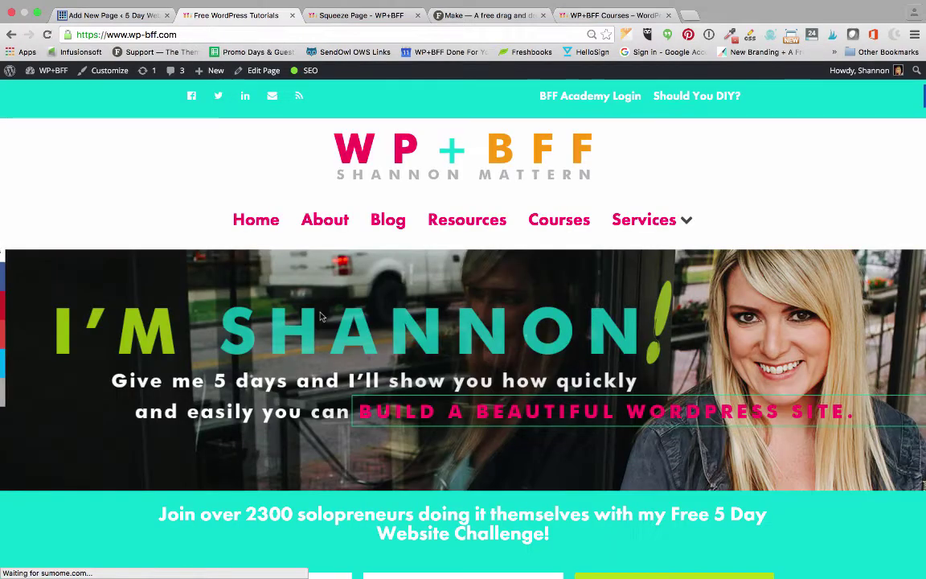
{"action": "left_click", "coordinate": [11, 35]}
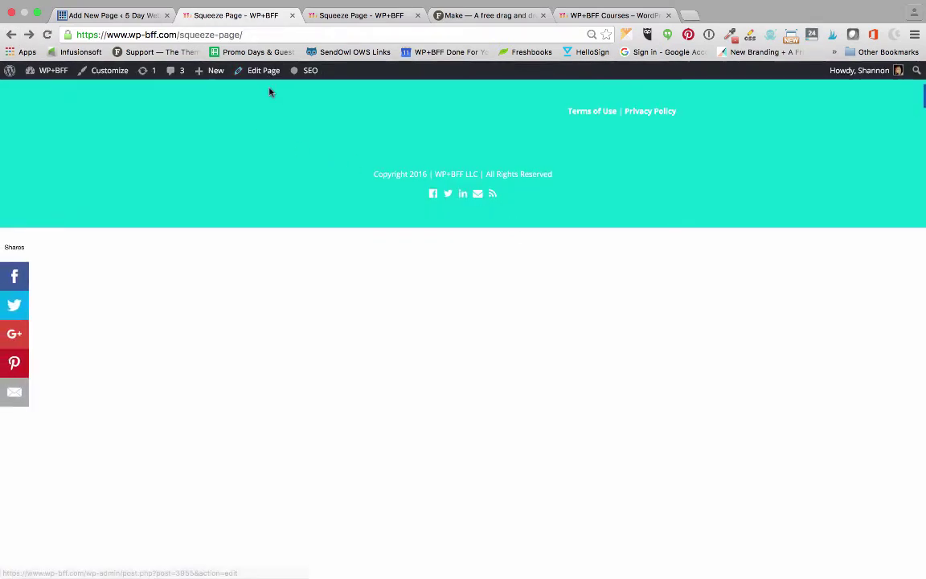
Reopen the Squeeze Page for editing and go to its Page Builder section types
{"action": "left_click", "coordinate": [263, 72]}
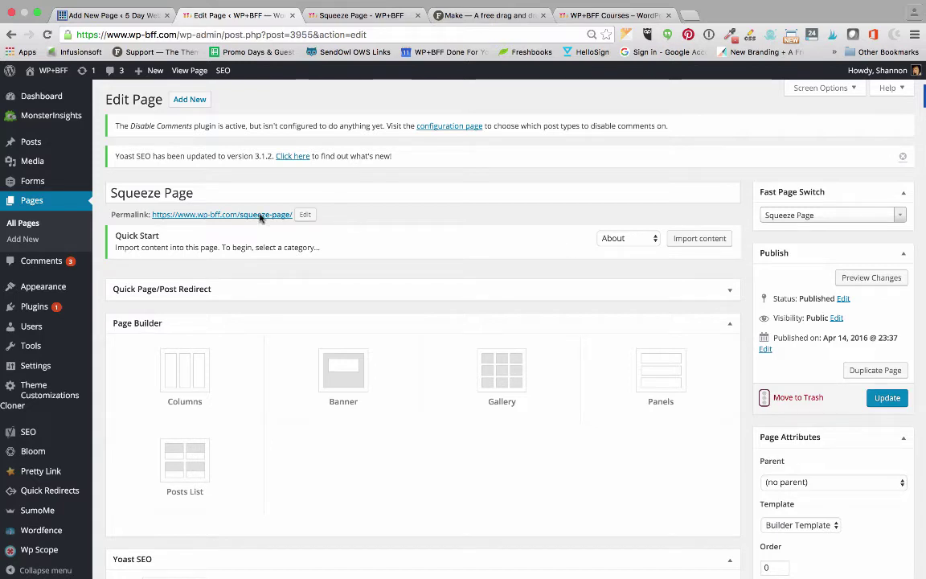
{"action": "mouse_move", "coordinate": [40, 457]}
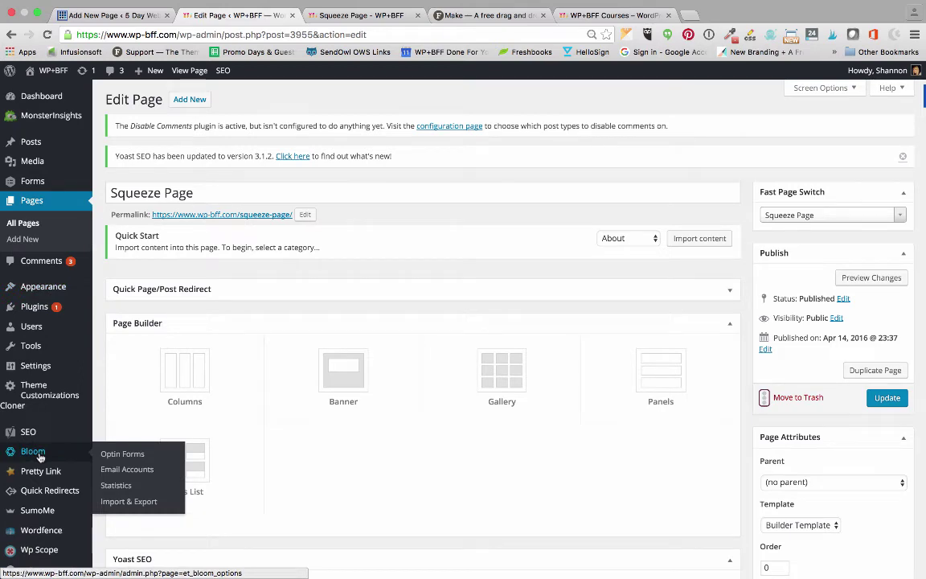
{"action": "scroll", "coordinate": [434, 307], "scroll_direction": "down", "scroll_amount": 1}
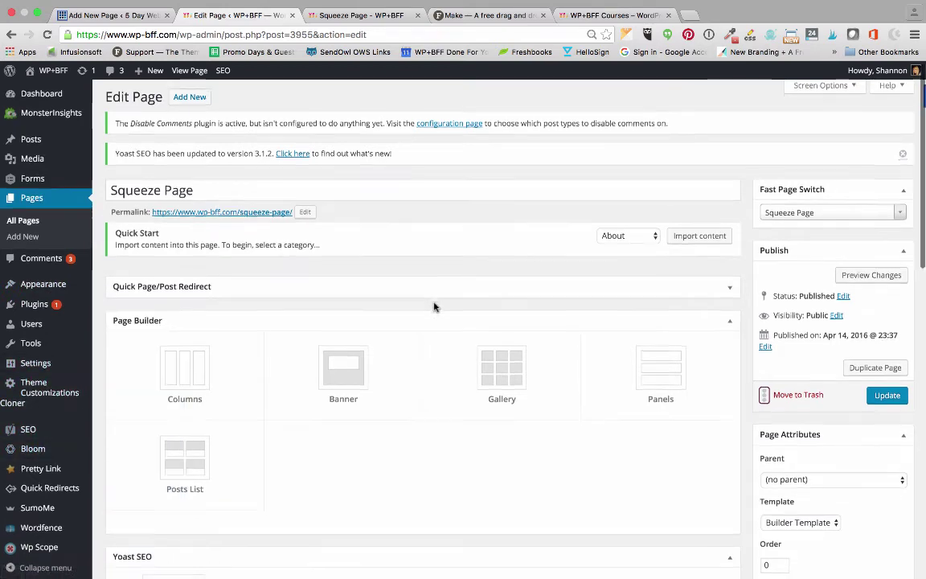
{"action": "scroll", "coordinate": [434, 307], "scroll_direction": "down", "scroll_amount": 3}
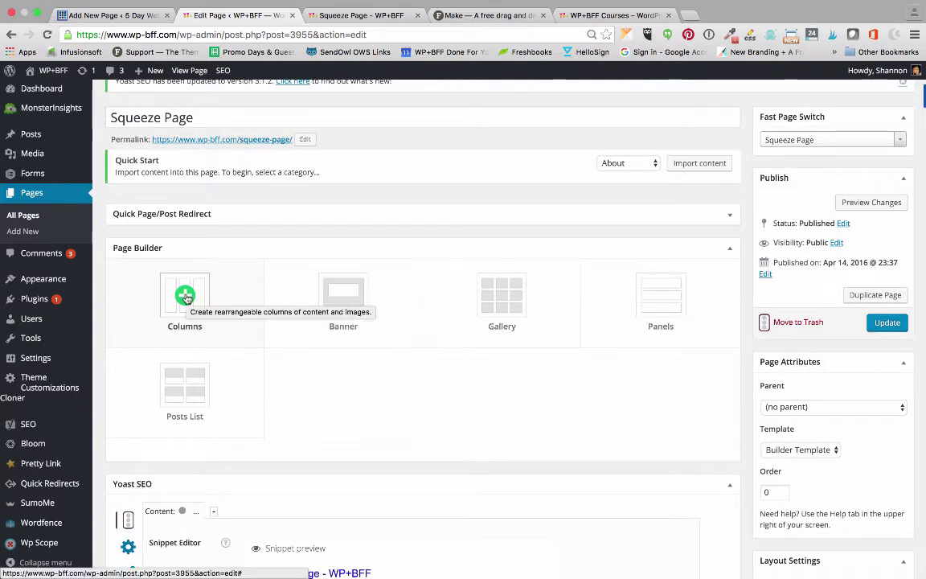
Add a Columns section to the Squeeze Page, set it to 2 columns, and widen the first column to about two thirds
{"action": "left_click", "coordinate": [184, 296]}
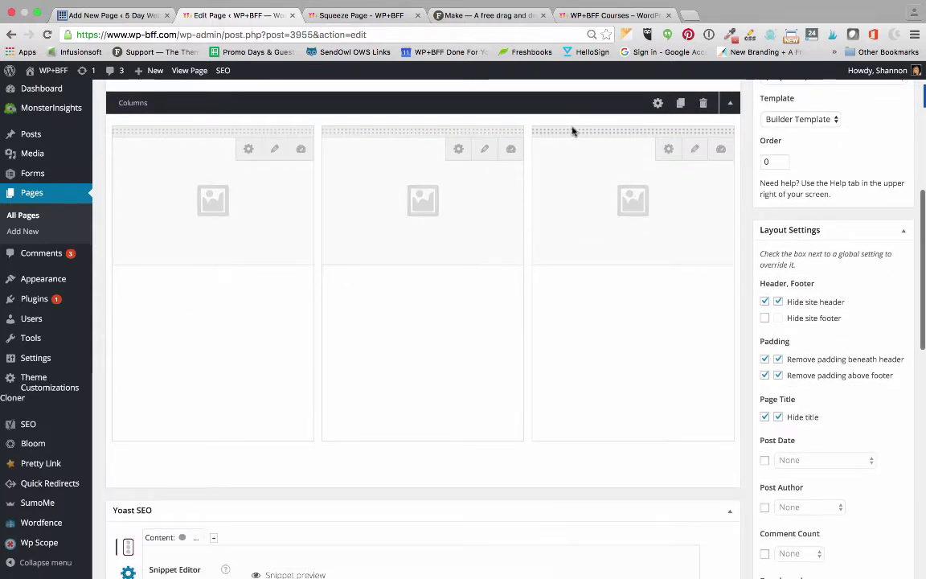
{"action": "left_click", "coordinate": [658, 104]}
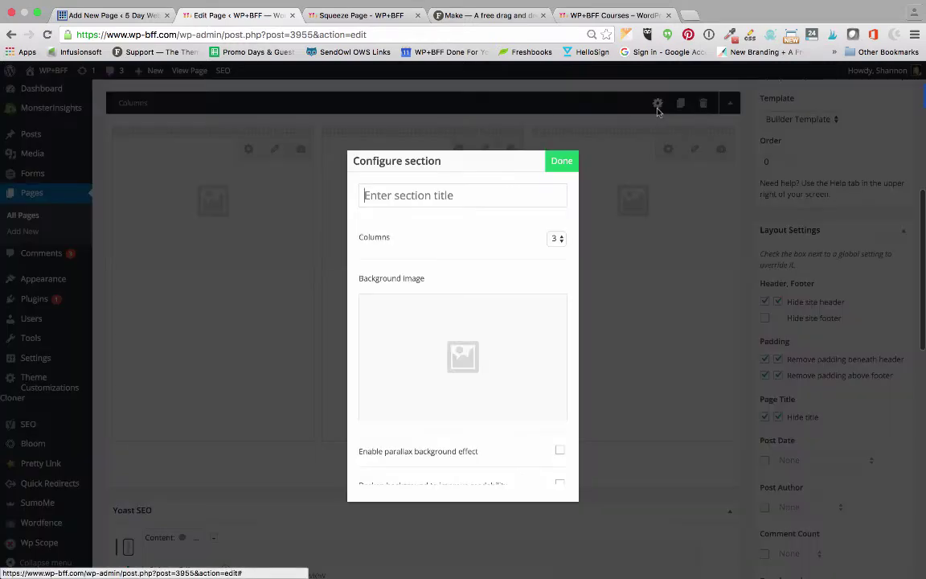
{"action": "left_click", "coordinate": [563, 163]}
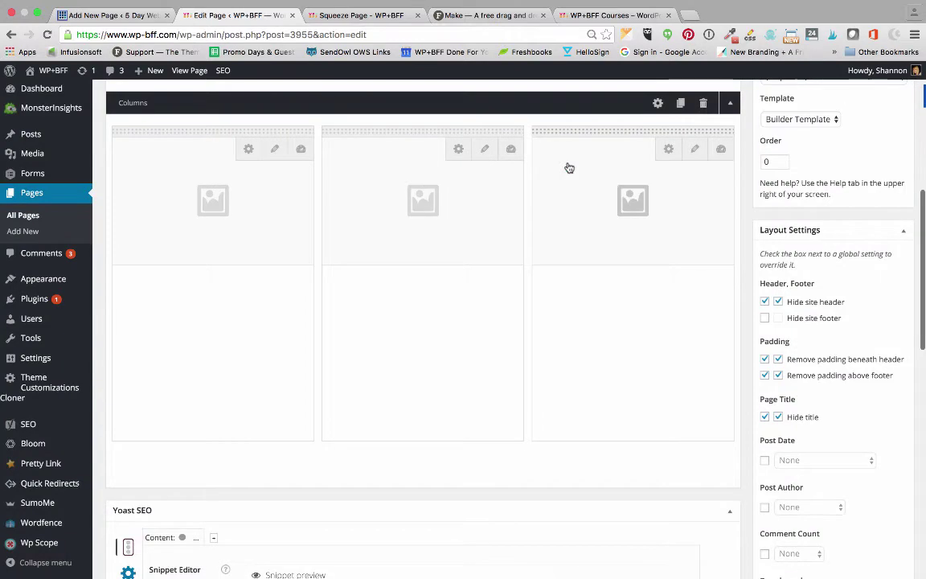
{"action": "left_click", "coordinate": [657, 105]}
{"action": "left_click", "coordinate": [554, 239]}
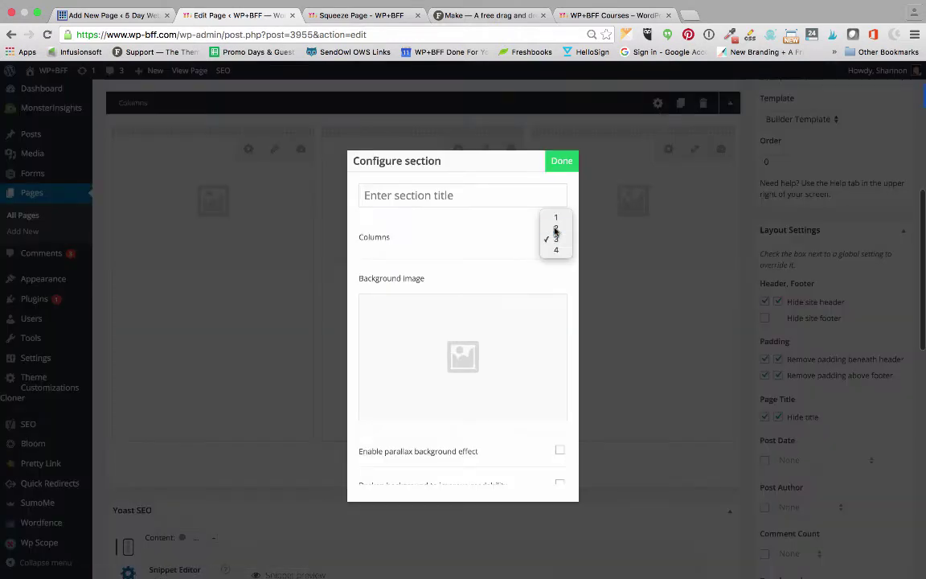
{"action": "left_click", "coordinate": [554, 233]}
{"action": "left_click", "coordinate": [561, 164]}
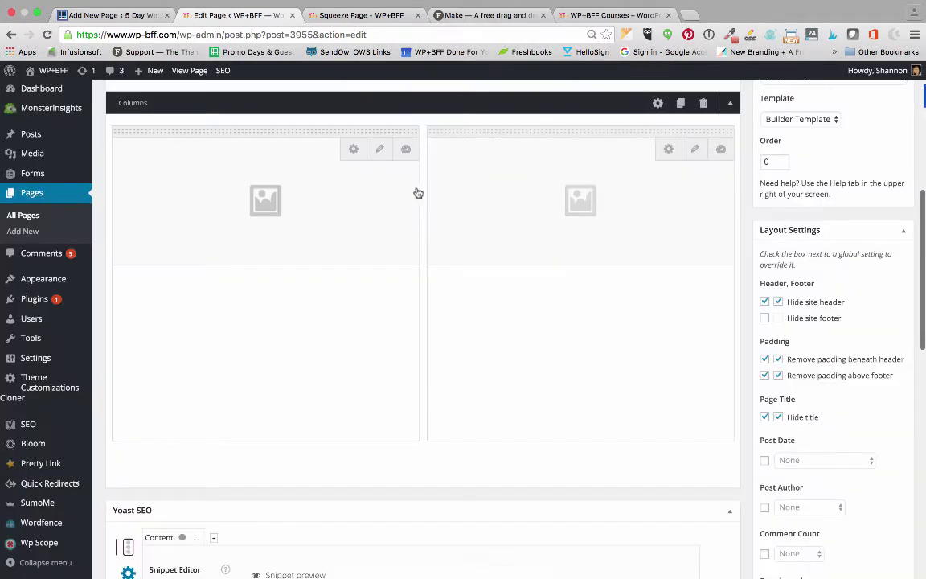
{"action": "left_click_drag", "start_coordinate": [420, 187], "coordinate": [477, 199]}
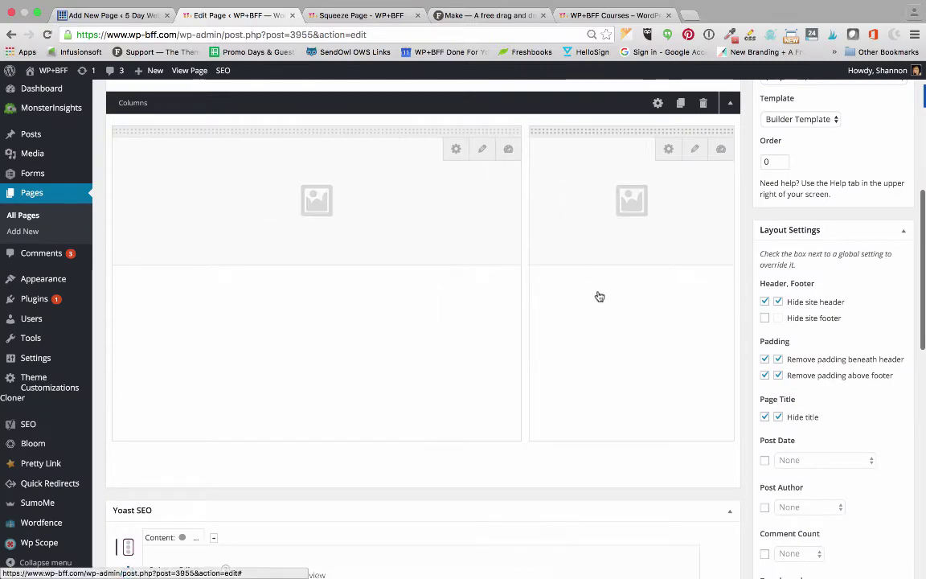
Set the Columns section's background image to 2015-WP-BFF-2015-0616-WP-BFF-0031.jpg from the media library
{"action": "left_click", "coordinate": [657, 104]}
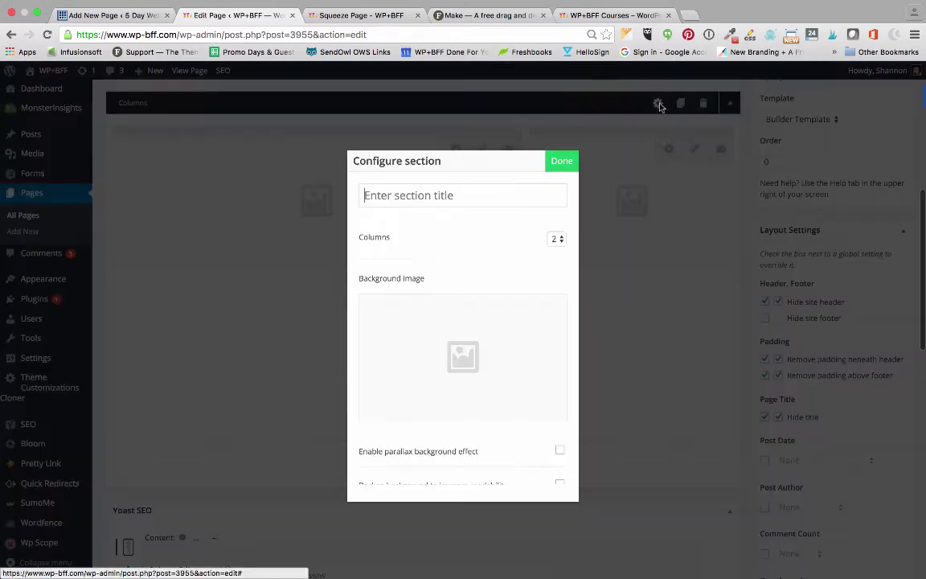
{"action": "scroll", "coordinate": [467, 340], "scroll_direction": "down", "scroll_amount": 1}
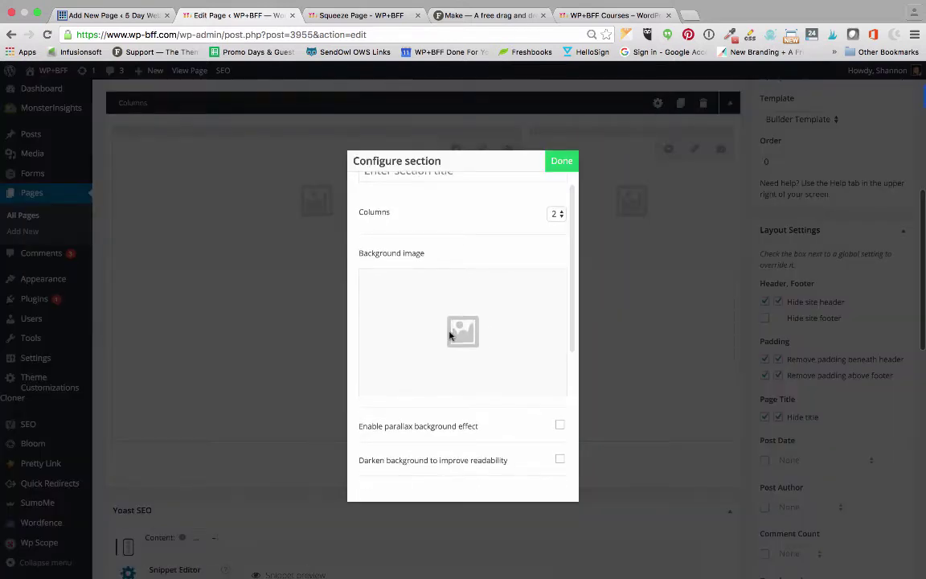
{"action": "left_click", "coordinate": [449, 339]}
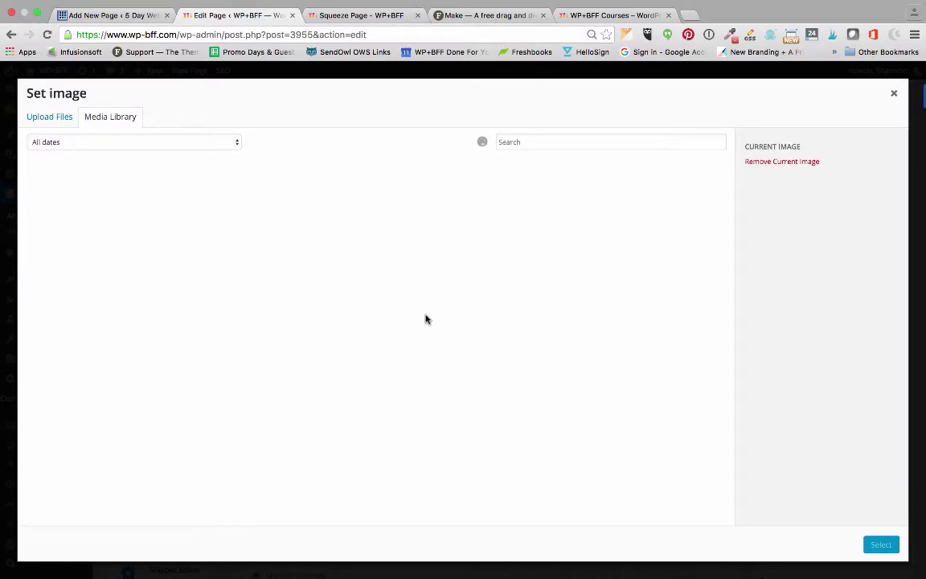
{"action": "scroll", "coordinate": [427, 320], "scroll_direction": "down", "scroll_amount": 2}
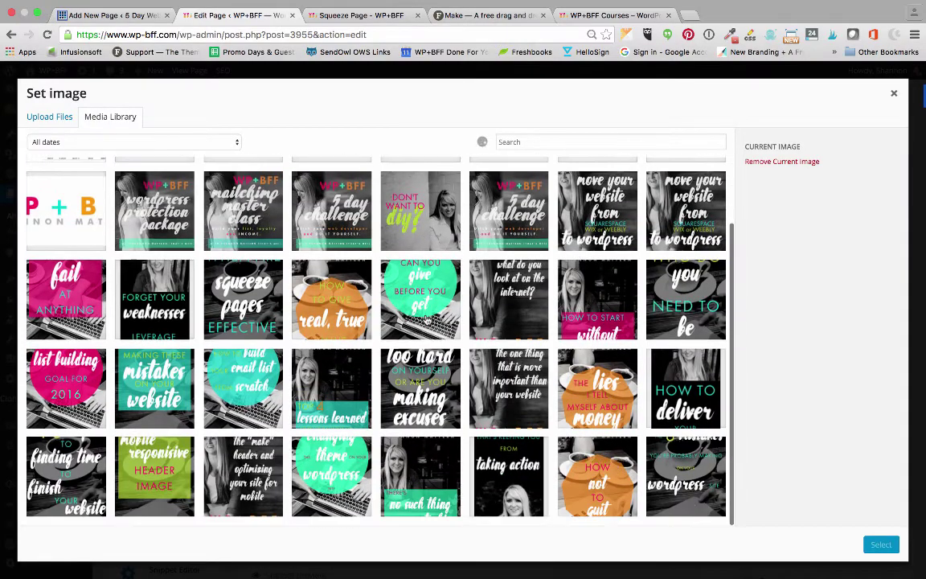
{"action": "scroll", "coordinate": [427, 321], "scroll_direction": "down", "scroll_amount": 12}
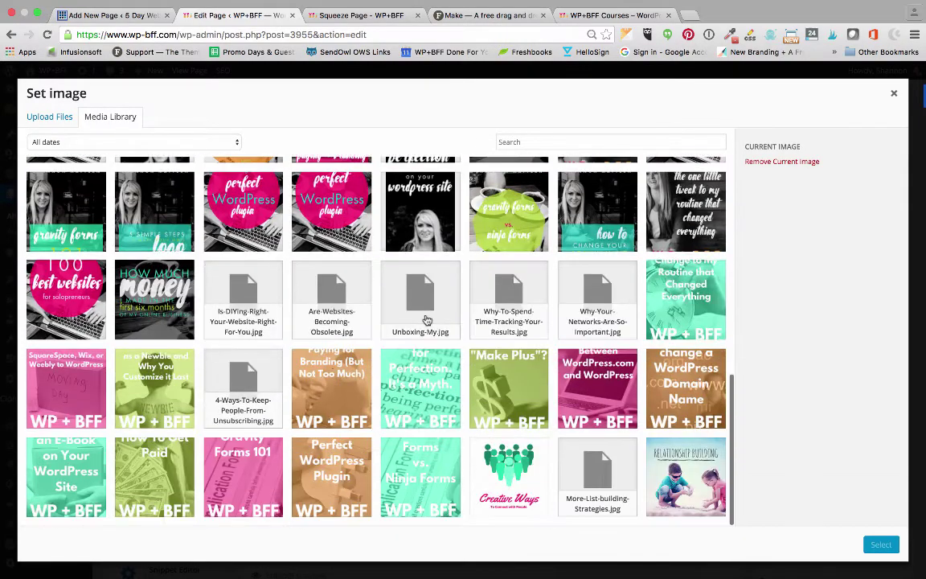
{"action": "scroll", "coordinate": [371, 400], "scroll_direction": "down", "scroll_amount": 12}
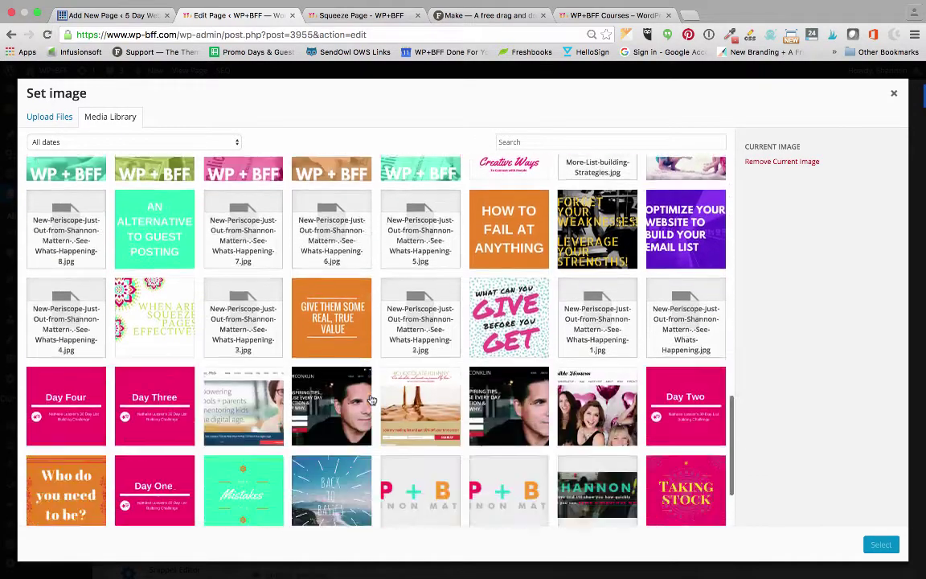
{"action": "scroll", "coordinate": [372, 400], "scroll_direction": "down", "scroll_amount": 5}
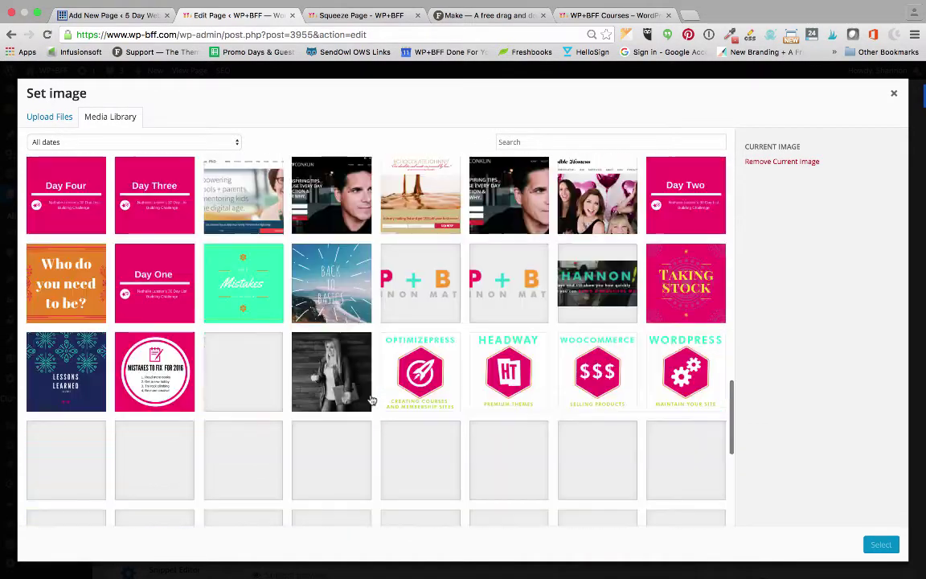
{"action": "scroll", "coordinate": [335, 360], "scroll_direction": "up", "scroll_amount": 2}
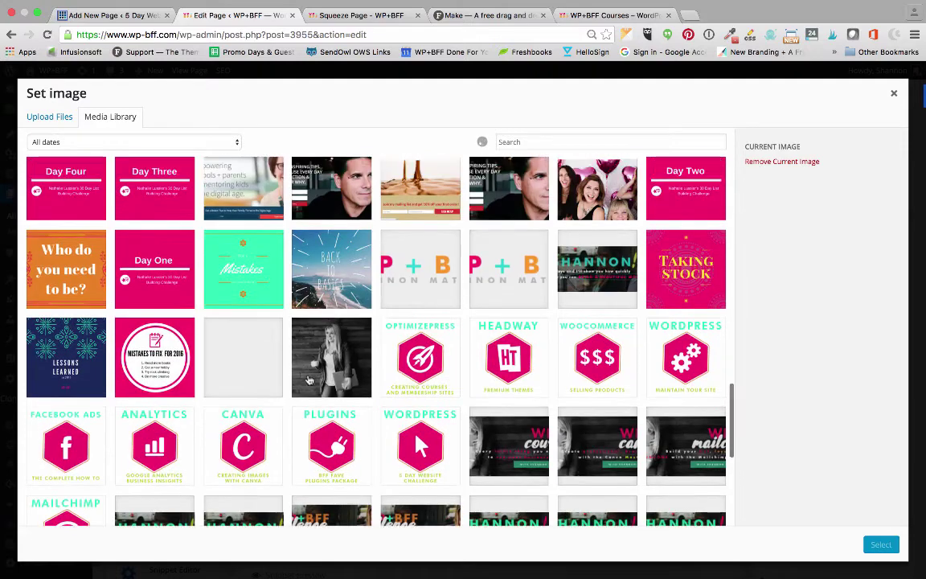
{"action": "left_click", "coordinate": [296, 330]}
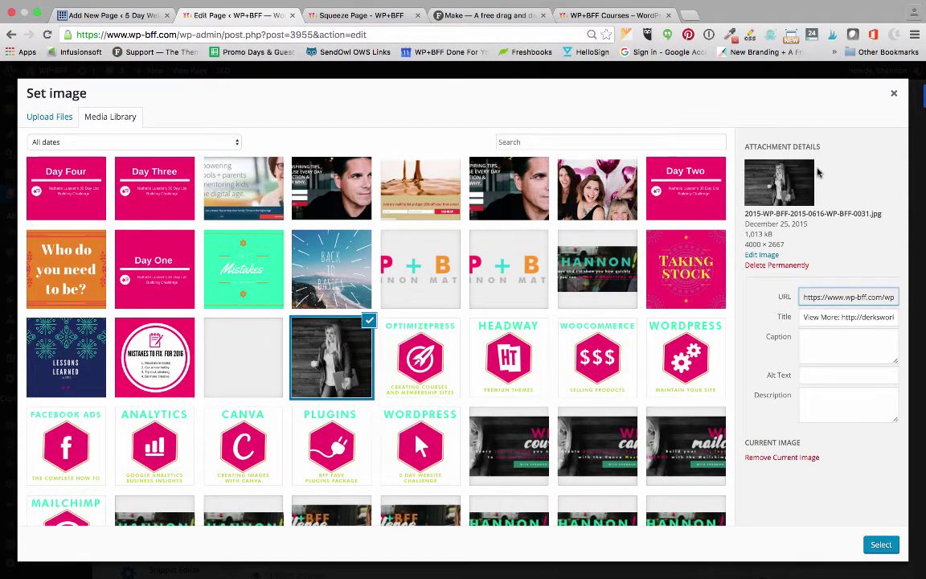
{"action": "left_click", "coordinate": [882, 544]}
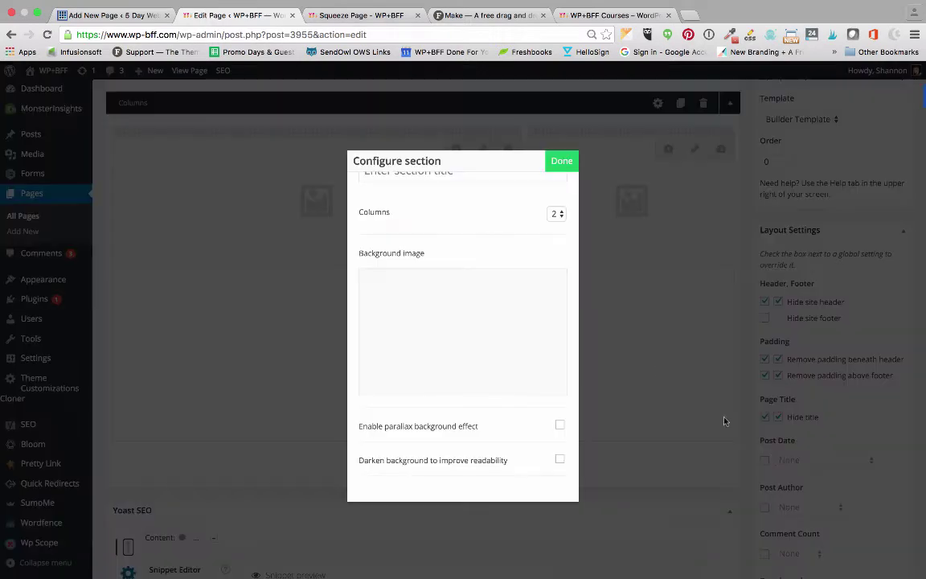
{"action": "left_click", "coordinate": [561, 163]}
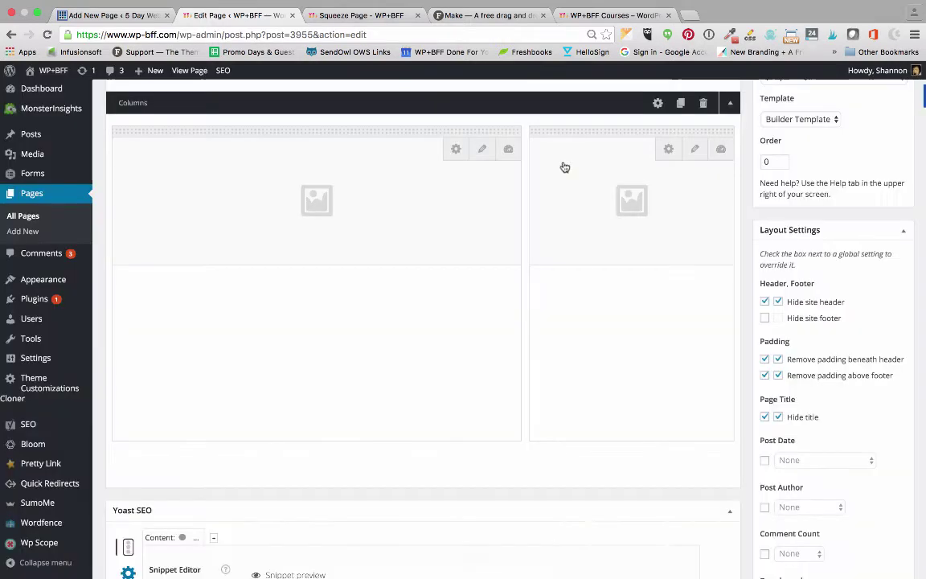
Update the Squeeze Page and view the live page
{"action": "scroll", "coordinate": [903, 228], "scroll_direction": "up", "scroll_amount": 5}
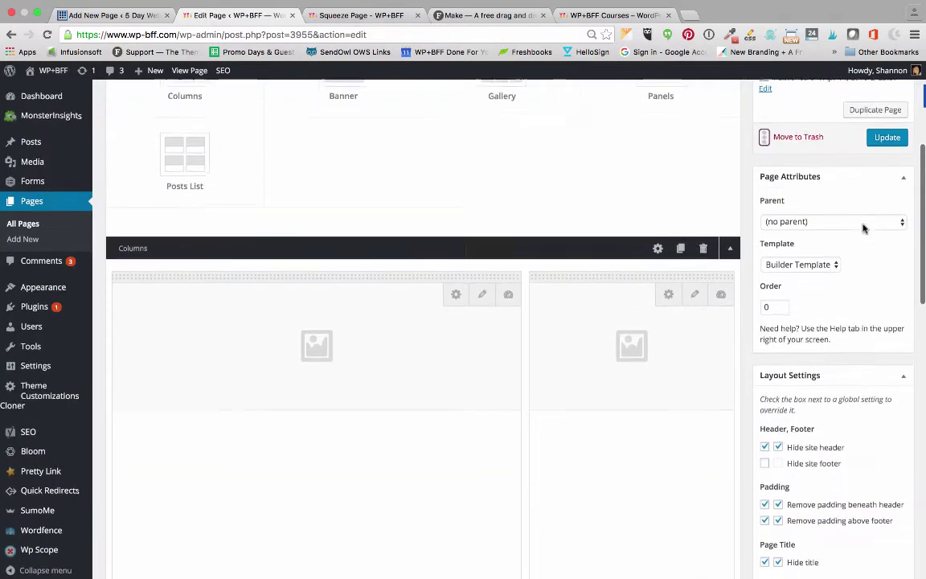
{"action": "left_click", "coordinate": [887, 183]}
{"action": "scroll", "coordinate": [792, 171], "scroll_direction": "up", "scroll_amount": 2}
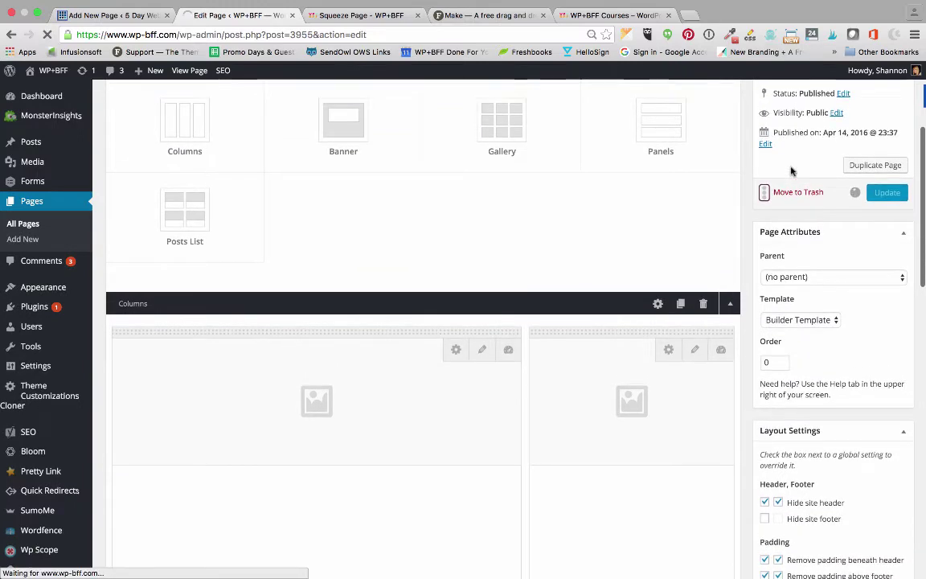
{"action": "scroll", "coordinate": [811, 162], "scroll_direction": "up", "scroll_amount": 3}
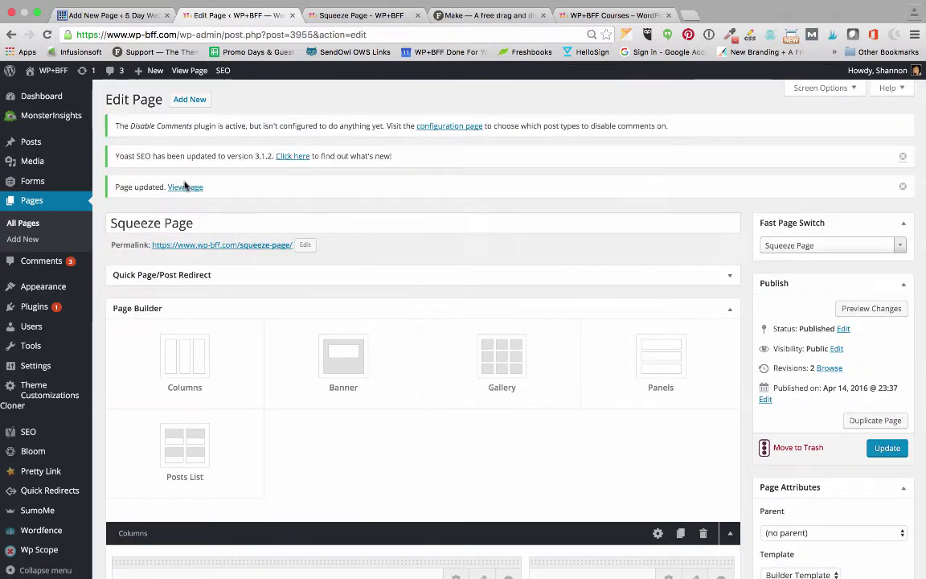
{"action": "left_click", "coordinate": [185, 187]}
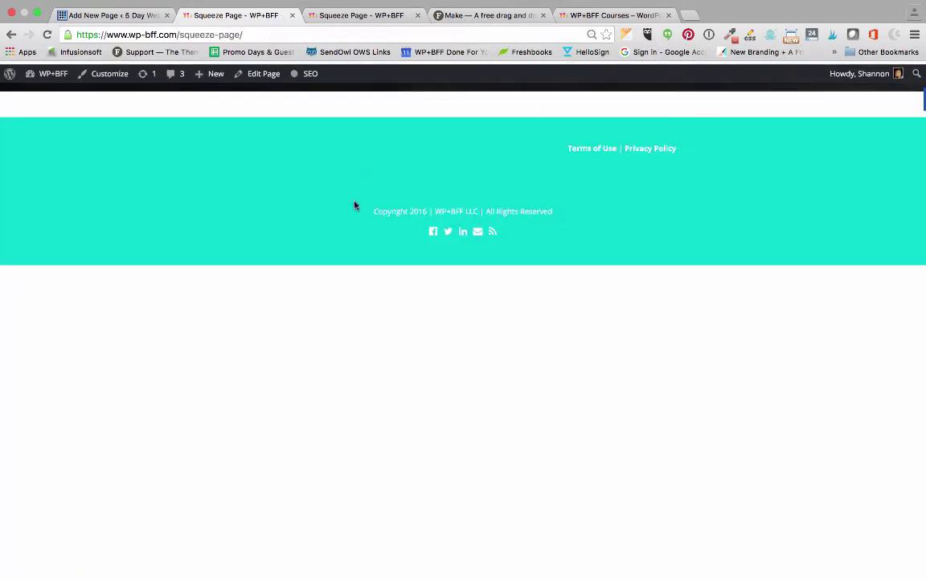
Go back to the Squeeze Page editor, reload it, and go to its two-column section
{"action": "left_click", "coordinate": [11, 35]}
{"action": "scroll", "coordinate": [344, 177], "scroll_direction": "down", "scroll_amount": 5}
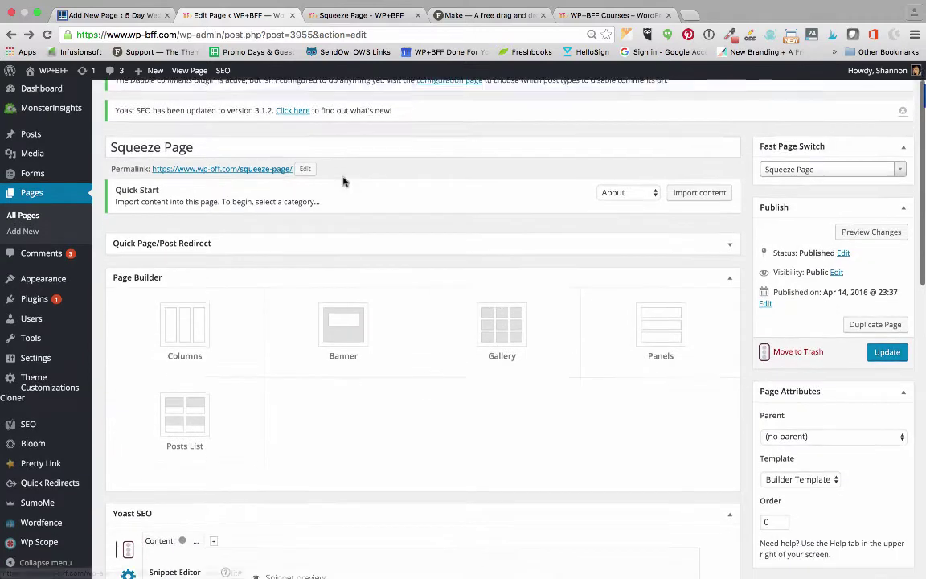
{"action": "left_click", "coordinate": [152, 71]}
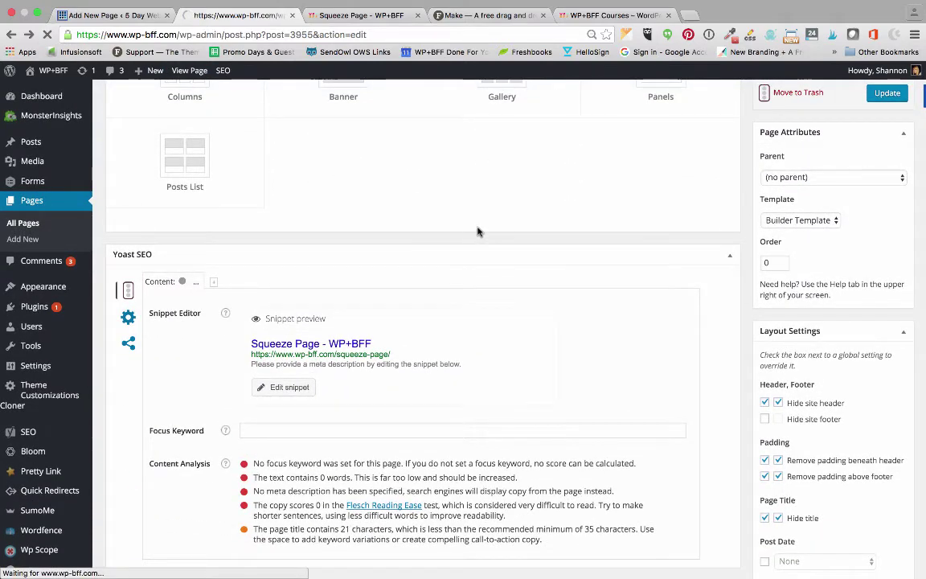
{"action": "scroll", "coordinate": [477, 231], "scroll_direction": "up", "scroll_amount": 2}
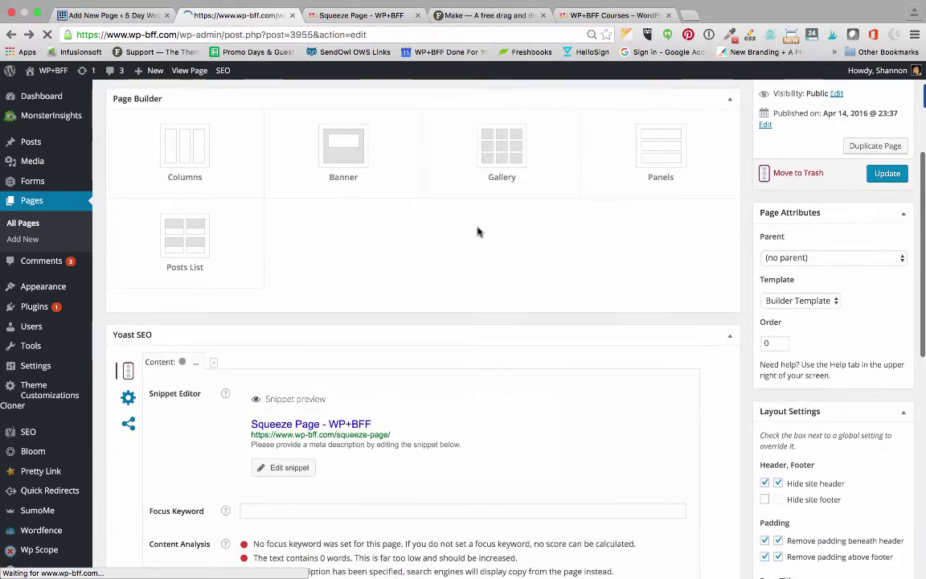
{"action": "scroll", "coordinate": [477, 231], "scroll_direction": "up", "scroll_amount": 4}
{"action": "scroll", "coordinate": [478, 232], "scroll_direction": "down", "scroll_amount": 7}
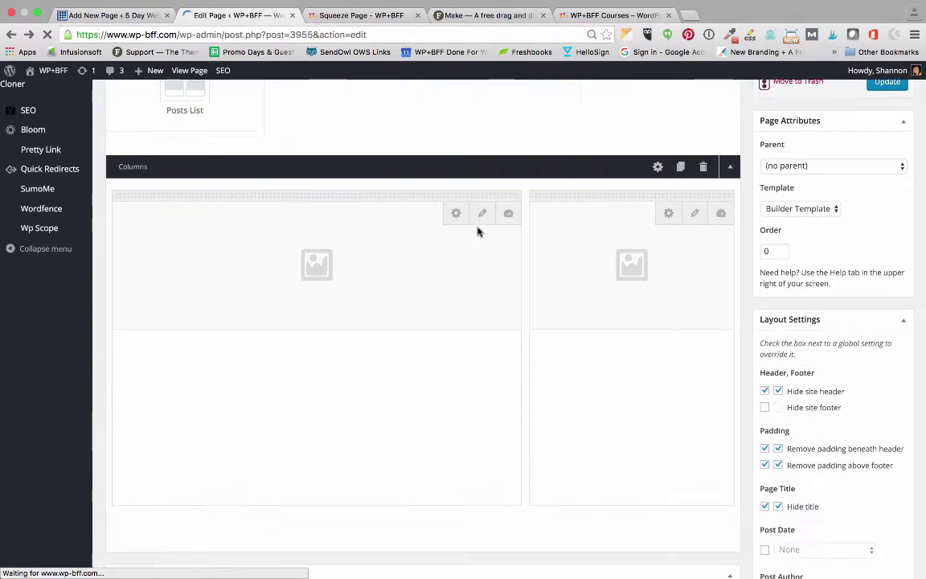
{"action": "scroll", "coordinate": [477, 232], "scroll_direction": "up", "scroll_amount": 5}
{"action": "scroll", "coordinate": [477, 232], "scroll_direction": "down", "scroll_amount": 5}
{"action": "scroll", "coordinate": [478, 231], "scroll_direction": "down", "scroll_amount": 2}
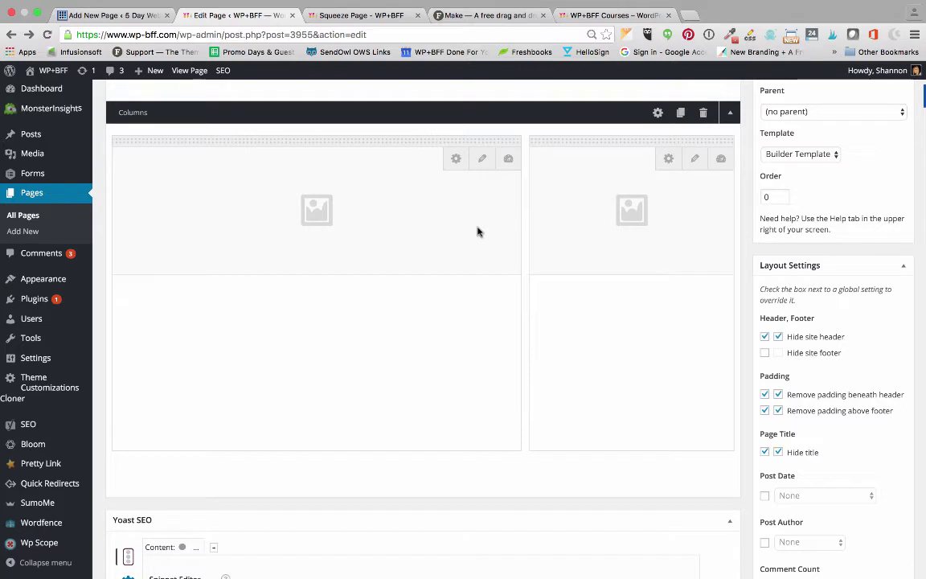
Fill the wider column in visual mode with the heading, intro paragraph and bold line copied from the WP+BFF Courses home page
{"action": "left_click", "coordinate": [337, 323]}
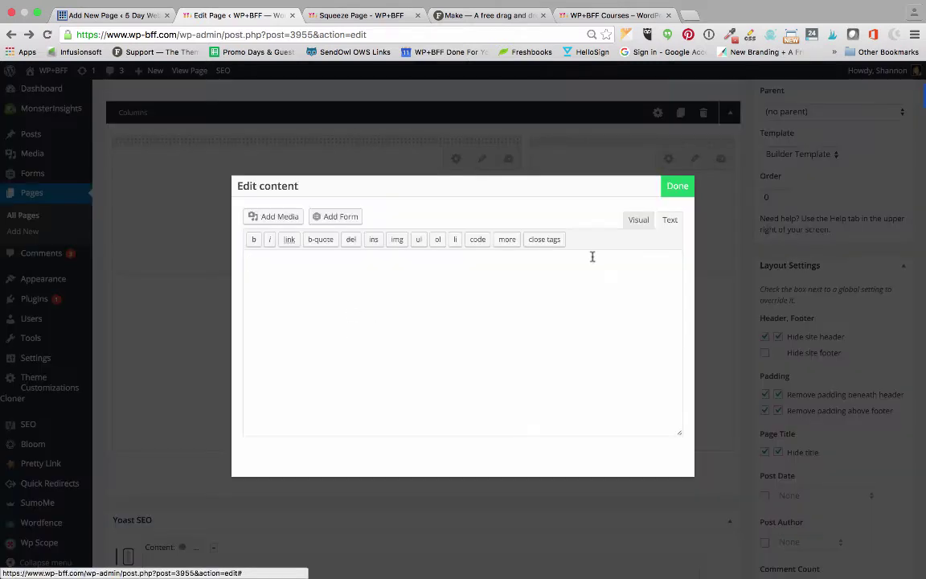
{"action": "left_click", "coordinate": [640, 220]}
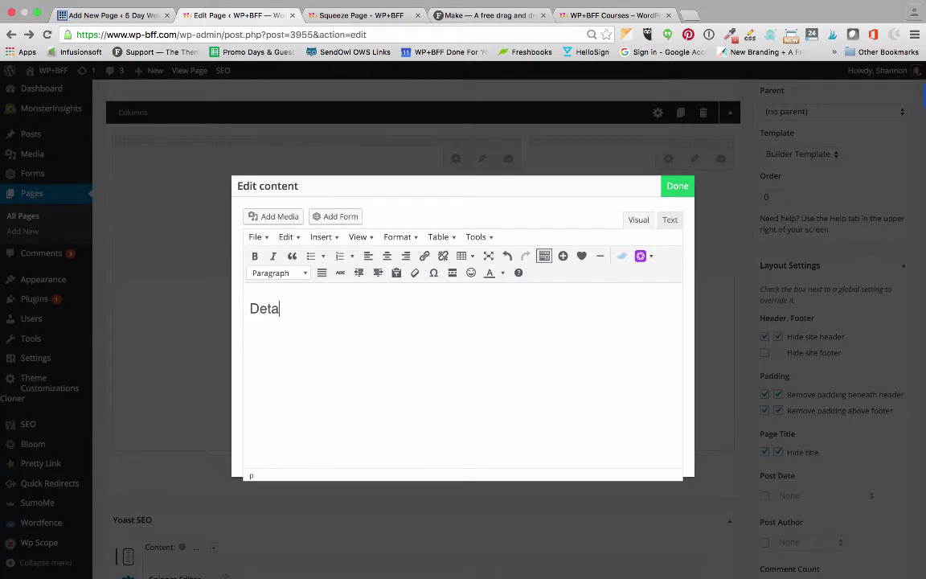
{"action": "left_click", "coordinate": [587, 15]}
{"action": "scroll", "coordinate": [653, 302], "scroll_direction": "down", "scroll_amount": 5}
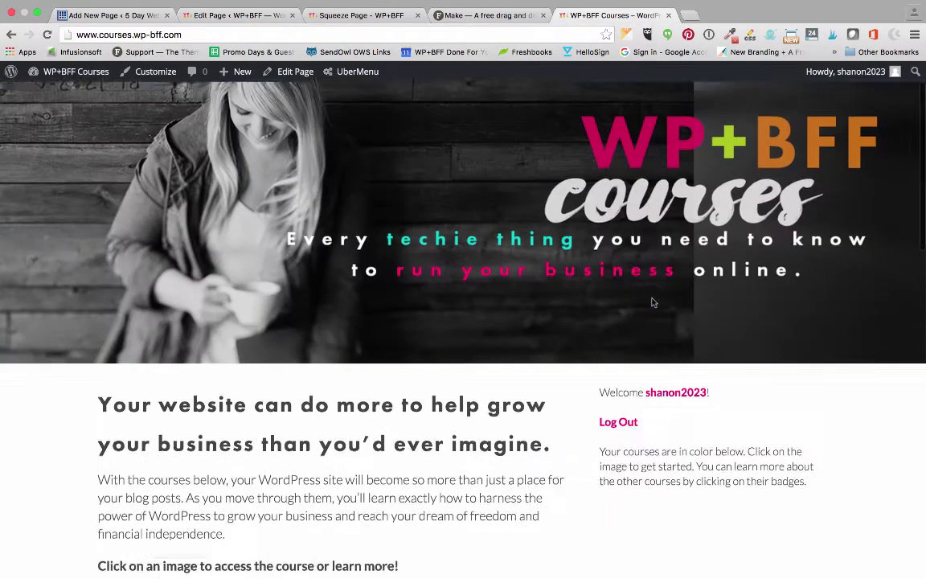
{"action": "left_click_drag", "start_coordinate": [398, 344], "coordinate": [100, 169]}
{"action": "key", "text": "super+c"}
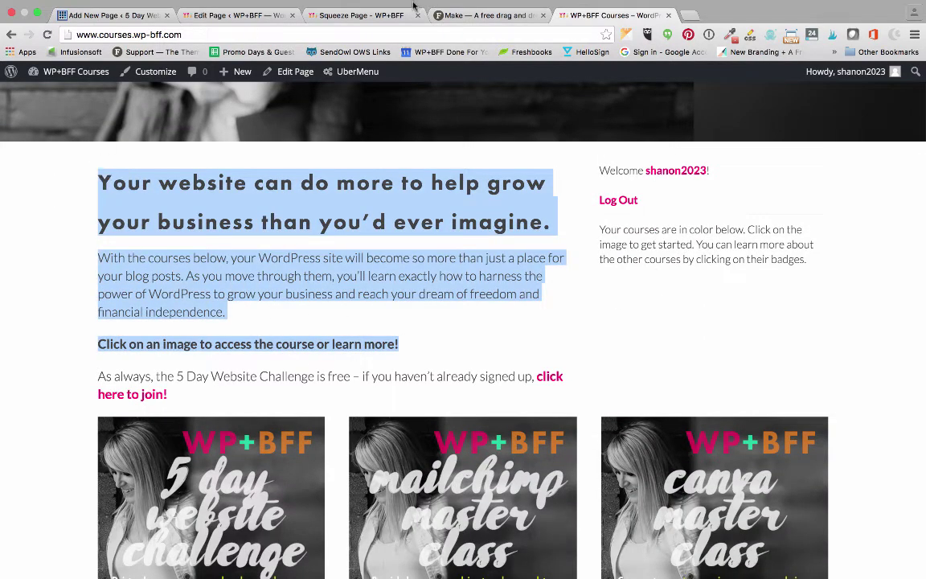
{"action": "left_click", "coordinate": [237, 16]}
{"action": "left_click_drag", "start_coordinate": [316, 322], "coordinate": [240, 315]}
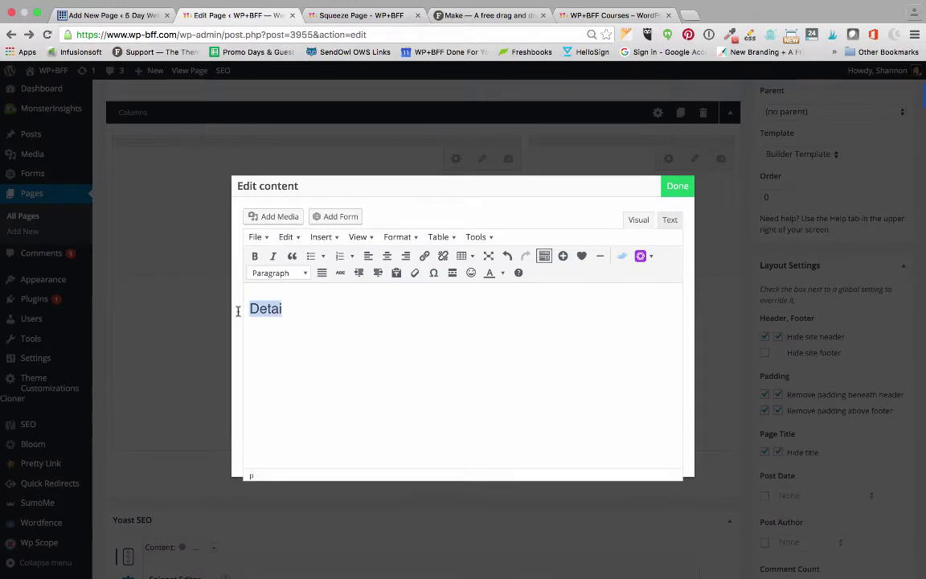
{"action": "key", "text": "super+v"}
Delete the line "Click on an image to access the course or learn more!" from the pasted text and finish editing the column
{"action": "scroll", "coordinate": [489, 359], "scroll_direction": "up", "scroll_amount": 5}
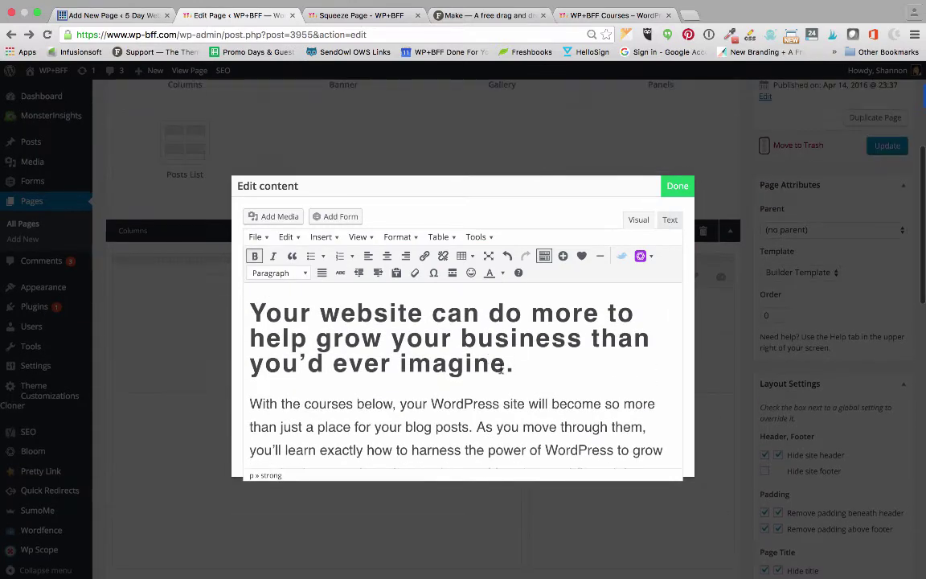
{"action": "scroll", "coordinate": [507, 353], "scroll_direction": "down", "scroll_amount": 1}
{"action": "scroll", "coordinate": [528, 336], "scroll_direction": "down", "scroll_amount": 5}
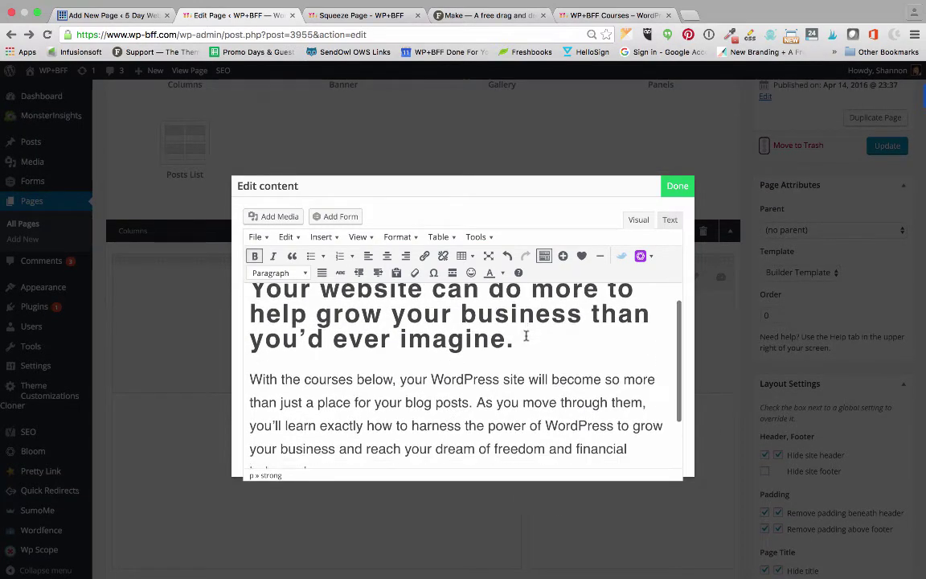
{"action": "left_click_drag", "start_coordinate": [617, 443], "coordinate": [244, 434]}
{"action": "key", "text": "BackSpace"}
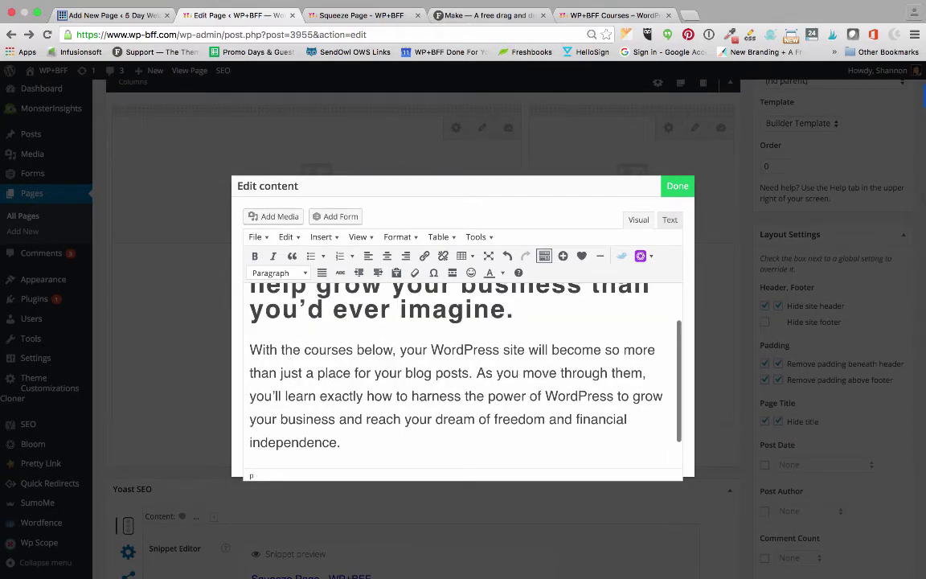
{"action": "left_click", "coordinate": [678, 190]}
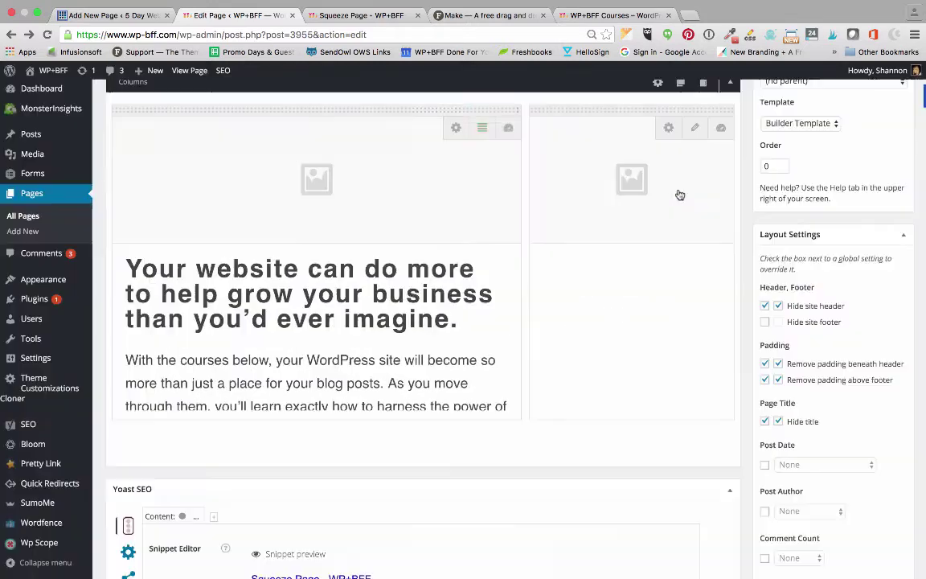
Set all the text in the wider column to white and finish editing the column
{"action": "double_click", "coordinate": [424, 315]}
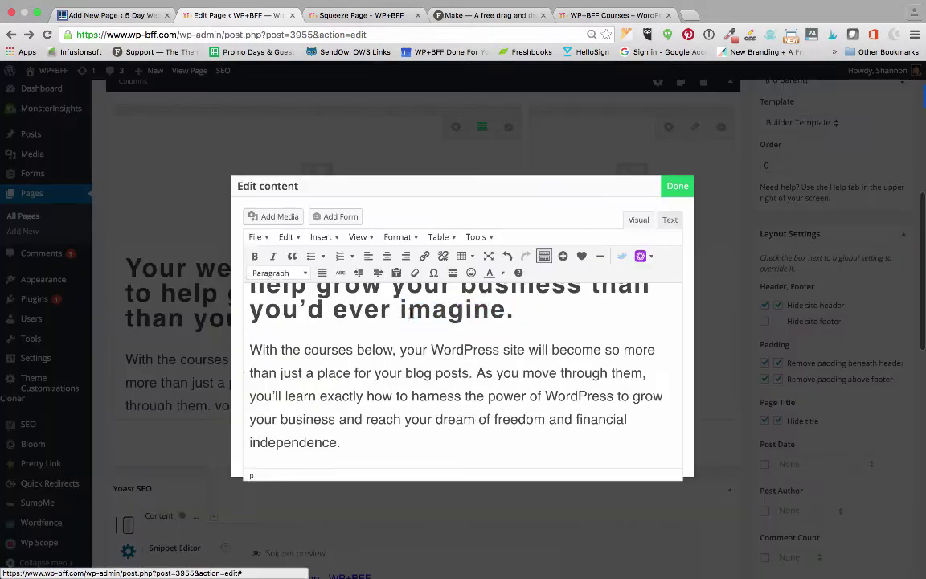
{"action": "left_click", "coordinate": [444, 384]}
{"action": "key", "text": "ctrl+a"}
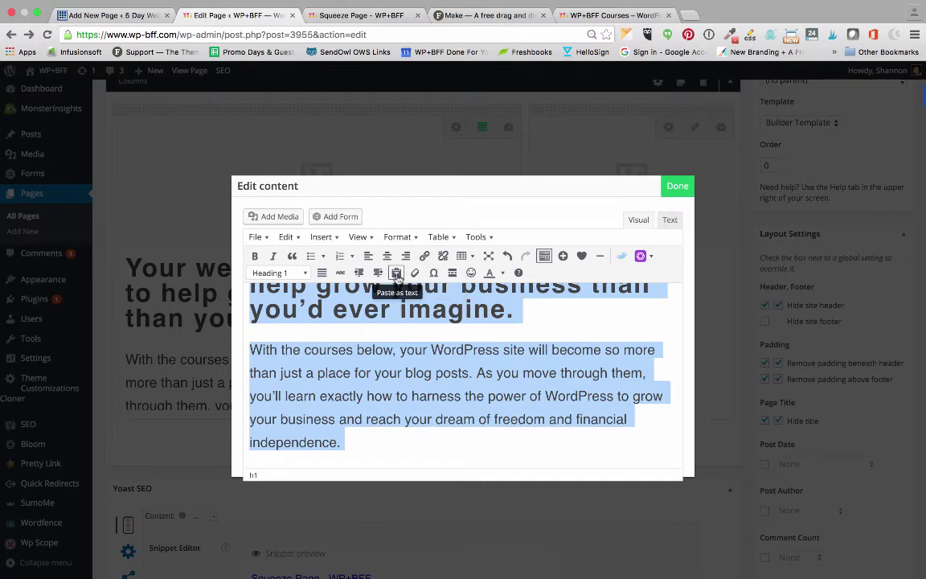
{"action": "left_click", "coordinate": [503, 273]}
{"action": "left_click", "coordinate": [566, 322]}
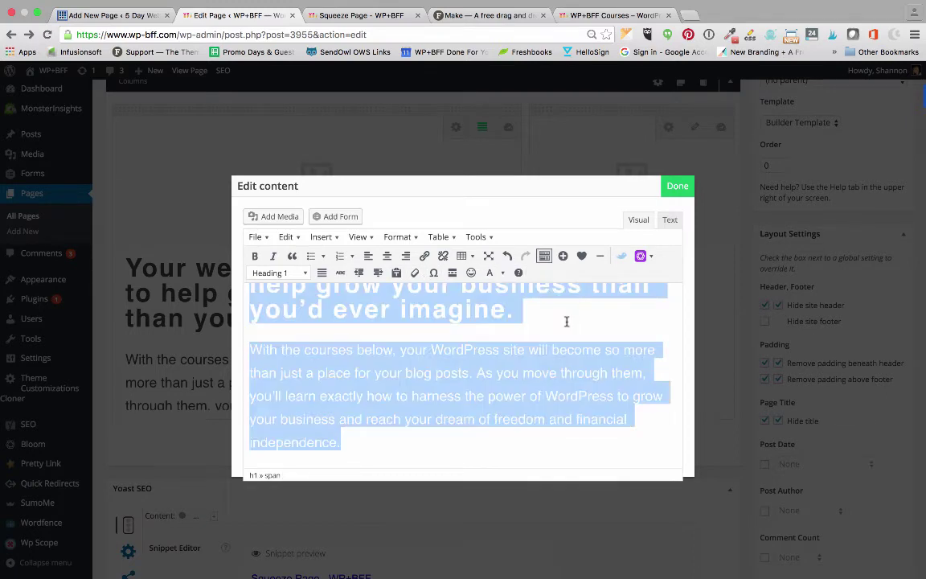
{"action": "left_click", "coordinate": [677, 187]}
Update the page and open the live Squeeze Page in a new tab in place of the outdated preview
{"action": "scroll", "coordinate": [867, 230], "scroll_direction": "up", "scroll_amount": 5}
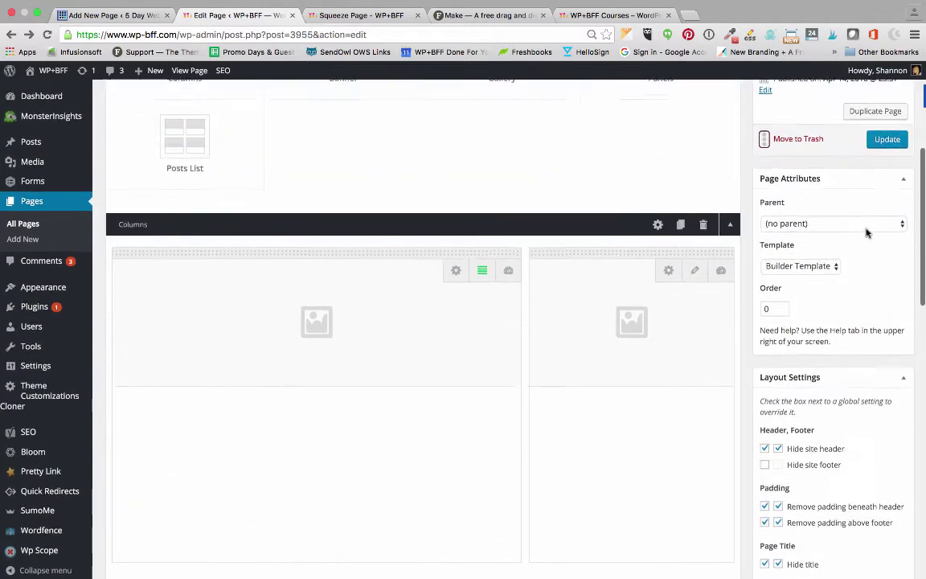
{"action": "left_click", "coordinate": [892, 171]}
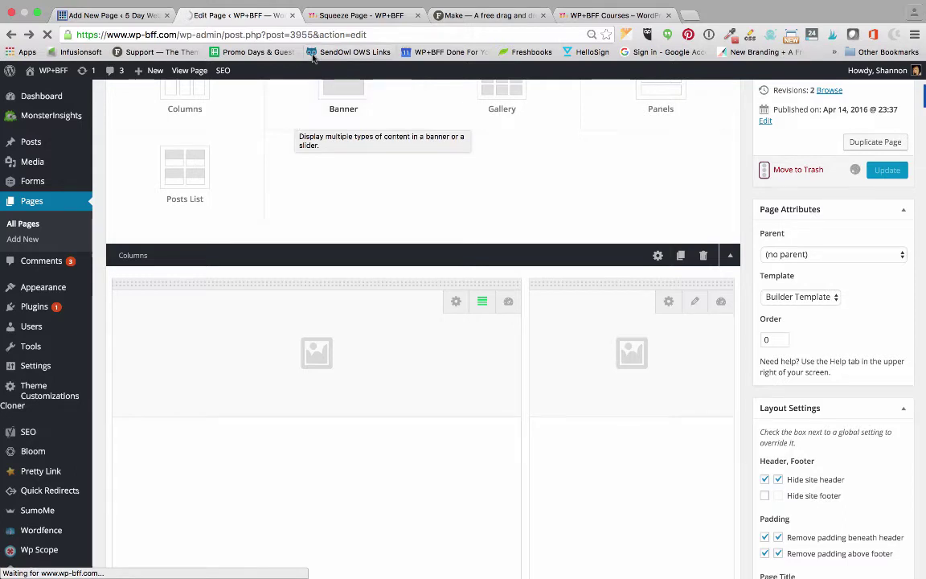
{"action": "left_click", "coordinate": [333, 17]}
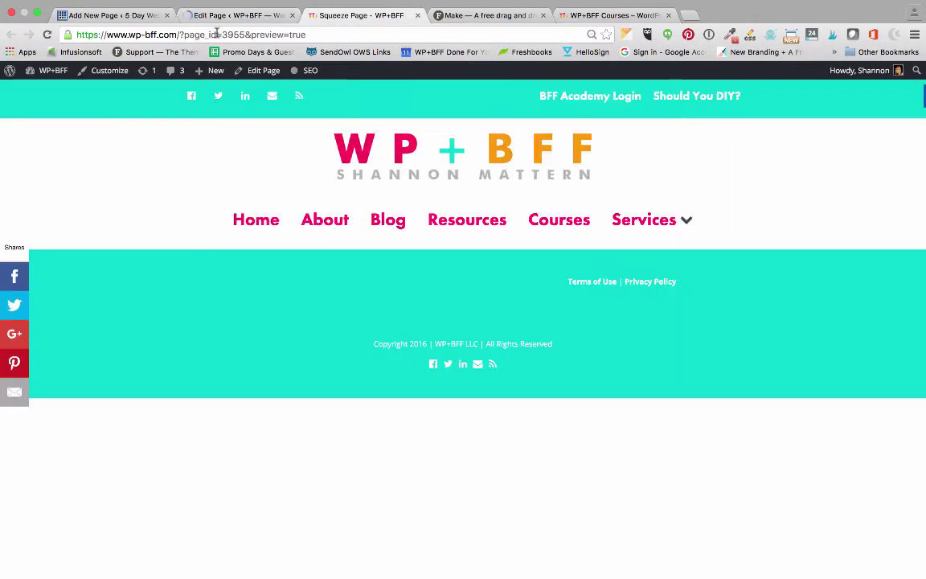
{"action": "left_click", "coordinate": [417, 16]}
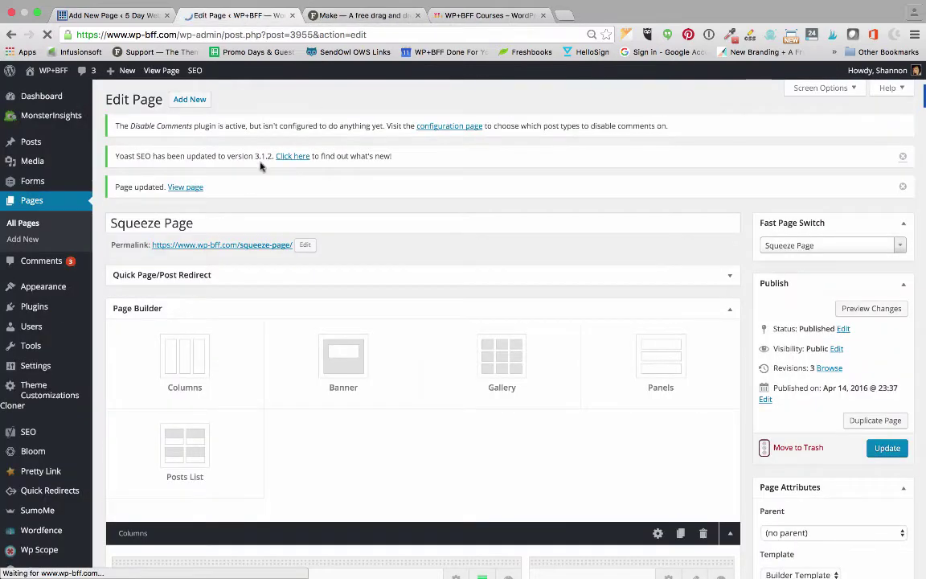
{"action": "left_click", "coordinate": [185, 187], "text": "super"}
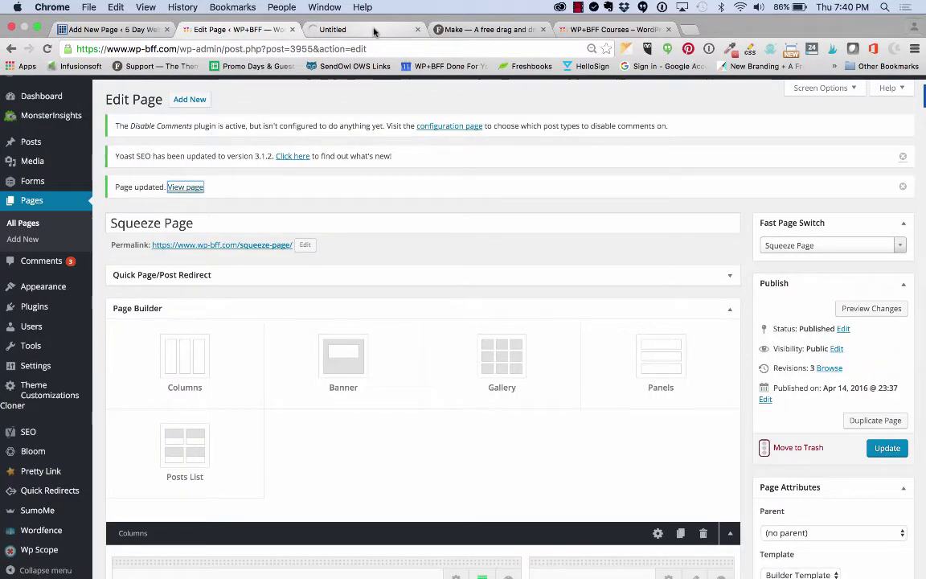
{"action": "left_click", "coordinate": [374, 29]}
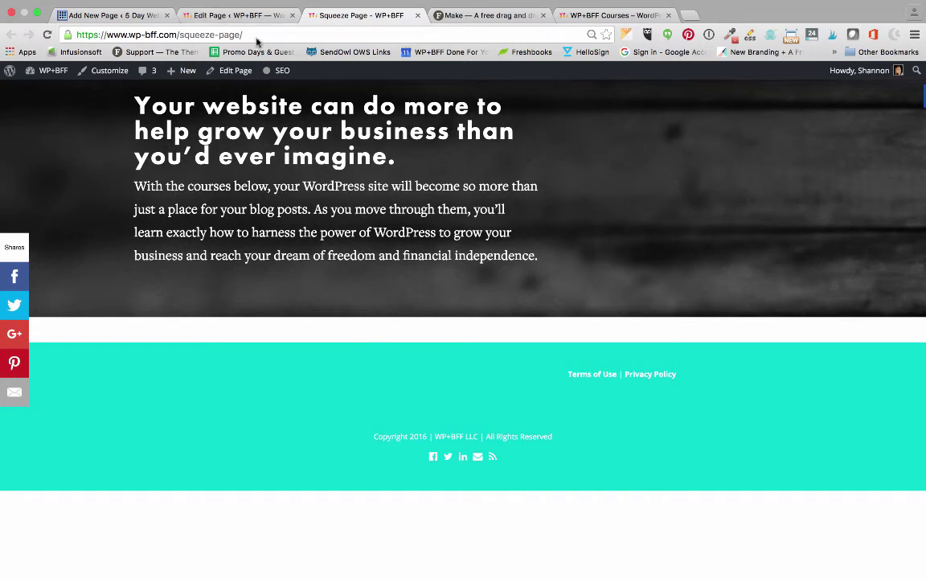
Return to the page editor and try overriding the global Hide site footer setting, then remove the override
{"action": "left_click", "coordinate": [237, 15]}
{"action": "scroll", "coordinate": [545, 412], "scroll_direction": "down", "scroll_amount": 5}
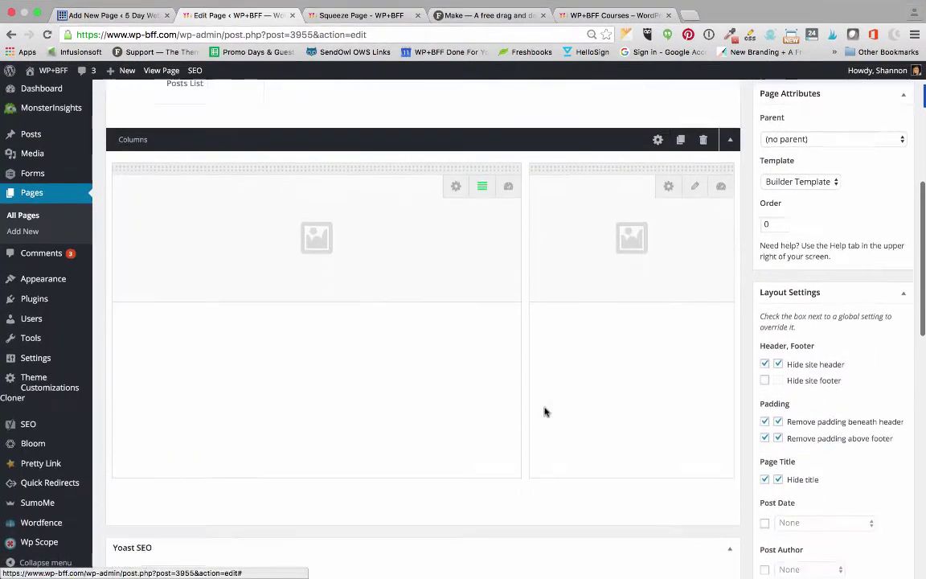
{"action": "scroll", "coordinate": [545, 412], "scroll_direction": "down", "scroll_amount": 5}
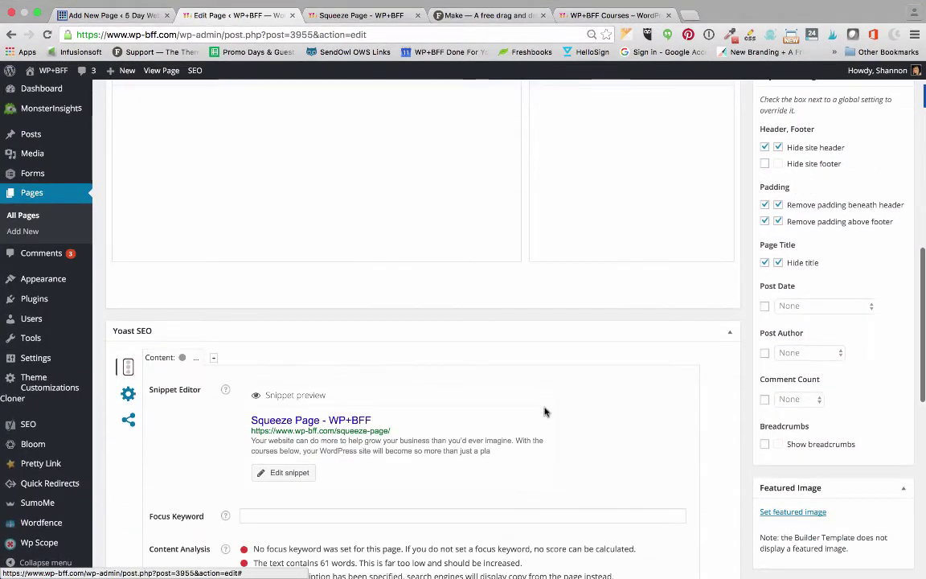
{"action": "left_click", "coordinate": [766, 165]}
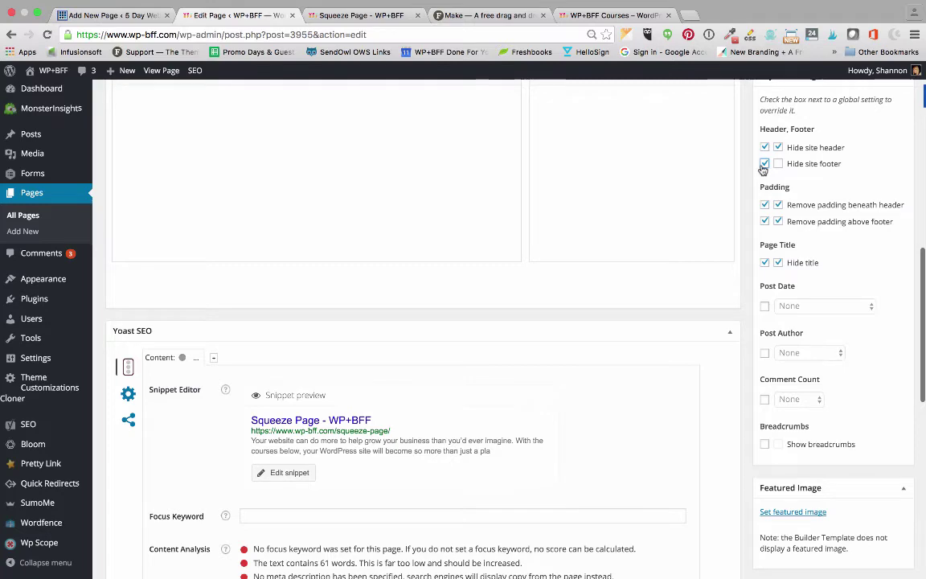
{"action": "left_click", "coordinate": [765, 164]}
Set the two-column section's background style to Cover and finish configuring the section
{"action": "scroll", "coordinate": [765, 169], "scroll_direction": "up", "scroll_amount": 5}
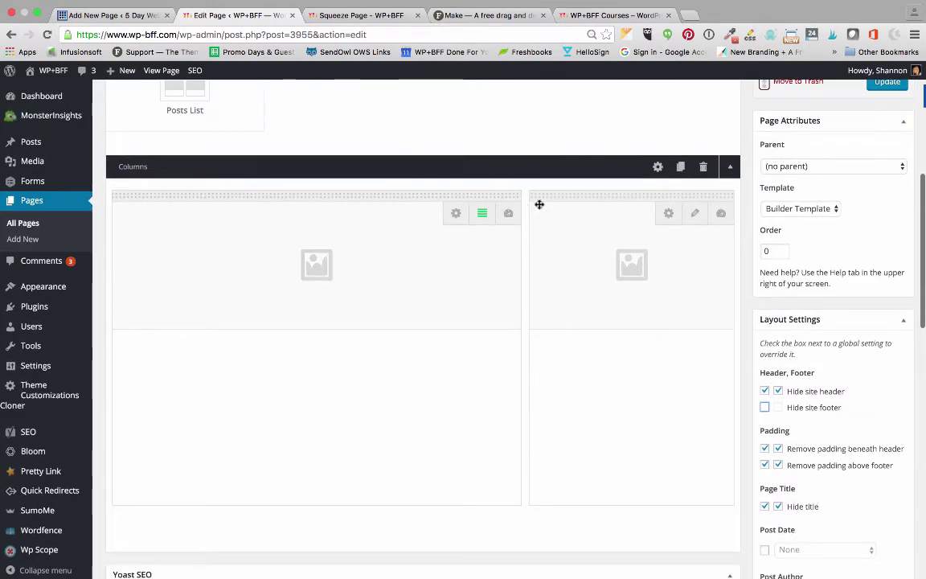
{"action": "left_click", "coordinate": [658, 166]}
{"action": "scroll", "coordinate": [498, 341], "scroll_direction": "down", "scroll_amount": 3}
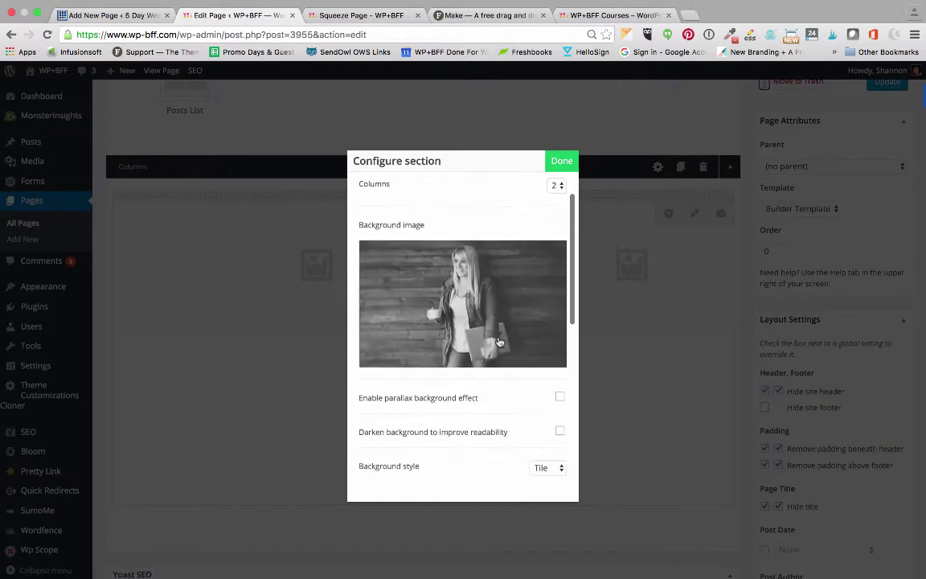
{"action": "scroll", "coordinate": [499, 341], "scroll_direction": "down", "scroll_amount": 2}
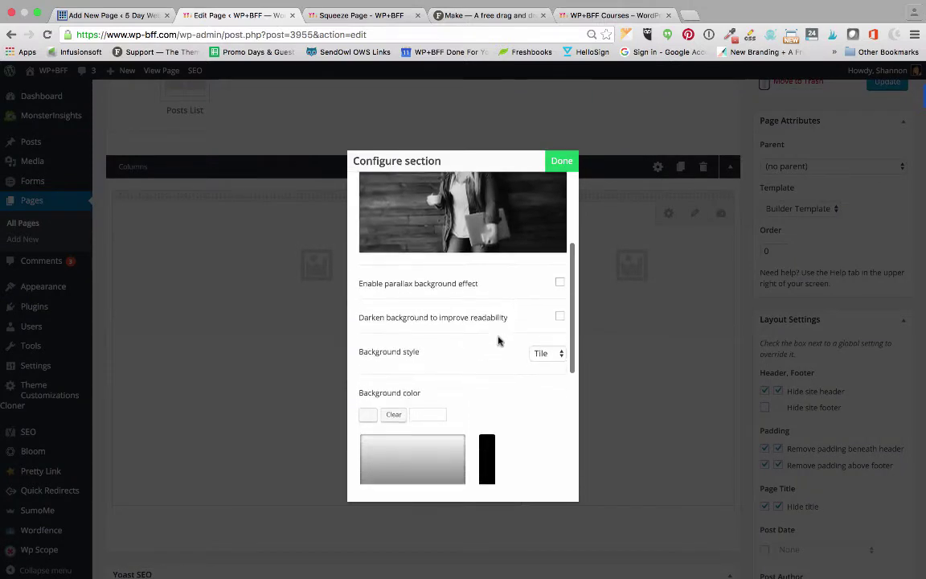
{"action": "left_click", "coordinate": [548, 352]}
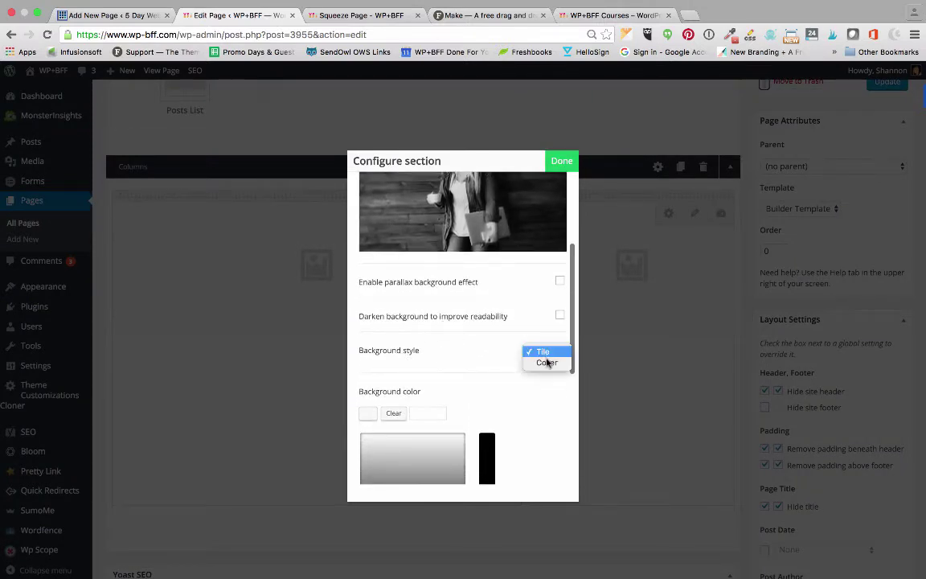
{"action": "left_click", "coordinate": [550, 365]}
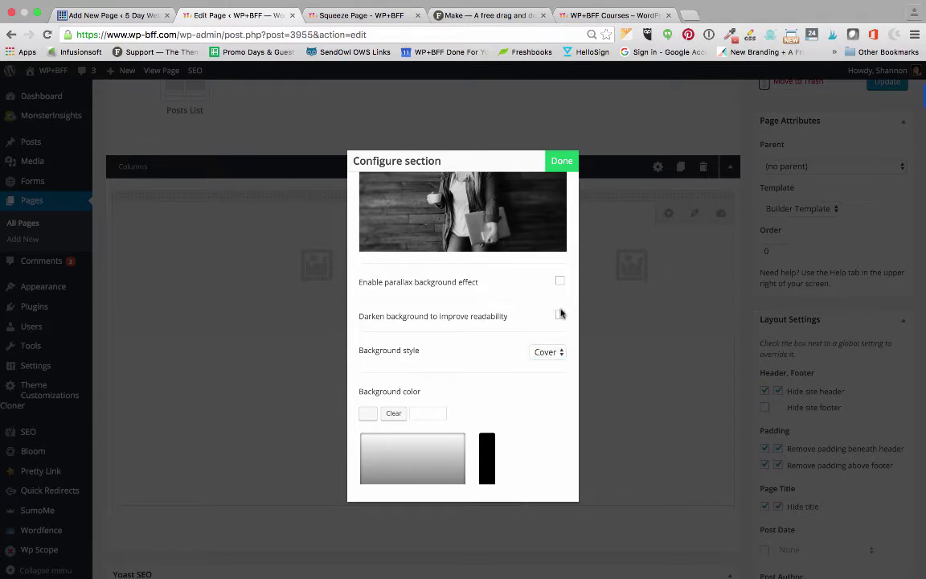
{"action": "left_click", "coordinate": [594, 163]}
Update the page and view the live Squeeze Page
{"action": "scroll", "coordinate": [698, 196], "scroll_direction": "up", "scroll_amount": 5}
{"action": "left_click", "coordinate": [878, 295]}
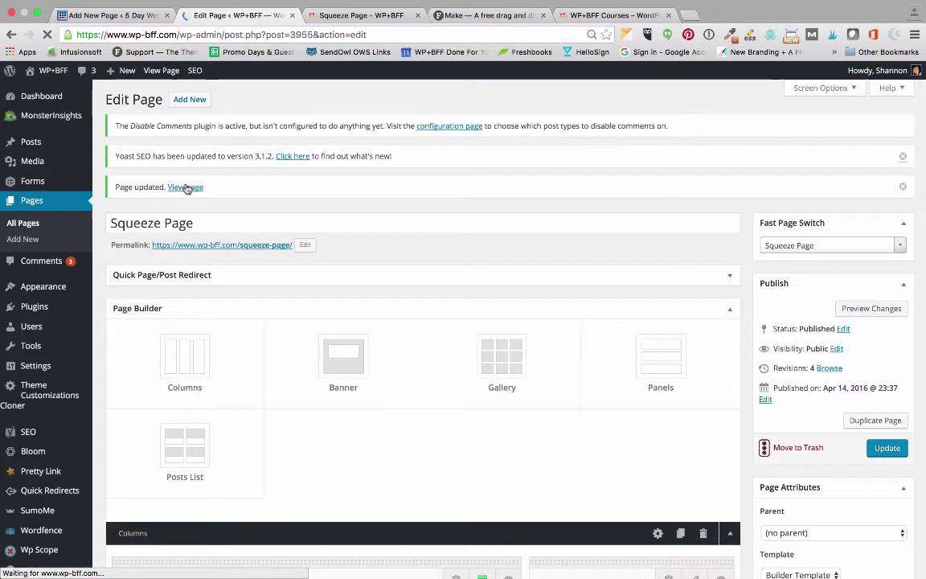
{"action": "left_click", "coordinate": [184, 185]}
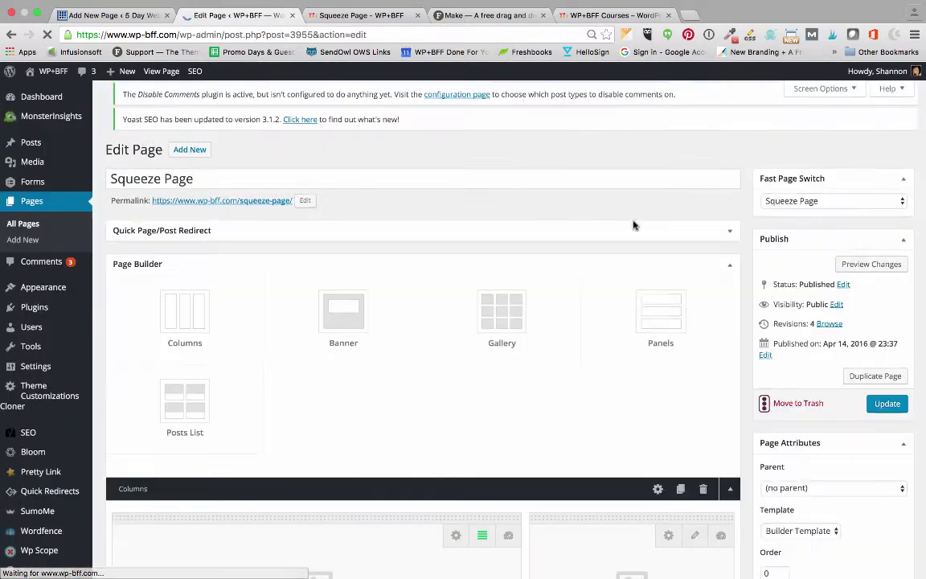
Check the wider column's content in the visual editor and close it without changes
{"action": "scroll", "coordinate": [503, 388], "scroll_direction": "down", "scroll_amount": 5}
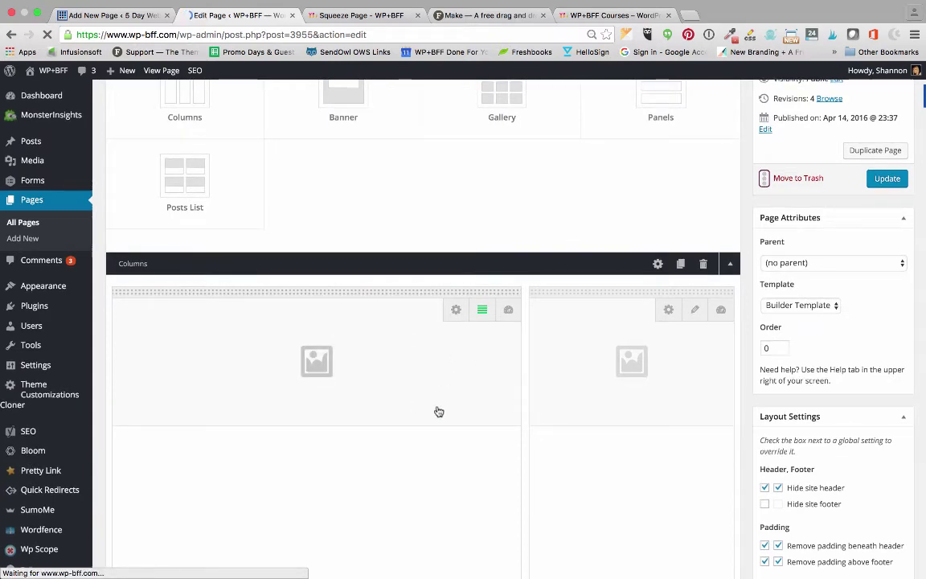
{"action": "scroll", "coordinate": [438, 409], "scroll_direction": "down", "scroll_amount": 3}
{"action": "left_click", "coordinate": [493, 243]}
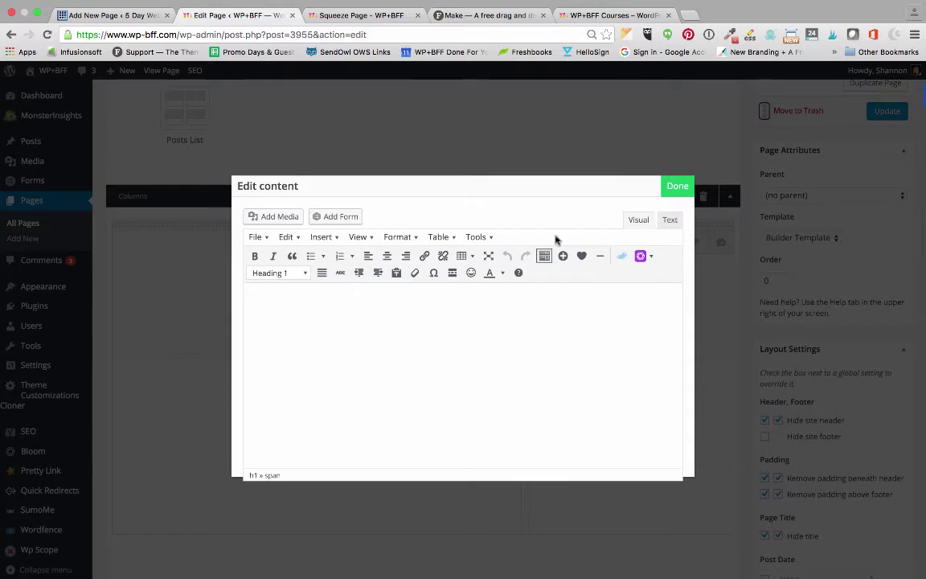
{"action": "left_click", "coordinate": [692, 193]}
{"action": "scroll", "coordinate": [500, 181], "scroll_direction": "up", "scroll_amount": 3}
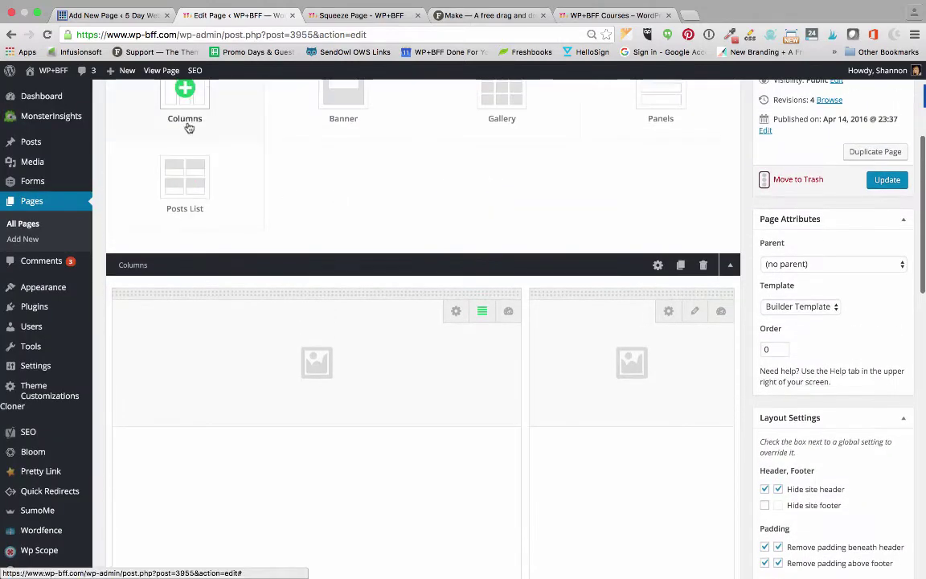
Add a three-column section and move it above the existing two-column section
{"action": "mouse_move", "coordinate": [193, 113]}
{"action": "left_mouse_down"}
{"action": "mouse_move", "coordinate": [213, 259]}
{"action": "mouse_move", "coordinate": [261, 190]}
{"action": "mouse_move", "coordinate": [200, 117]}
{"action": "left_mouse_up"}
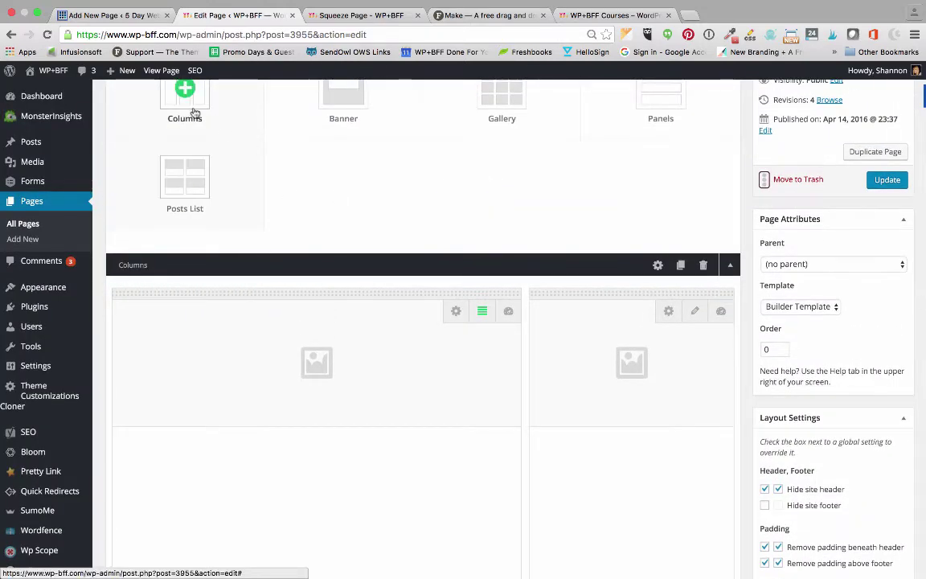
{"action": "scroll", "coordinate": [346, 272], "scroll_direction": "down", "scroll_amount": 5}
{"action": "scroll", "coordinate": [345, 272], "scroll_direction": "down", "scroll_amount": 5}
{"action": "scroll", "coordinate": [346, 272], "scroll_direction": "up", "scroll_amount": 3}
{"action": "left_click_drag", "start_coordinate": [352, 343], "coordinate": [355, 83]}
{"action": "scroll", "coordinate": [354, 83], "scroll_direction": "up", "scroll_amount": 2}
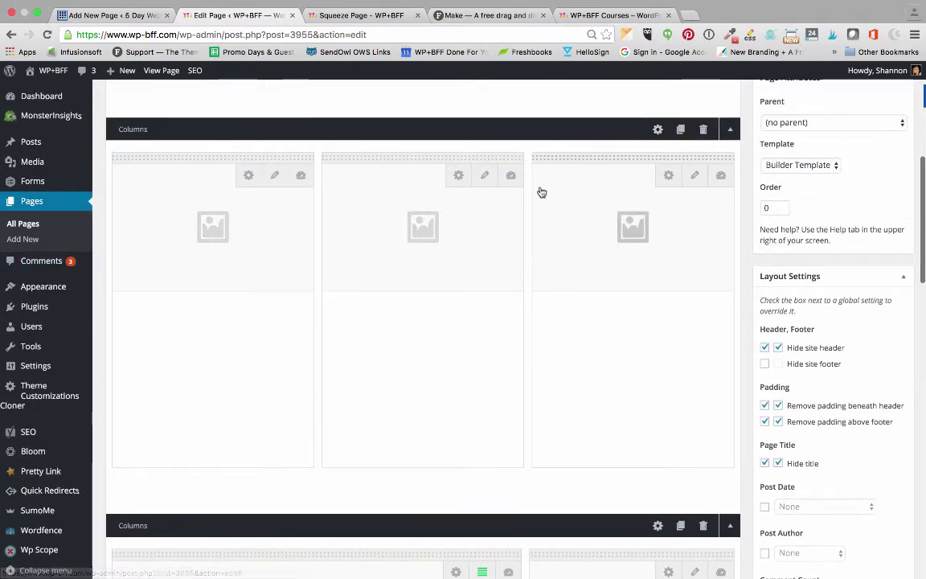
Put blank spacing in the first column of the three-column section, then delete the whole section
{"action": "left_click", "coordinate": [238, 316]}
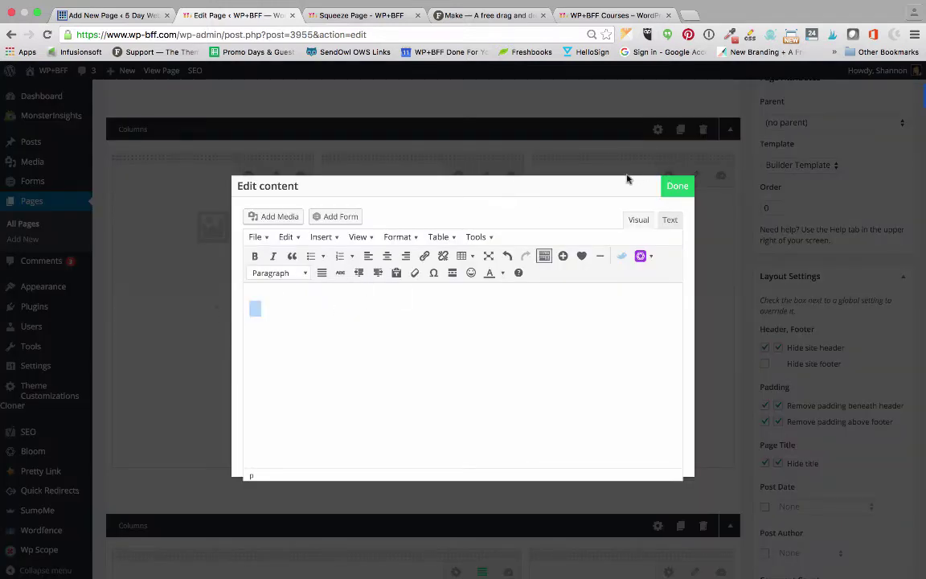
{"action": "left_click", "coordinate": [674, 189]}
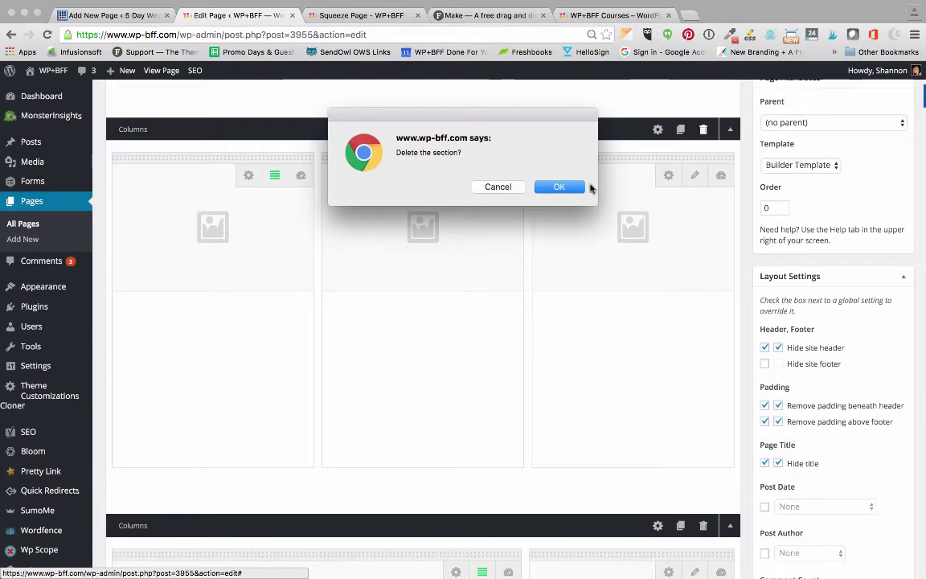
{"action": "left_click", "coordinate": [573, 190]}
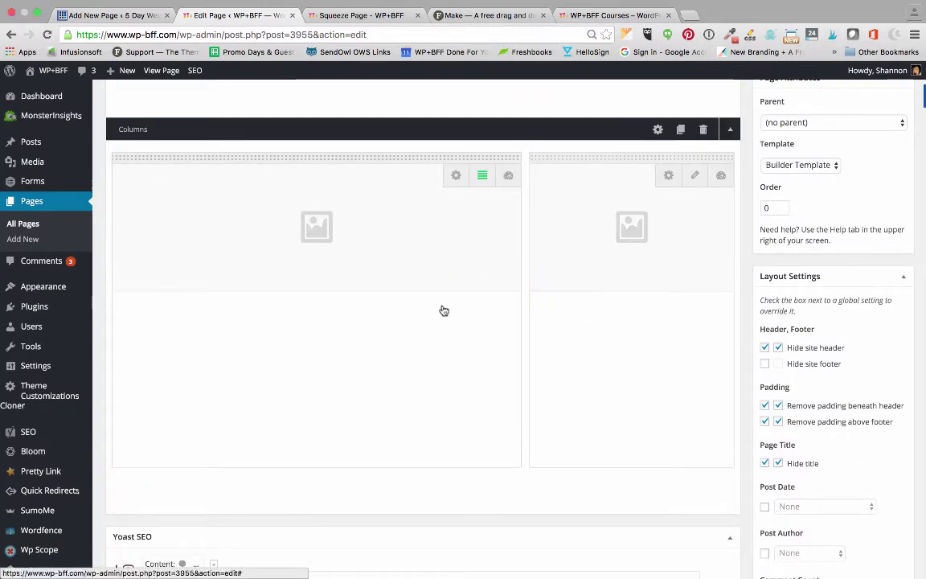
Move the wider text column to the second position in its section and update the page
{"action": "left_click_drag", "start_coordinate": [367, 156], "coordinate": [595, 159]}
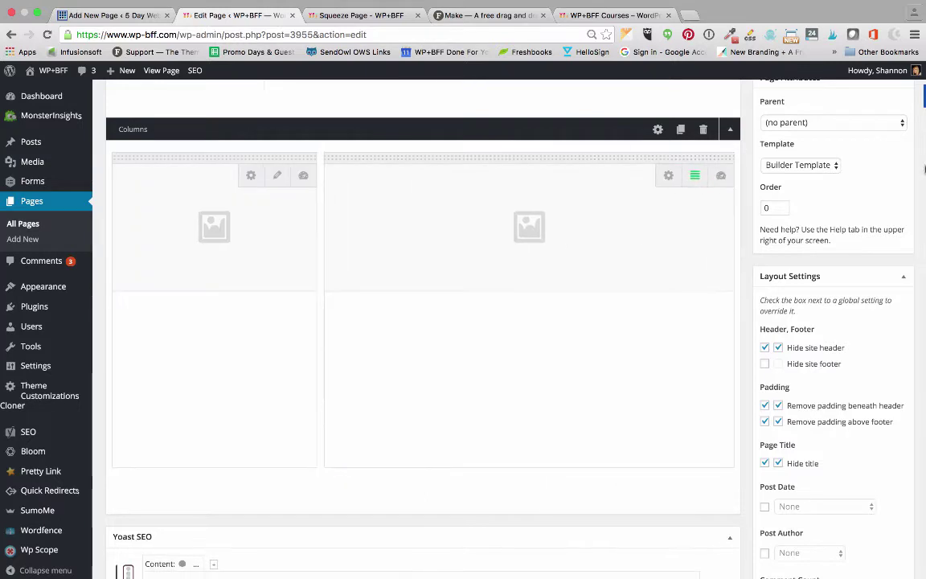
{"action": "scroll", "coordinate": [868, 156], "scroll_direction": "up", "scroll_amount": 3}
{"action": "left_click", "coordinate": [887, 200]}
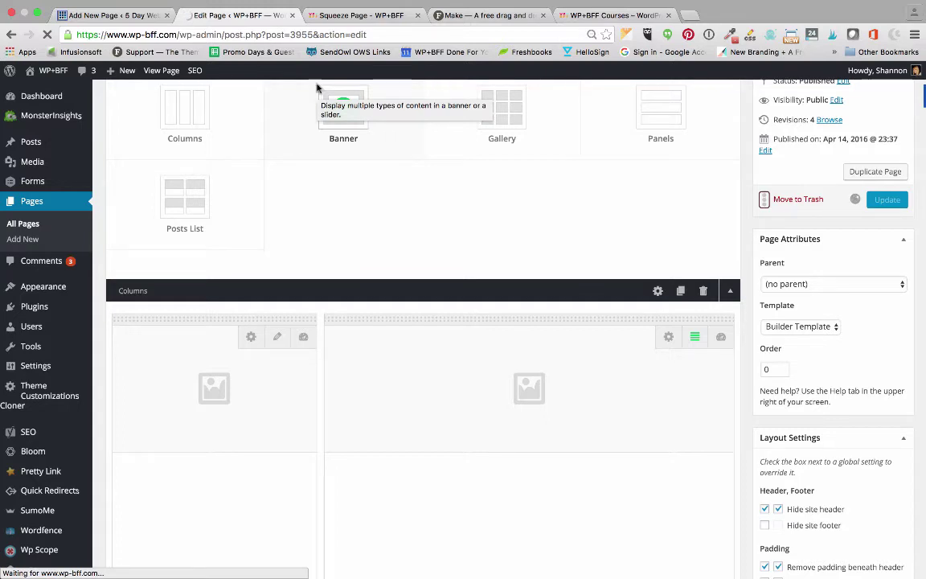
Reload the live Squeeze Page and compare its text placement with the column layout in the editor
{"action": "left_click", "coordinate": [330, 15]}
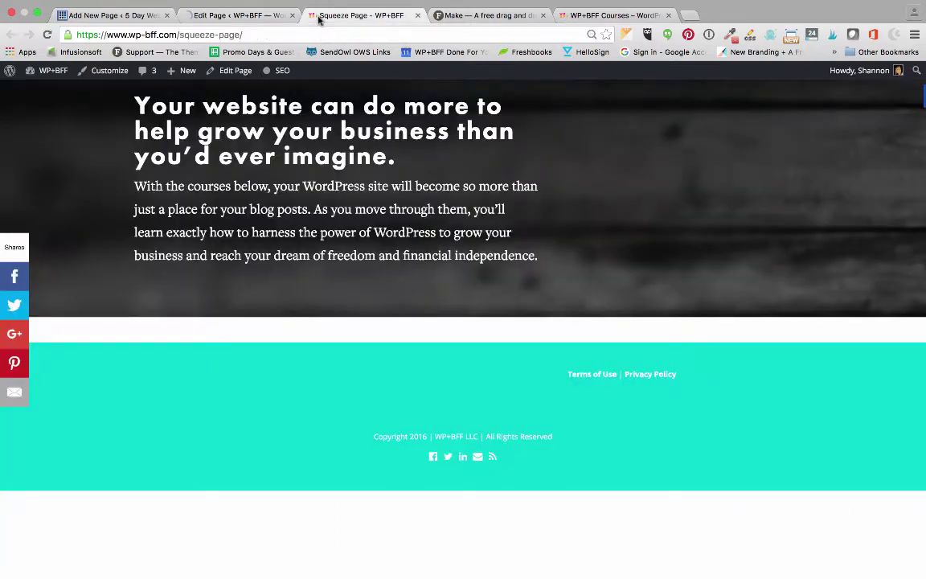
{"action": "left_click", "coordinate": [47, 36]}
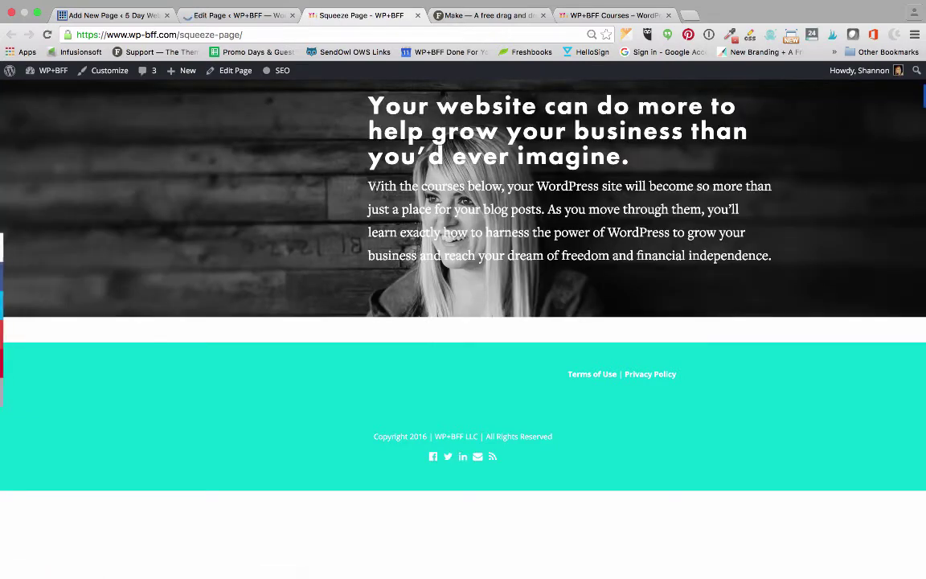
{"action": "left_click", "coordinate": [256, 18]}
{"action": "scroll", "coordinate": [368, 318], "scroll_direction": "down", "scroll_amount": 10}
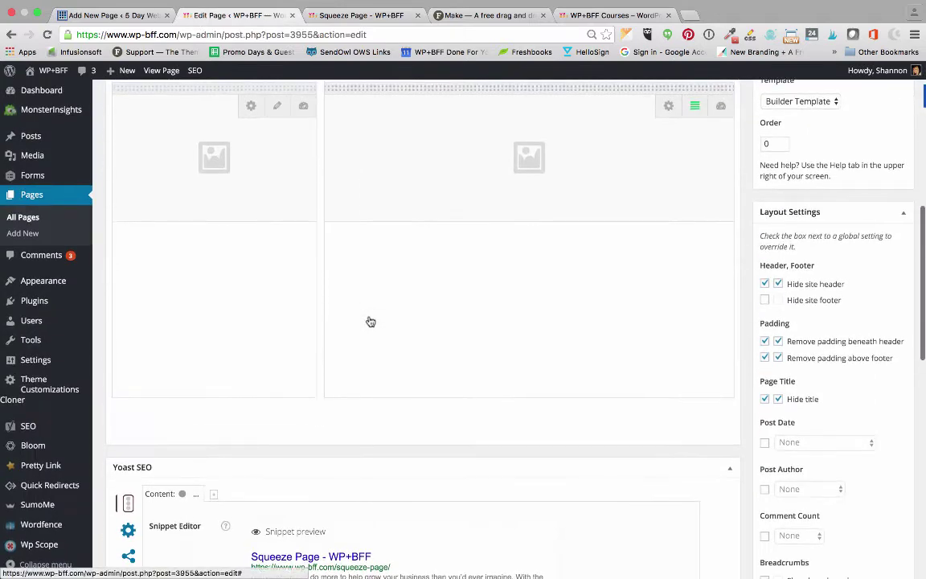
{"action": "scroll", "coordinate": [370, 321], "scroll_direction": "up", "scroll_amount": 3}
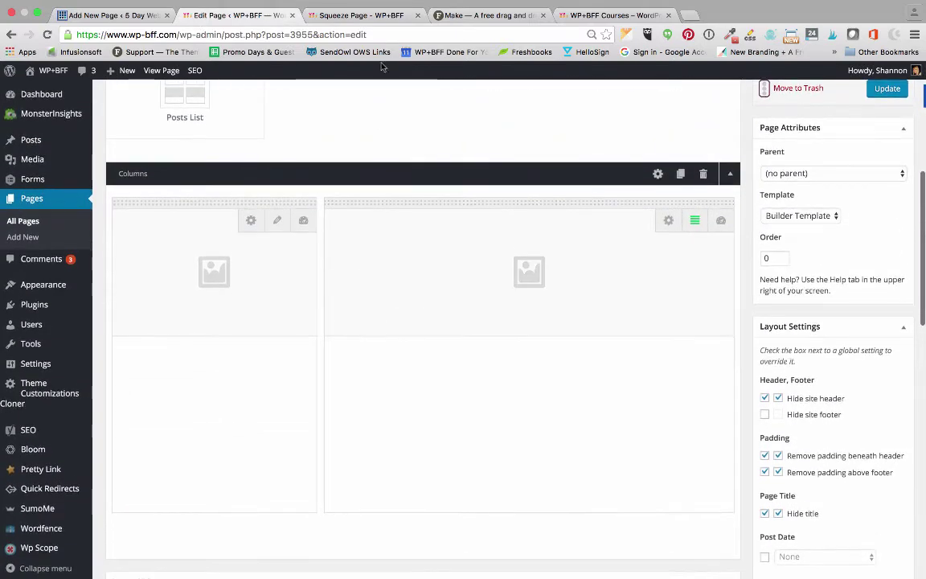
{"action": "left_click", "coordinate": [355, 16]}
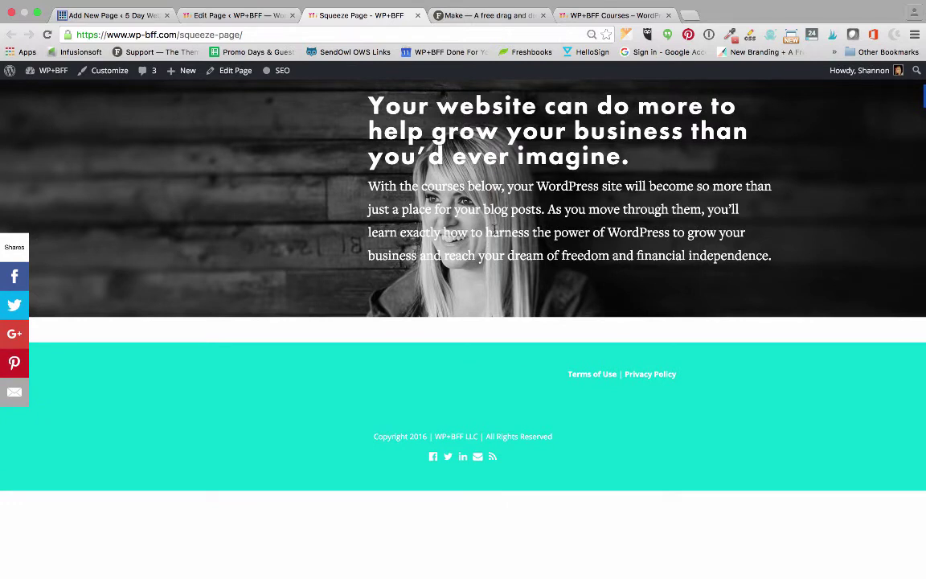
{"action": "left_click", "coordinate": [241, 16]}
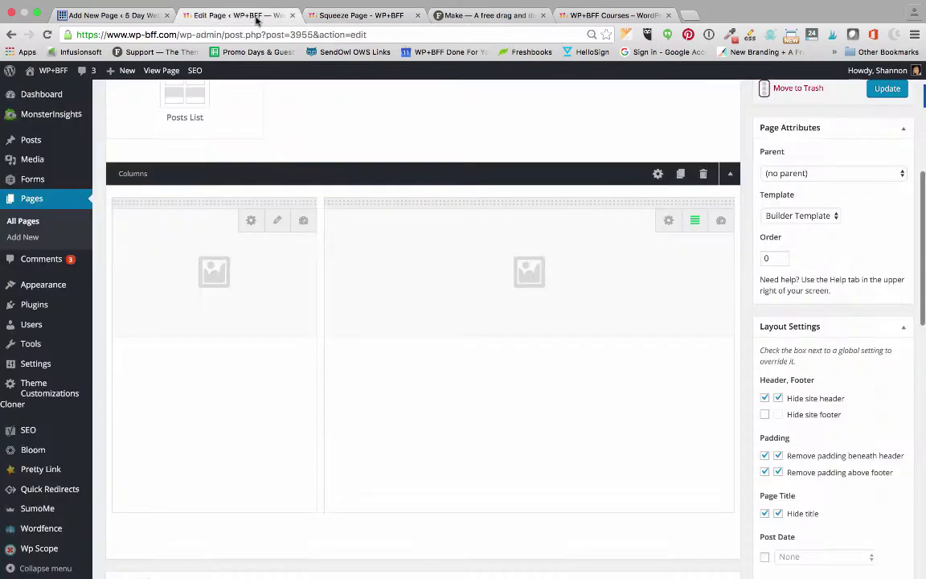
Clear the text from the wide second column and paste the "Your website can do more" heading and courses paragraph into the first column
{"action": "left_click", "coordinate": [465, 354]}
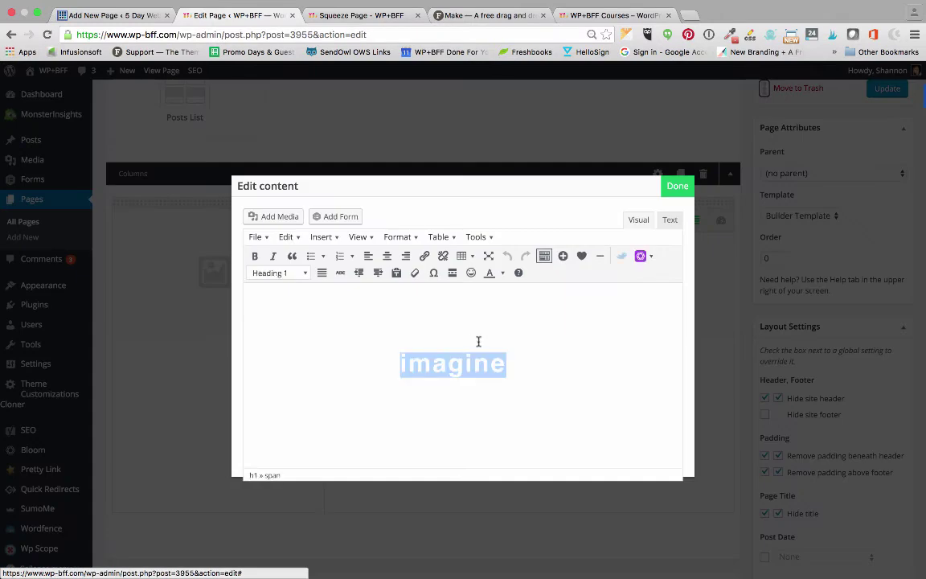
{"action": "key", "text": "BackSpace"}
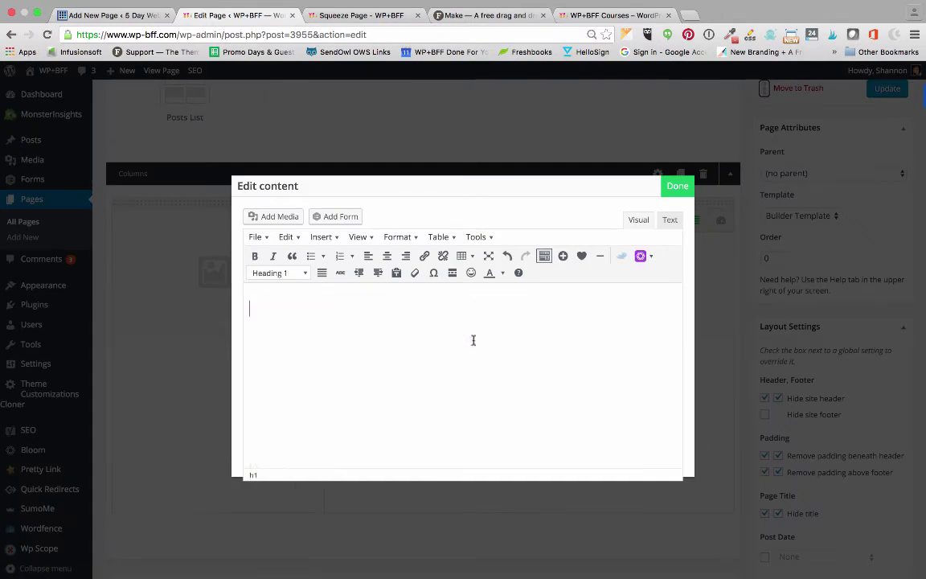
{"action": "left_click", "coordinate": [666, 193]}
{"action": "left_click", "coordinate": [264, 364]}
{"action": "key", "text": "ctrl+v"}
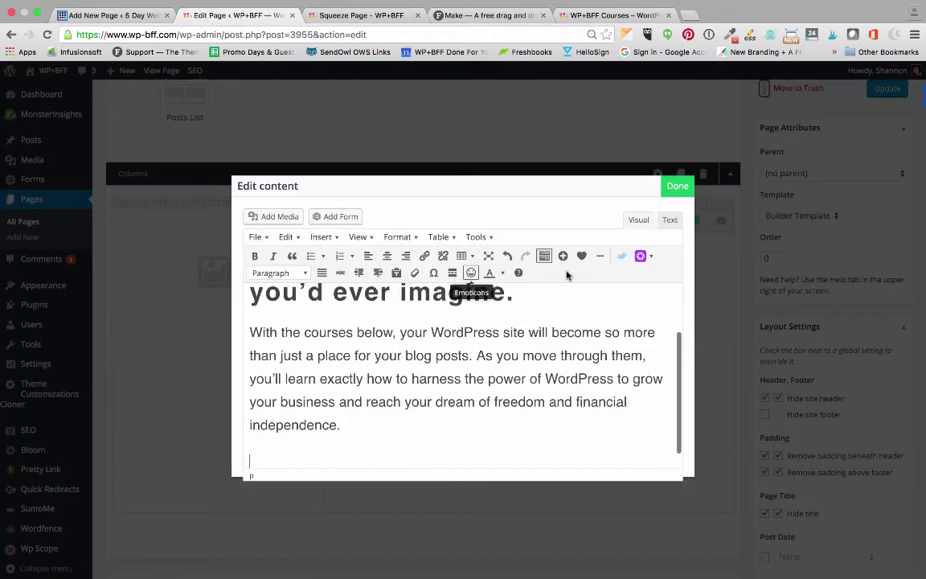
{"action": "left_click", "coordinate": [669, 184]}
Set all the heading and paragraph text in the first column to white
{"action": "left_click", "coordinate": [219, 352]}
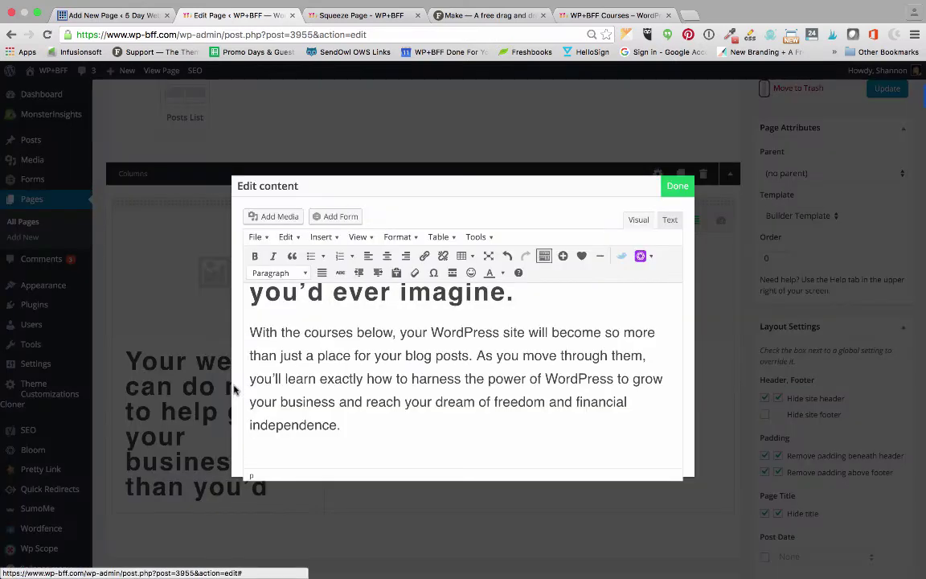
{"action": "key", "text": "ctrl+a"}
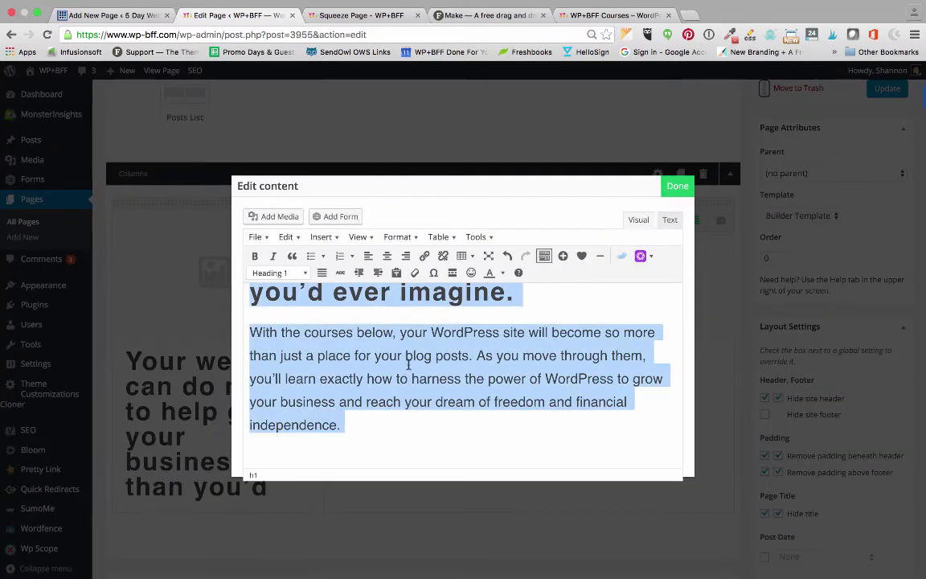
{"action": "left_click", "coordinate": [503, 273]}
{"action": "left_click", "coordinate": [568, 323]}
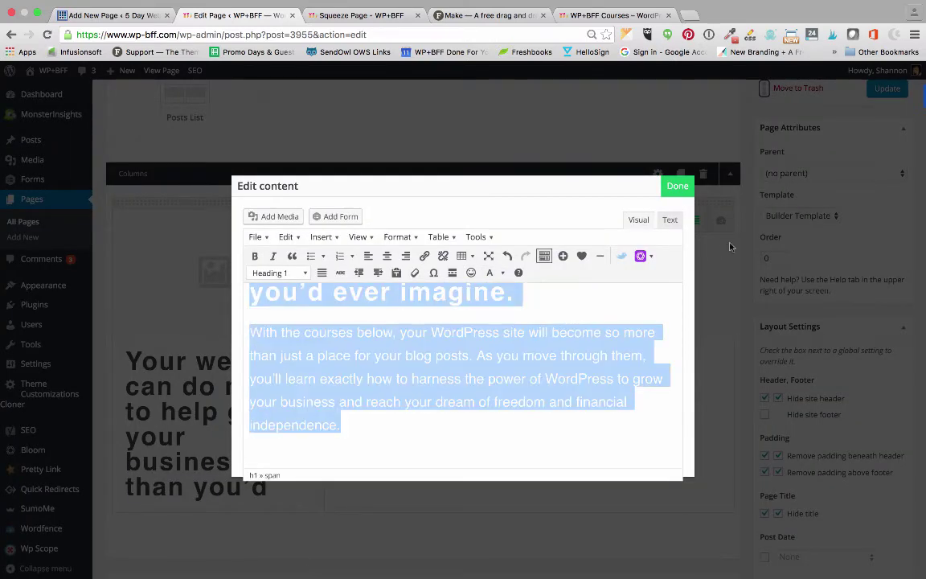
{"action": "left_click", "coordinate": [678, 187]}
Update the page and reload the live Squeeze Page to check the new text placement
{"action": "scroll", "coordinate": [873, 211], "scroll_direction": "up", "scroll_amount": 2}
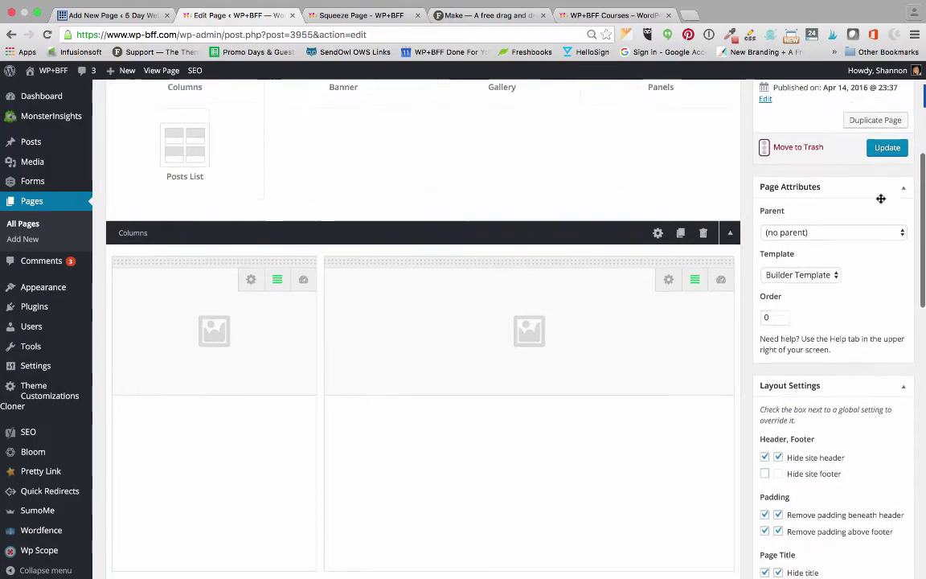
{"action": "left_click", "coordinate": [887, 169]}
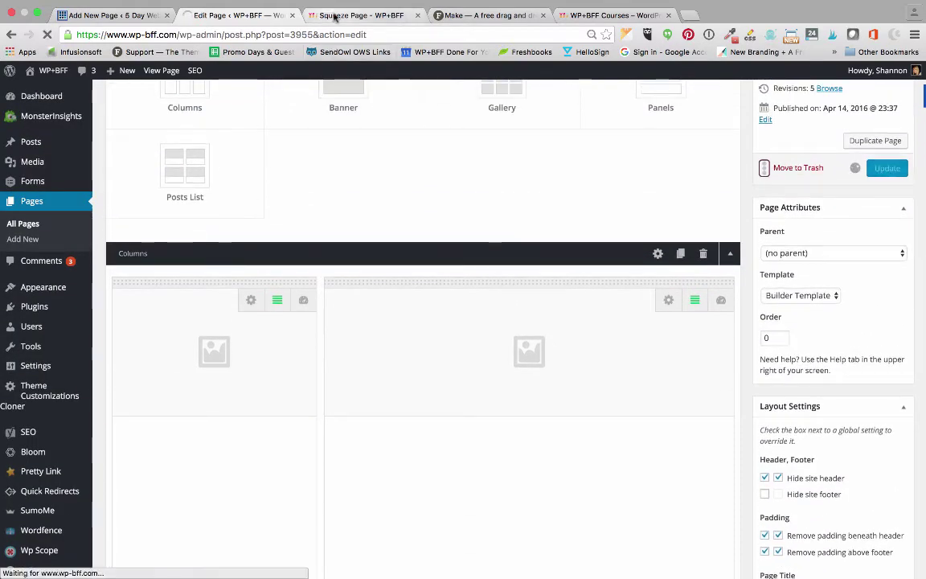
{"action": "left_click", "coordinate": [358, 15]}
{"action": "left_click", "coordinate": [46, 35]}
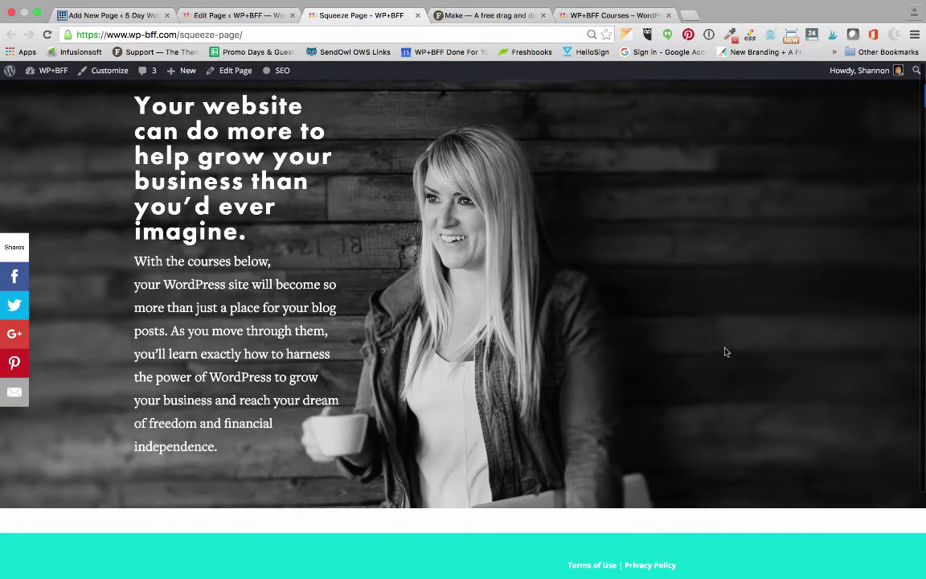
Set the section with the background image to 3 columns and check the first column's text content
{"action": "left_click", "coordinate": [265, 16]}
{"action": "scroll", "coordinate": [418, 282], "scroll_direction": "down", "scroll_amount": 10}
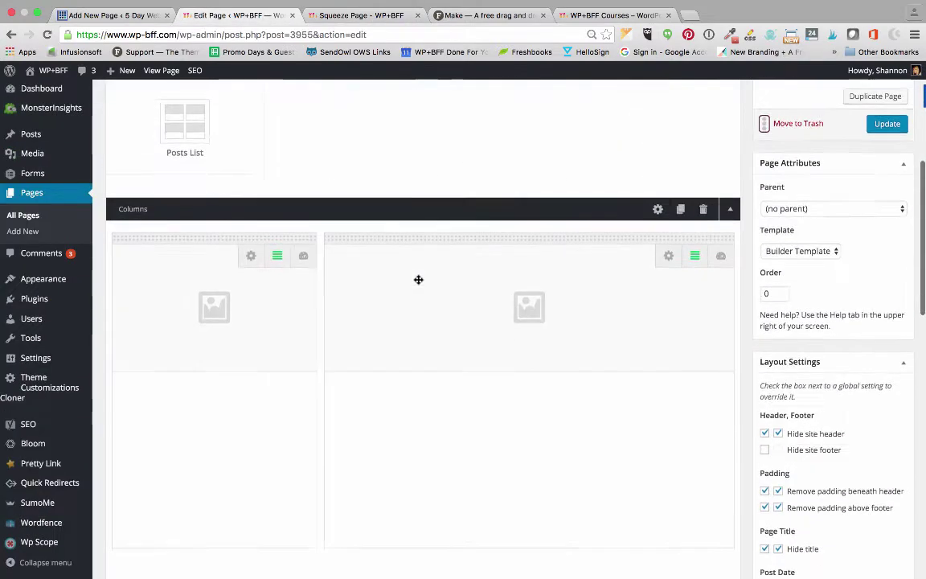
{"action": "scroll", "coordinate": [419, 284], "scroll_direction": "up", "scroll_amount": 2}
{"action": "left_click", "coordinate": [659, 108]}
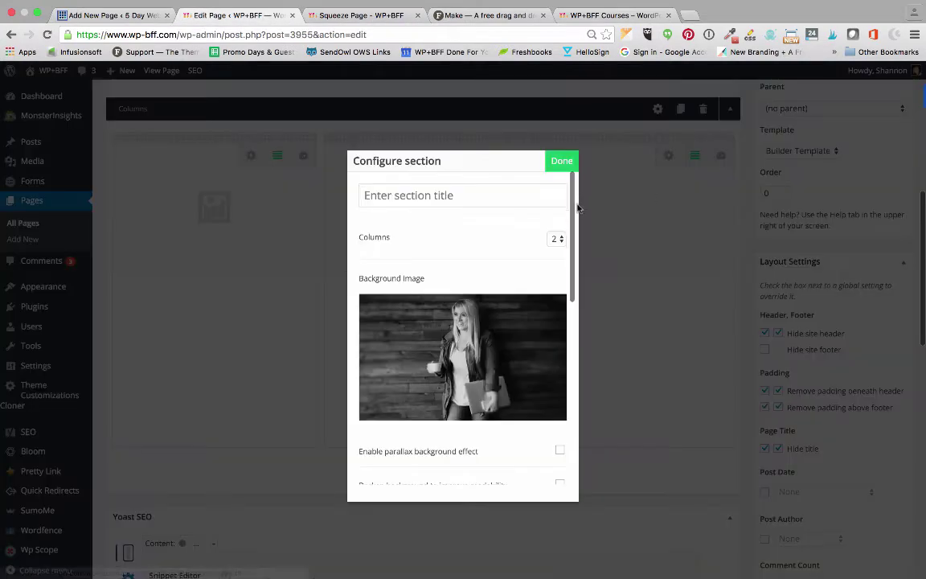
{"action": "left_click", "coordinate": [554, 244]}
{"action": "left_click", "coordinate": [554, 250]}
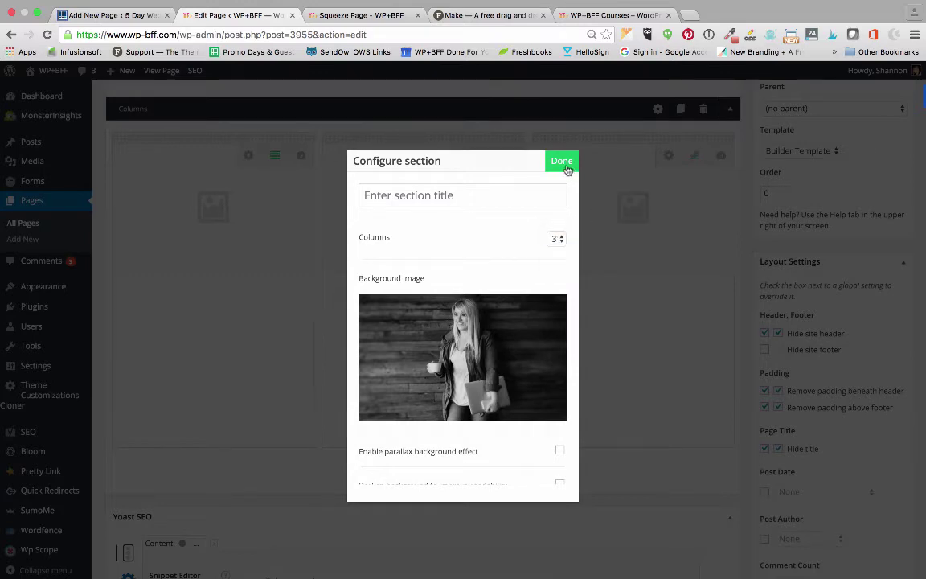
{"action": "left_click", "coordinate": [562, 161]}
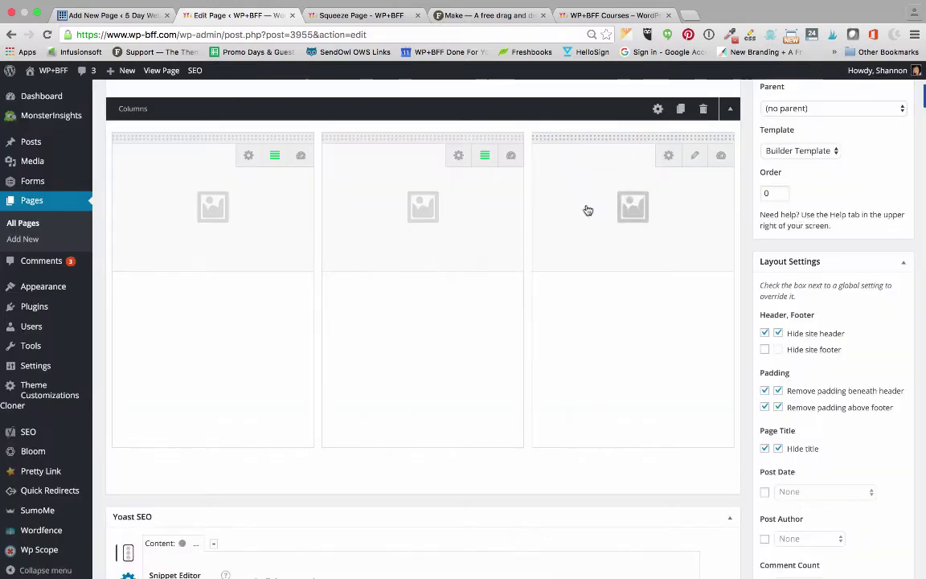
{"action": "left_click", "coordinate": [243, 308]}
{"action": "key", "text": "super+v"}
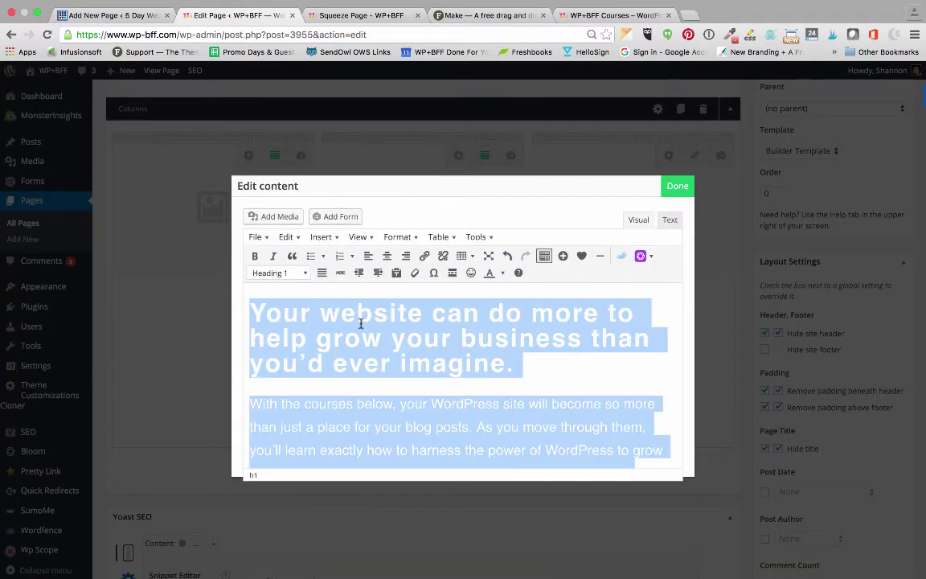
{"action": "left_click", "coordinate": [674, 186]}
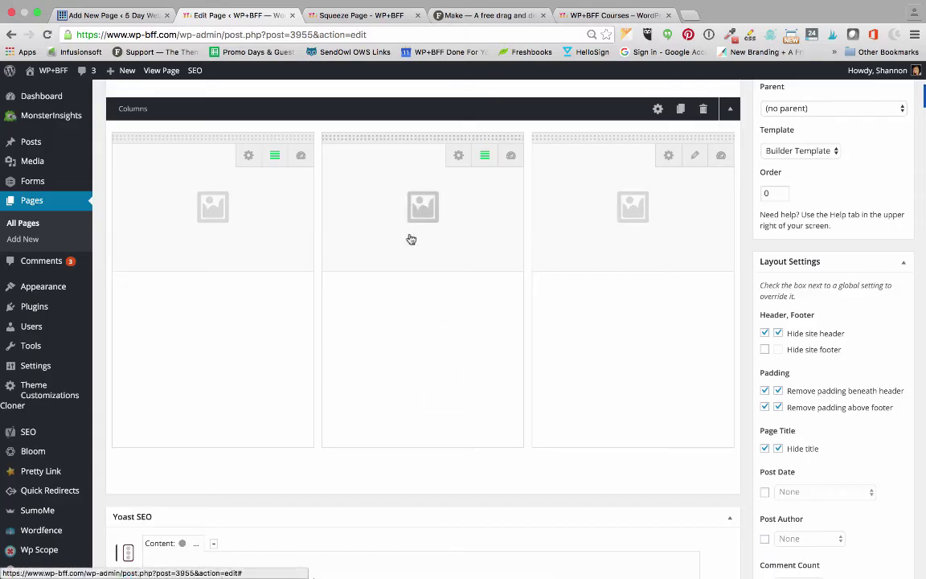
Insert the Bloom inline opt-in "5 Day Challenge Homepage Optin_Infusionsoft" into the empty third column
{"action": "left_click", "coordinate": [642, 313]}
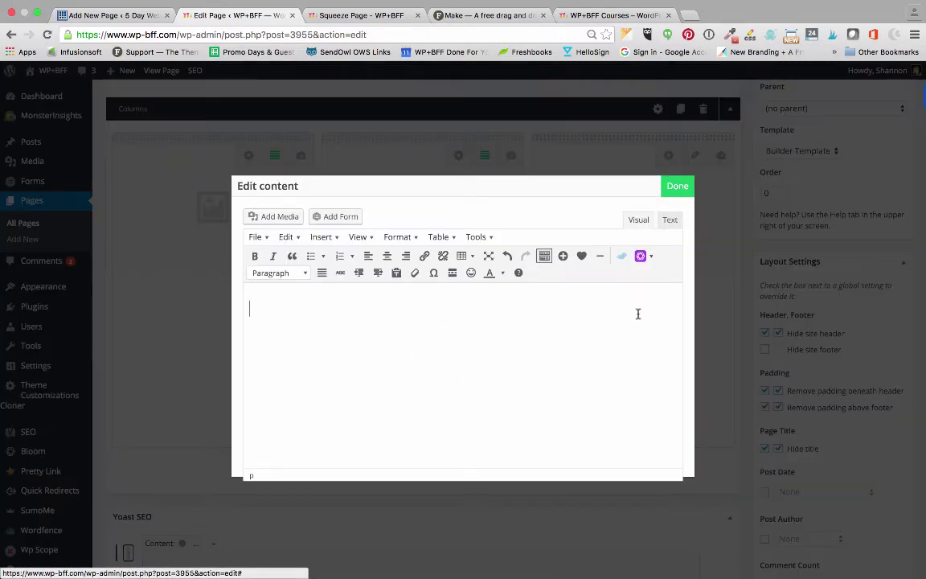
{"action": "left_click", "coordinate": [641, 256]}
{"action": "mouse_move", "coordinate": [656, 281]}
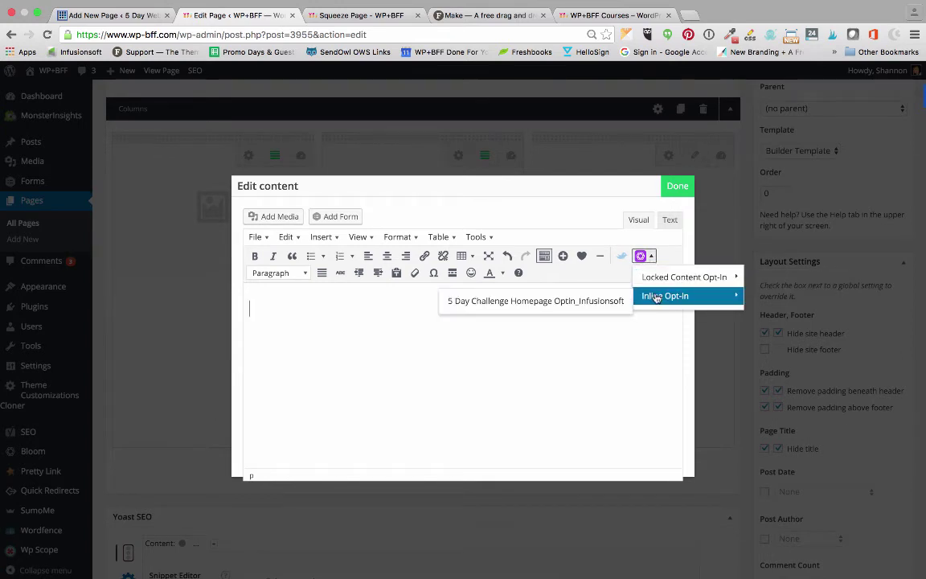
{"action": "left_click", "coordinate": [552, 303]}
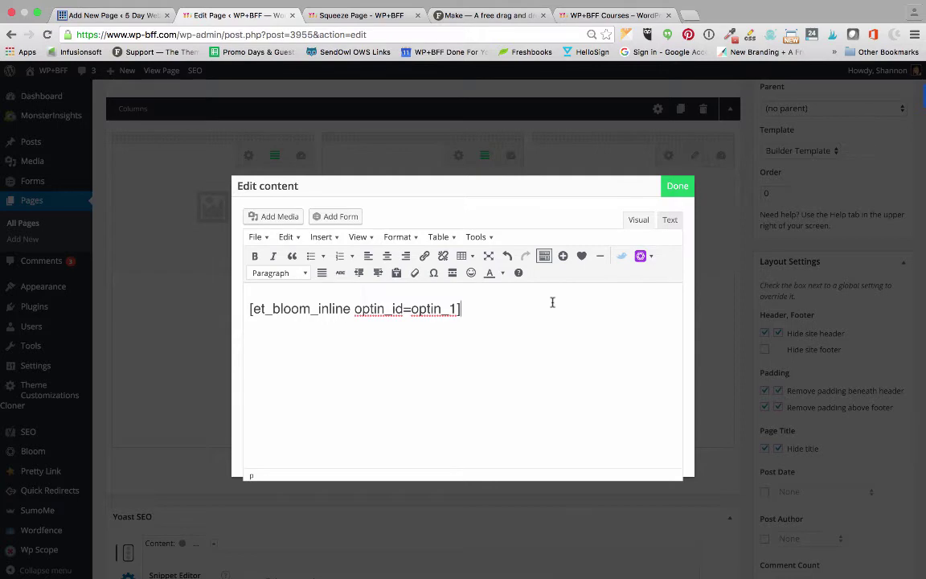
{"action": "left_click", "coordinate": [678, 188]}
Update the page and reload the live Squeeze Page to review the opt-in form in the third column
{"action": "scroll", "coordinate": [839, 231], "scroll_direction": "up", "scroll_amount": 5}
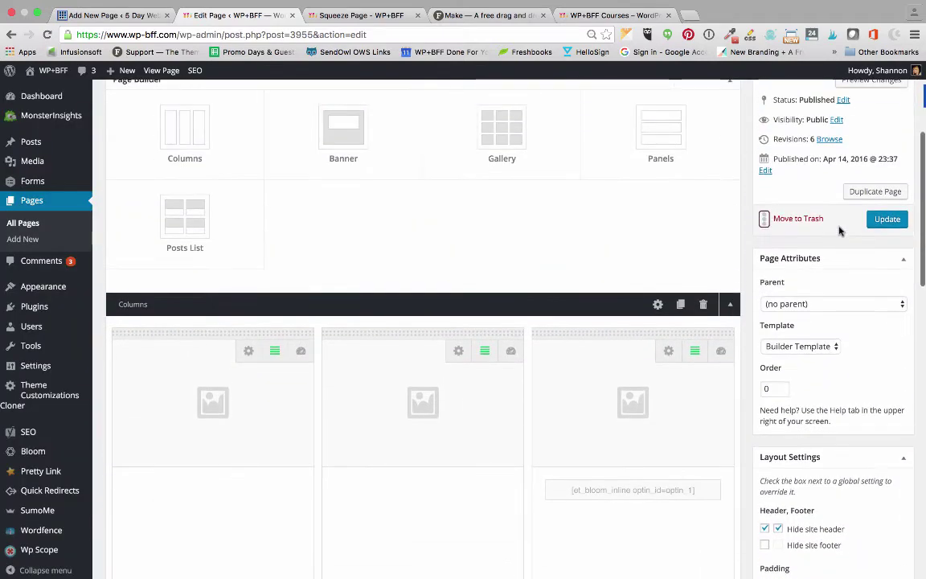
{"action": "scroll", "coordinate": [838, 230], "scroll_direction": "down", "scroll_amount": 2}
{"action": "left_click", "coordinate": [888, 160]}
{"action": "left_click", "coordinate": [345, 15]}
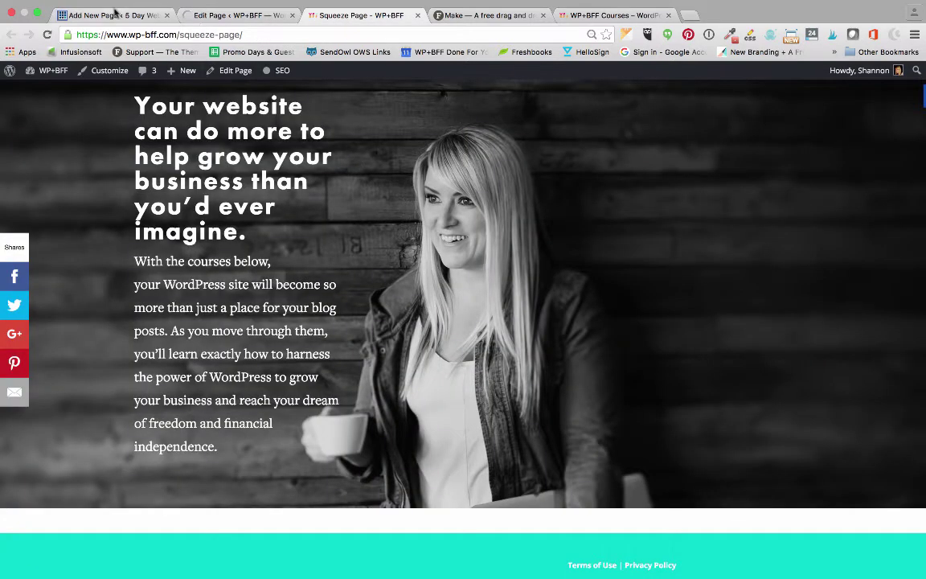
{"action": "left_click", "coordinate": [47, 34]}
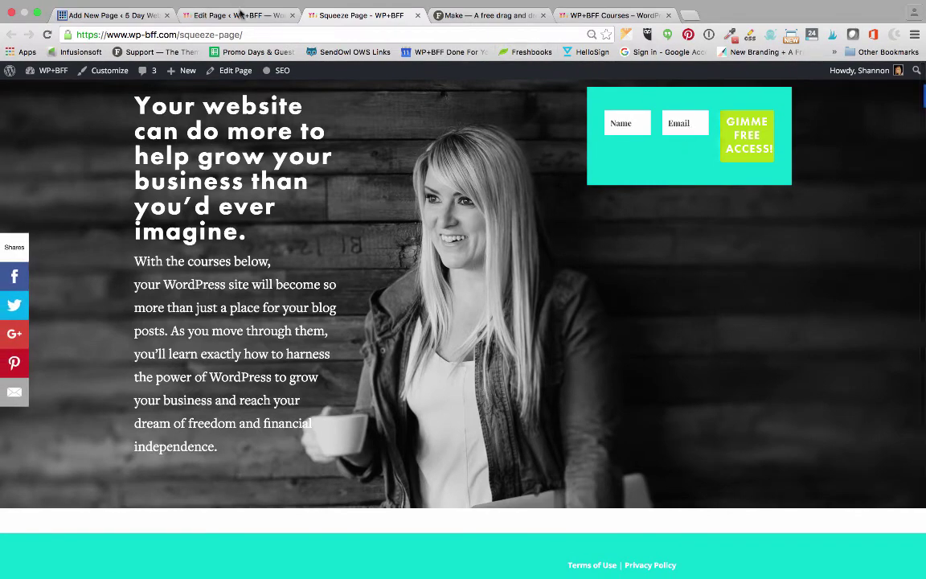
Delete the Bloom inline opt-in shortcode from the third column's content
{"action": "left_click", "coordinate": [240, 14]}
{"action": "scroll", "coordinate": [637, 424], "scroll_direction": "down", "scroll_amount": 5}
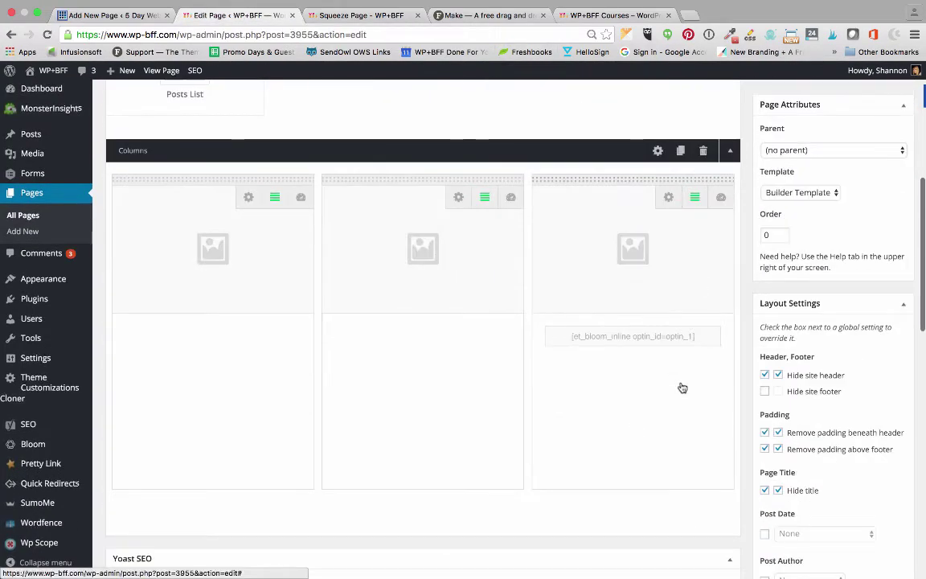
{"action": "left_click", "coordinate": [710, 328]}
{"action": "left_click_drag", "start_coordinate": [462, 309], "coordinate": [151, 298]}
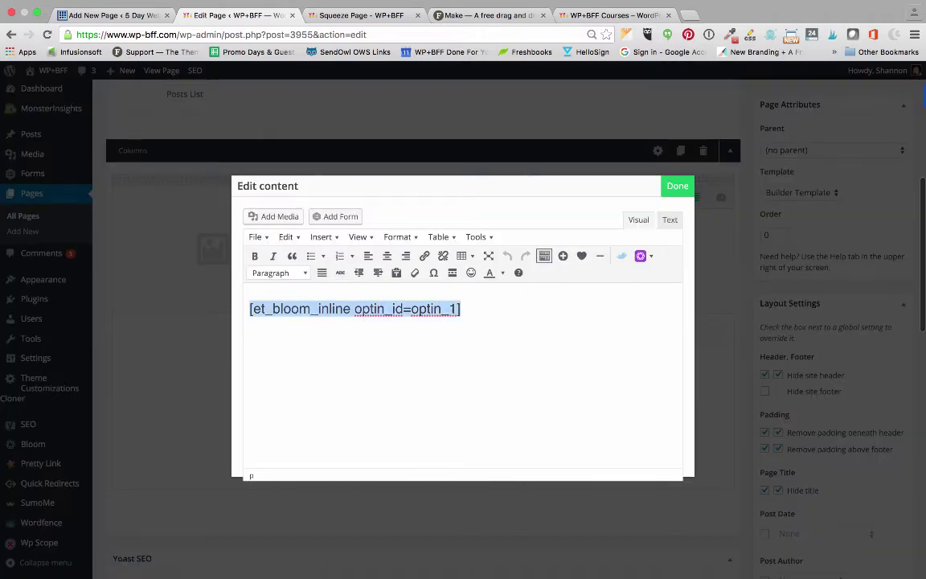
{"action": "key", "text": "BackSpace"}
{"action": "left_click", "coordinate": [678, 187]}
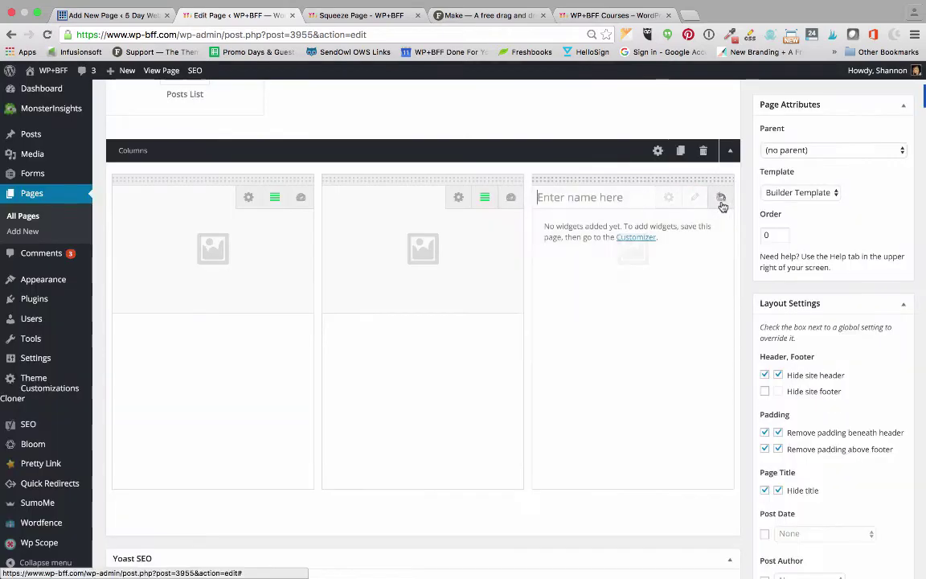
Convert the third column into a widget area named "Squeeze Page" and update the page
{"action": "type", "text": "Squeeze Page"}
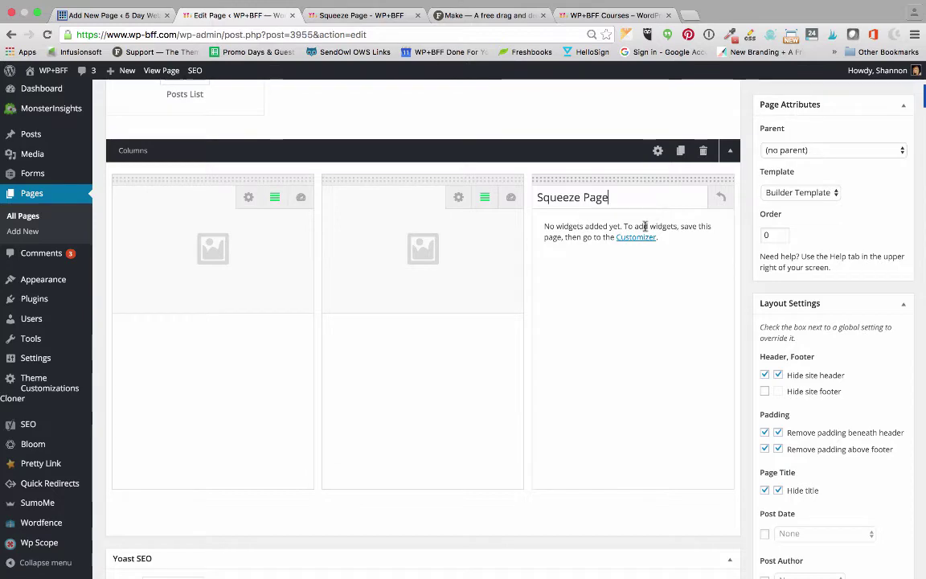
{"action": "scroll", "coordinate": [768, 194], "scroll_direction": "up", "scroll_amount": 3}
{"action": "left_click", "coordinate": [893, 240]}
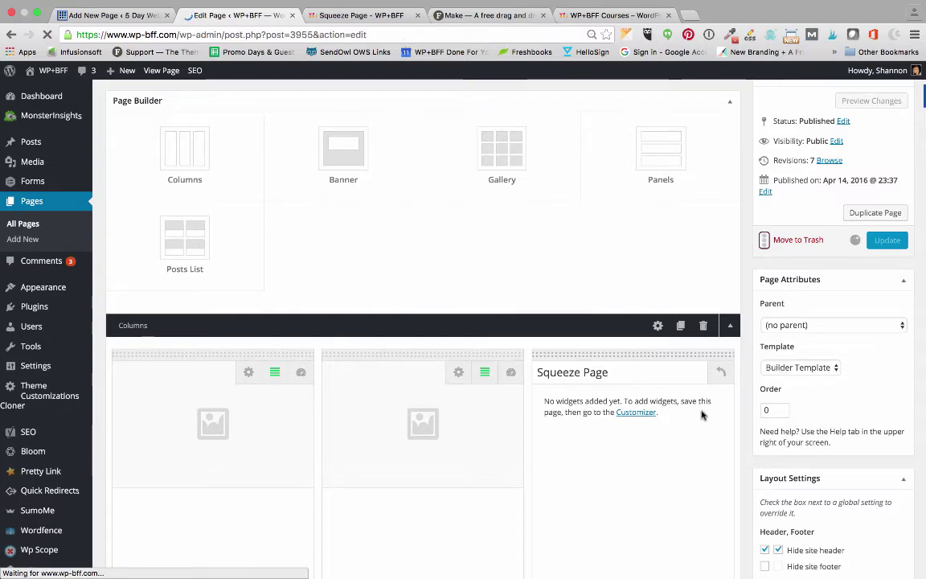
Open the Customizer's Squeeze Page widget area and add a Bloom widget to it
{"action": "scroll", "coordinate": [627, 362], "scroll_direction": "down", "scroll_amount": 4}
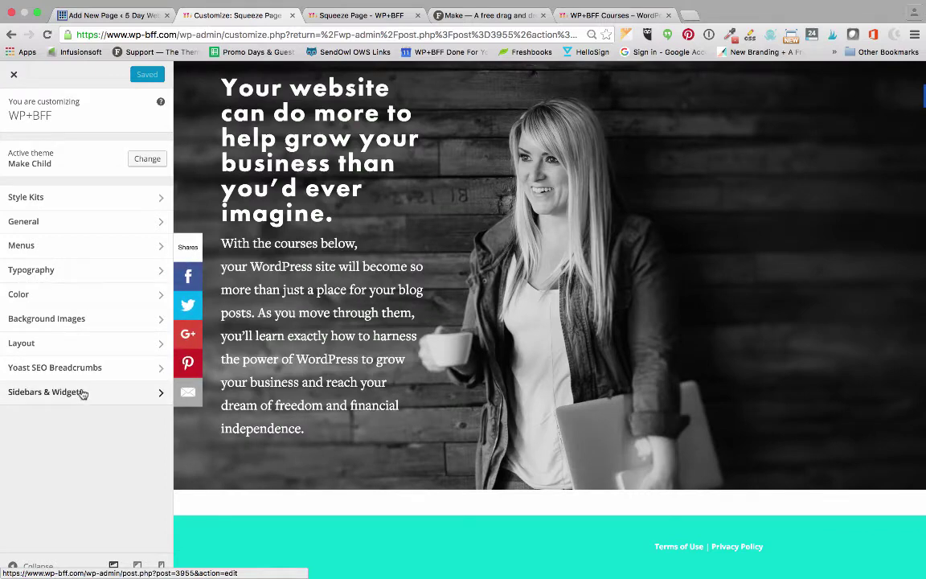
{"action": "left_click", "coordinate": [85, 394]}
{"action": "left_click", "coordinate": [107, 229]}
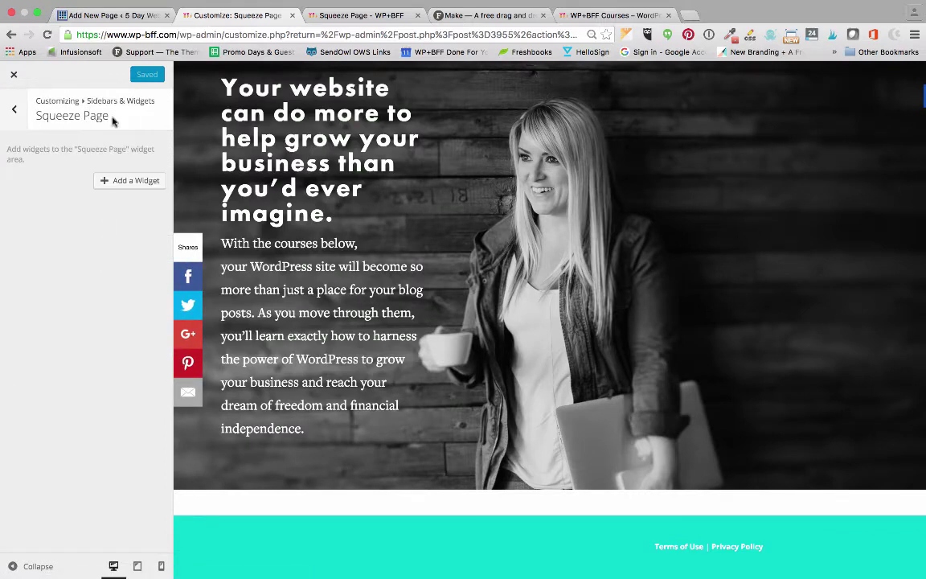
{"action": "left_click", "coordinate": [121, 181]}
{"action": "scroll", "coordinate": [304, 311], "scroll_direction": "down", "scroll_amount": 1}
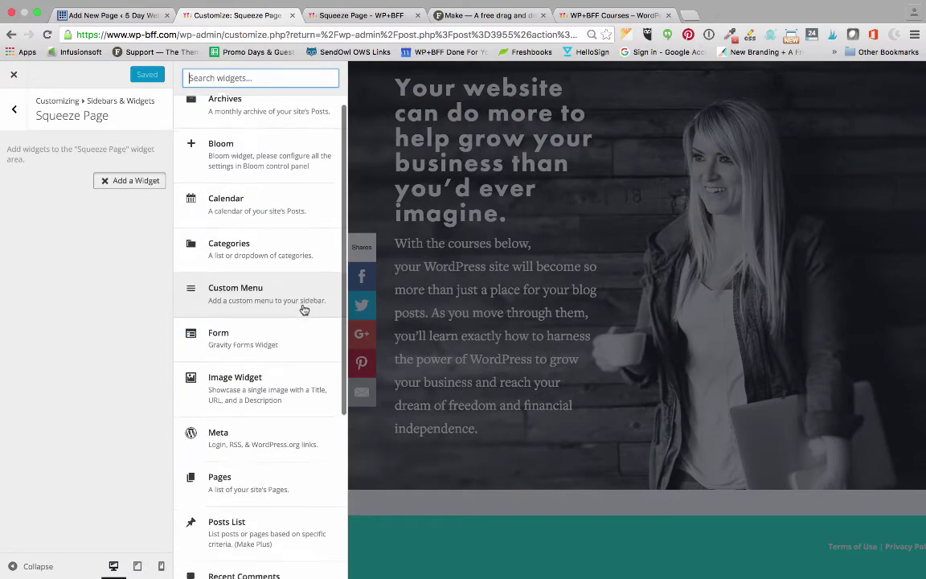
{"action": "scroll", "coordinate": [304, 311], "scroll_direction": "down", "scroll_amount": 6}
{"action": "scroll", "coordinate": [304, 311], "scroll_direction": "up", "scroll_amount": 7}
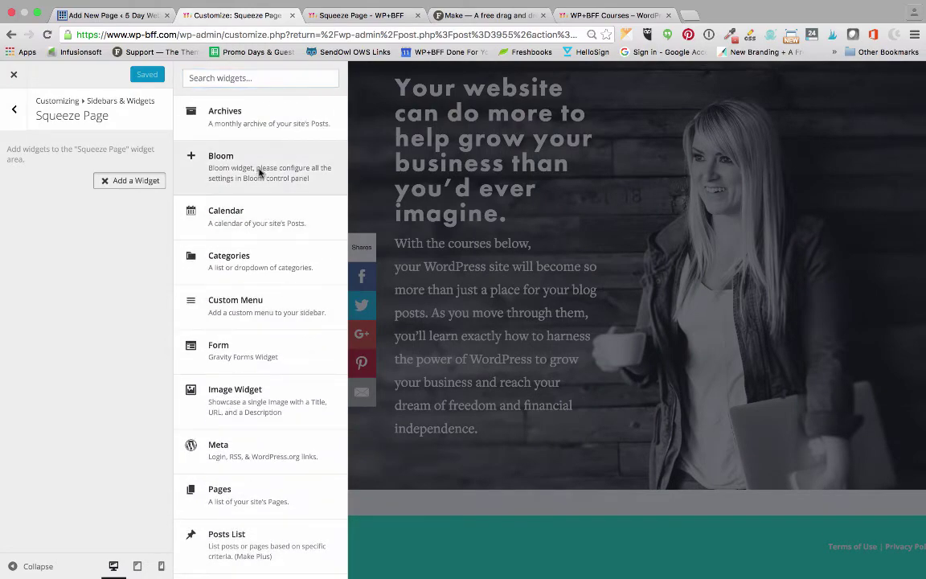
{"action": "left_click", "coordinate": [258, 173]}
Choose the Sidebar opt-in for the Bloom widget and clear its title
{"action": "left_click", "coordinate": [76, 260]}
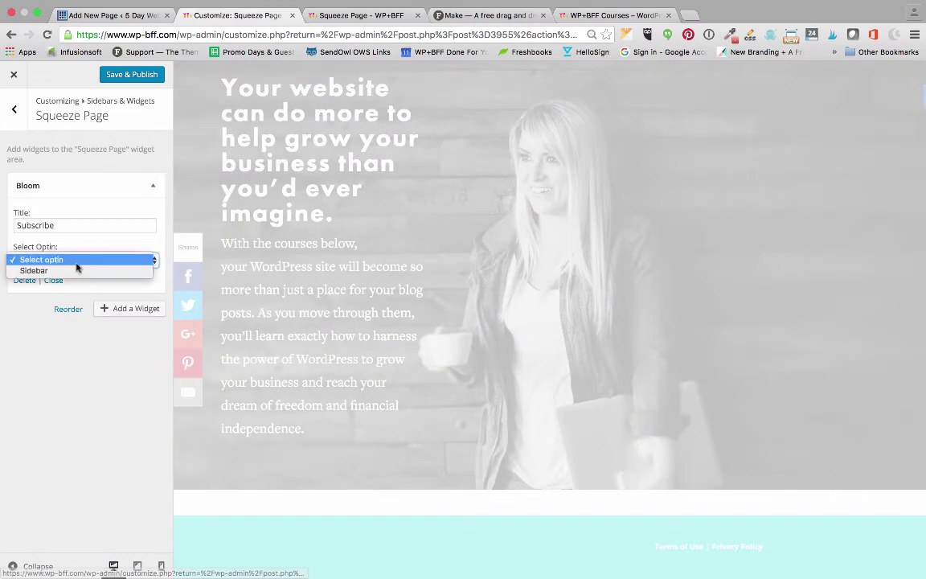
{"action": "left_click", "coordinate": [76, 270]}
{"action": "left_click", "coordinate": [47, 226]}
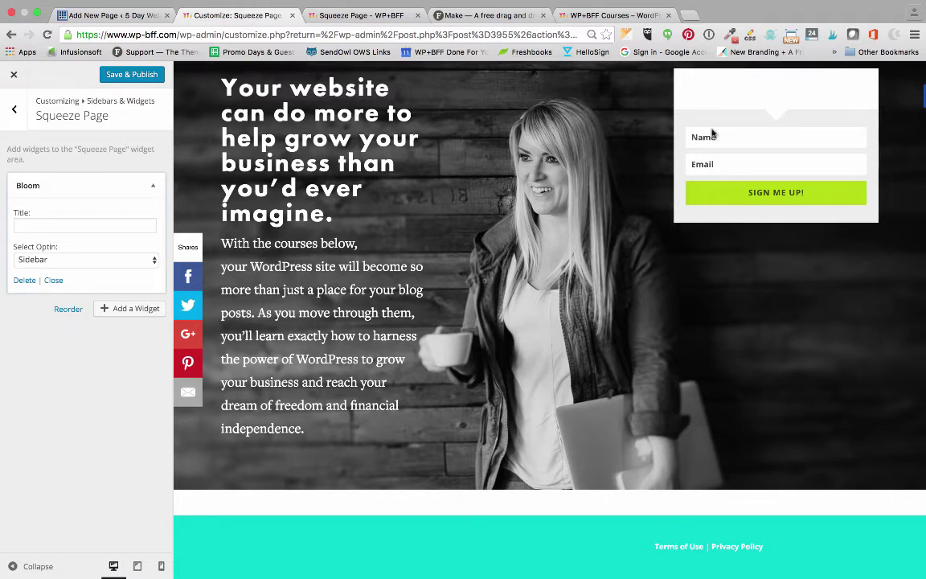
Add an empty Text widget above the Bloom widget in the Squeeze Page widget area and publish the change
{"action": "left_click", "coordinate": [137, 310]}
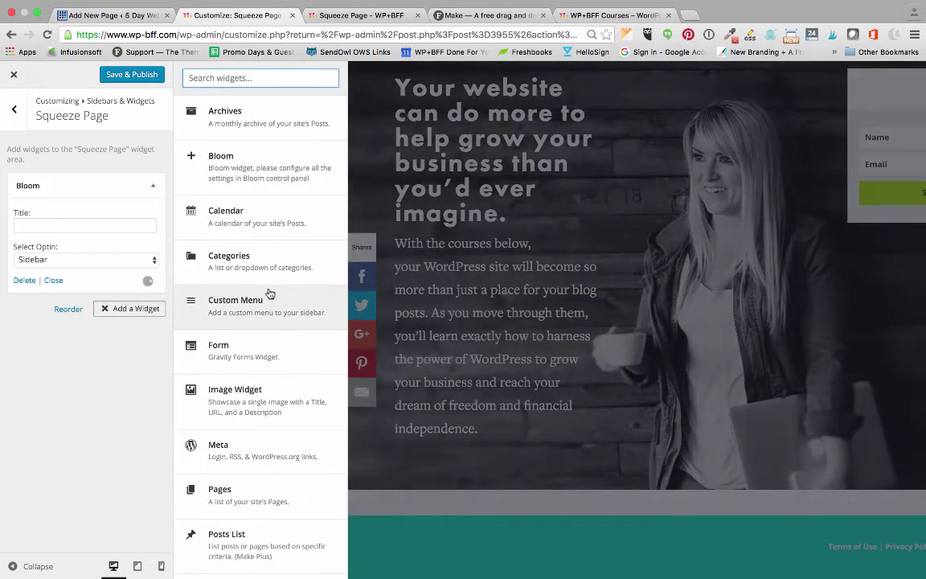
{"action": "scroll", "coordinate": [250, 394], "scroll_direction": "down", "scroll_amount": 5}
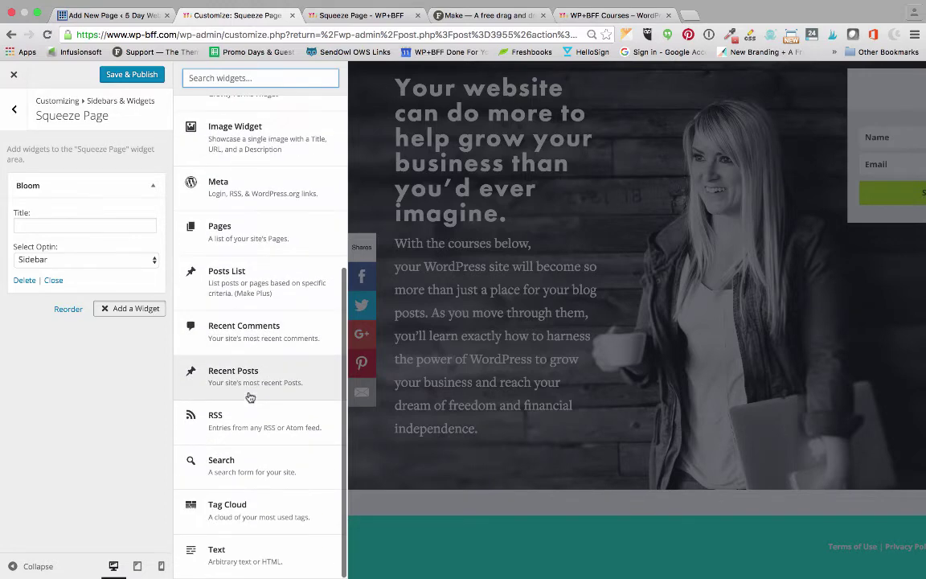
{"action": "left_click_drag", "start_coordinate": [142, 471], "coordinate": [95, 220]}
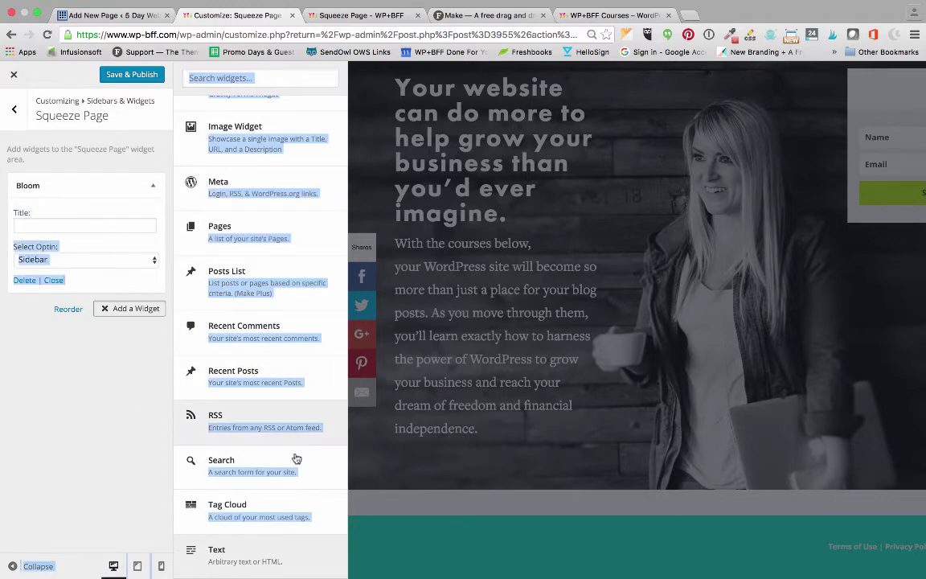
{"action": "left_click", "coordinate": [244, 549]}
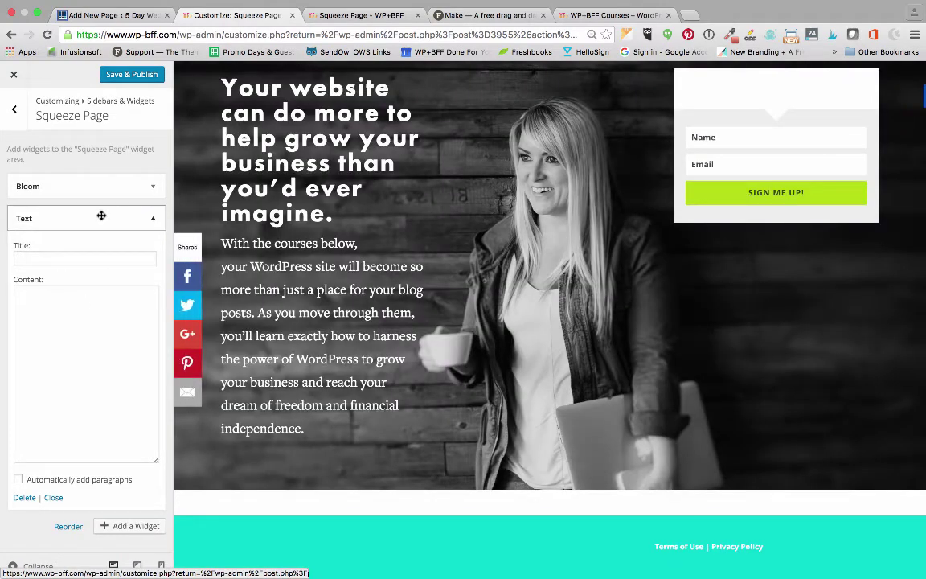
{"action": "left_click_drag", "start_coordinate": [100, 215], "coordinate": [99, 180]}
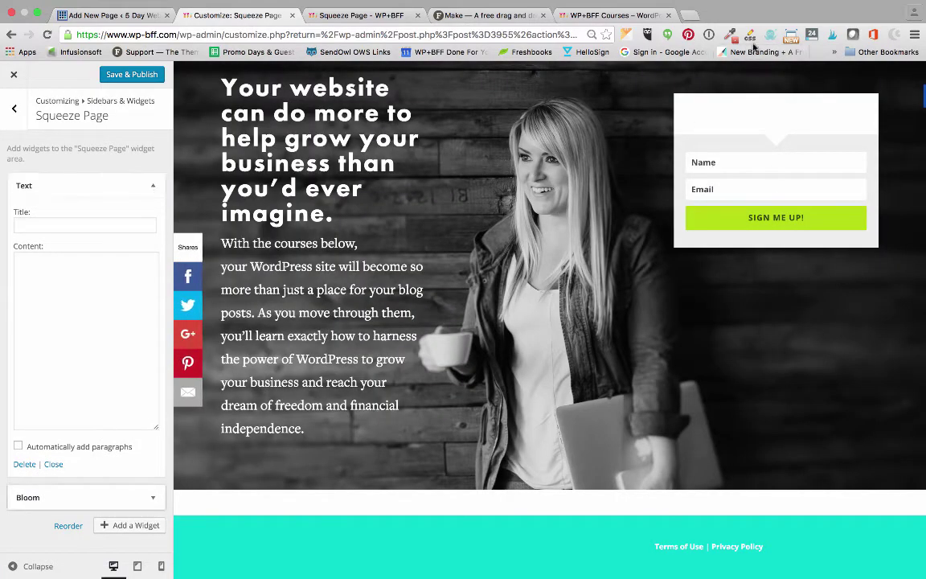
{"action": "left_click", "coordinate": [153, 186]}
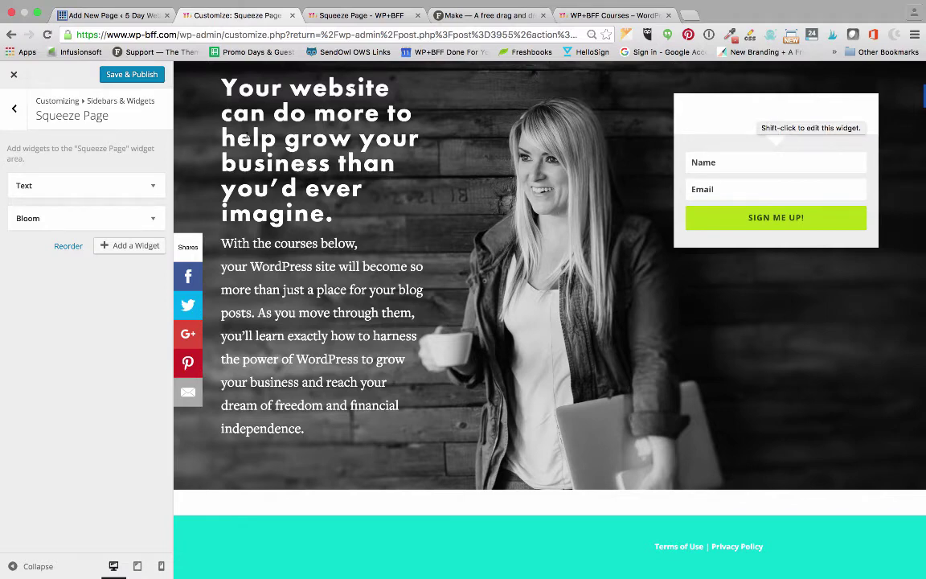
{"action": "left_click", "coordinate": [129, 74]}
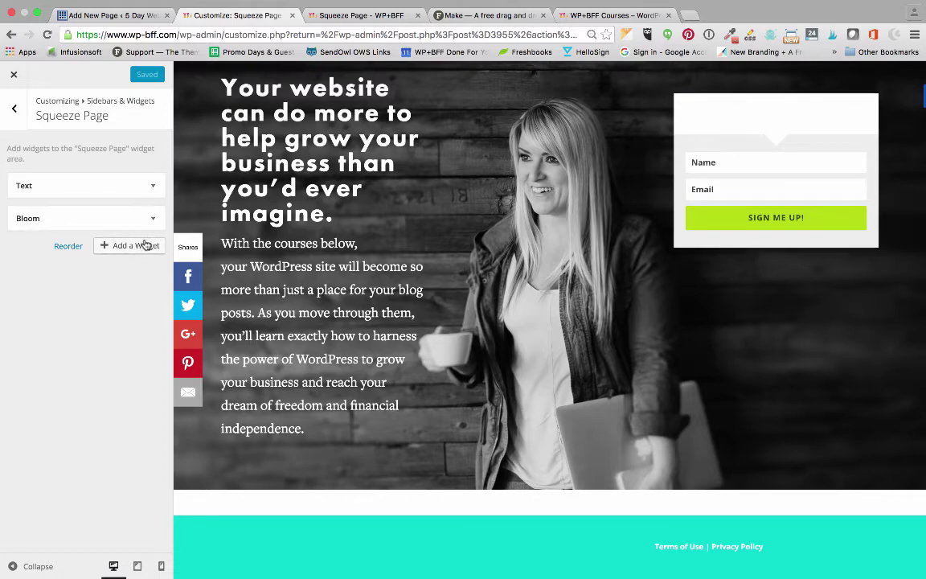
Add a second Text widget below the Bloom widget with the content "Here's some more text."
{"action": "left_click", "coordinate": [147, 244]}
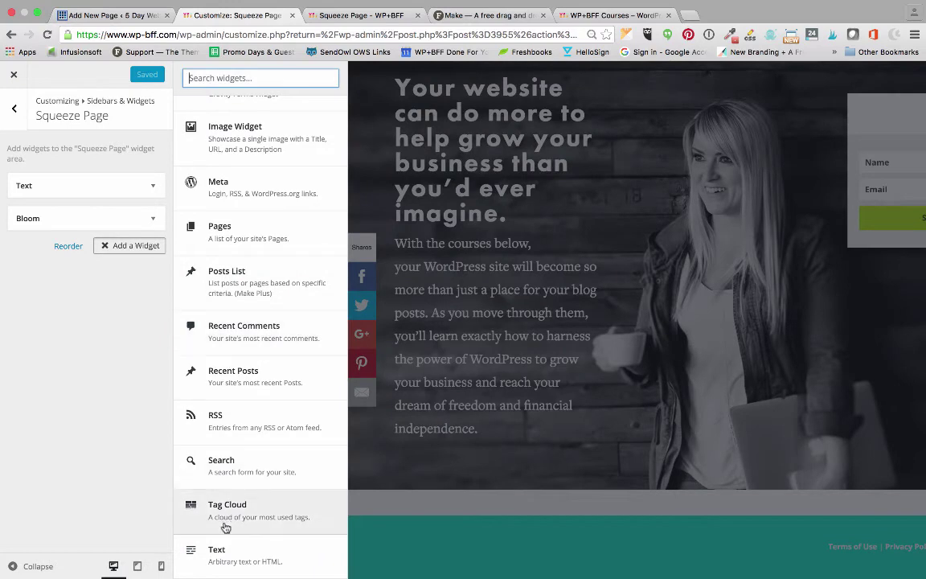
{"action": "key", "text": "super+a"}
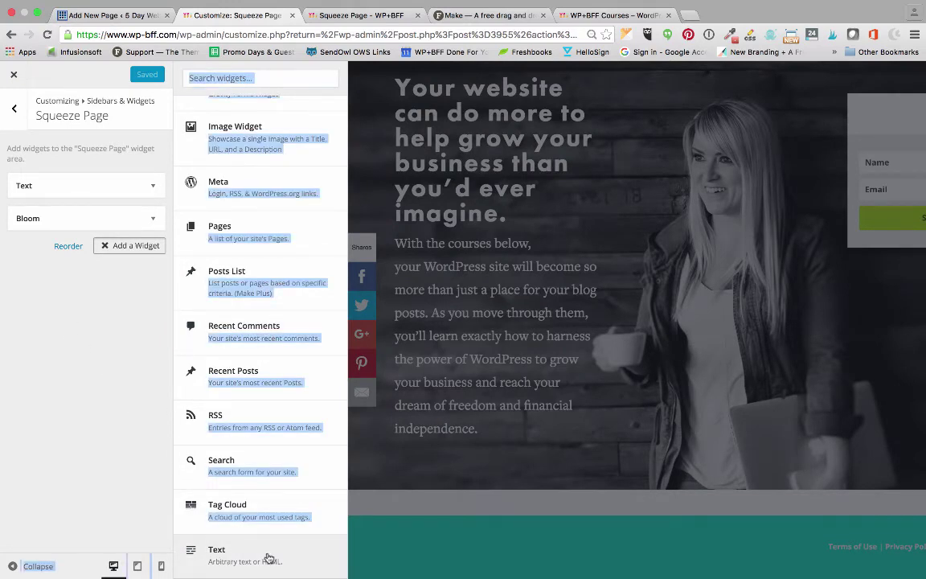
{"action": "left_click", "coordinate": [269, 555]}
{"action": "left_click", "coordinate": [65, 334]}
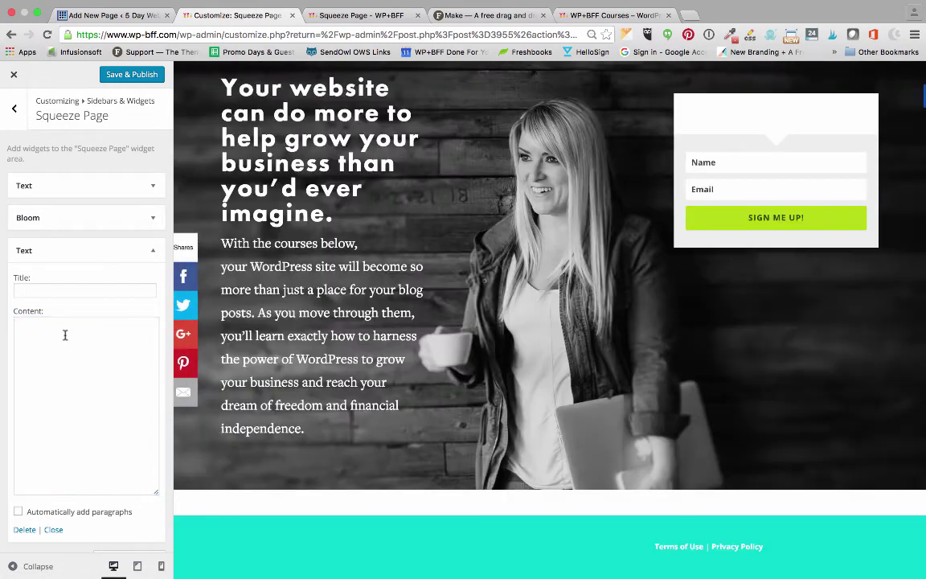
{"action": "type", "text": "Here's some"}
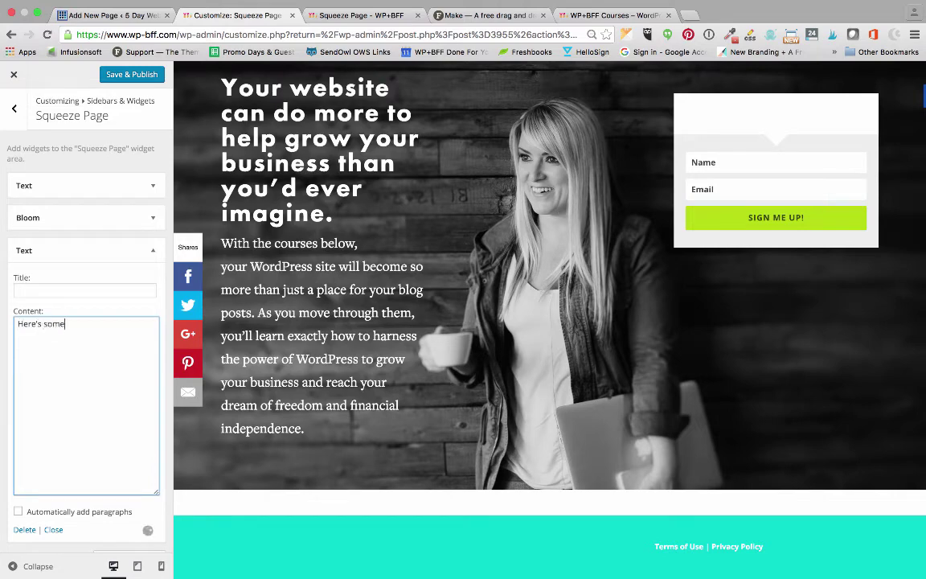
{"action": "type", "text": " more text."}
Make the lower Text widget's text white by wrapping it in a font tag with color="#ffffff"
{"action": "left_click", "coordinate": [18, 323]}
{"action": "type", "text": "<font colo"}
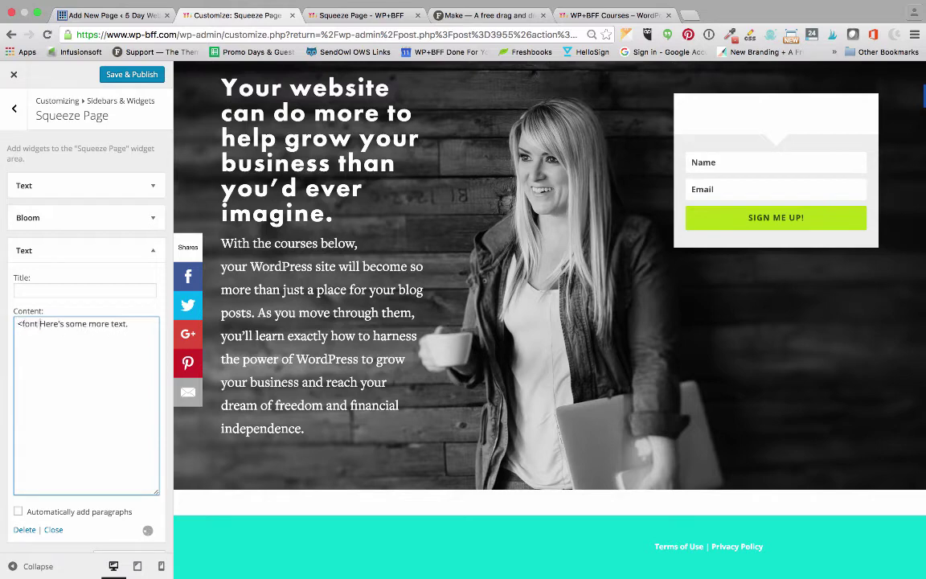
{"action": "type", "text": "r"}
{"action": "type", "text": "="}
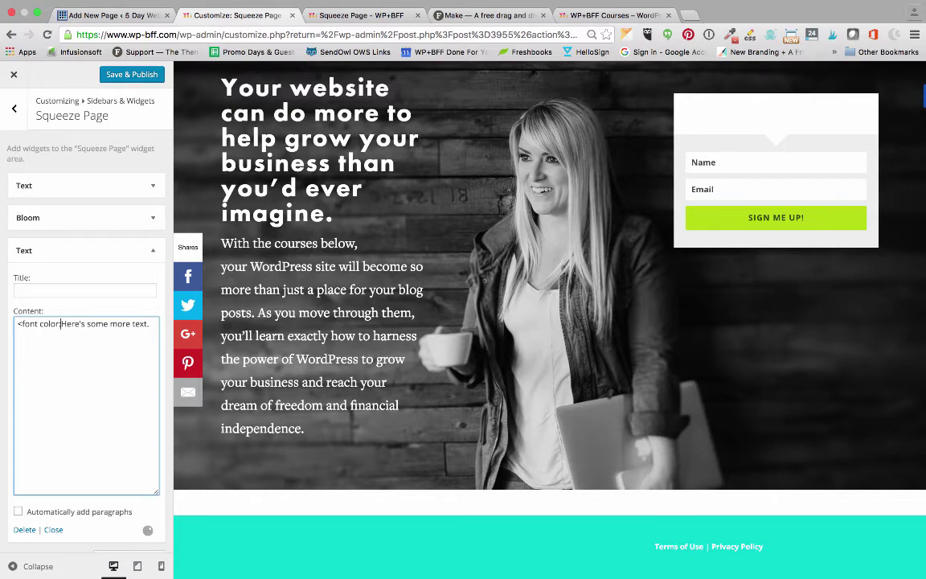
{"action": "type", "text": "\"#"}
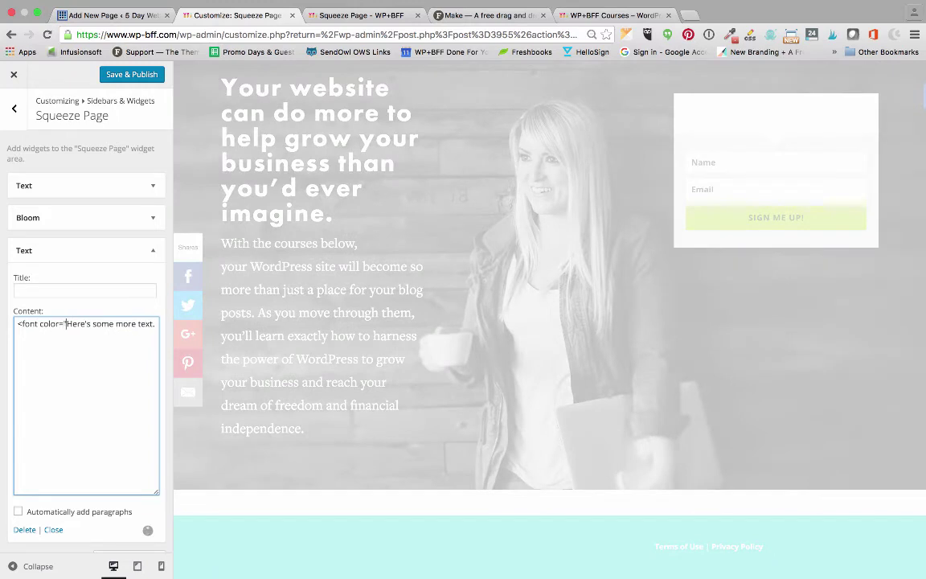
{"action": "type", "text": "ffffff"}
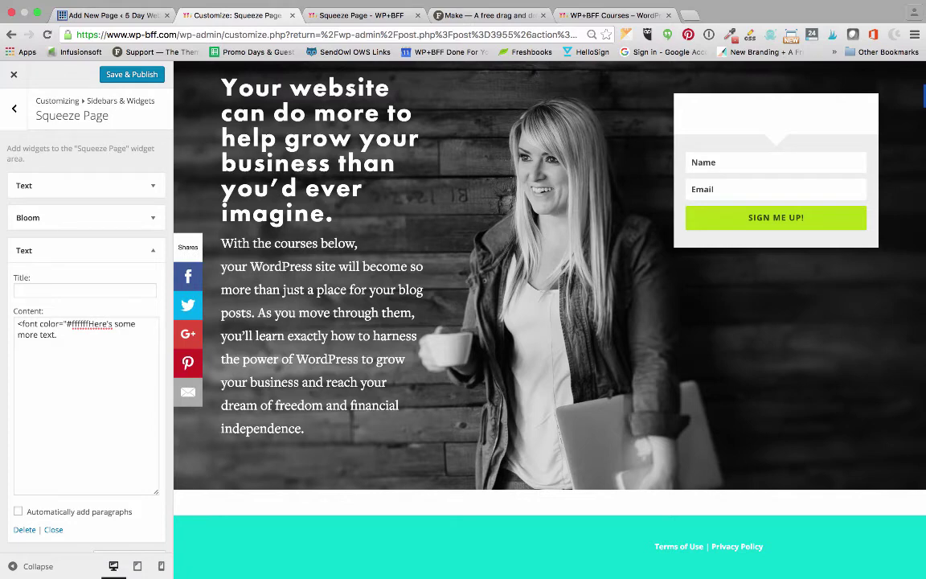
{"action": "left_click", "coordinate": [84, 325]}
{"action": "type", "text": "\">"}
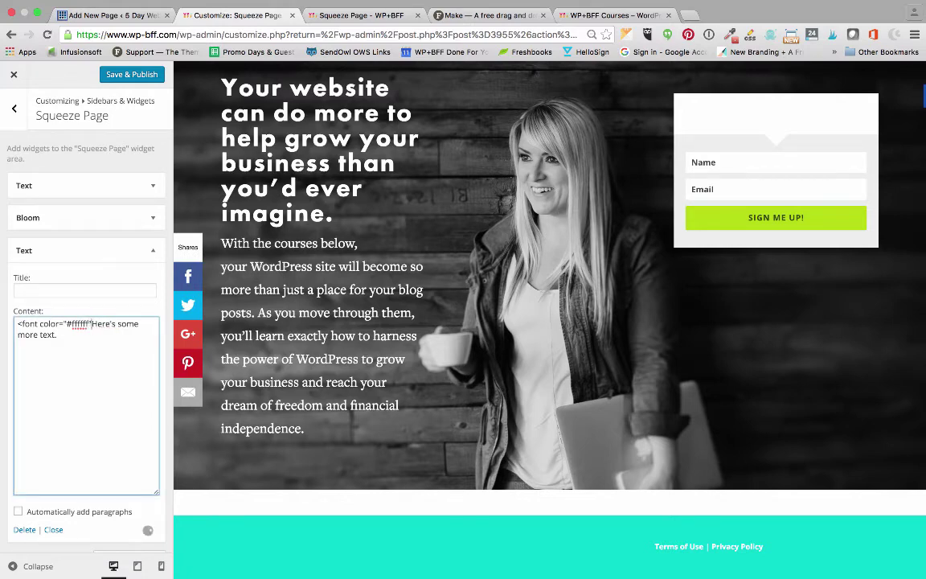
{"action": "type", "text": ">"}
{"action": "left_click", "coordinate": [82, 334]}
{"action": "type", "text": "</font>"}
{"action": "scroll", "coordinate": [88, 346], "scroll_direction": "down", "scroll_amount": 2}
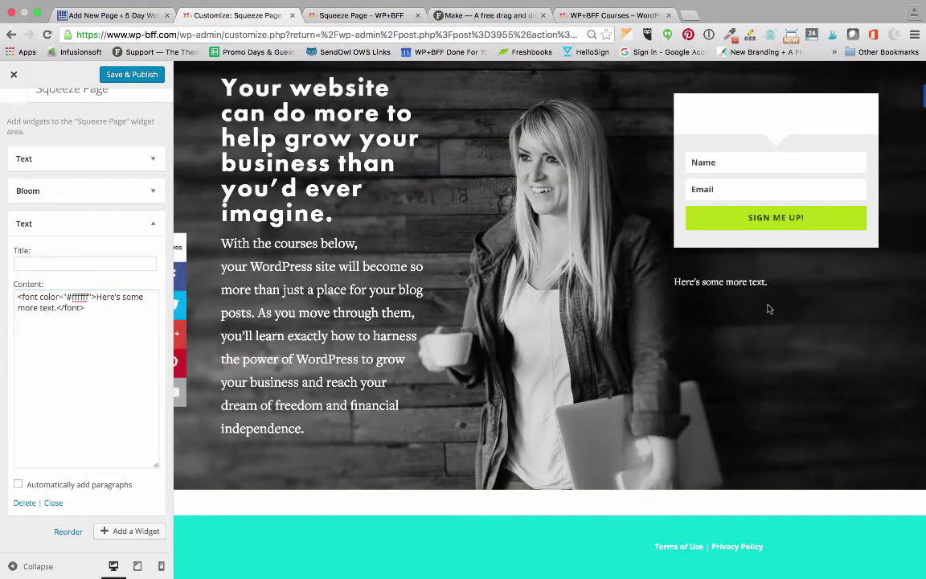
Add size="14px" to the font tag in the lower Text widget's content
{"action": "left_click_drag", "start_coordinate": [96, 296], "coordinate": [15, 297]}
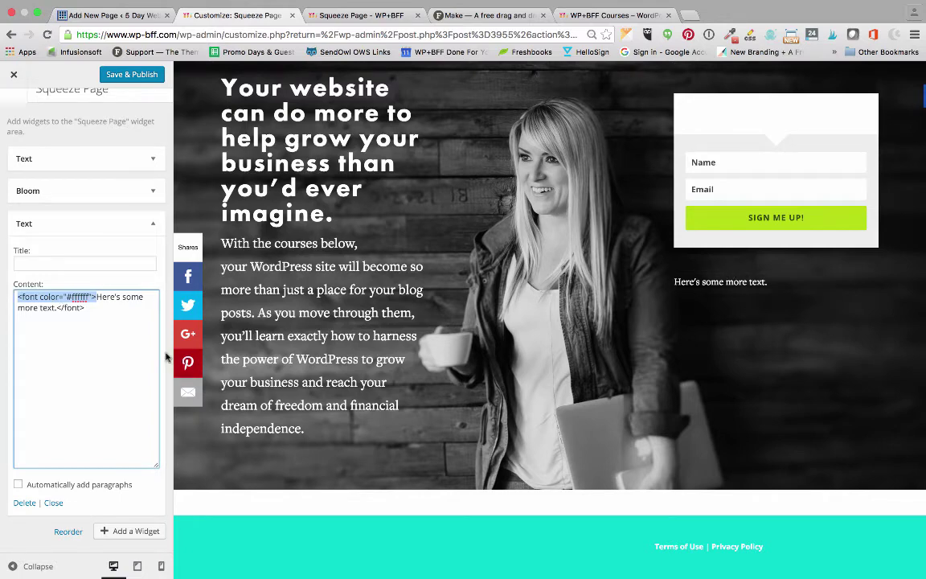
{"action": "left_click", "coordinate": [101, 306]}
{"action": "left_click", "coordinate": [93, 296]}
{"action": "type", "text": "size=\"\""}
{"action": "key", "text": "Left"}
{"action": "type", "text": "14"}
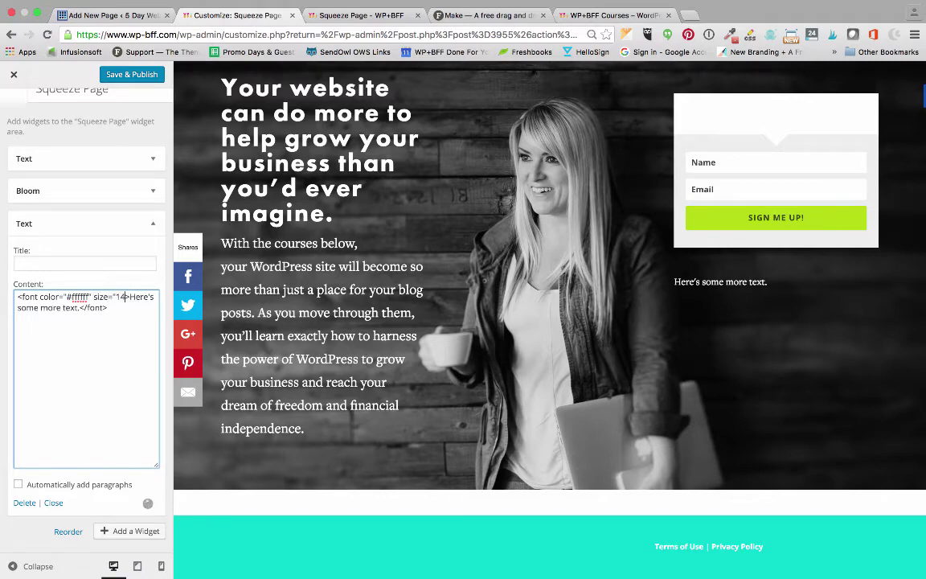
{"action": "type", "text": "px\""}
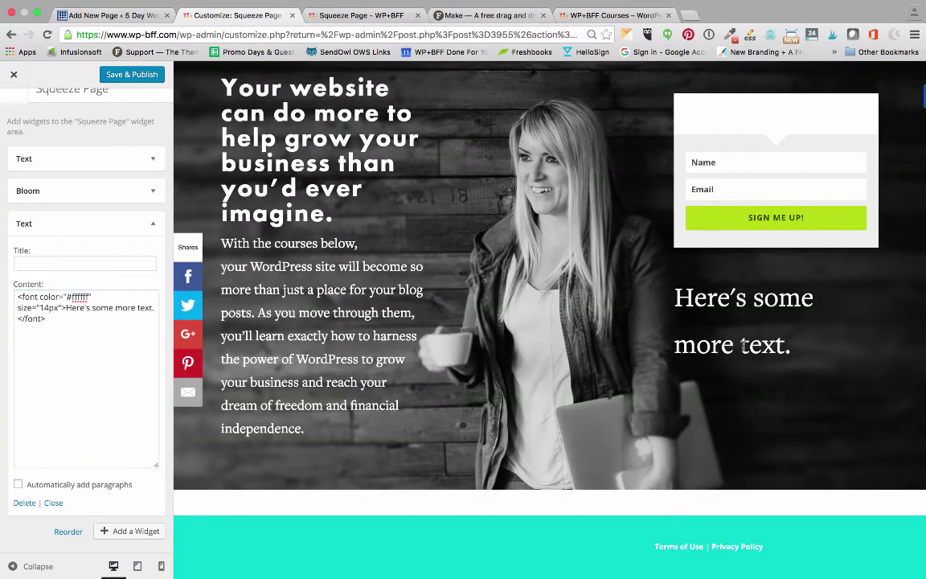
Publish the widget changes and close the Customizer to return to the page editor
{"action": "scroll", "coordinate": [82, 319], "scroll_direction": "up", "scroll_amount": 2}
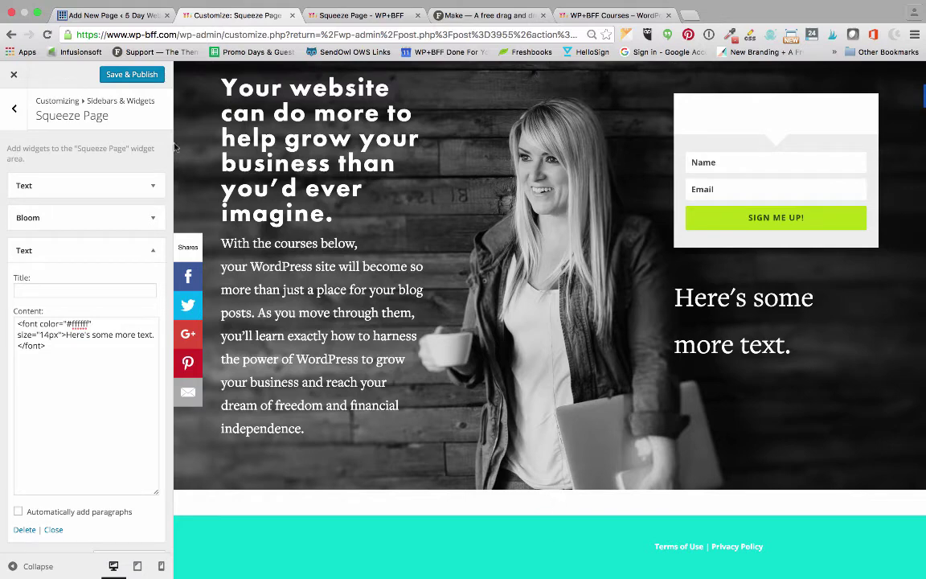
{"action": "left_click", "coordinate": [131, 74]}
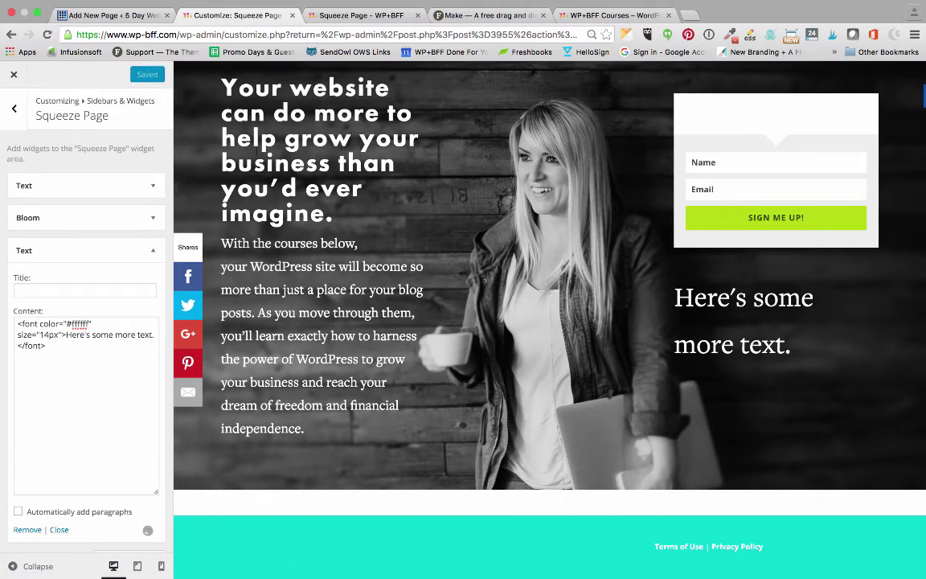
{"action": "left_click", "coordinate": [14, 75]}
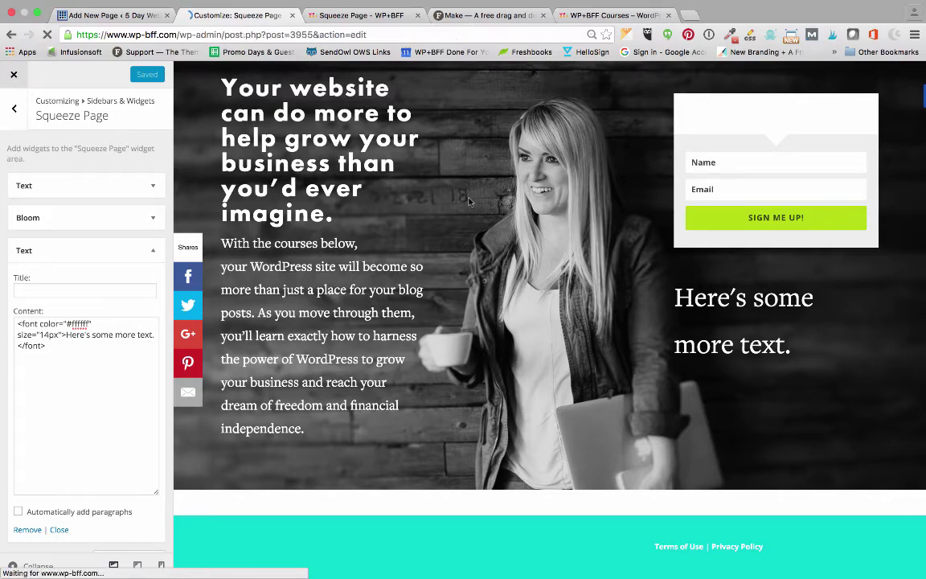
Enable "Remove space below section" in the columns section's settings
{"action": "scroll", "coordinate": [483, 395], "scroll_direction": "down", "scroll_amount": 5}
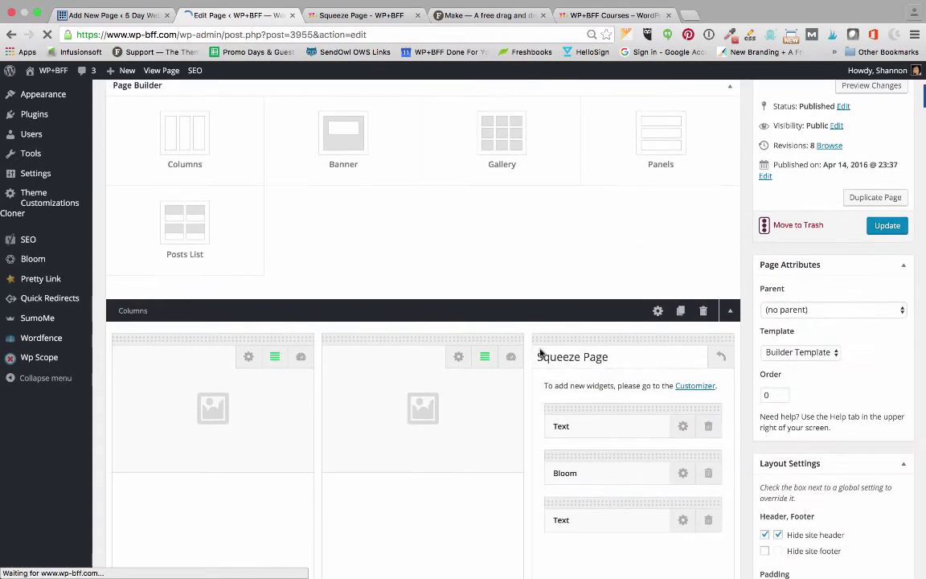
{"action": "left_click", "coordinate": [657, 312]}
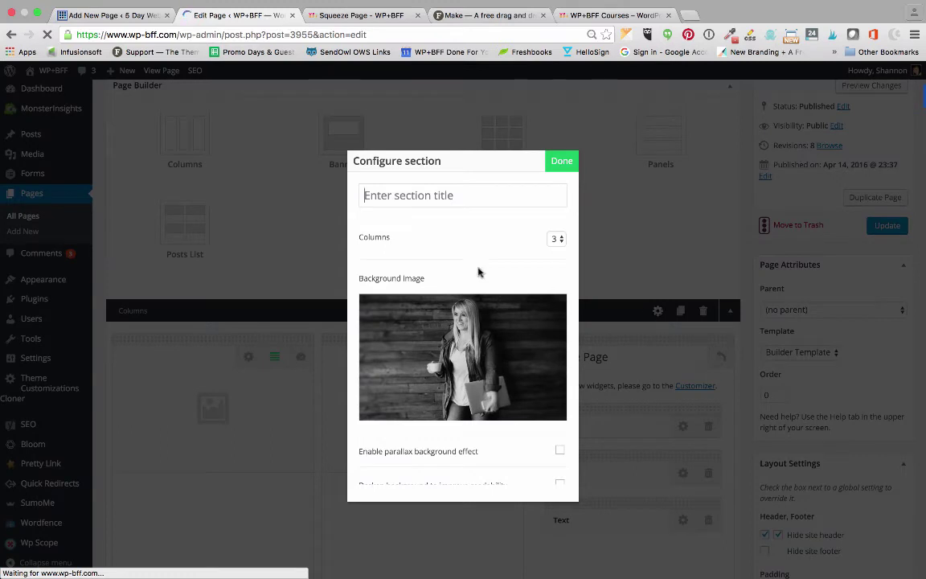
{"action": "scroll", "coordinate": [478, 282], "scroll_direction": "down", "scroll_amount": 1}
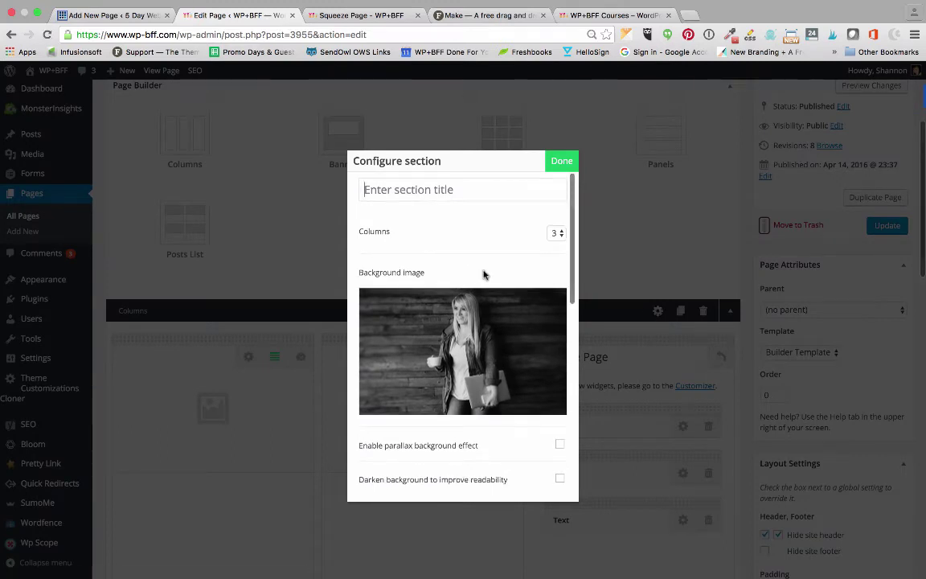
{"action": "scroll", "coordinate": [484, 273], "scroll_direction": "down", "scroll_amount": 10}
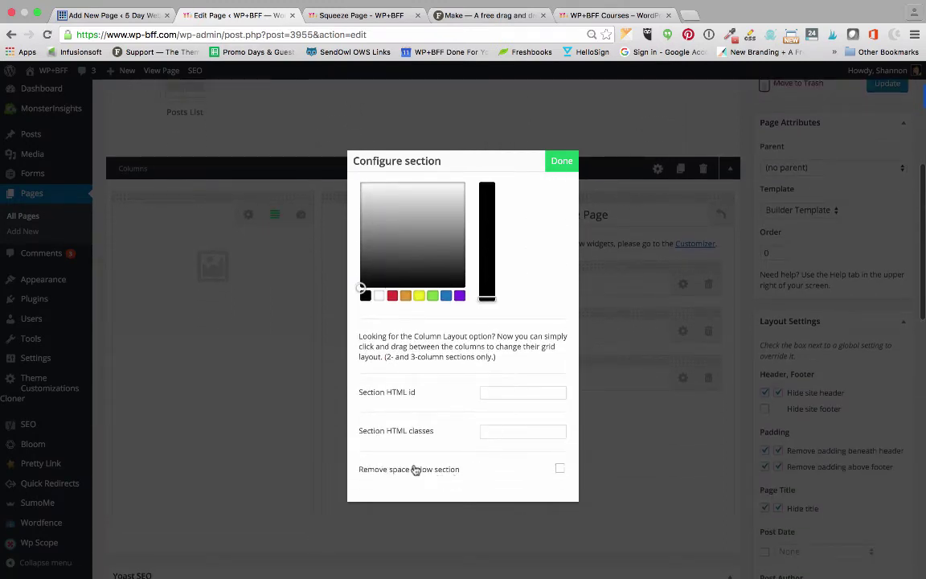
{"action": "left_click", "coordinate": [560, 469]}
{"action": "left_click", "coordinate": [562, 161]}
Update the page and reload the live squeeze page to check the spacing below the section
{"action": "scroll", "coordinate": [756, 241], "scroll_direction": "up", "scroll_amount": 4}
{"action": "left_click", "coordinate": [888, 307]}
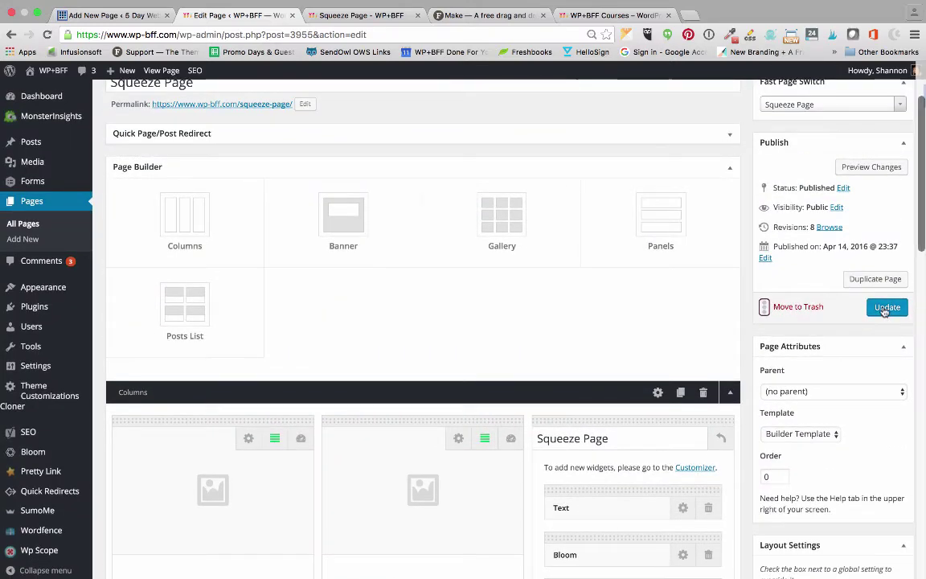
{"action": "left_click", "coordinate": [340, 30]}
{"action": "left_click", "coordinate": [46, 34]}
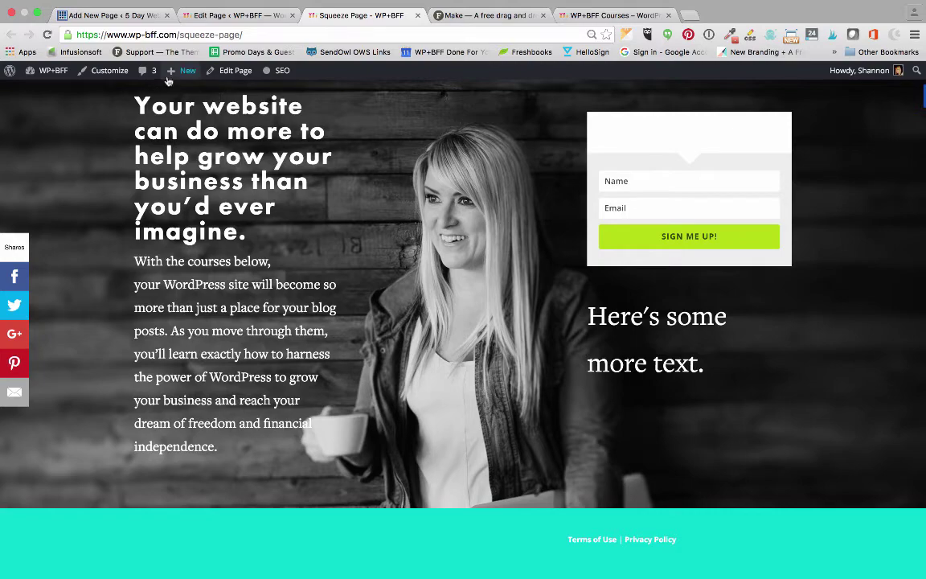
Clear the global override for "Remove padding beneath header" in the page's layout settings and update the page
{"action": "left_click", "coordinate": [233, 15]}
{"action": "scroll", "coordinate": [805, 390], "scroll_direction": "down", "scroll_amount": 5}
{"action": "scroll", "coordinate": [807, 393], "scroll_direction": "down", "scroll_amount": 4}
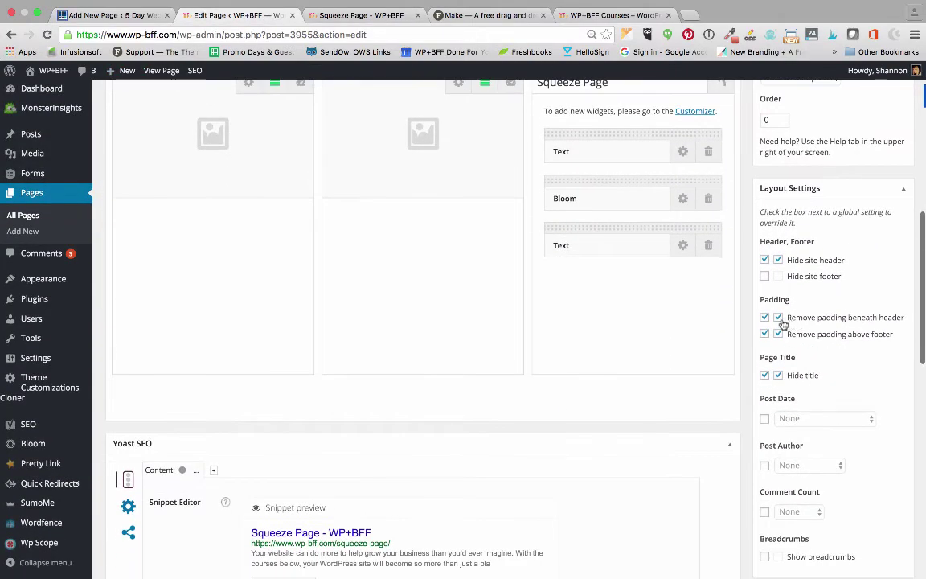
{"action": "left_click", "coordinate": [765, 318]}
{"action": "scroll", "coordinate": [829, 313], "scroll_direction": "up", "scroll_amount": 7}
{"action": "left_click", "coordinate": [886, 211]}
Reload the live squeeze page to examine the effect of the header padding change
{"action": "left_click", "coordinate": [362, 16]}
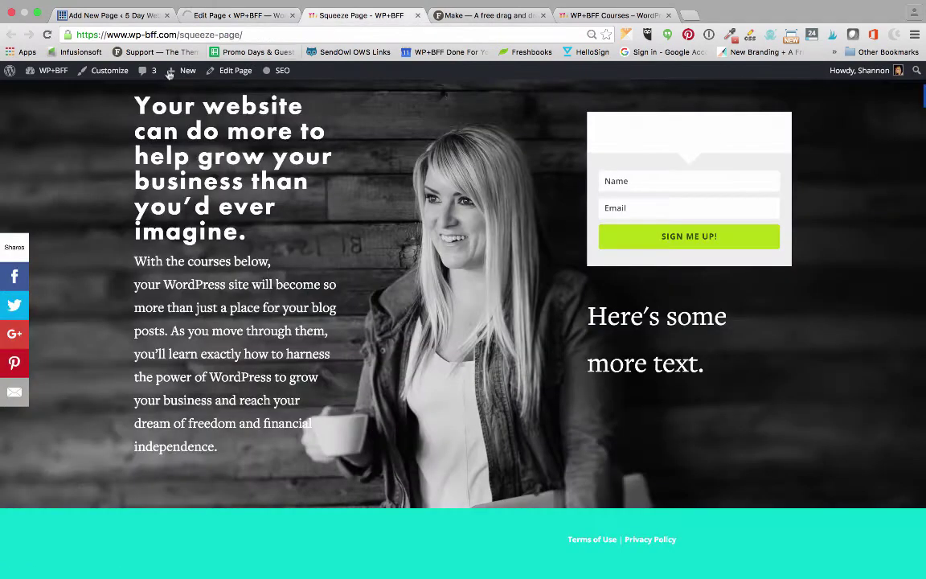
{"action": "left_click", "coordinate": [47, 34]}
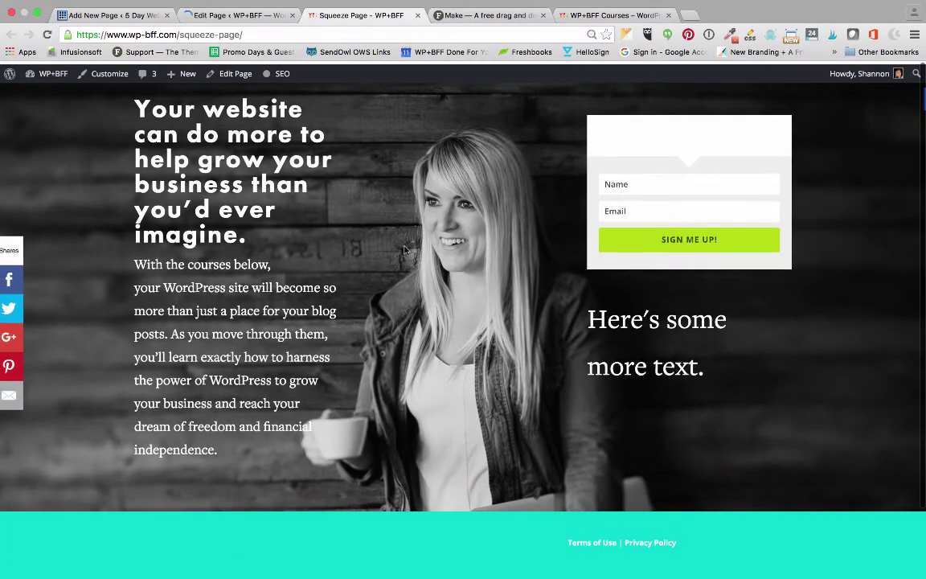
{"action": "left_click", "coordinate": [47, 35]}
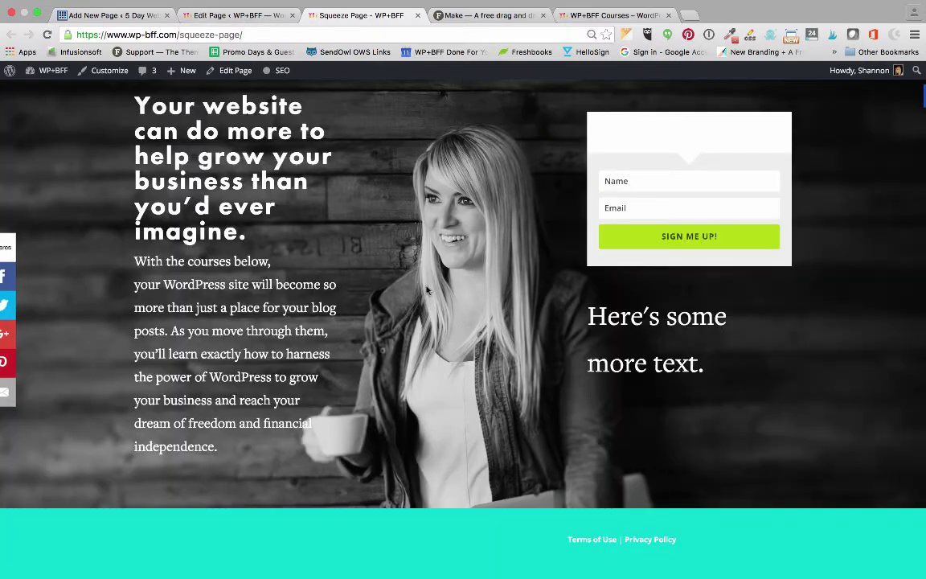
Add a non-breaking space line (&nbsp;) above the heading in the first column's HTML content and save it
{"action": "left_click", "coordinate": [232, 70]}
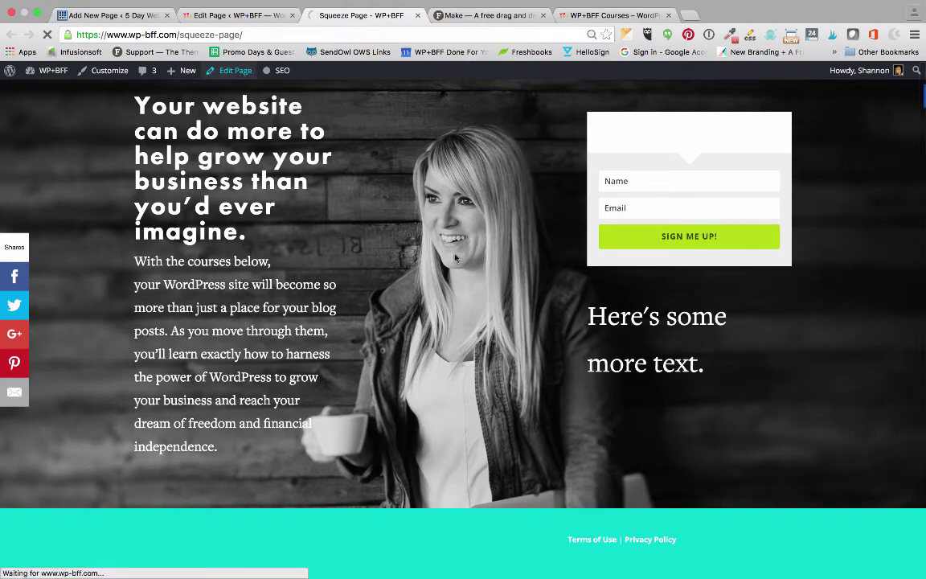
{"action": "scroll", "coordinate": [455, 257], "scroll_direction": "down", "scroll_amount": 5}
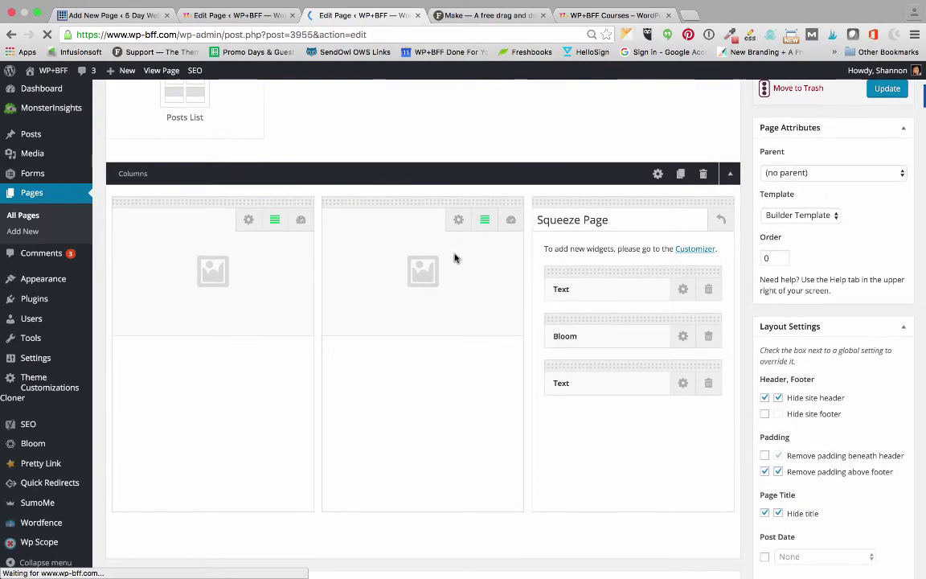
{"action": "left_click", "coordinate": [230, 388]}
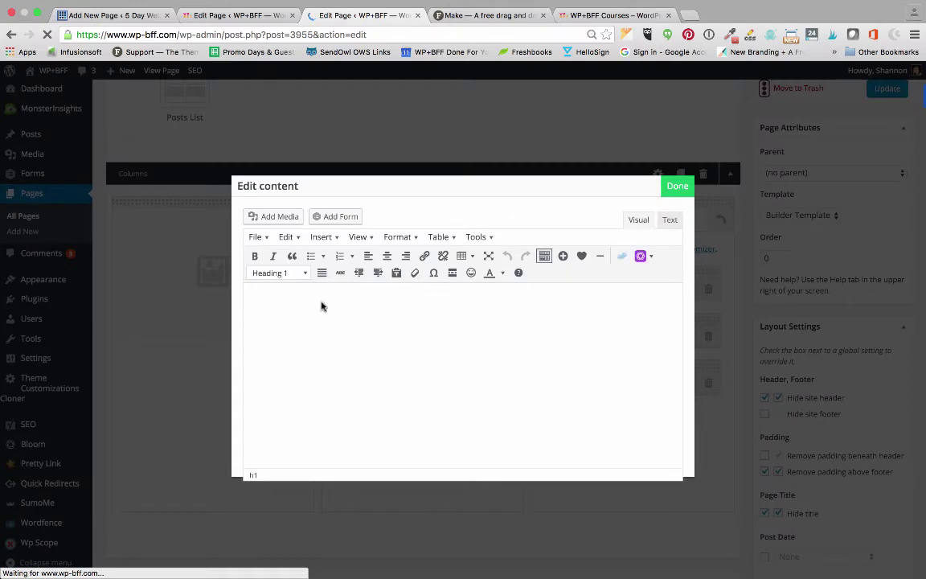
{"action": "left_click", "coordinate": [670, 221]}
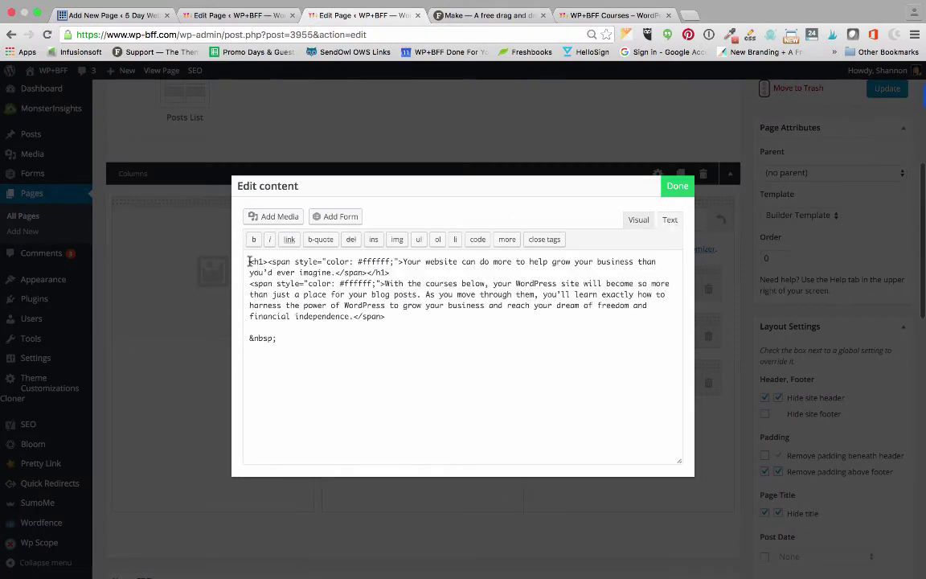
{"action": "left_click_drag", "start_coordinate": [275, 341], "coordinate": [246, 339]}
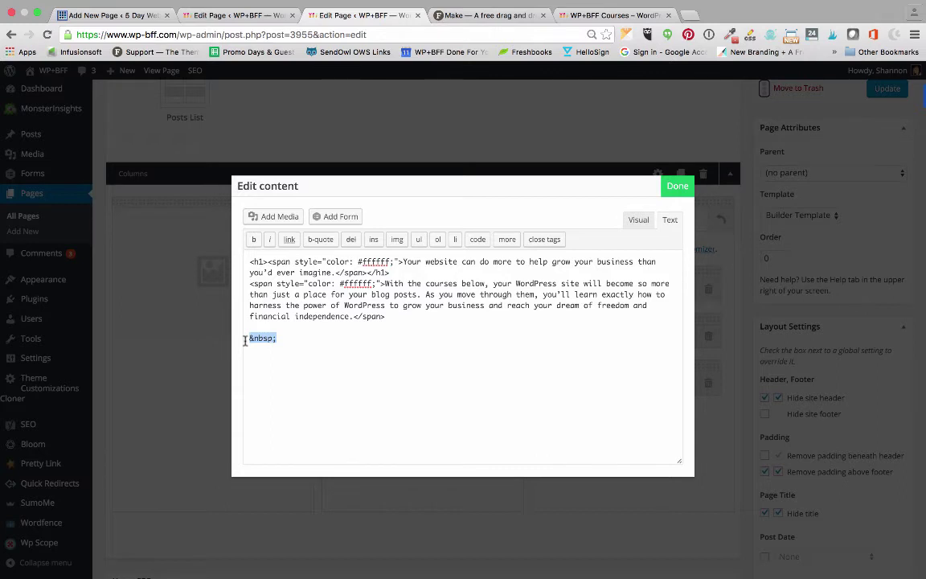
{"action": "left_click", "coordinate": [249, 264]}
{"action": "key", "text": "Return"}
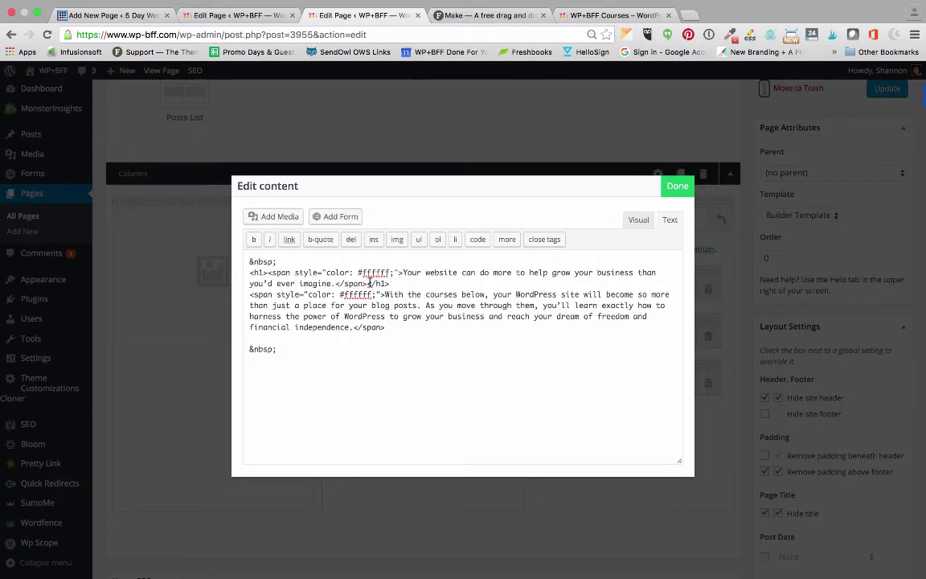
{"action": "left_click", "coordinate": [678, 186]}
Update the page and view the live squeeze page to check the spacing above the heading
{"action": "scroll", "coordinate": [885, 201], "scroll_direction": "up", "scroll_amount": 3}
{"action": "left_click", "coordinate": [887, 207]}
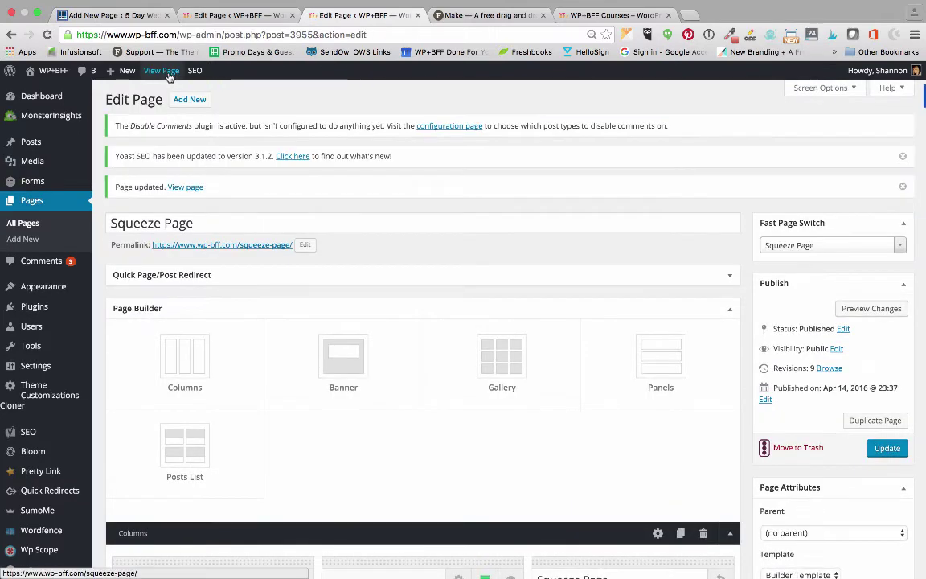
{"action": "left_click", "coordinate": [160, 72]}
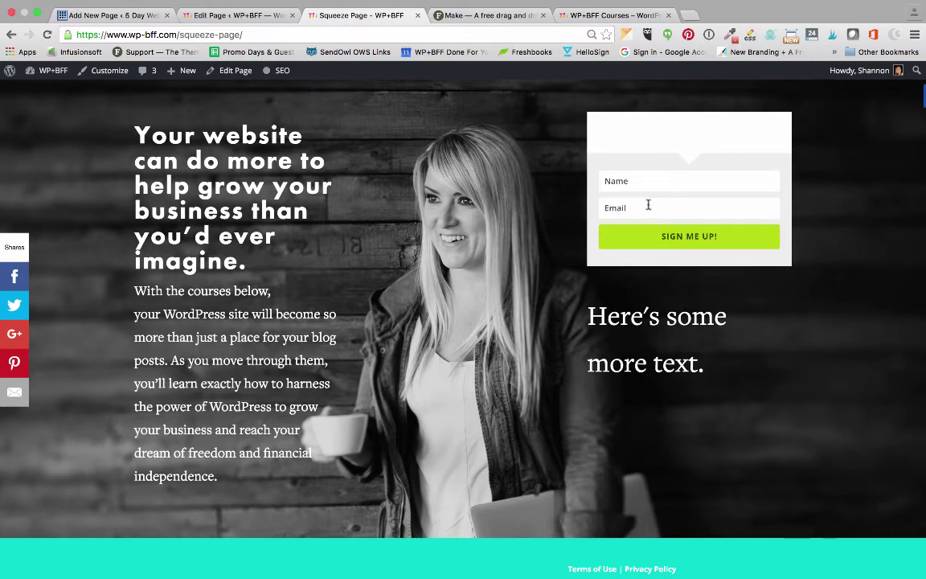
{"action": "scroll", "coordinate": [620, 277], "scroll_direction": "down", "scroll_amount": 3}
{"action": "scroll", "coordinate": [596, 279], "scroll_direction": "up", "scroll_amount": 4}
Review the squeeze page's other open editor and its live version, and return to that editor
{"action": "left_click", "coordinate": [246, 17]}
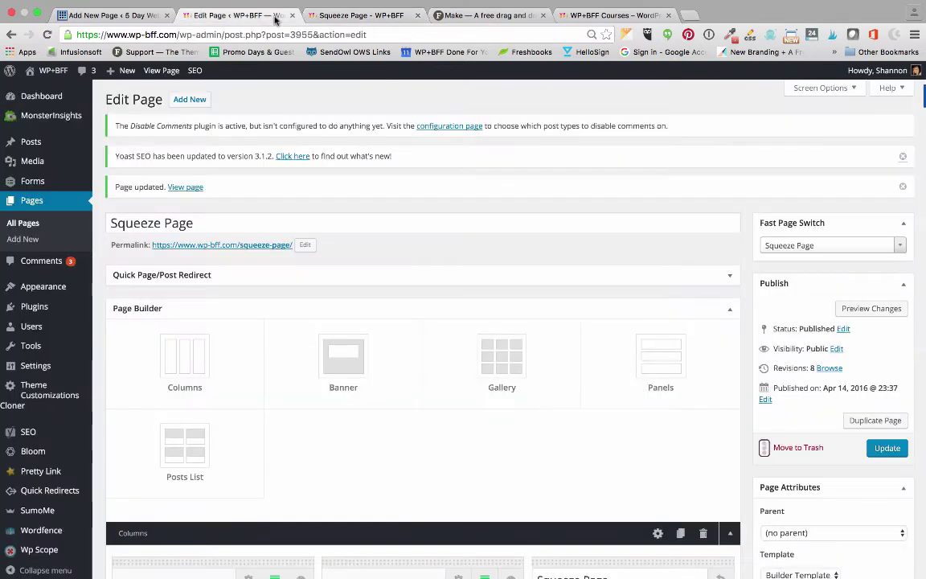
{"action": "scroll", "coordinate": [322, 185], "scroll_direction": "down", "scroll_amount": 1}
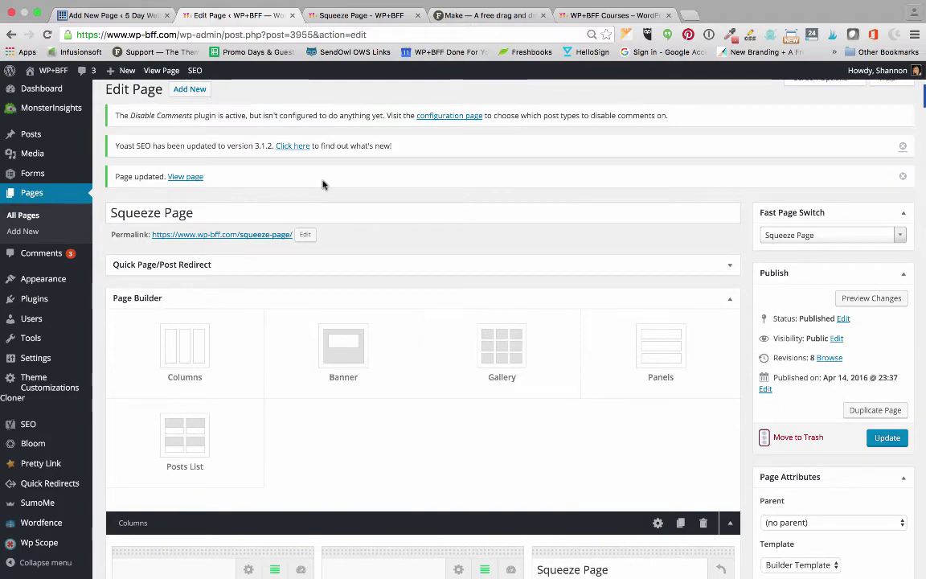
{"action": "scroll", "coordinate": [323, 185], "scroll_direction": "down", "scroll_amount": 3}
{"action": "scroll", "coordinate": [322, 185], "scroll_direction": "up", "scroll_amount": 4}
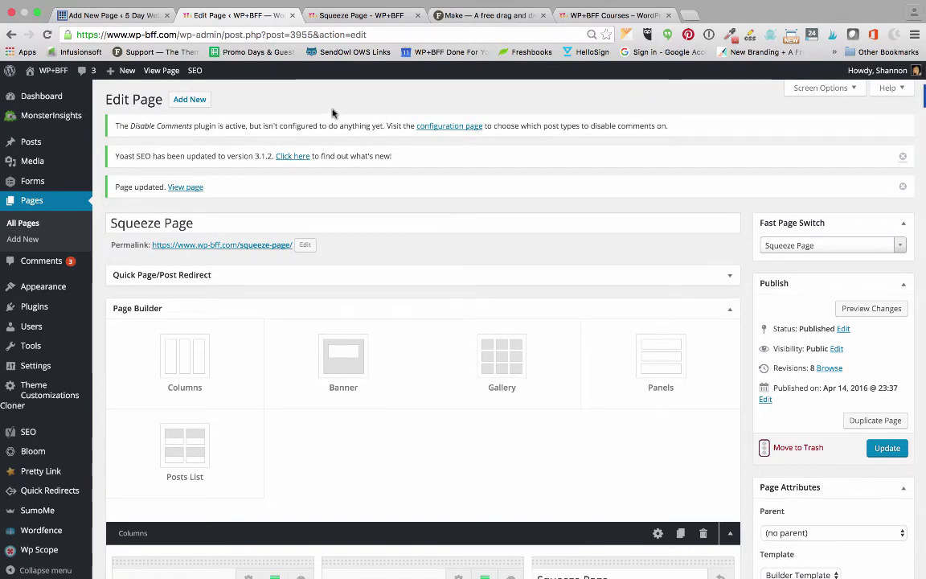
{"action": "left_click", "coordinate": [173, 73]}
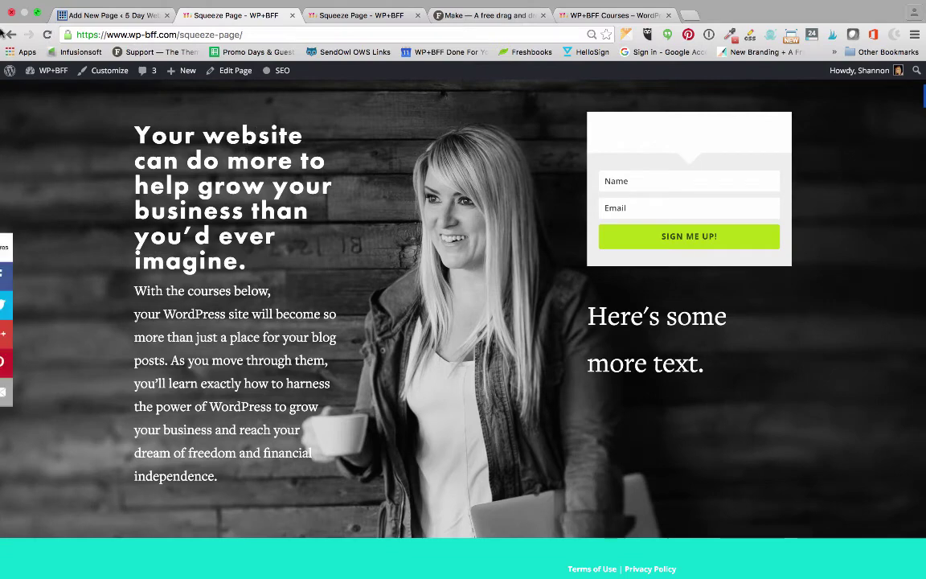
{"action": "left_click", "coordinate": [10, 34]}
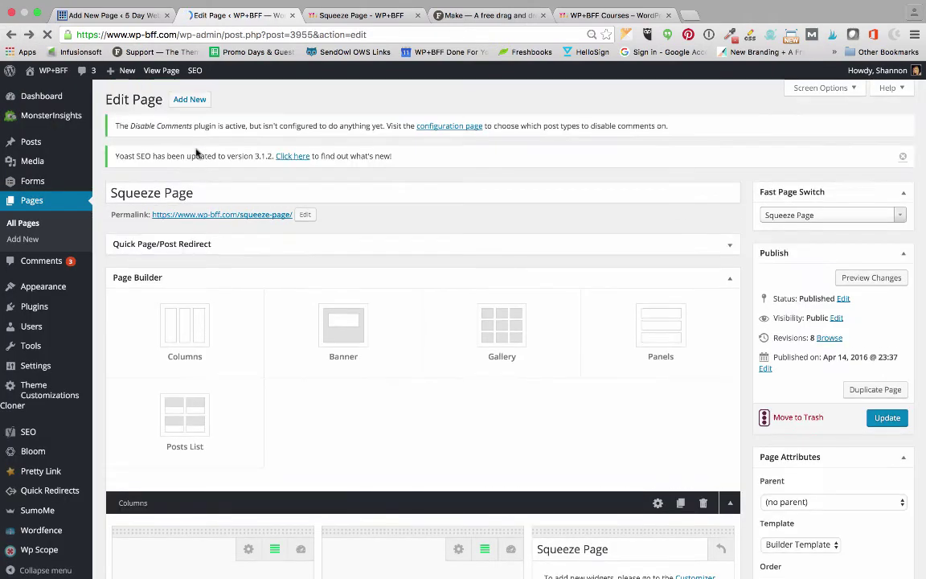
Start a new page and examine its Quick Start section, including the available content import categories
{"action": "left_click", "coordinate": [190, 98]}
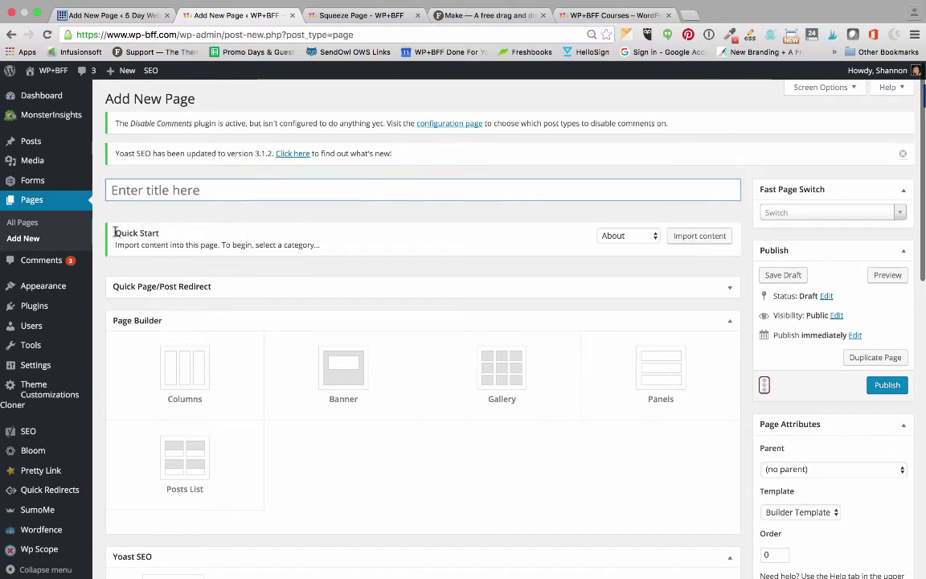
{"action": "left_click_drag", "start_coordinate": [115, 232], "coordinate": [206, 234]}
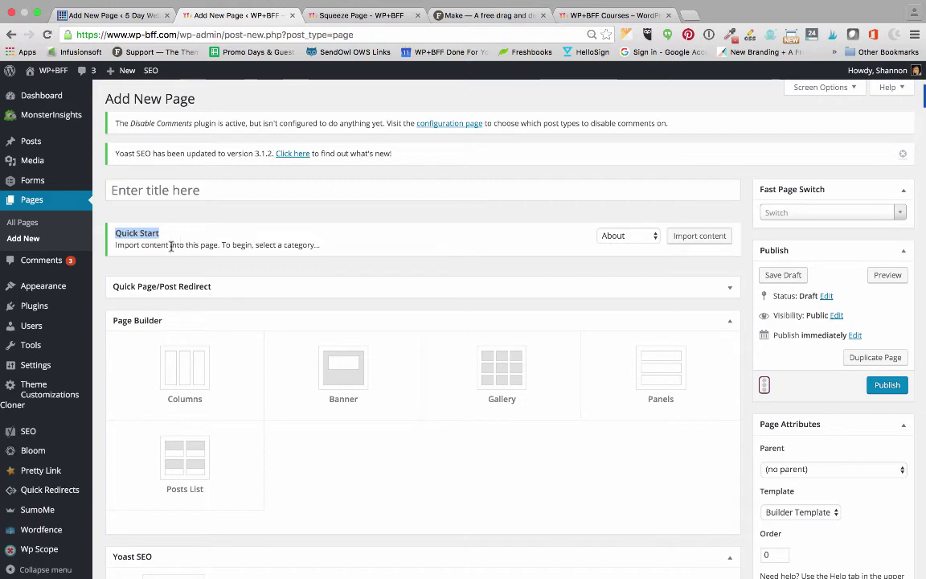
{"action": "left_click_drag", "start_coordinate": [115, 247], "coordinate": [342, 249]}
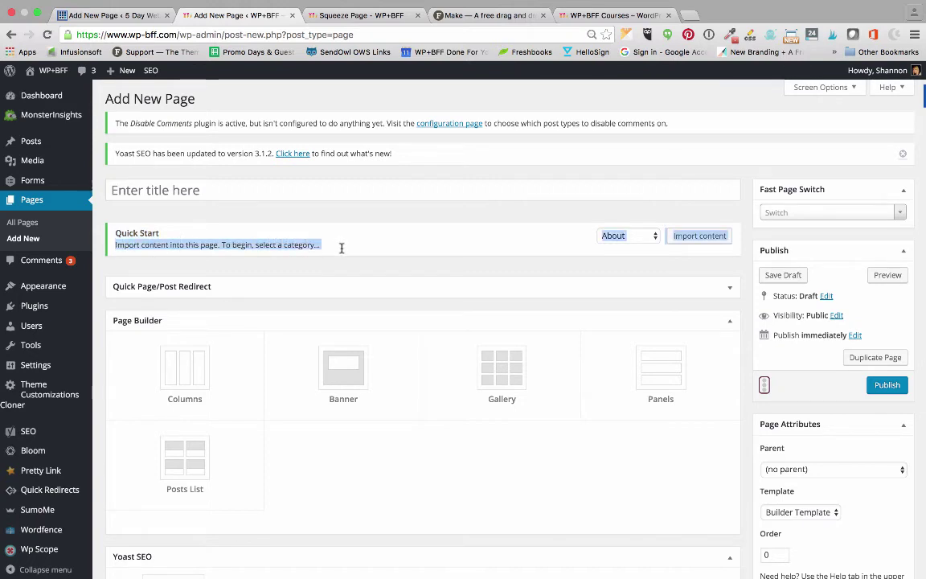
{"action": "left_click", "coordinate": [399, 234]}
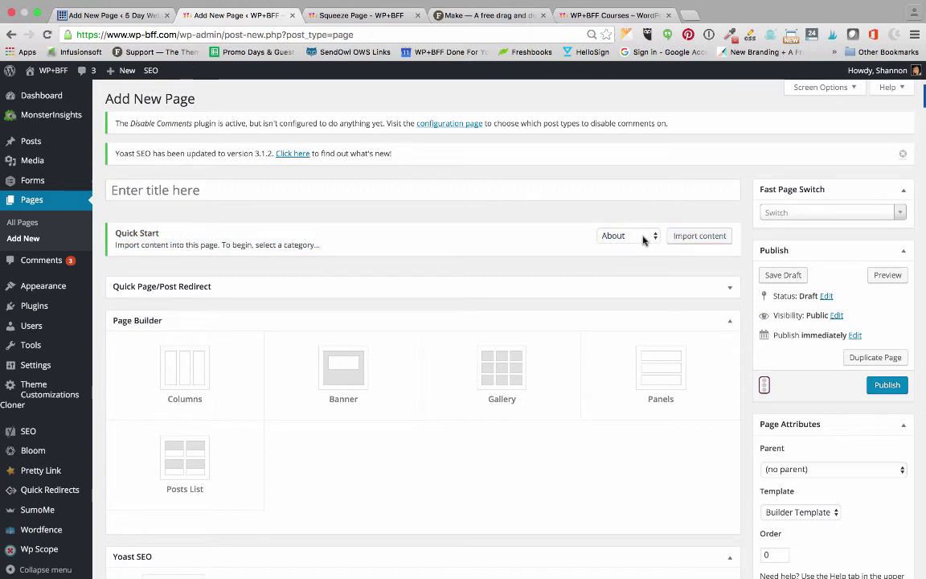
{"action": "left_click", "coordinate": [643, 238]}
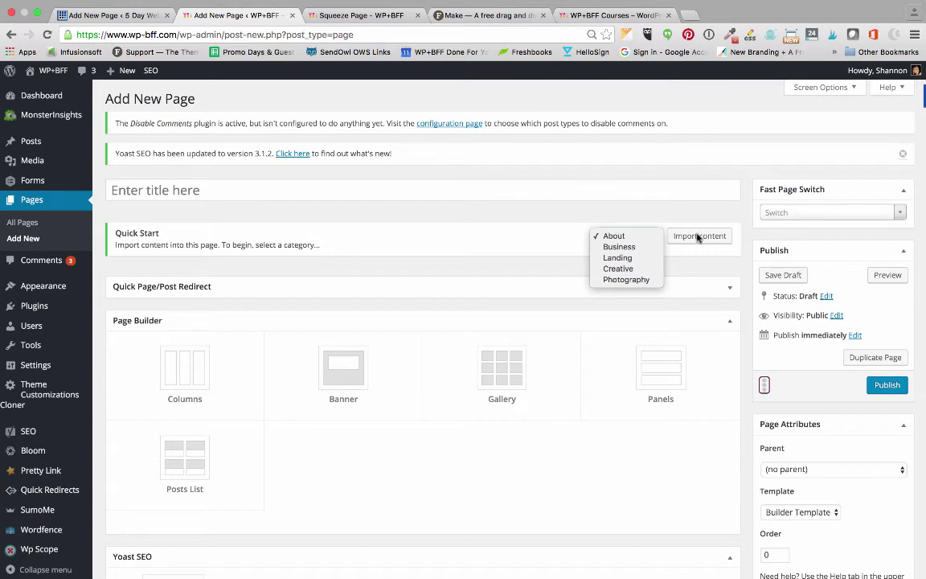
{"action": "left_click", "coordinate": [545, 220]}
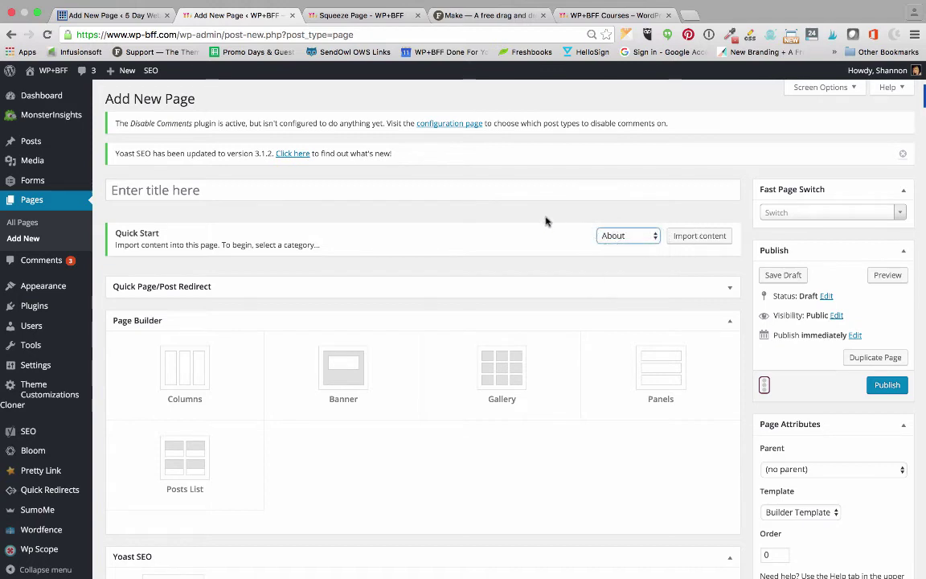
Open five more new-page editors in separate tabs and close the live Squeeze Page tab
{"action": "left_click", "coordinate": [32, 241], "text": "super"}
{"action": "left_click", "coordinate": [32, 241], "text": "super"}
{"action": "left_click", "coordinate": [32, 241], "text": "super"}
{"action": "left_click", "coordinate": [32, 241], "text": "super"}
{"action": "left_click", "coordinate": [32, 241], "text": "super"}
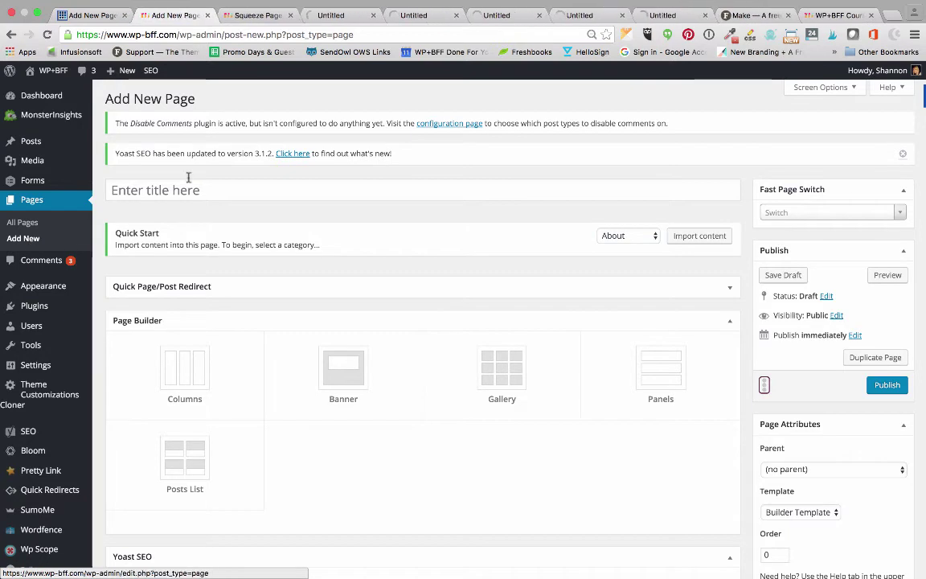
{"action": "left_click", "coordinate": [290, 16]}
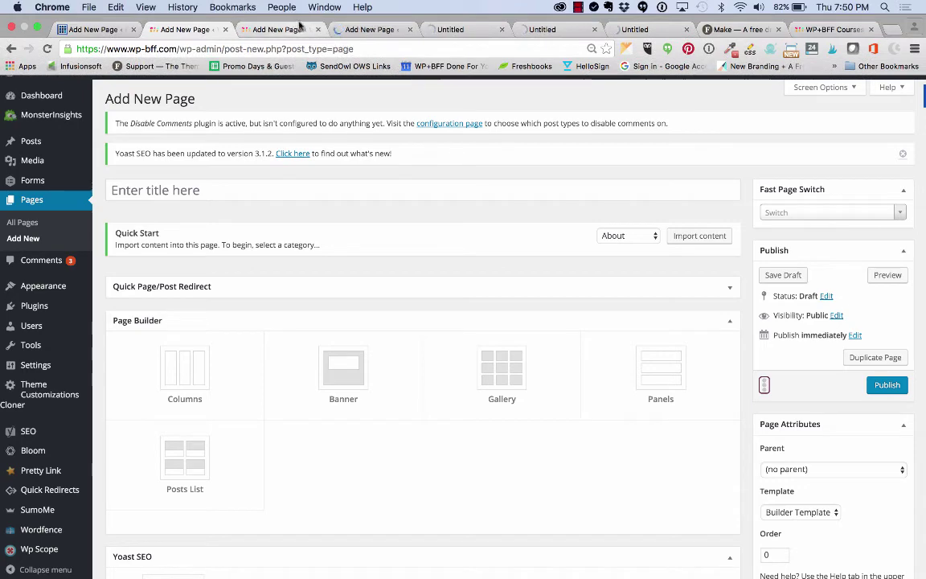
Import the Quick Start About content into the first new page and the Business content into the second
{"action": "left_click", "coordinate": [684, 239]}
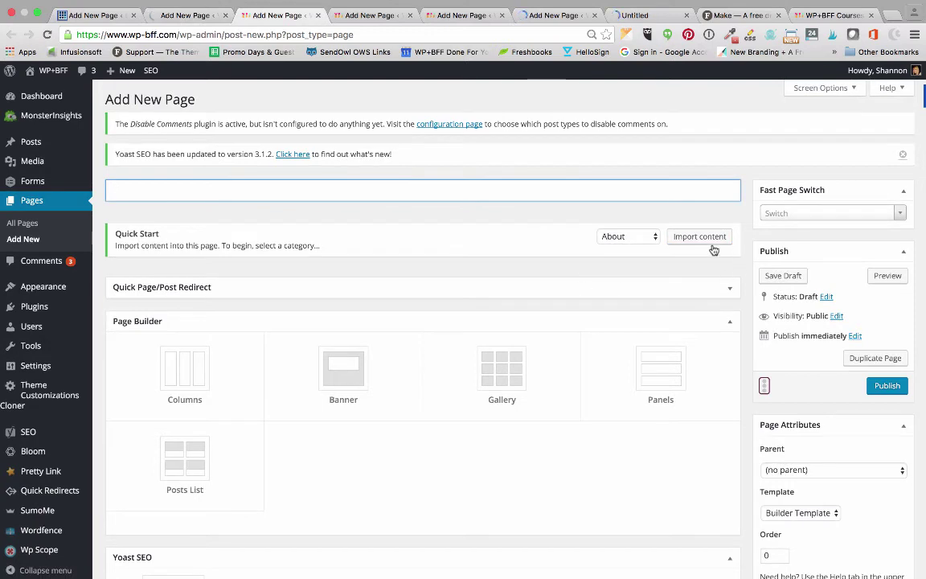
{"action": "left_click", "coordinate": [643, 236]}
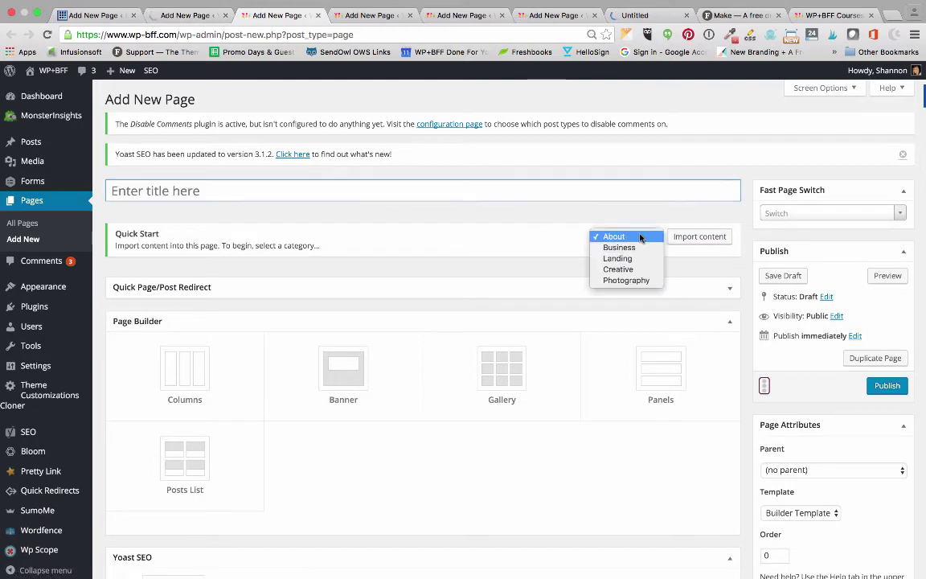
{"action": "left_click", "coordinate": [638, 246]}
{"action": "left_click", "coordinate": [700, 241]}
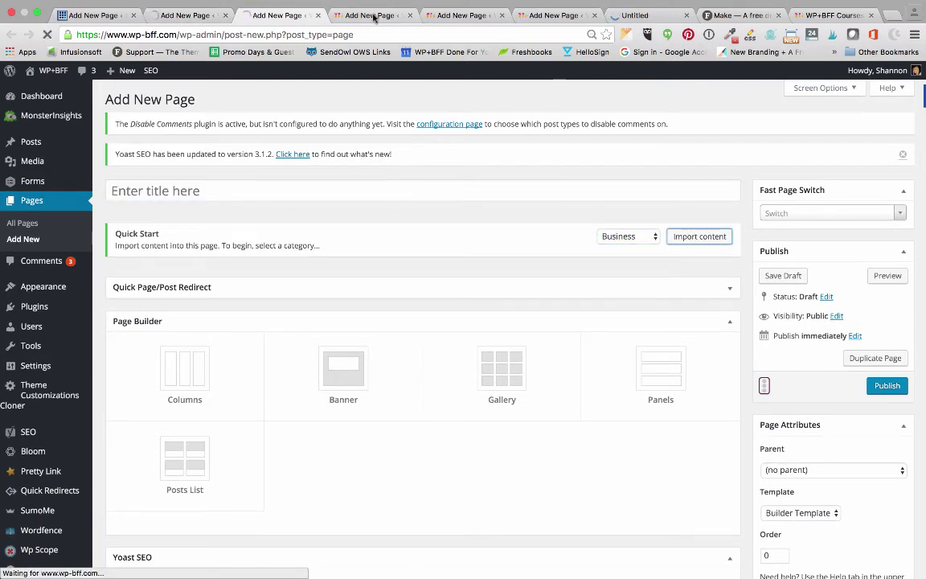
Import the Quick Start Landing content into the third new page and the Creative content into the fourth
{"action": "left_click", "coordinate": [635, 240]}
{"action": "left_click", "coordinate": [635, 259]}
{"action": "left_click", "coordinate": [698, 237]}
{"action": "left_click", "coordinate": [458, 13]}
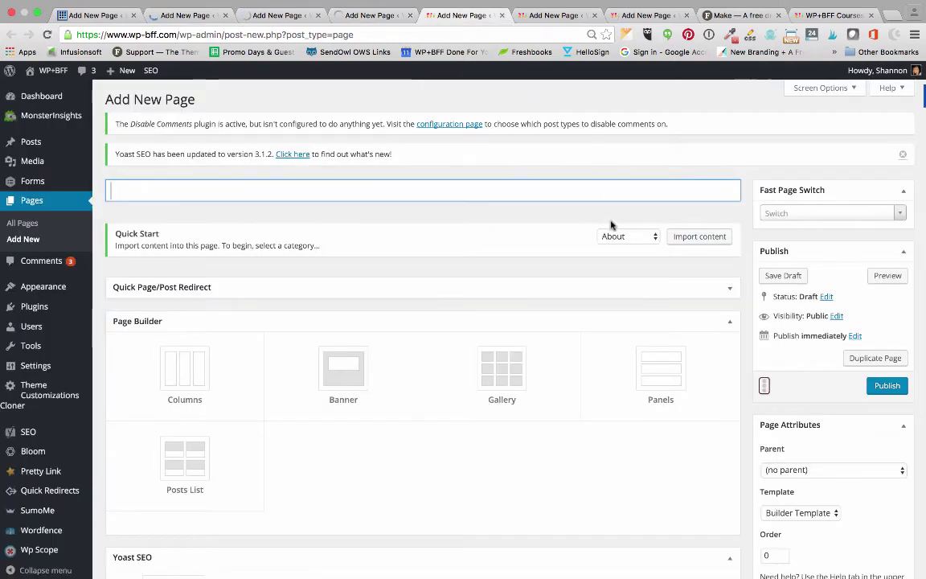
{"action": "left_click", "coordinate": [617, 236]}
{"action": "left_click", "coordinate": [622, 270]}
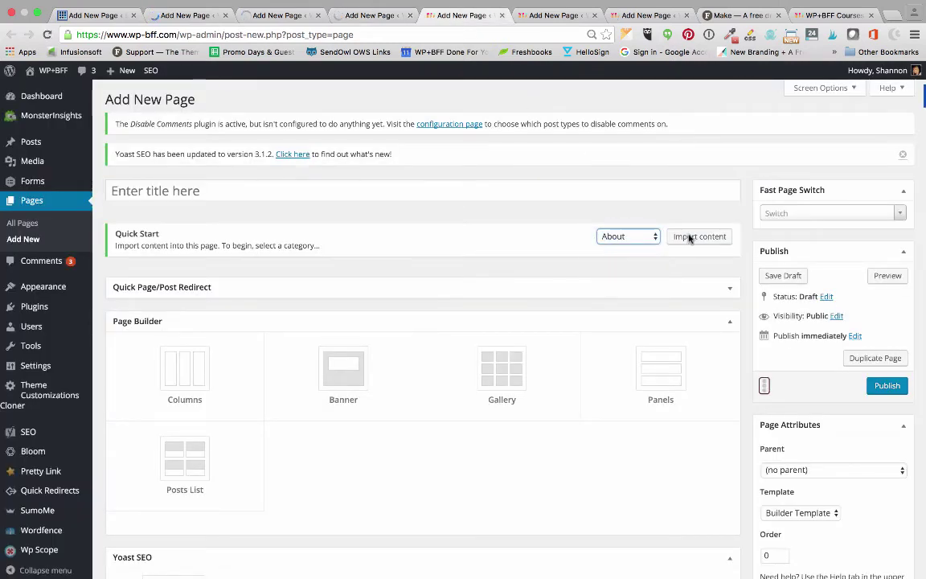
{"action": "left_click", "coordinate": [699, 236]}
Import the Quick Start Photography content into the fifth new page and close the leftover new-page tab
{"action": "left_click", "coordinate": [538, 20]}
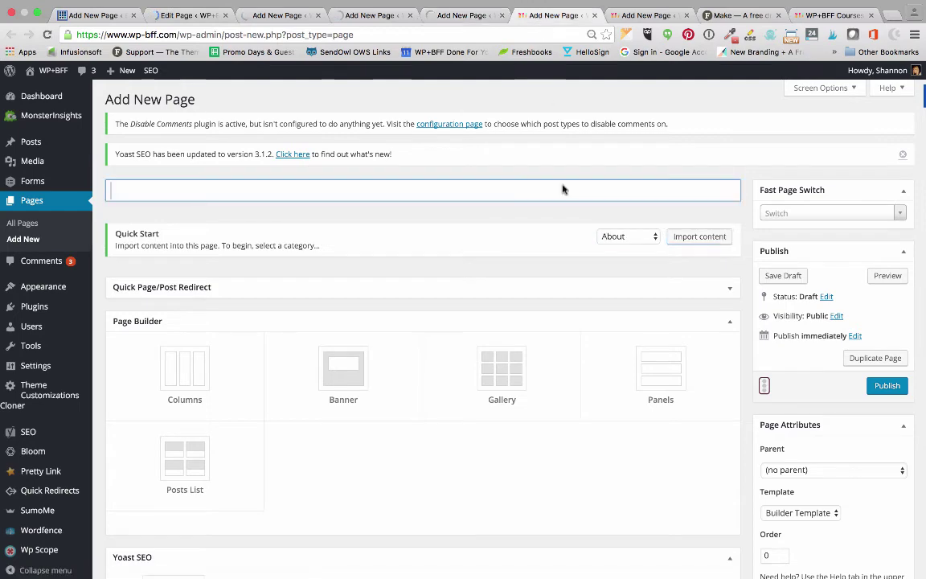
{"action": "left_click", "coordinate": [614, 237]}
{"action": "left_click", "coordinate": [626, 280]}
{"action": "left_click", "coordinate": [691, 237]}
{"action": "left_click", "coordinate": [686, 29]}
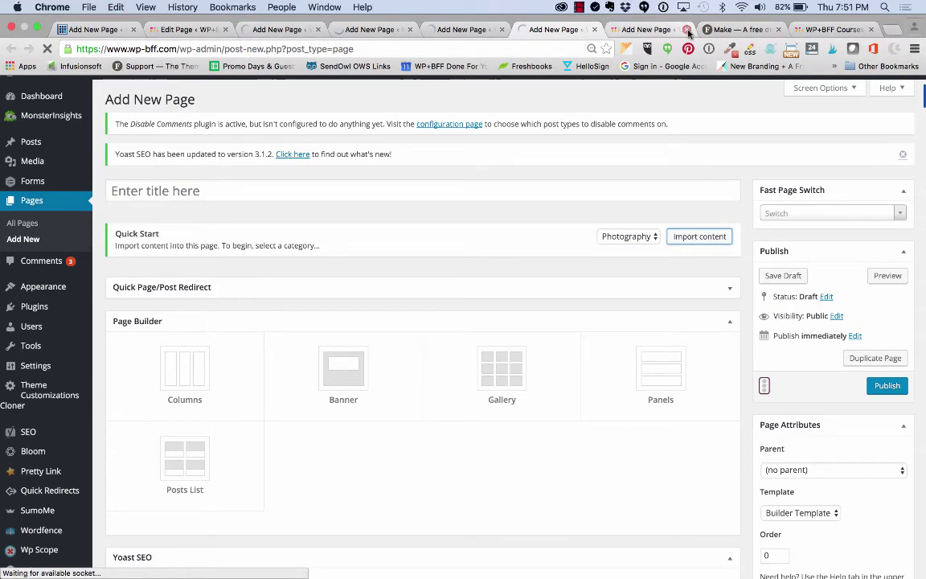
Examine the imported Business page's builder sections, including the "Our business" columns and their placeholder content
{"action": "left_click", "coordinate": [291, 30]}
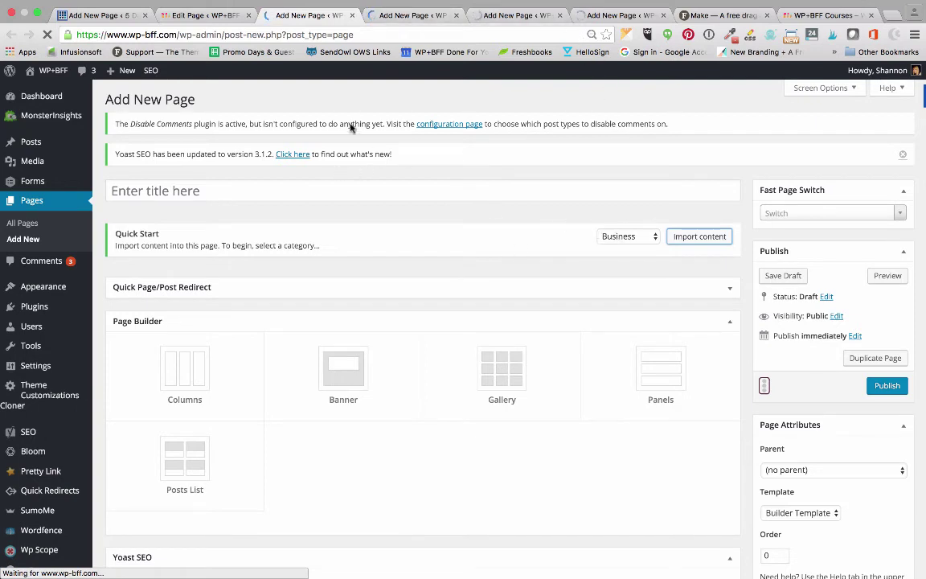
{"action": "left_click", "coordinate": [210, 17]}
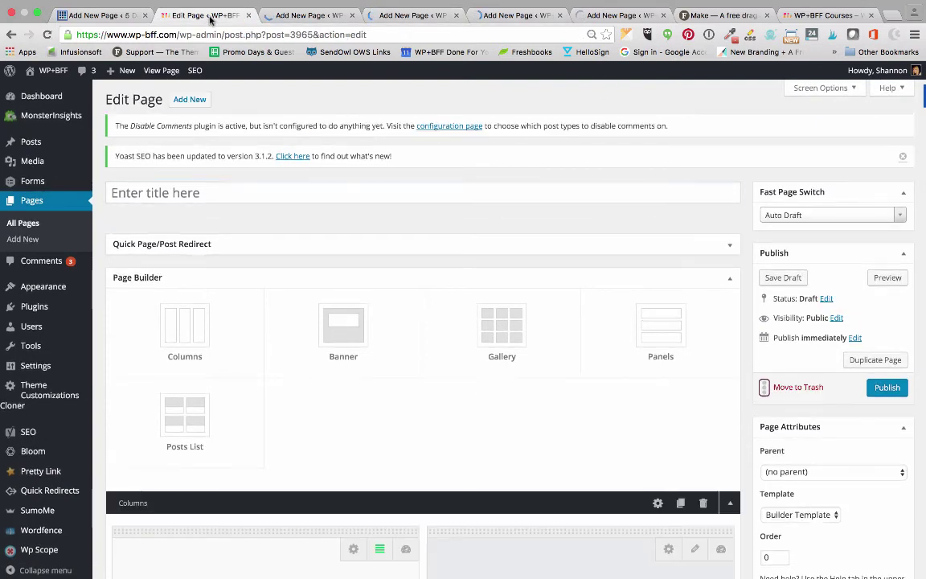
{"action": "left_click", "coordinate": [273, 16]}
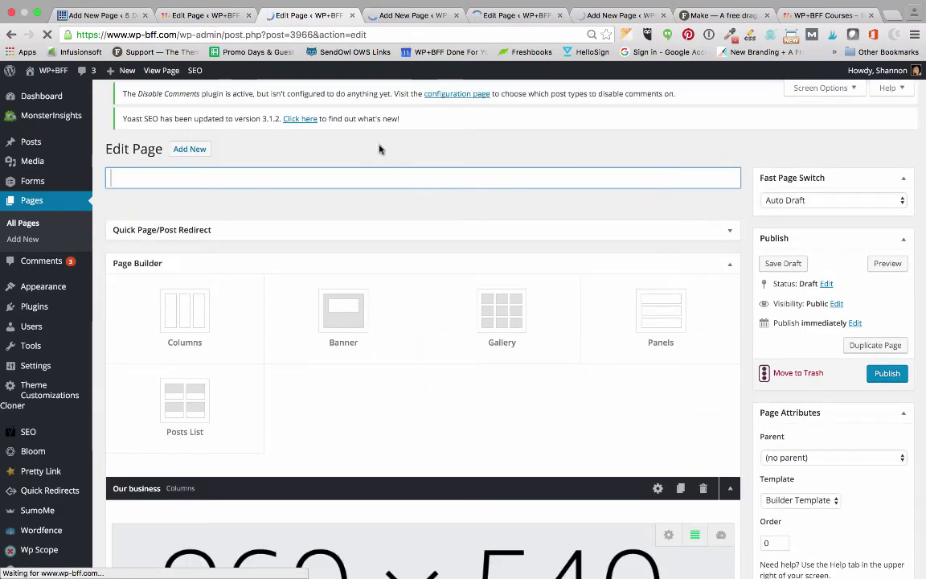
{"action": "scroll", "coordinate": [377, 146], "scroll_direction": "down", "scroll_amount": 4}
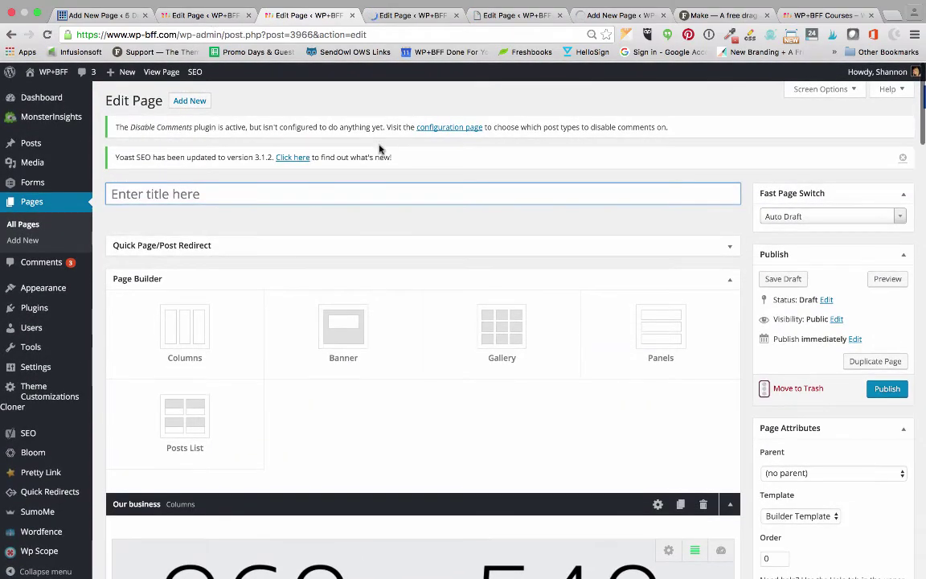
{"action": "scroll", "coordinate": [378, 300], "scroll_direction": "down", "scroll_amount": 5}
{"action": "scroll", "coordinate": [378, 300], "scroll_direction": "down", "scroll_amount": 8}
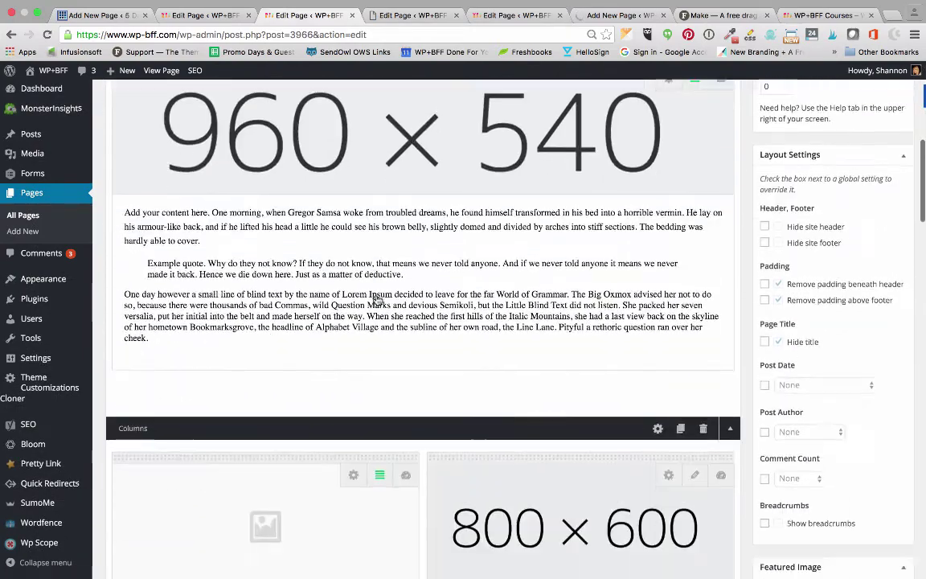
{"action": "scroll", "coordinate": [376, 296], "scroll_direction": "up", "scroll_amount": 4}
{"action": "scroll", "coordinate": [376, 296], "scroll_direction": "up", "scroll_amount": 3}
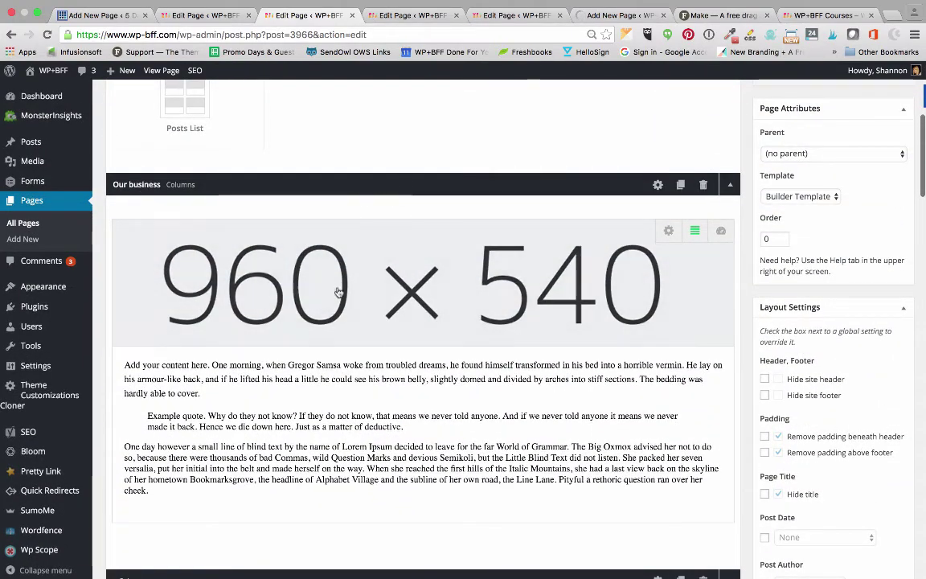
{"action": "scroll", "coordinate": [482, 299], "scroll_direction": "down", "scroll_amount": 2}
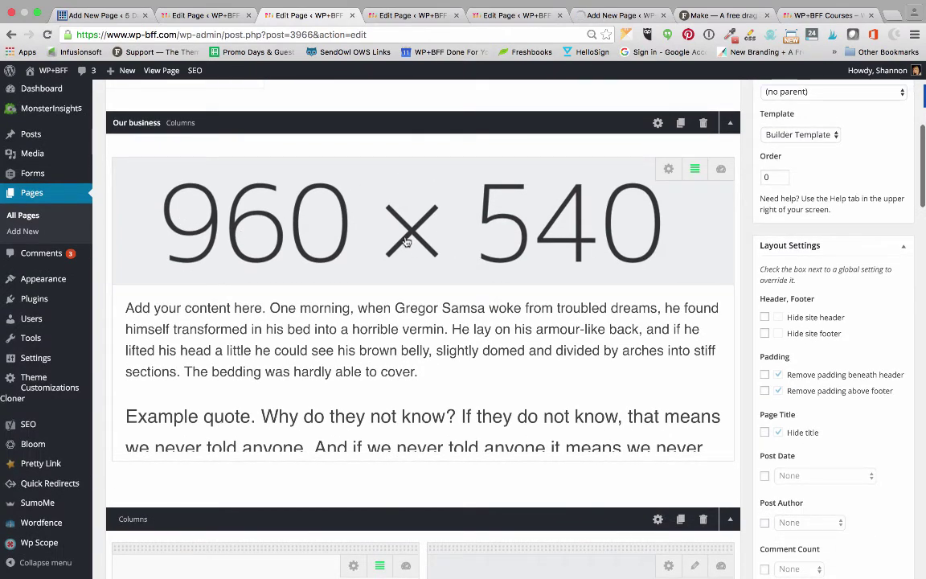
Look through the remaining builder sections of the "Our business" page down to the "Meet our team" columns
{"action": "scroll", "coordinate": [409, 242], "scroll_direction": "down", "scroll_amount": 6}
{"action": "scroll", "coordinate": [409, 242], "scroll_direction": "down", "scroll_amount": 3}
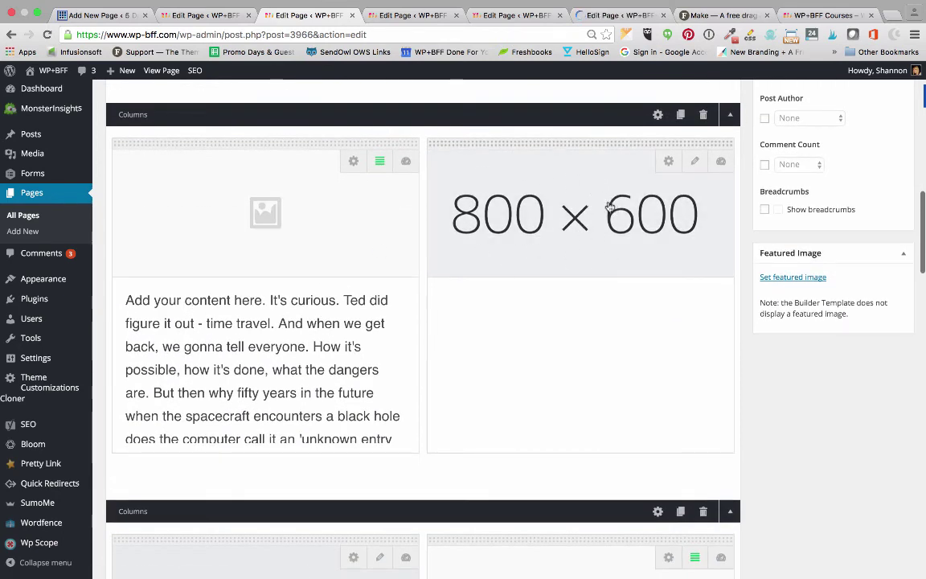
{"action": "scroll", "coordinate": [265, 314], "scroll_direction": "down", "scroll_amount": 10}
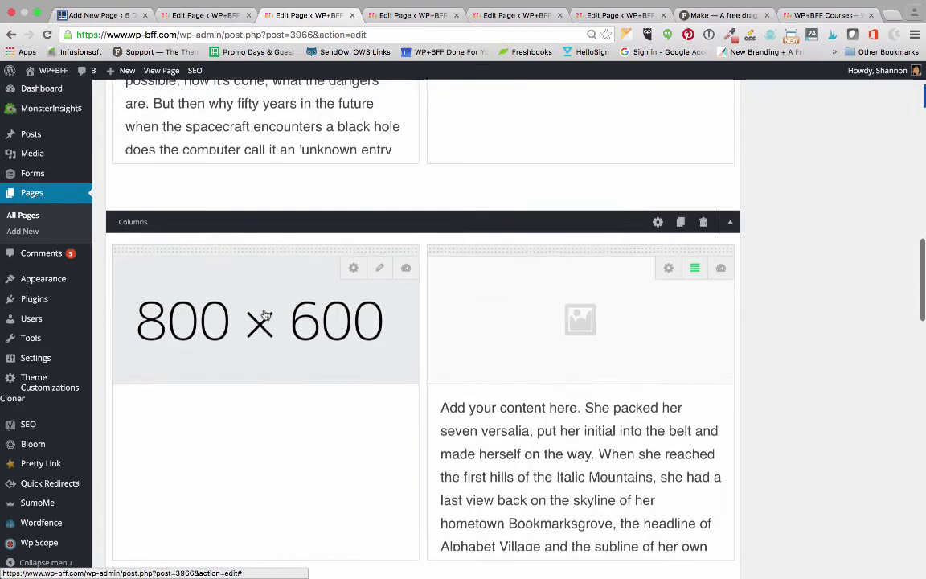
{"action": "scroll", "coordinate": [611, 431], "scroll_direction": "down", "scroll_amount": 15}
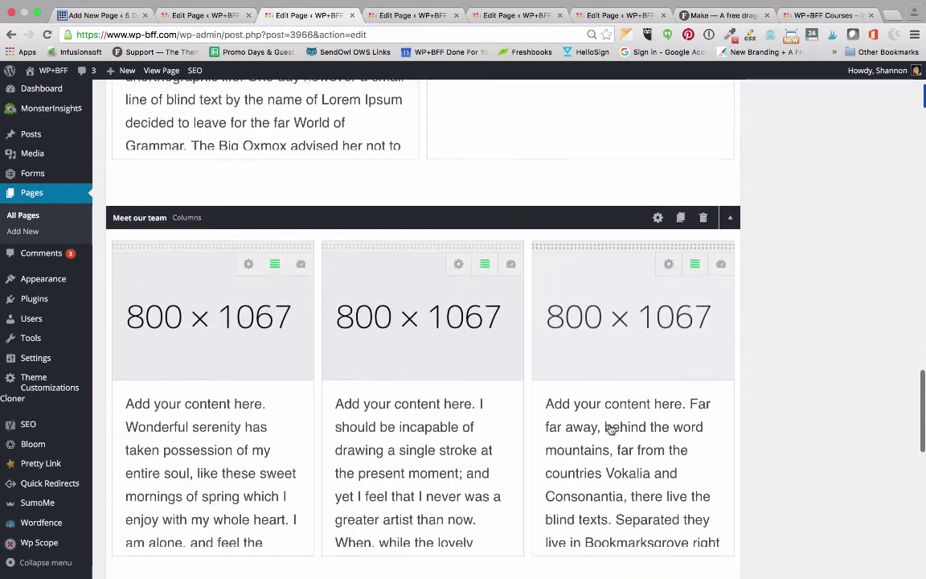
{"action": "scroll", "coordinate": [609, 428], "scroll_direction": "up", "scroll_amount": 15}
{"action": "scroll", "coordinate": [609, 428], "scroll_direction": "up", "scroll_amount": 20}
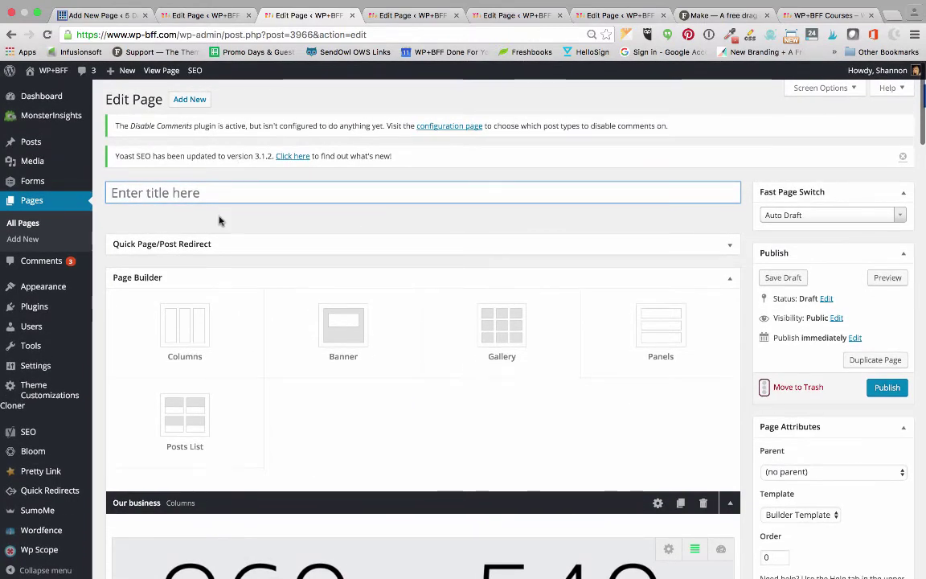
Preview the "Our business" page and look over its opening image, text and "Our process" section
{"action": "left_click", "coordinate": [888, 278]}
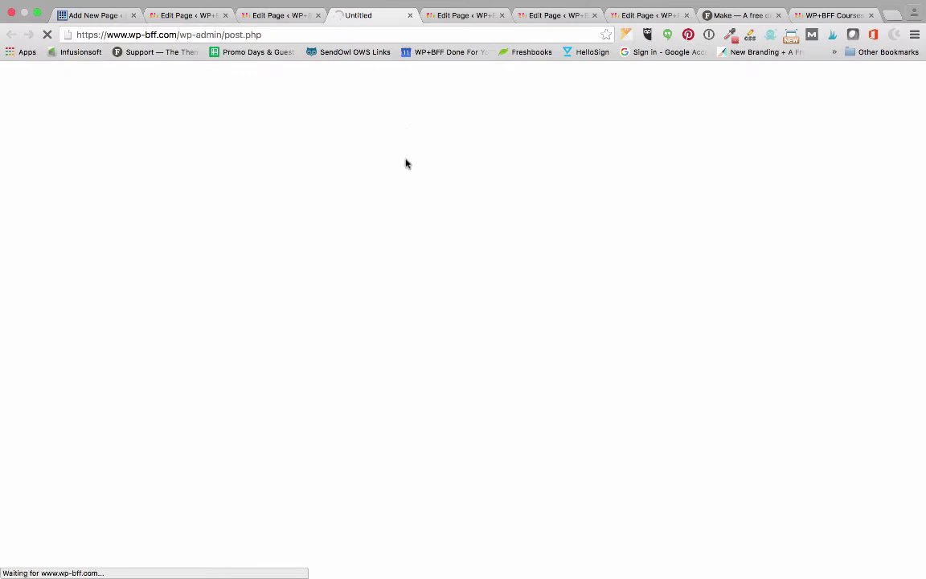
{"action": "scroll", "coordinate": [405, 161], "scroll_direction": "down", "scroll_amount": 2}
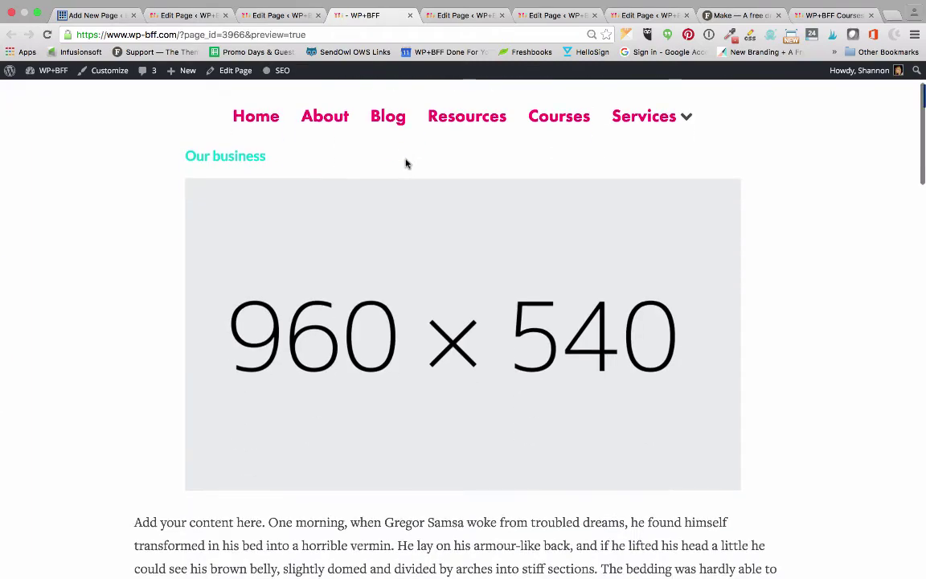
{"action": "scroll", "coordinate": [402, 275], "scroll_direction": "down", "scroll_amount": 5}
{"action": "scroll", "coordinate": [399, 275], "scroll_direction": "down", "scroll_amount": 5}
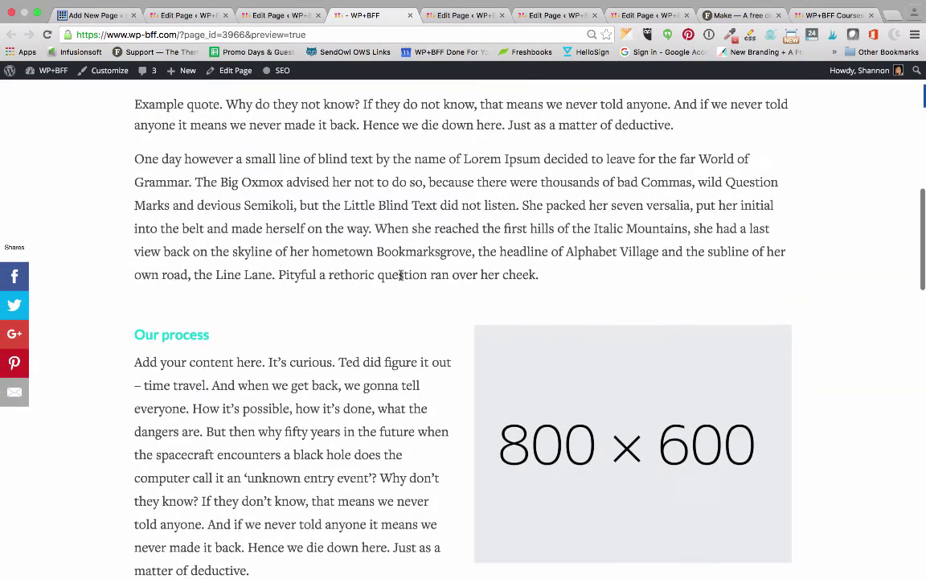
{"action": "scroll", "coordinate": [400, 276], "scroll_direction": "down", "scroll_amount": 4}
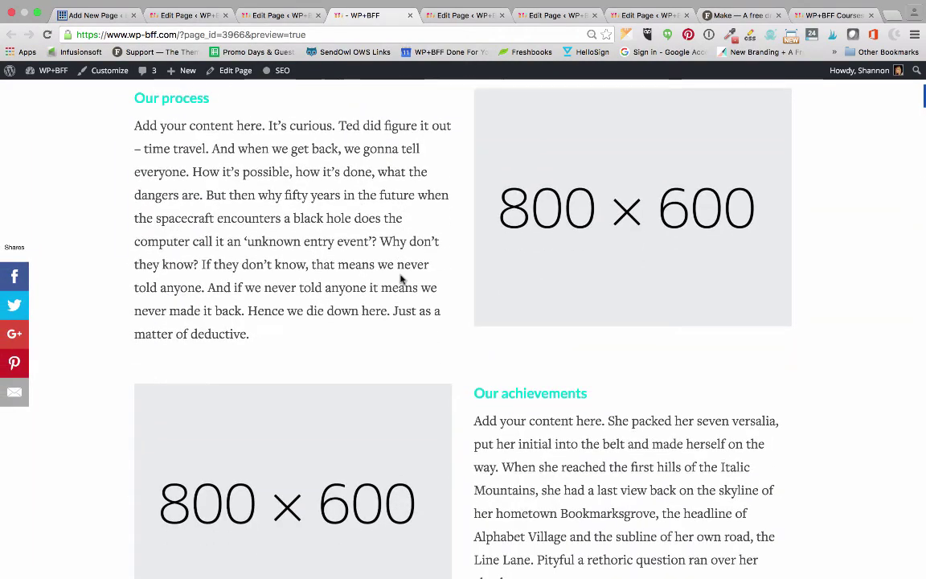
{"action": "scroll", "coordinate": [401, 277], "scroll_direction": "up", "scroll_amount": 4}
{"action": "scroll", "coordinate": [323, 277], "scroll_direction": "up", "scroll_amount": 5}
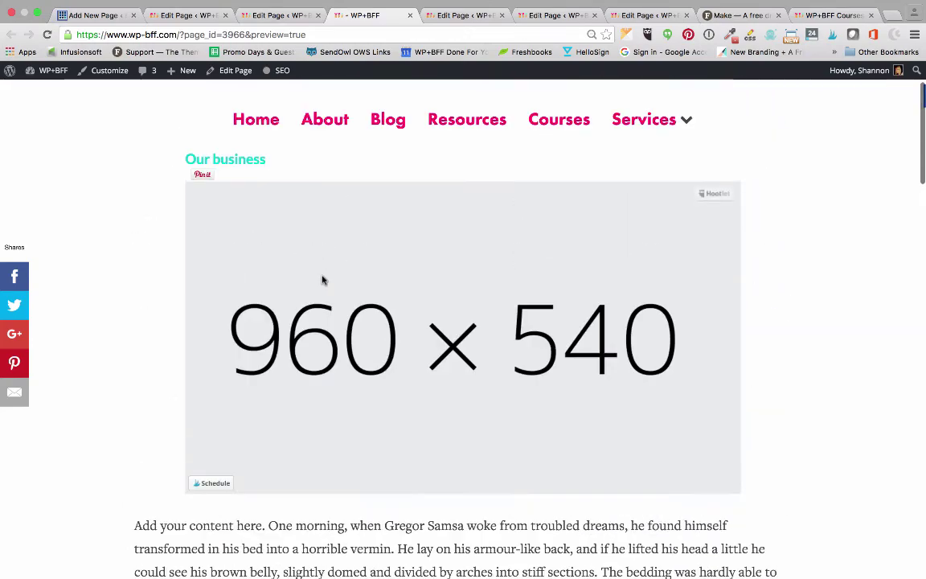
Review the full preview from the business intro through "Our achievements", "Our goals" and "Meet our team" to the footer
{"action": "scroll", "coordinate": [427, 347], "scroll_direction": "down", "scroll_amount": 6}
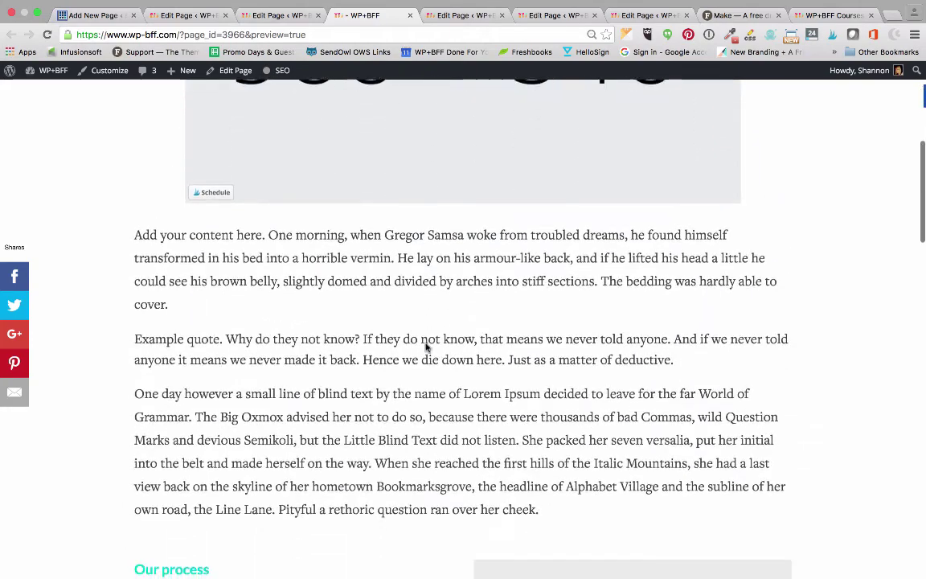
{"action": "scroll", "coordinate": [308, 409], "scroll_direction": "down", "scroll_amount": 2}
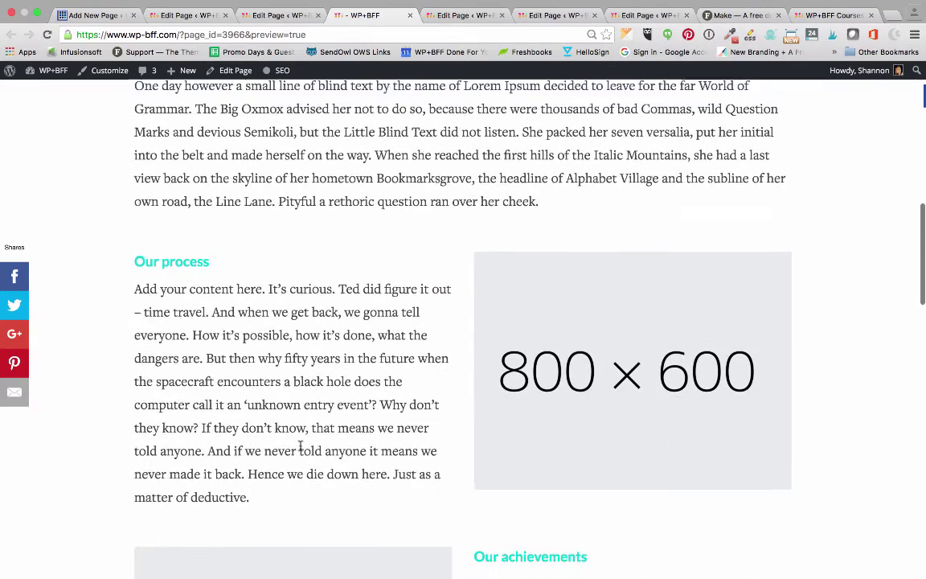
{"action": "scroll", "coordinate": [254, 357], "scroll_direction": "down", "scroll_amount": 4}
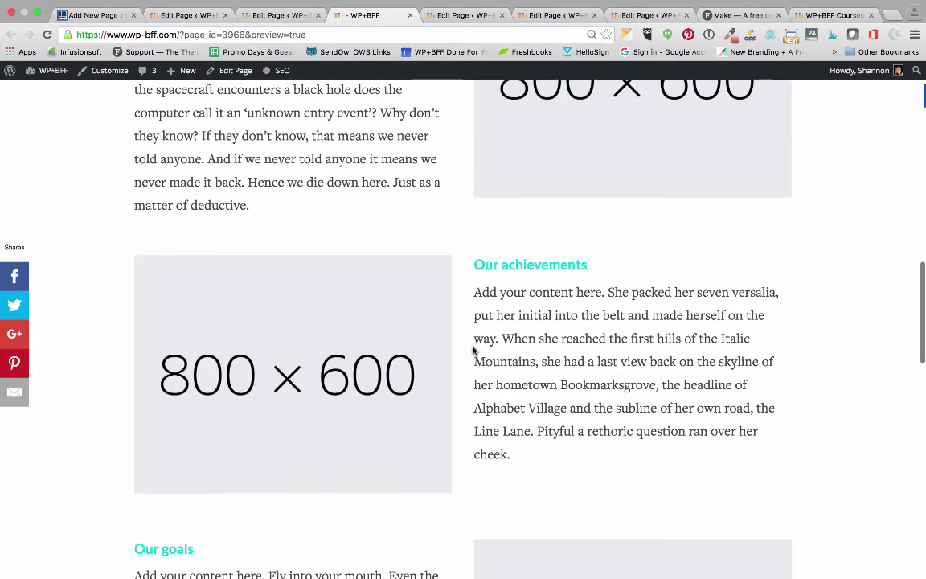
{"action": "scroll", "coordinate": [415, 397], "scroll_direction": "down", "scroll_amount": 6}
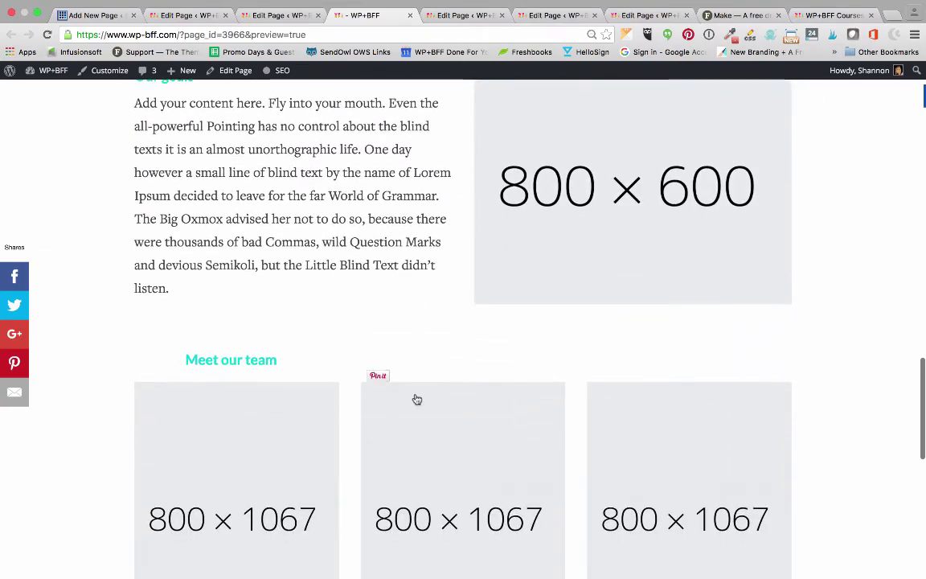
{"action": "scroll", "coordinate": [390, 312], "scroll_direction": "up", "scroll_amount": 1}
{"action": "scroll", "coordinate": [390, 312], "scroll_direction": "down", "scroll_amount": 4}
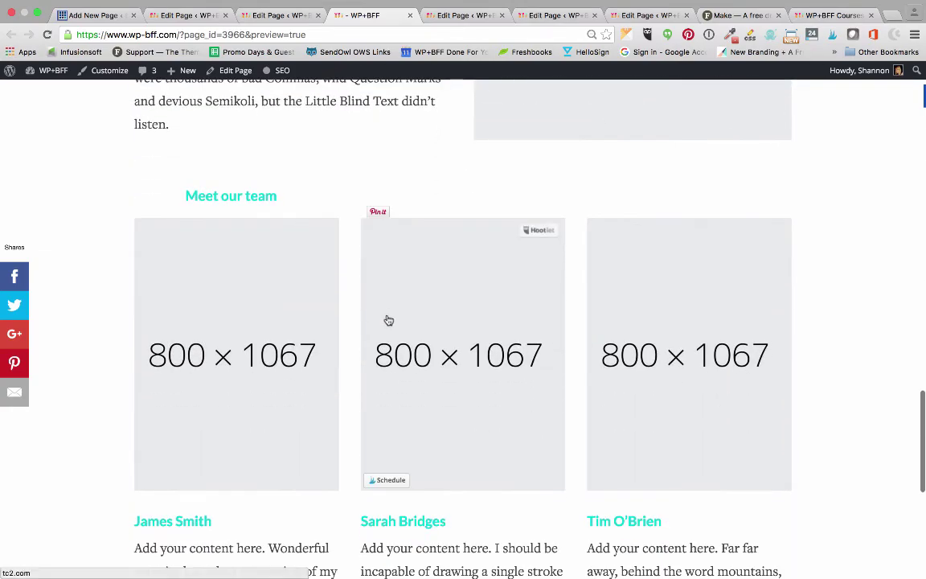
{"action": "scroll", "coordinate": [331, 344], "scroll_direction": "down", "scroll_amount": 7}
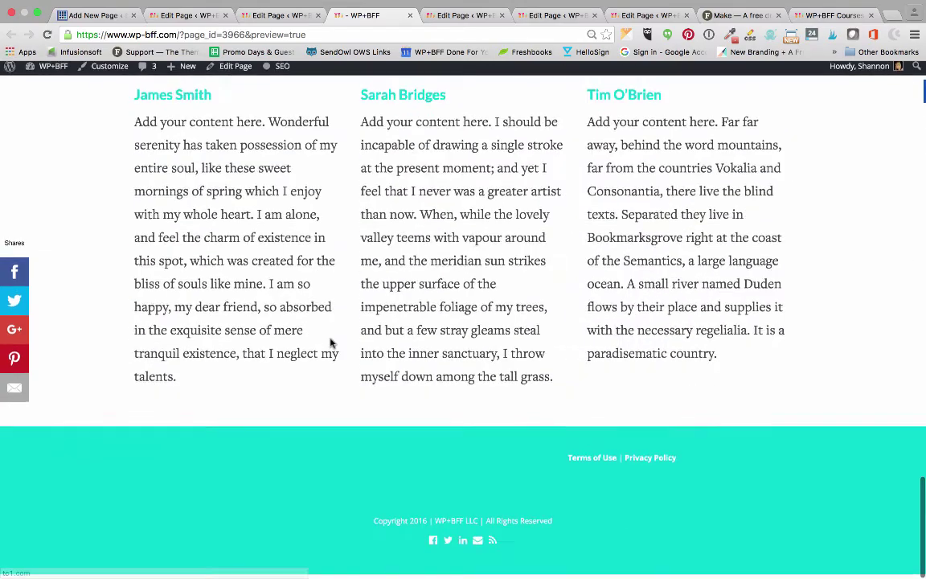
{"action": "scroll", "coordinate": [330, 344], "scroll_direction": "up", "scroll_amount": 5}
Switch to the next imported page's editor, preview the page and advance its banner slider
{"action": "left_click", "coordinate": [474, 17]}
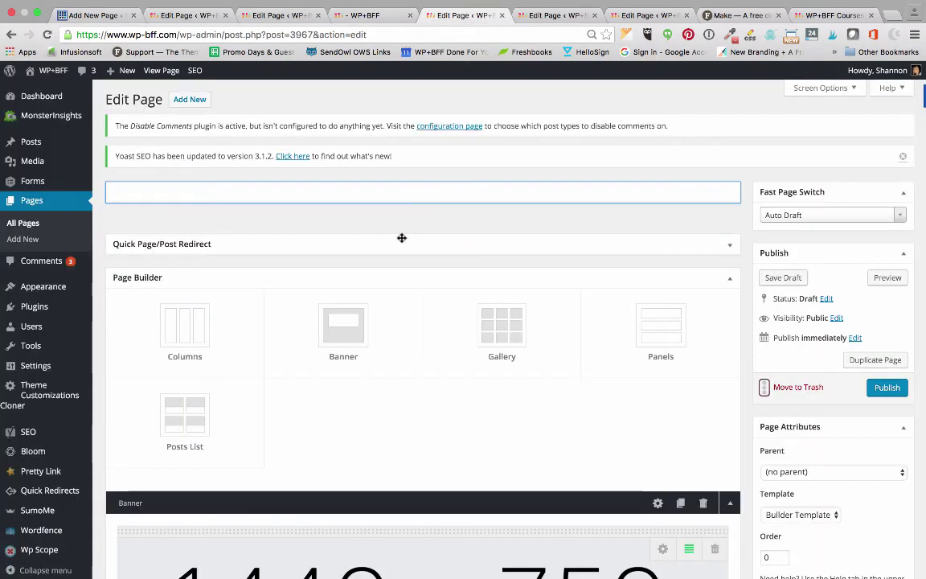
{"action": "scroll", "coordinate": [534, 245], "scroll_direction": "down", "scroll_amount": 2}
{"action": "scroll", "coordinate": [534, 247], "scroll_direction": "up", "scroll_amount": 2}
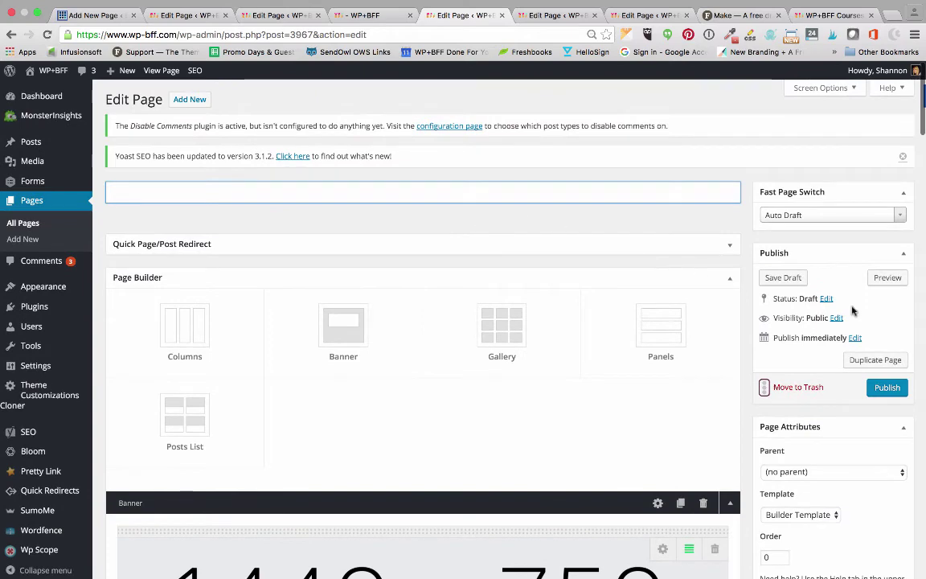
{"action": "scroll", "coordinate": [628, 384], "scroll_direction": "down", "scroll_amount": 3}
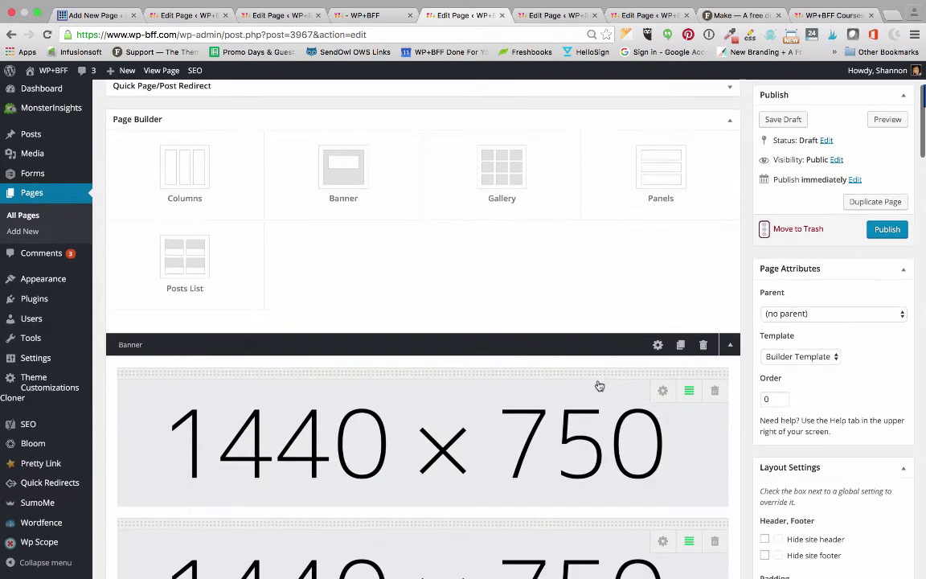
{"action": "scroll", "coordinate": [597, 384], "scroll_direction": "up", "scroll_amount": 3}
{"action": "left_click", "coordinate": [883, 256]}
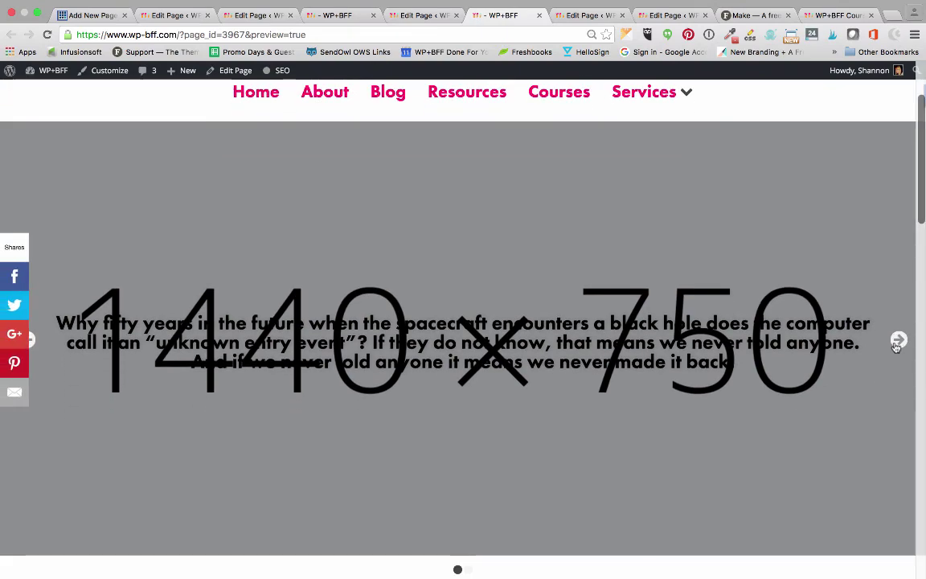
{"action": "left_click", "coordinate": [900, 340]}
{"action": "left_click", "coordinate": [899, 341]}
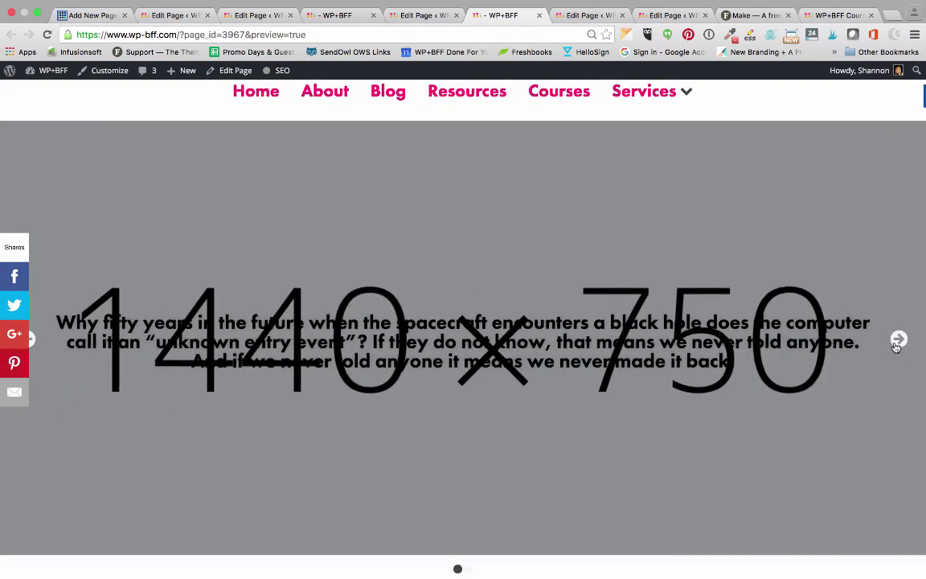
Review the preview's three-column section, the call-to-action sections and the small-text section below the banner
{"action": "scroll", "coordinate": [898, 346], "scroll_direction": "down", "scroll_amount": 6}
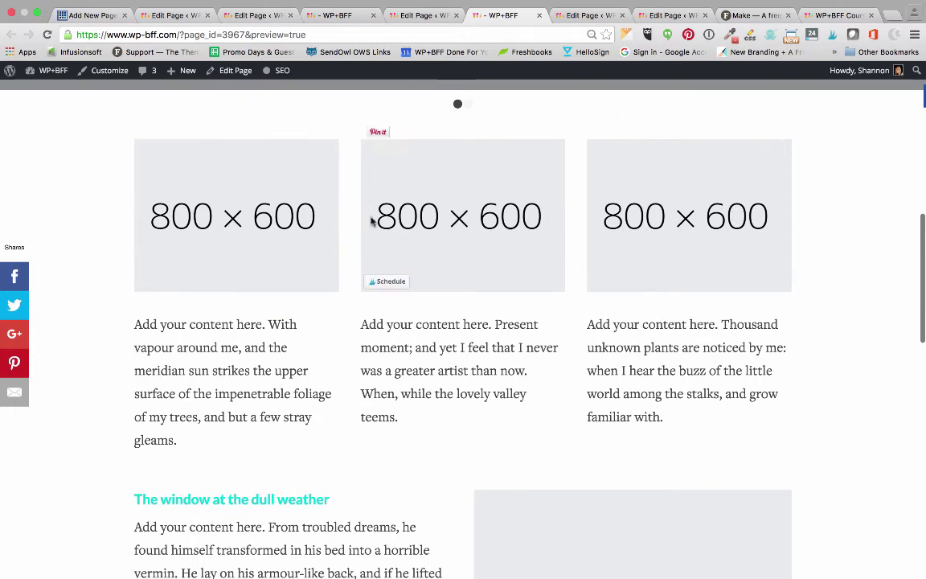
{"action": "scroll", "coordinate": [254, 289], "scroll_direction": "down", "scroll_amount": 3}
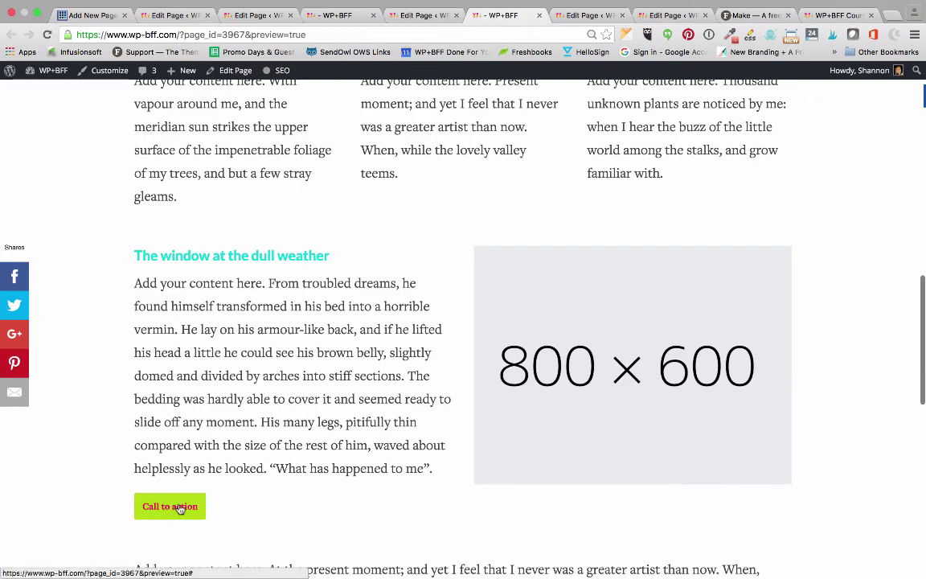
{"action": "scroll", "coordinate": [277, 447], "scroll_direction": "down", "scroll_amount": 5}
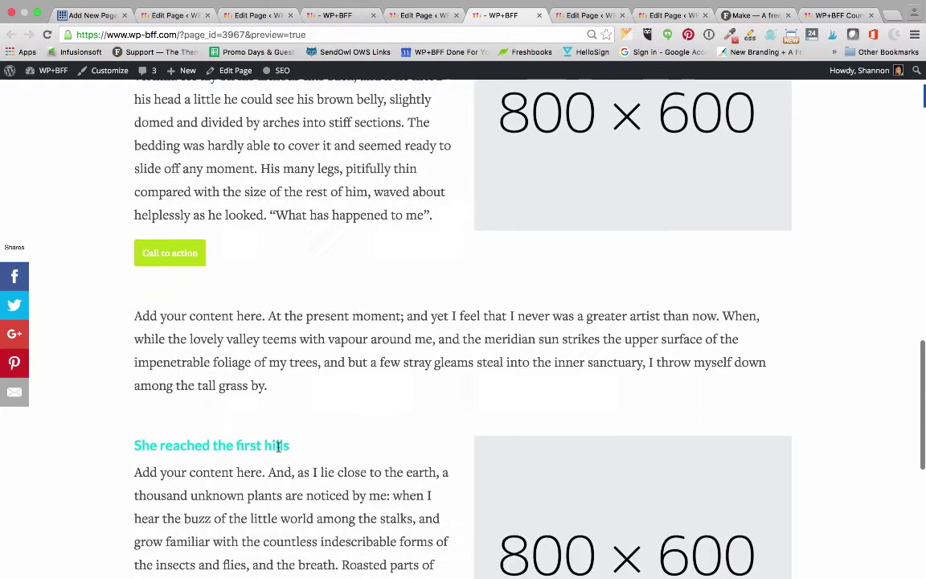
{"action": "scroll", "coordinate": [279, 448], "scroll_direction": "down", "scroll_amount": 5}
{"action": "scroll", "coordinate": [278, 447], "scroll_direction": "up", "scroll_amount": 10}
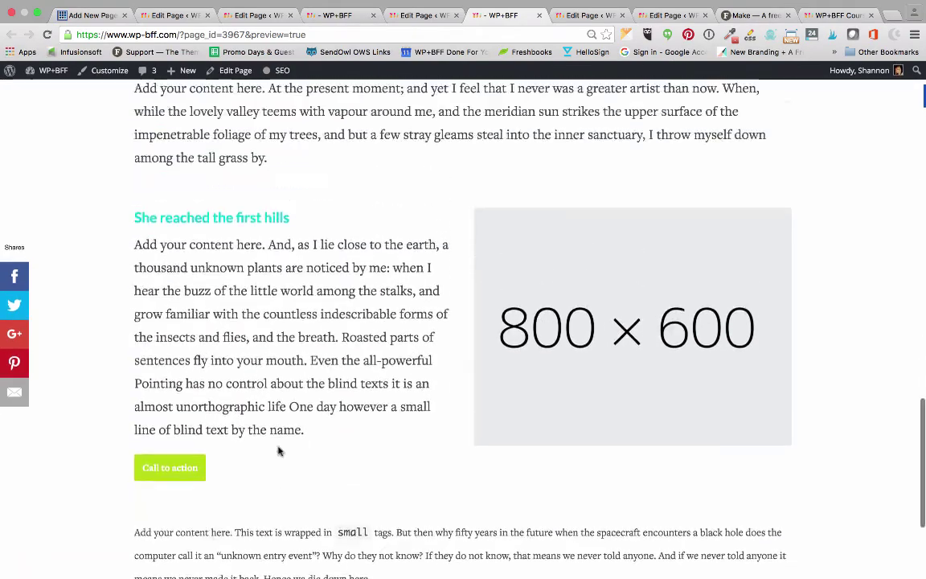
{"action": "scroll", "coordinate": [279, 447], "scroll_direction": "up", "scroll_amount": 10}
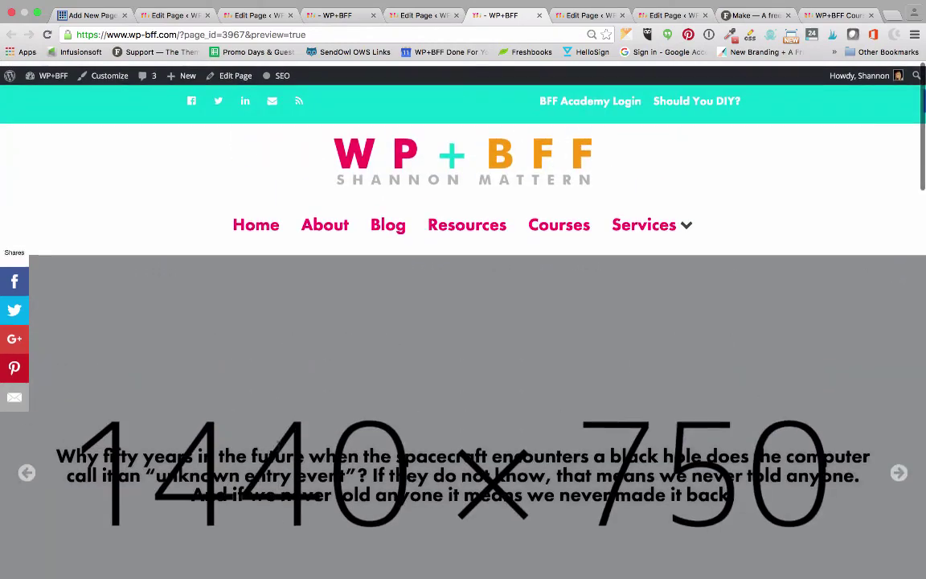
Switch to the imported page with the single-slide banner, check its builder sections and open its preview
{"action": "left_click", "coordinate": [586, 15]}
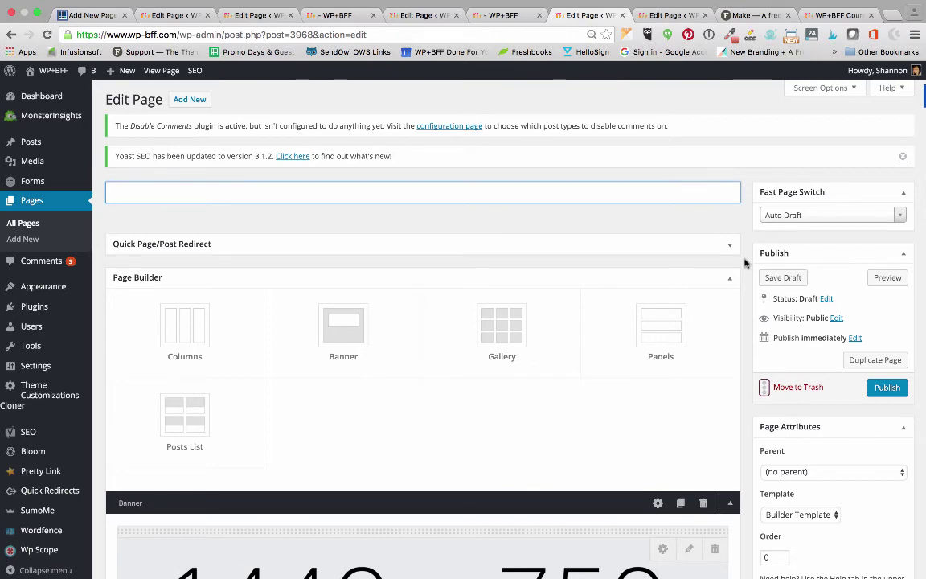
{"action": "scroll", "coordinate": [745, 263], "scroll_direction": "down", "scroll_amount": 5}
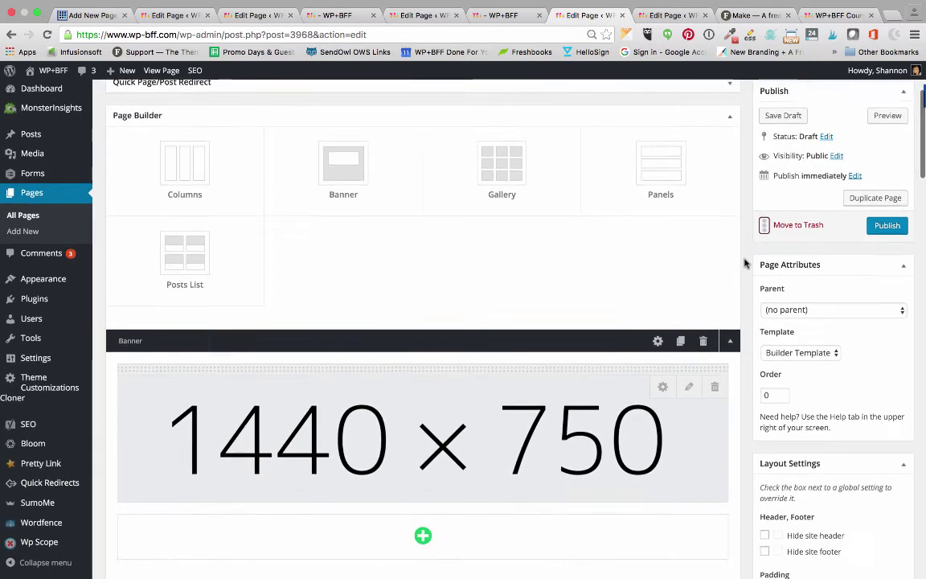
{"action": "scroll", "coordinate": [745, 263], "scroll_direction": "up", "scroll_amount": 5}
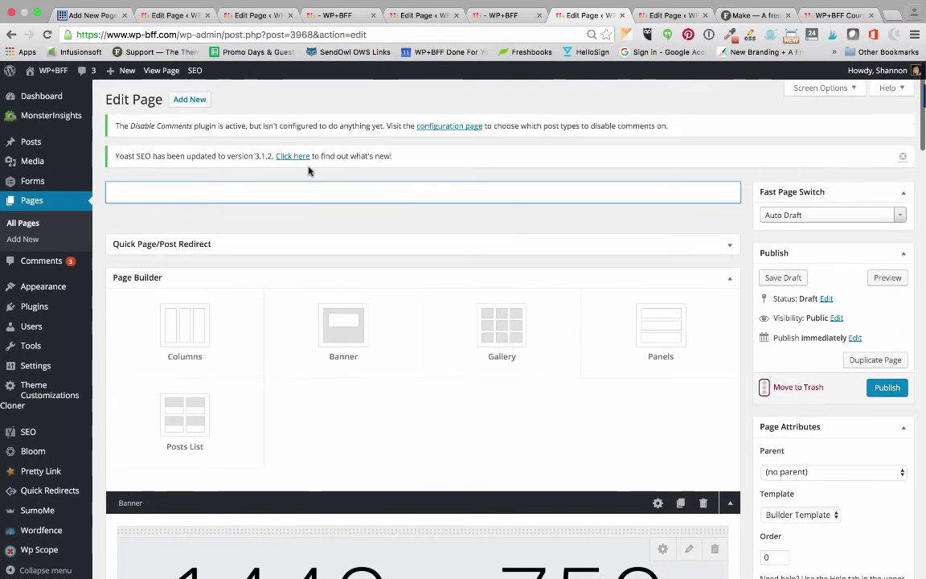
{"action": "left_click", "coordinate": [890, 277]}
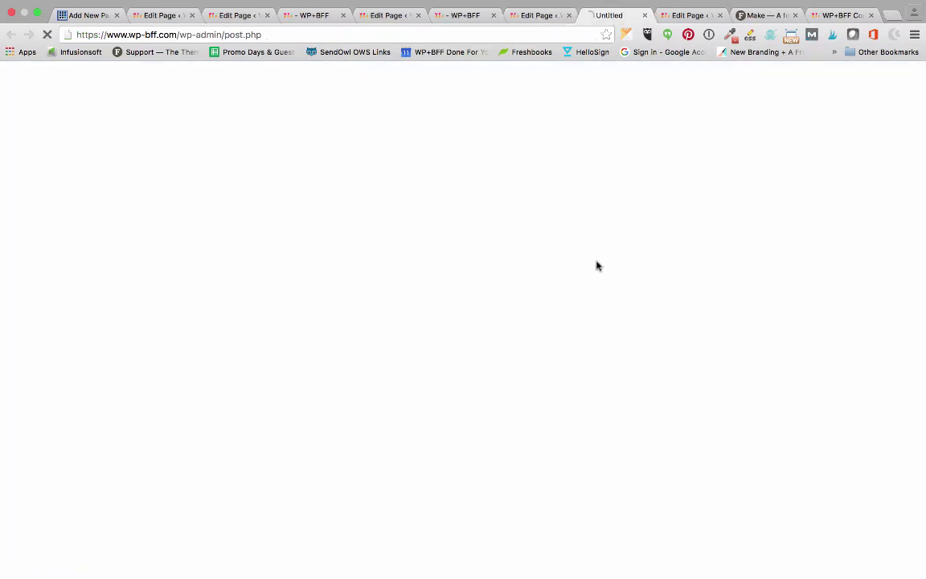